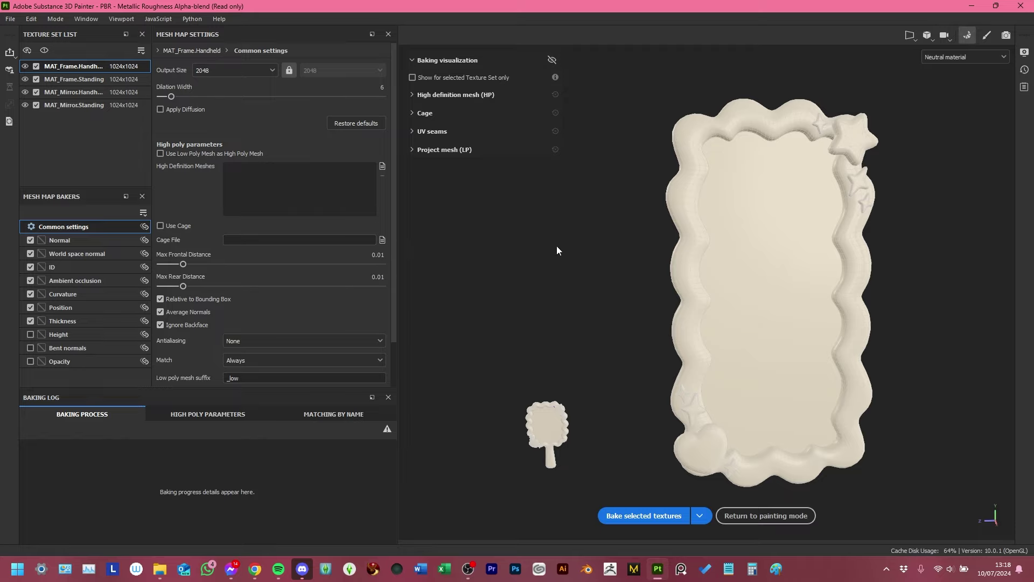
# Step: Bake the enabled mesh maps for all four mirror and frame texture sets and return to painting mode
pyautogui.click(657, 515)
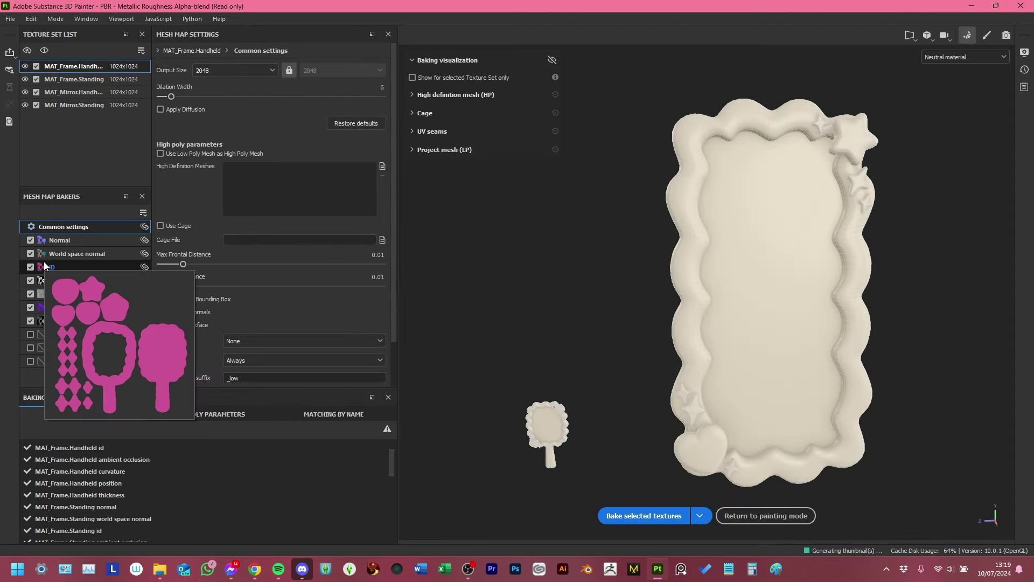
pyautogui.moveTo(41, 244)
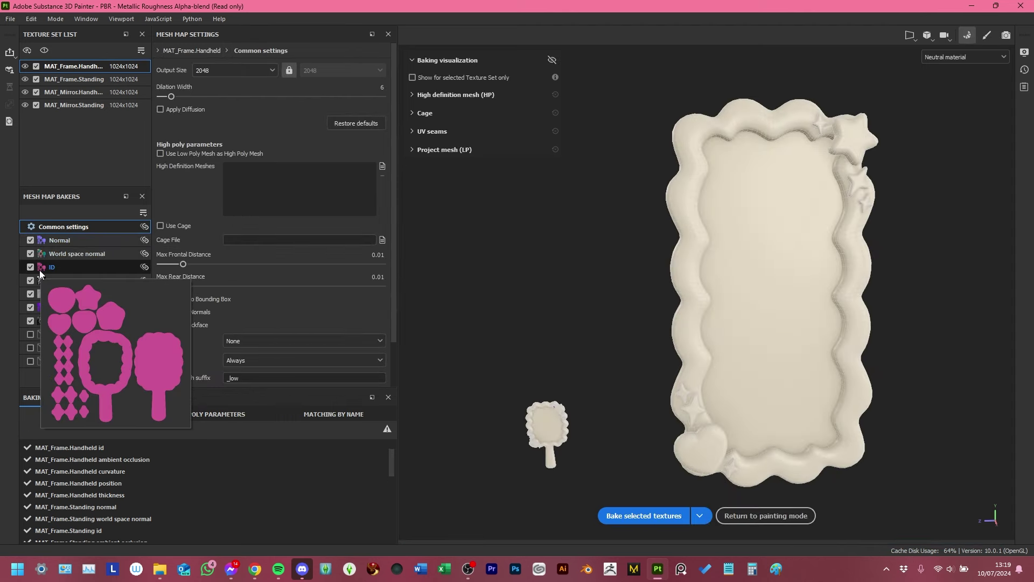
pyautogui.moveTo(39, 286)
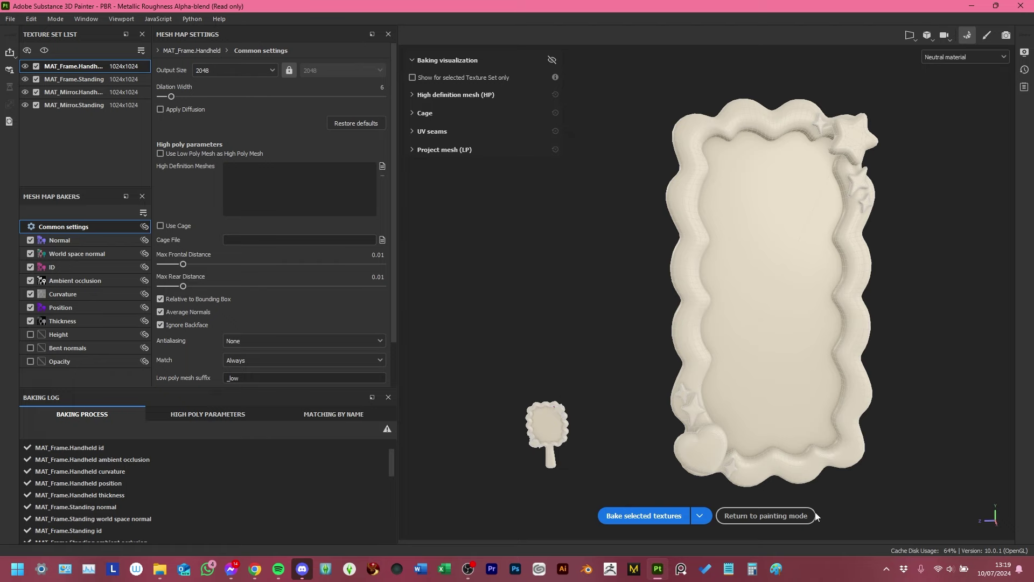
pyautogui.click(790, 517)
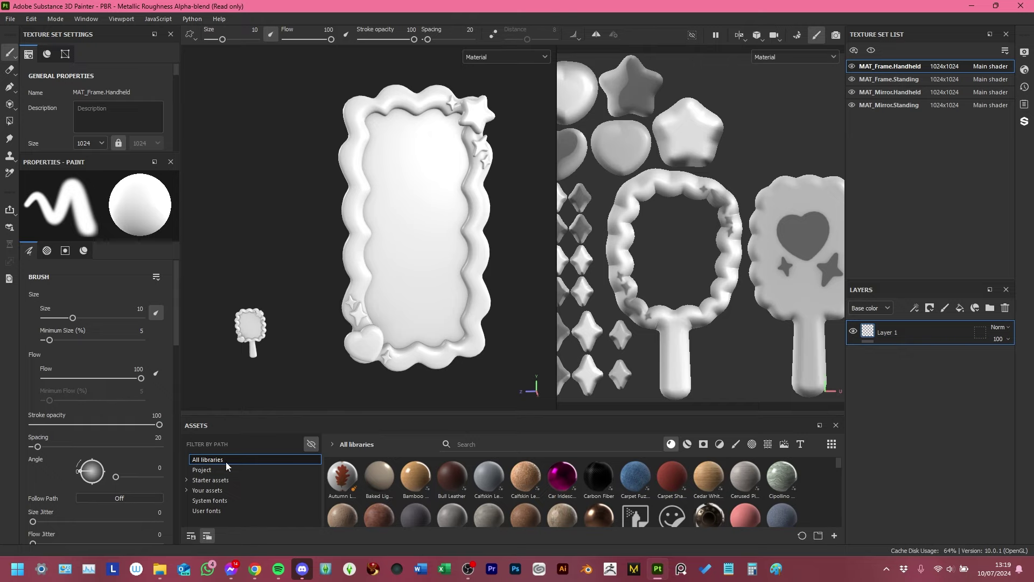
# Step: Review the baked mesh maps stored among the project assets, then show the materials of all libraries again
pyautogui.click(215, 471)
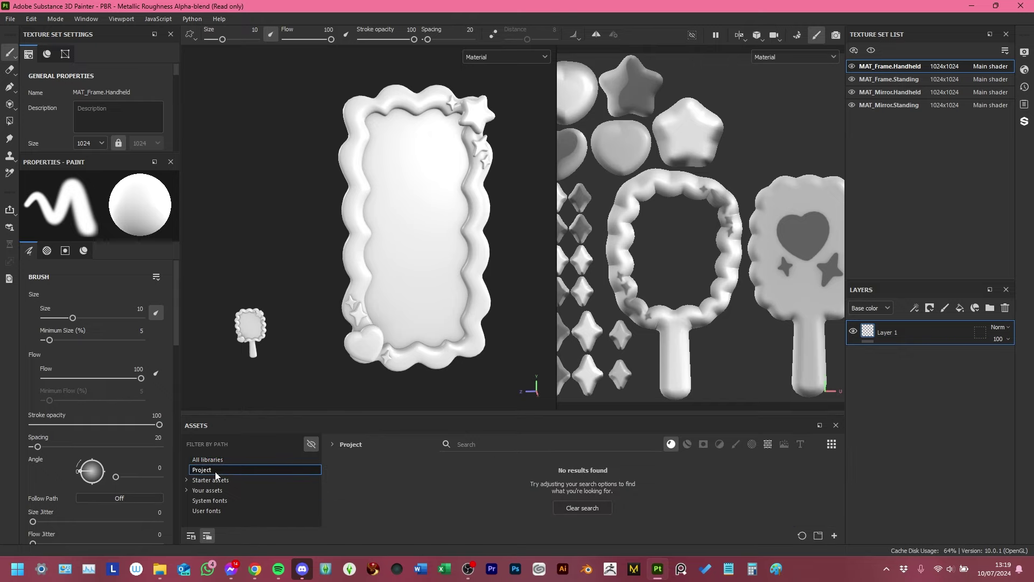
pyautogui.click(671, 444)
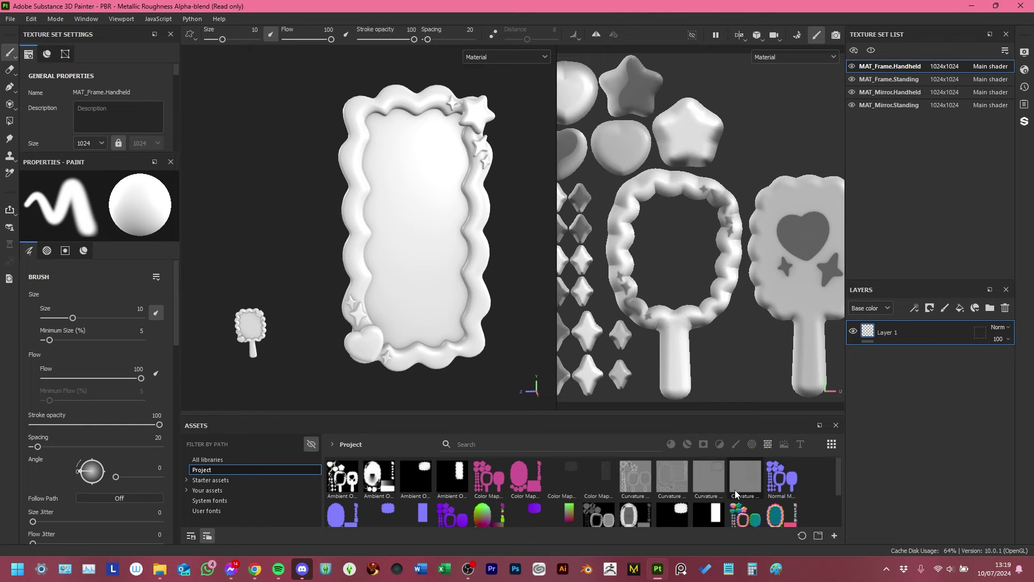
pyautogui.scroll(-3, 735, 490)
pyautogui.scroll(3, 665, 493)
pyautogui.moveTo(663, 490)
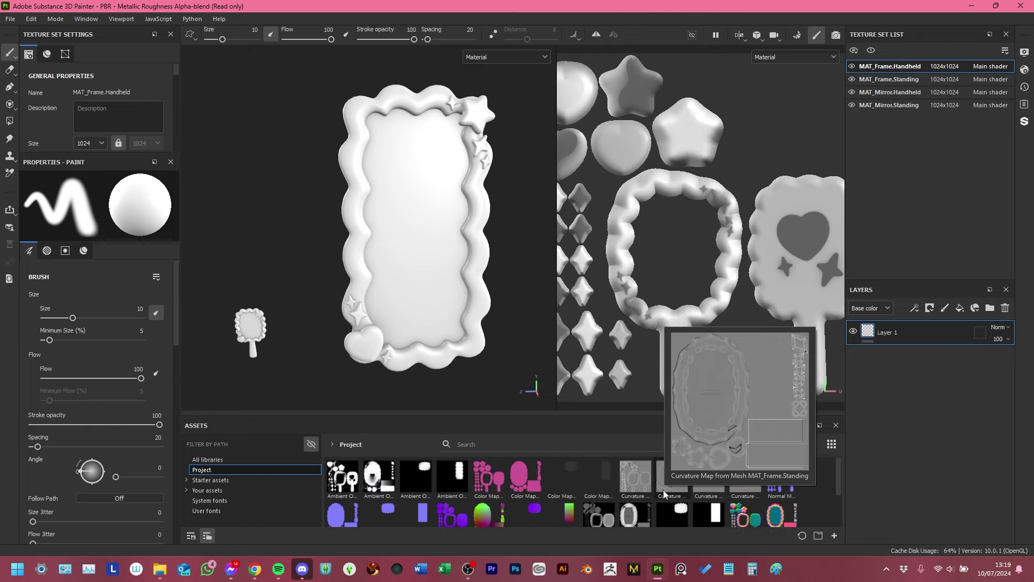
pyautogui.click(672, 444)
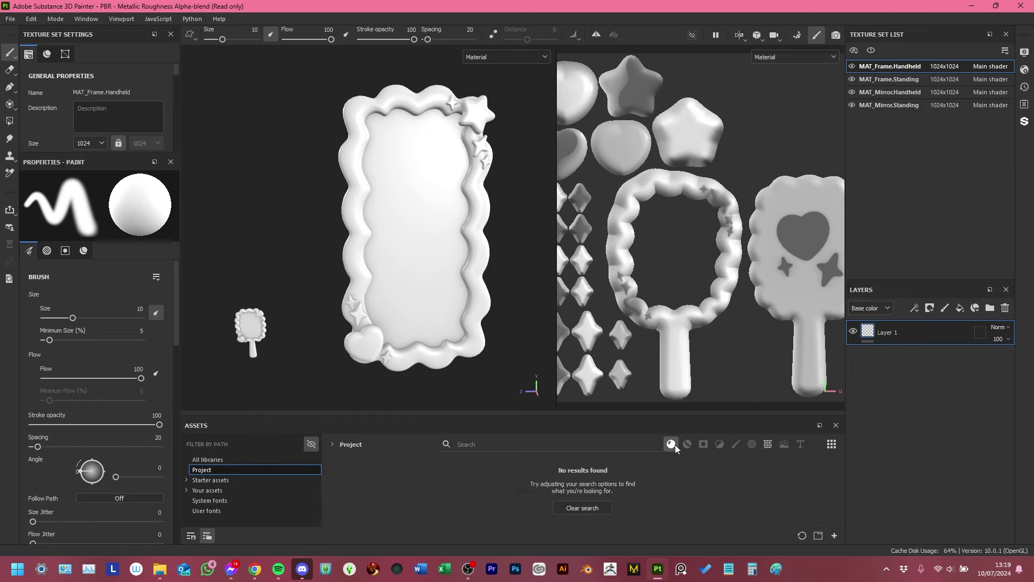
pyautogui.click(213, 459)
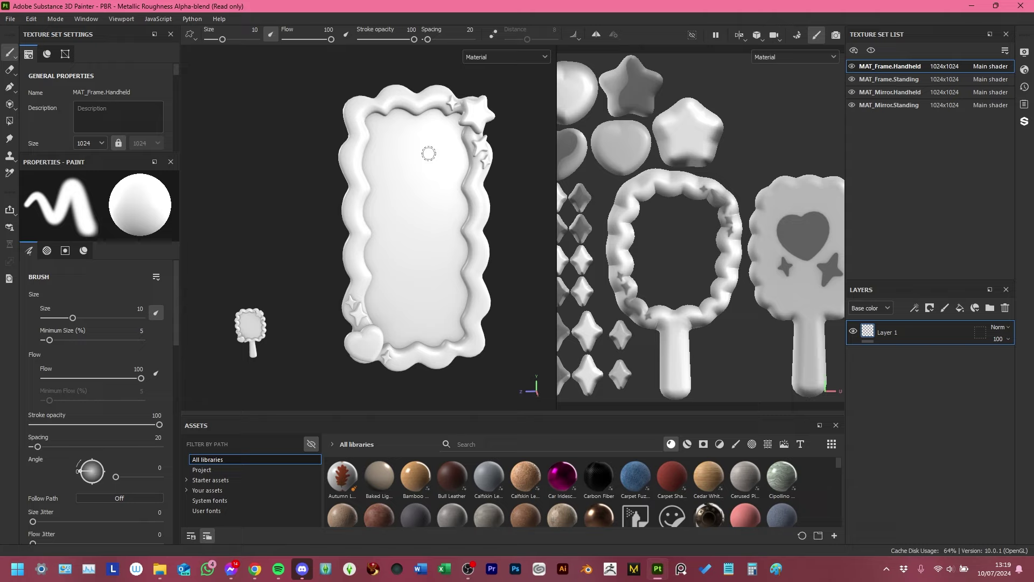
# Step: Hide the MAT_Mirror.Handheld and MAT_Mirror.Standing texture sets so only the frames are shown
pyautogui.click(891, 90)
pyautogui.moveTo(780, 203); pyautogui.dragTo(740, 227, button='middle')
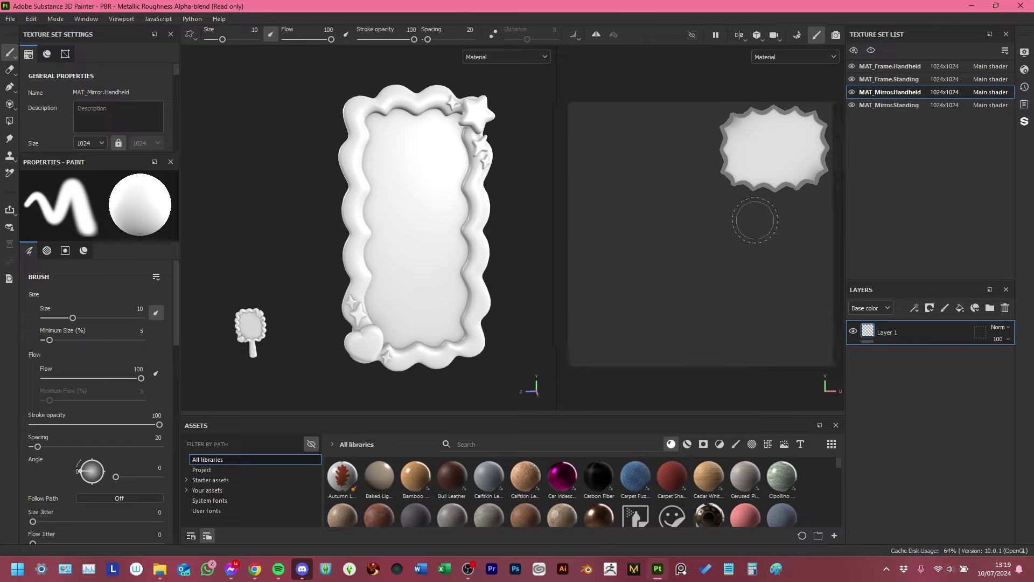
pyautogui.click(852, 93)
pyautogui.click(852, 105)
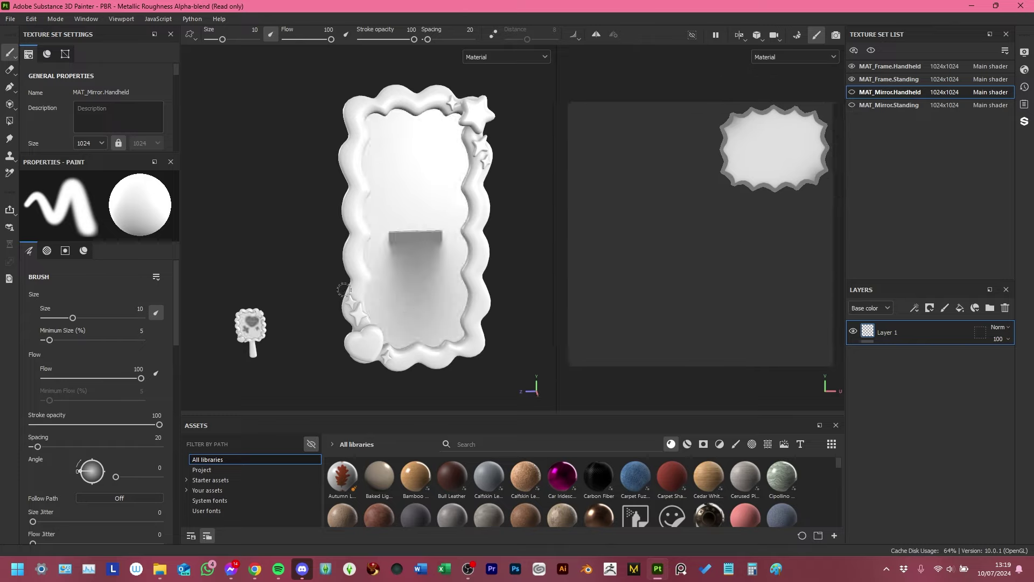
pyautogui.moveTo(358, 288); pyautogui.dragTo(376, 279, button='middle')
pyautogui.moveTo(376, 279)
pyautogui.keyDown('alt'); pyautogui.mouseDown()
pyautogui.moveTo(474, 300)
pyautogui.moveTo(566, 281)
pyautogui.moveTo(384, 310)
pyautogui.moveTo(462, 237)
pyautogui.moveTo(581, 233)
pyautogui.moveTo(402, 298)
pyautogui.moveTo(423, 280)
pyautogui.moveTo(412, 286)
pyautogui.moveTo(425, 293)
pyautogui.mouseUp(); pyautogui.keyUp('alt')
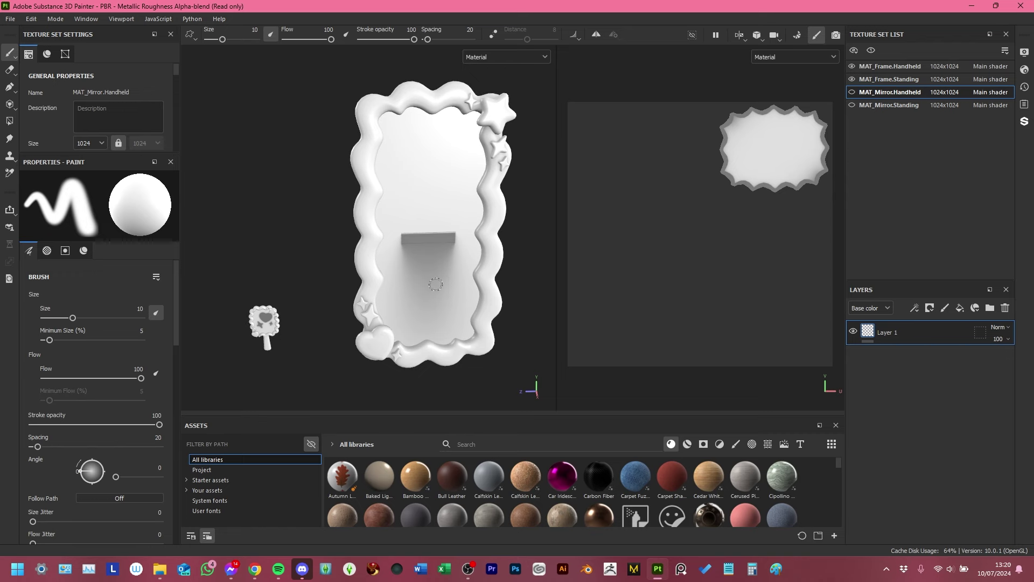
# Step: Add a fill layer to MAT_Frame.Handheld and set its base color to red D02D2D
pyautogui.click(889, 66)
pyautogui.click(960, 308)
pyautogui.click(70, 485)
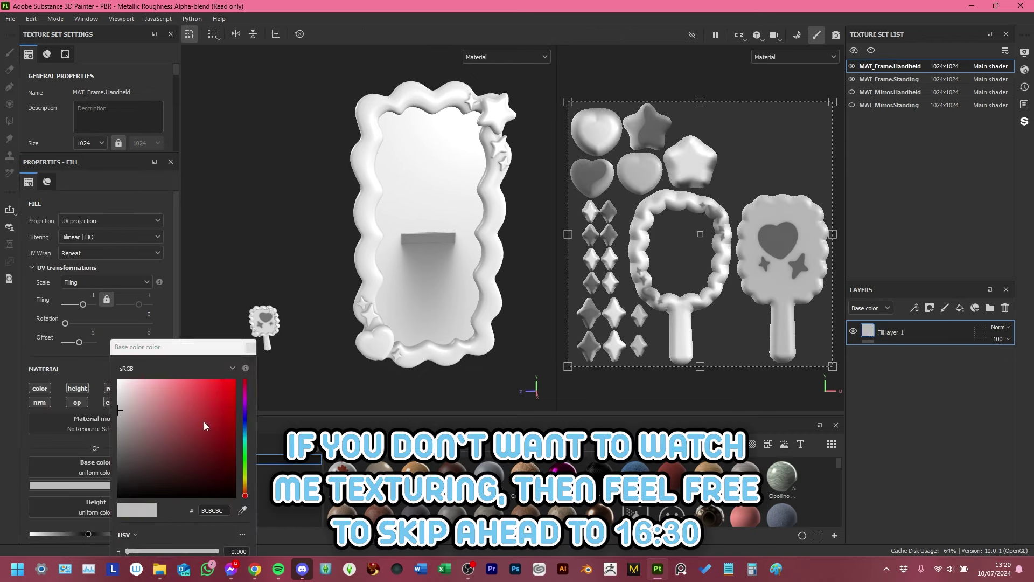
pyautogui.click(210, 400)
pyautogui.press('f')
# Step: Duplicate the red fill layer and set the copy's base color to green 2A8D17
pyautogui.hotkey('ctrl', 'd')
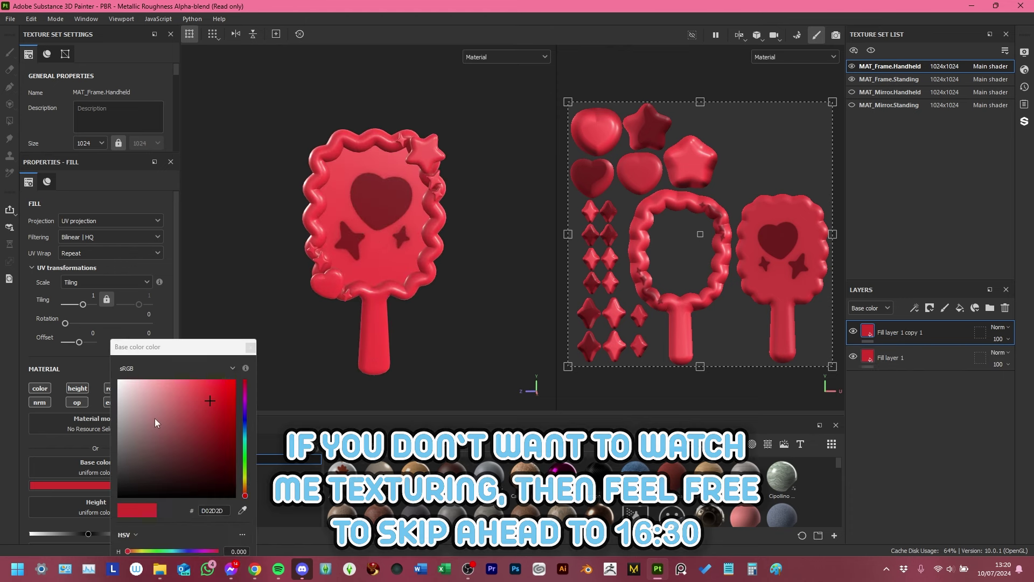
pyautogui.moveTo(245, 426); pyautogui.dragTo(245, 470)
pyautogui.click(218, 429)
pyautogui.rightClick(866, 327)
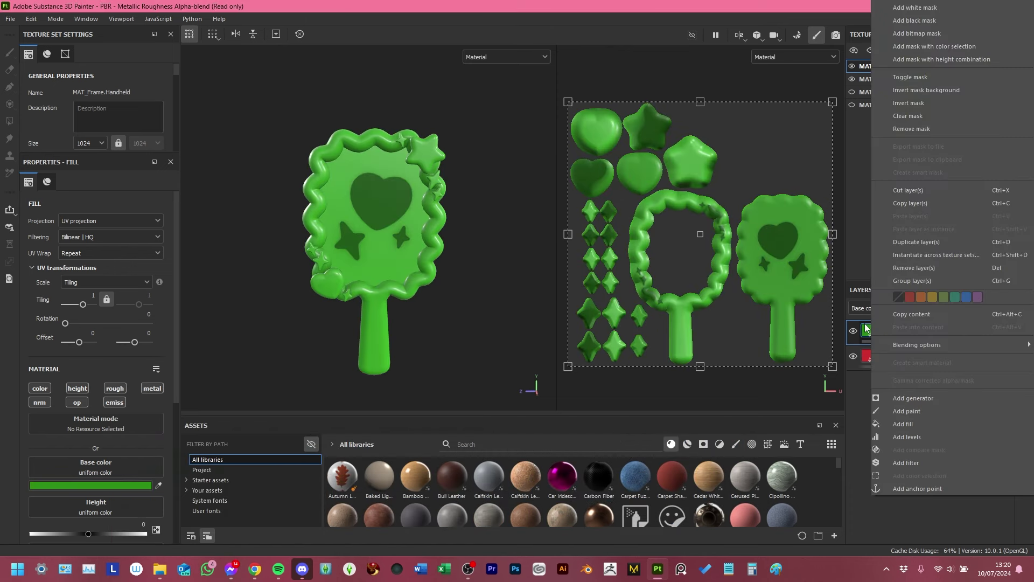
pyautogui.click(914, 307)
pyautogui.click(942, 388)
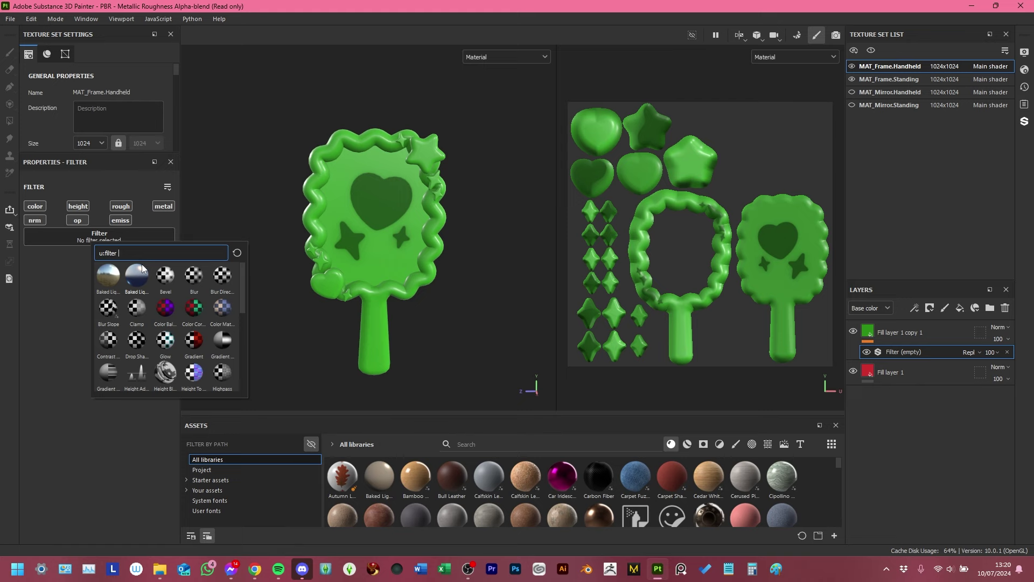
pyautogui.hotkey('ctrl', 'z')
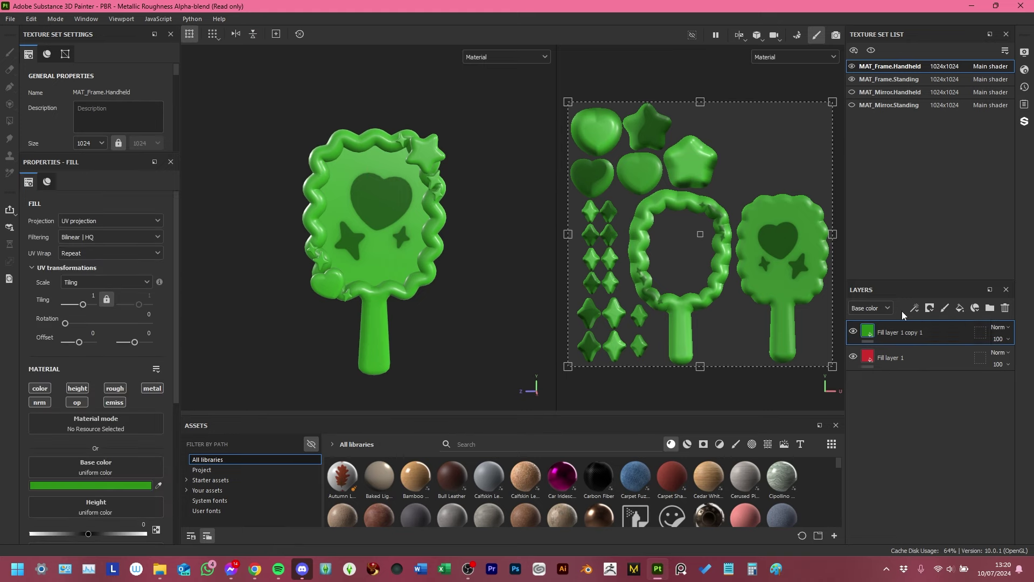
# Step: Try a 3D Linear Gradient generator directly on the green fill layer's content and remove it
pyautogui.click(913, 308)
pyautogui.click(941, 323)
pyautogui.click(127, 275)
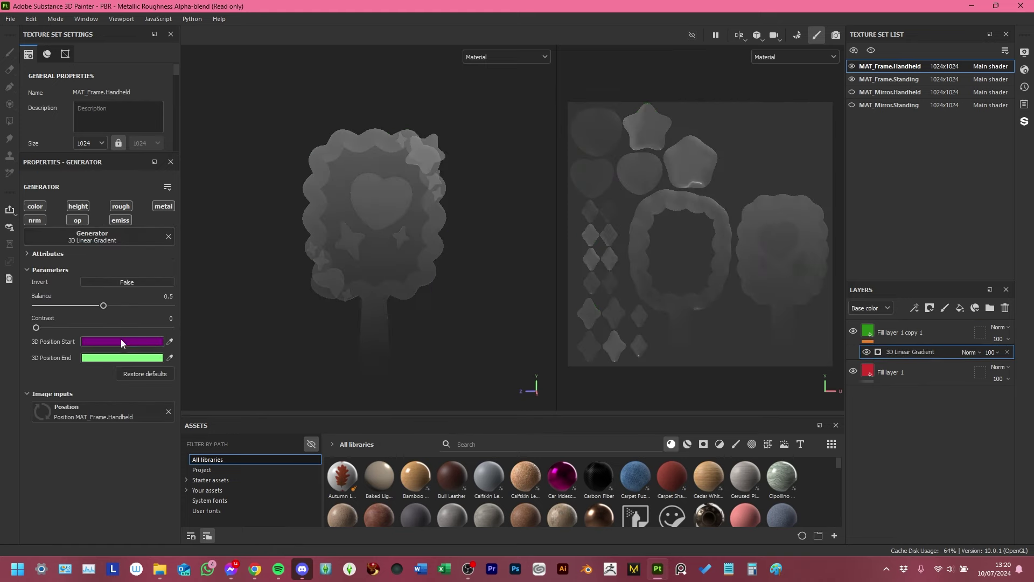
pyautogui.click(506, 56)
pyautogui.click(496, 117)
pyautogui.keyDown('alt'); pyautogui.moveTo(477, 156); pyautogui.dragTo(362, 265); pyautogui.keyUp('alt')
pyautogui.click(506, 56)
pyautogui.click(487, 81)
pyautogui.click(916, 332)
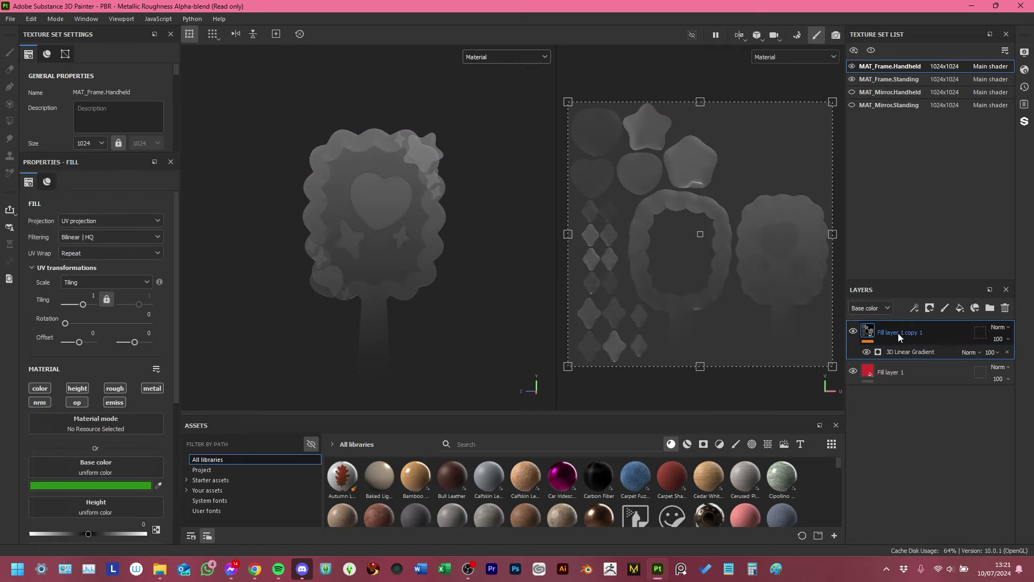
pyautogui.click(977, 357)
pyautogui.click(1007, 352)
# Step: Add a black mask with a 3D Linear Gradient generator to the green fill layer, raising its balance and setting contrast to 0.45
pyautogui.click(929, 308)
pyautogui.click(949, 336)
pyautogui.click(914, 308)
pyautogui.click(949, 322)
pyautogui.click(99, 210)
pyautogui.click(130, 249)
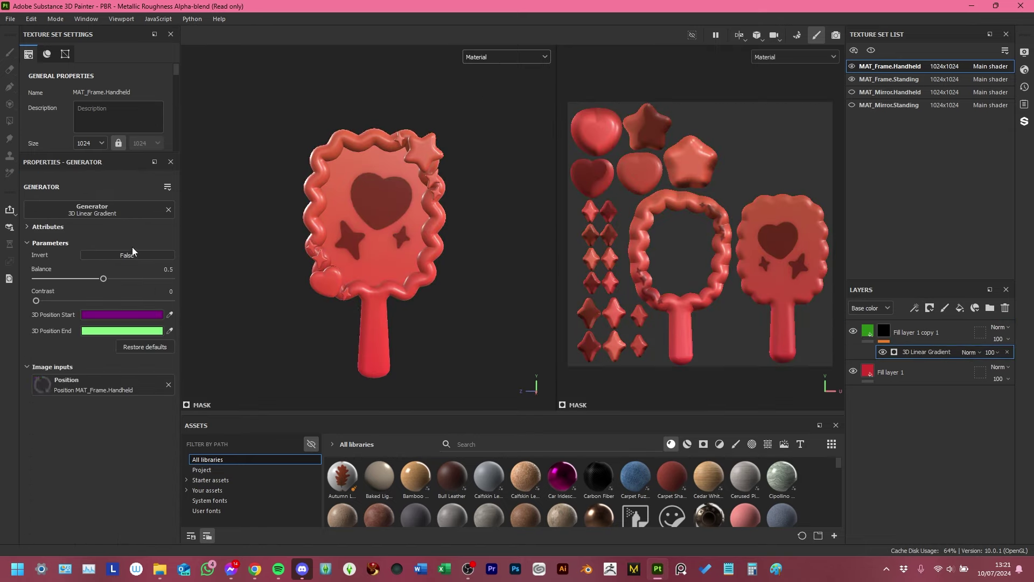
pyautogui.moveTo(36, 300); pyautogui.dragTo(160, 279)
# Step: Change the base color of the masked upper fill layer to a soft pink
pyautogui.click(868, 331)
pyautogui.click(76, 485)
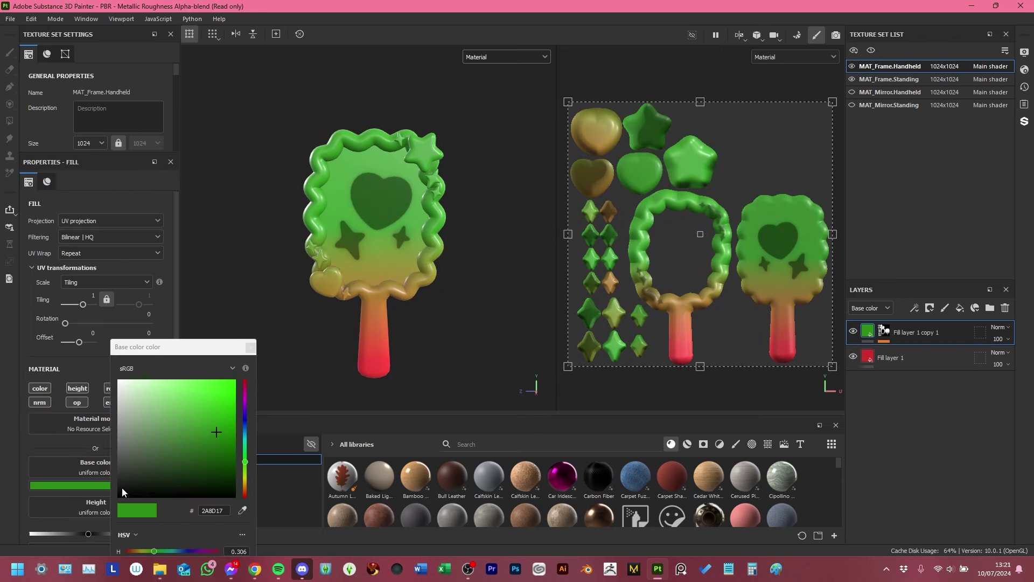
pyautogui.scroll(-3, 582, 493)
pyautogui.scroll(3, 581, 493)
pyautogui.click(257, 378)
pyautogui.click(745, 516)
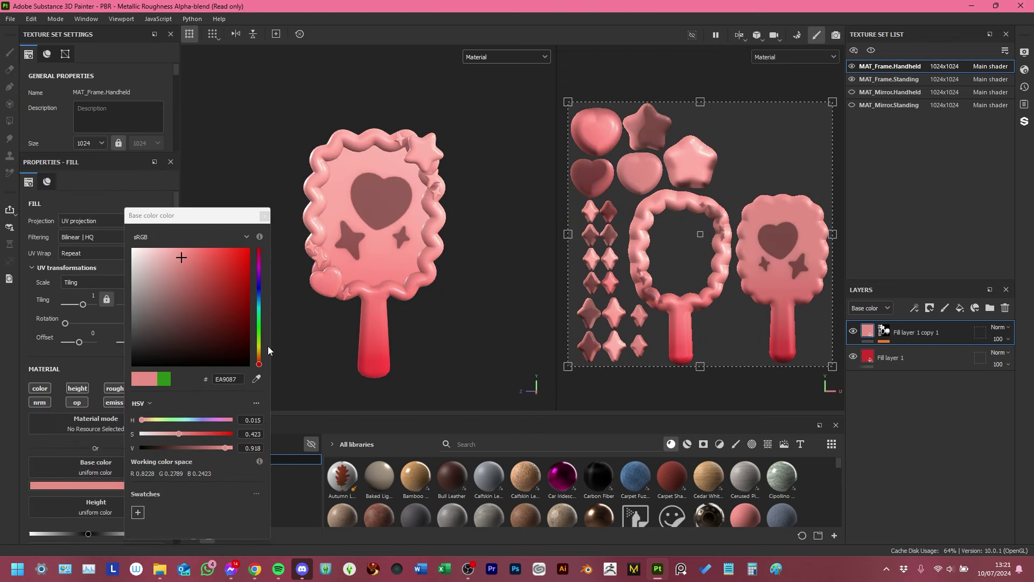
pyautogui.click(259, 255)
# Step: Change the lower fill layer's base color to pale yellow E8CC6F
pyautogui.click(889, 358)
pyautogui.click(75, 485)
pyautogui.click(260, 349)
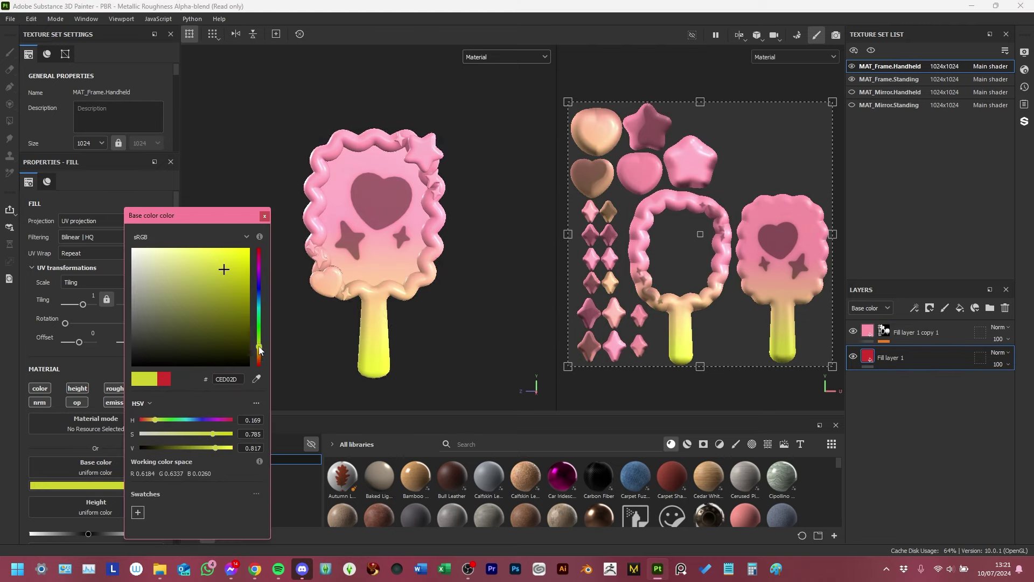
pyautogui.click(187, 251)
pyautogui.click(259, 351)
pyautogui.click(194, 259)
pyautogui.click(962, 358)
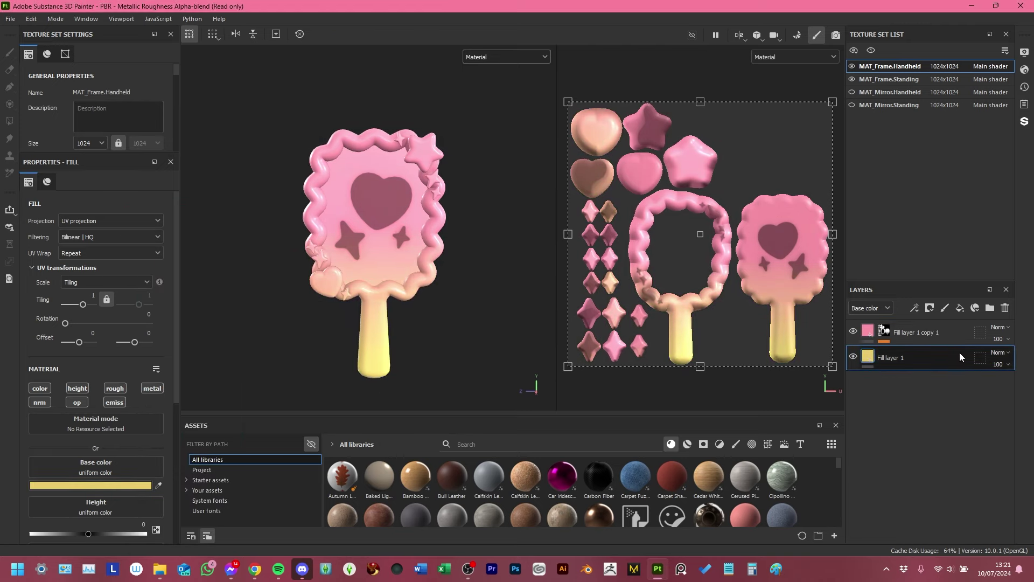
# Step: Set the gradient mask's balance to 0.87 and shift the lower fill layer's base color to a warmer orange-yellow
pyautogui.click(884, 331)
pyautogui.moveTo(159, 279); pyautogui.dragTo(153, 279)
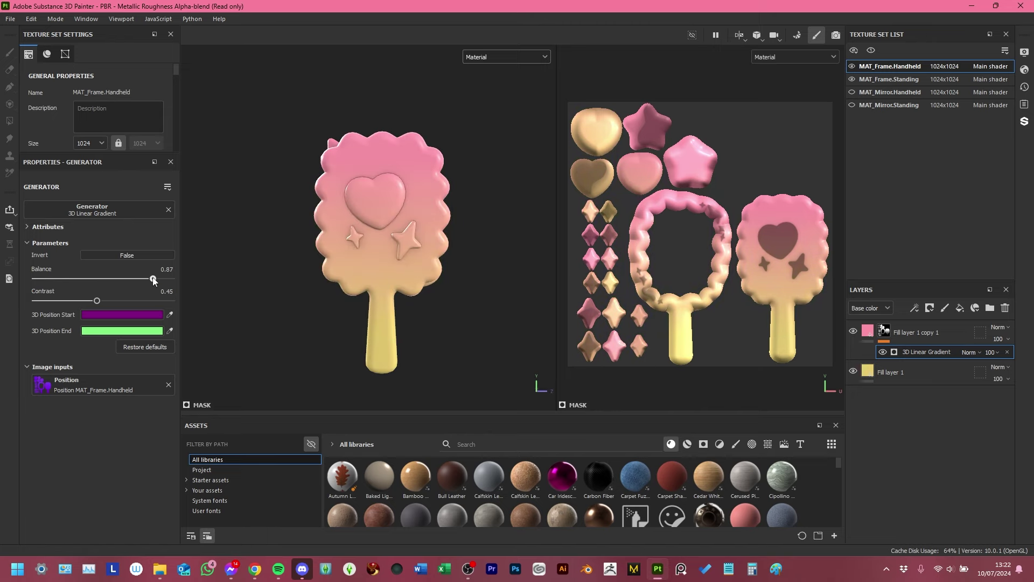
pyautogui.click(894, 372)
pyautogui.click(90, 485)
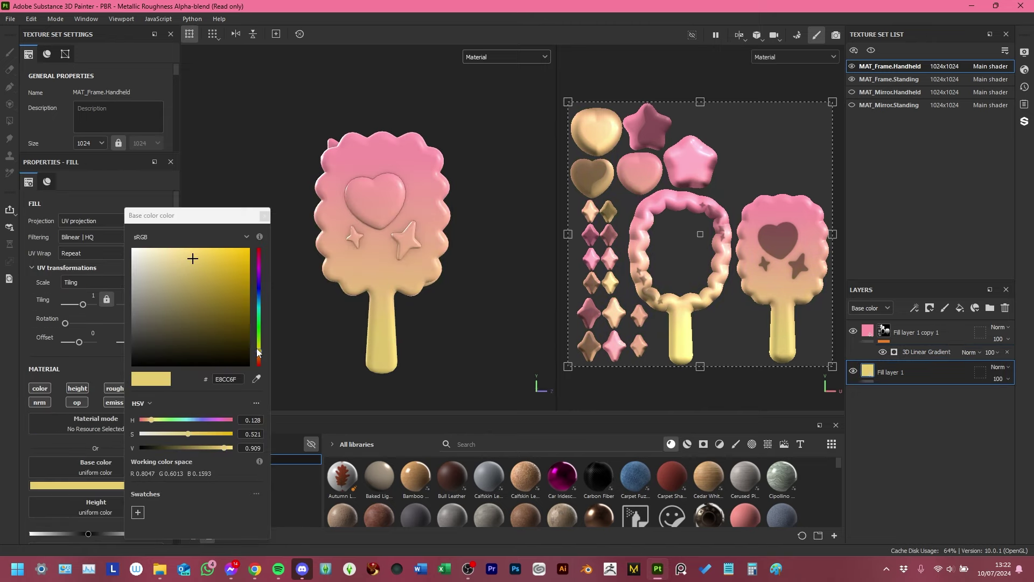
pyautogui.click(194, 259)
# Step: Check the handheld frame's gradient in the Base color channel view, then restore the Material view
pyautogui.click(506, 56)
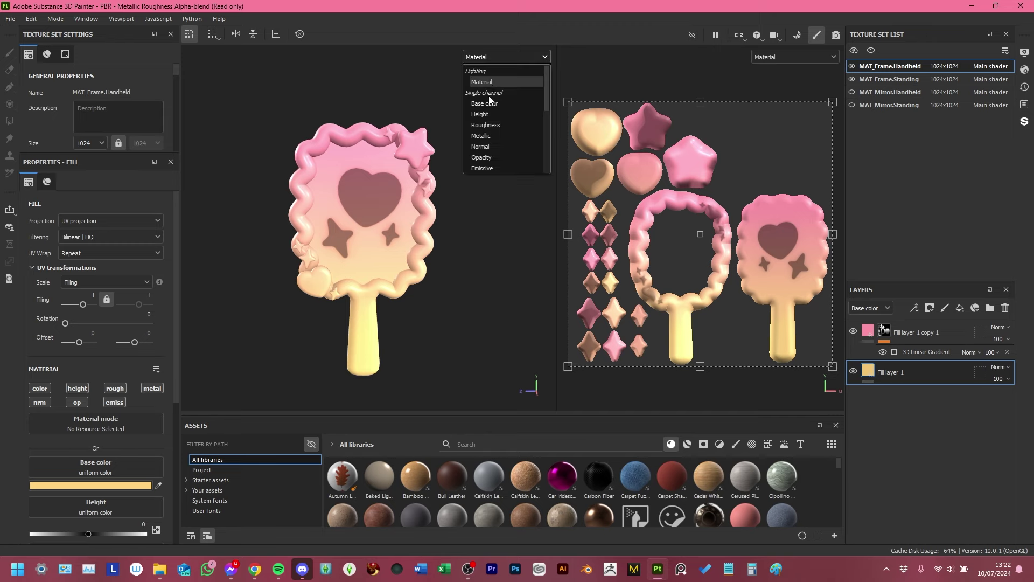
pyautogui.click(484, 103)
pyautogui.click(483, 57)
pyautogui.click(481, 82)
# Step: Set the yellow lower fill layer's roughness to 0.2661 and metallic to 0.1376
pyautogui.click(915, 332)
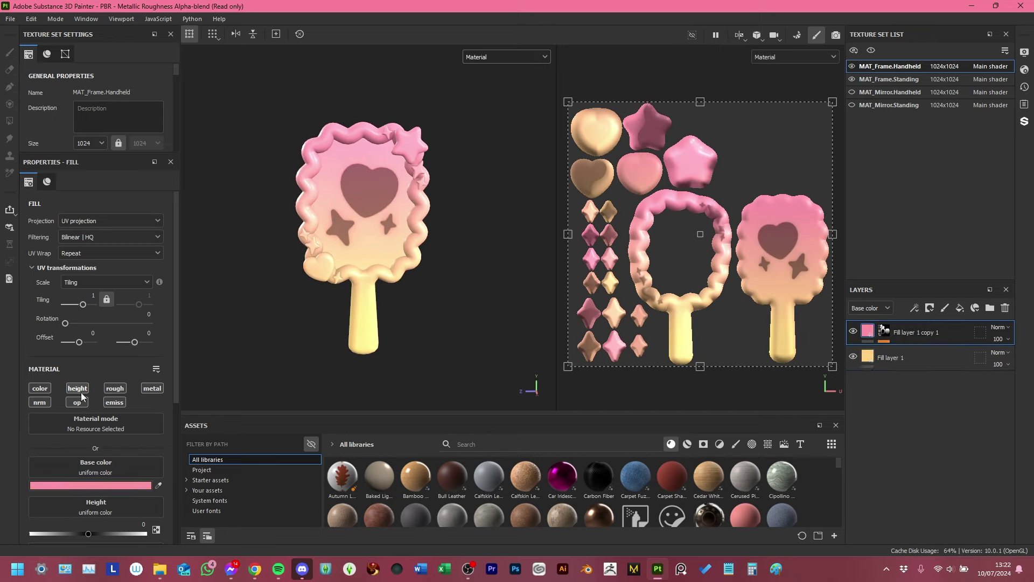
pyautogui.scroll(-2, 143, 402)
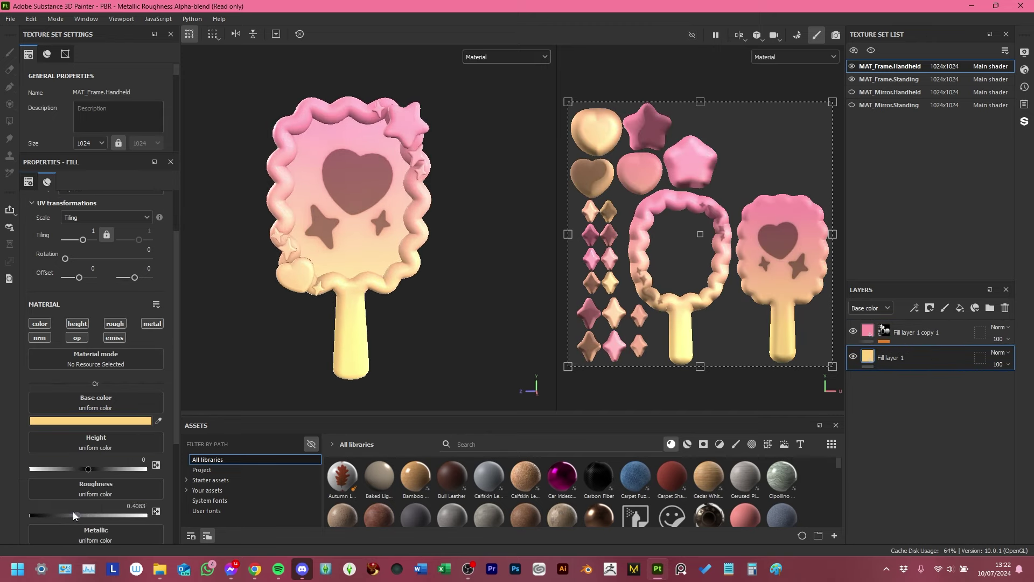
pyautogui.moveTo(74, 516)
pyautogui.mouseDown()
pyautogui.moveTo(49, 516)
pyautogui.moveTo(60, 516)
pyautogui.mouseUp()
pyautogui.scroll(-2, 60, 516)
pyautogui.moveTo(30, 464); pyautogui.dragTo(44, 465)
pyautogui.keyDown('alt'); pyautogui.moveTo(377, 239); pyautogui.dragTo(476, 239); pyautogui.keyUp('alt')
pyautogui.press('f')
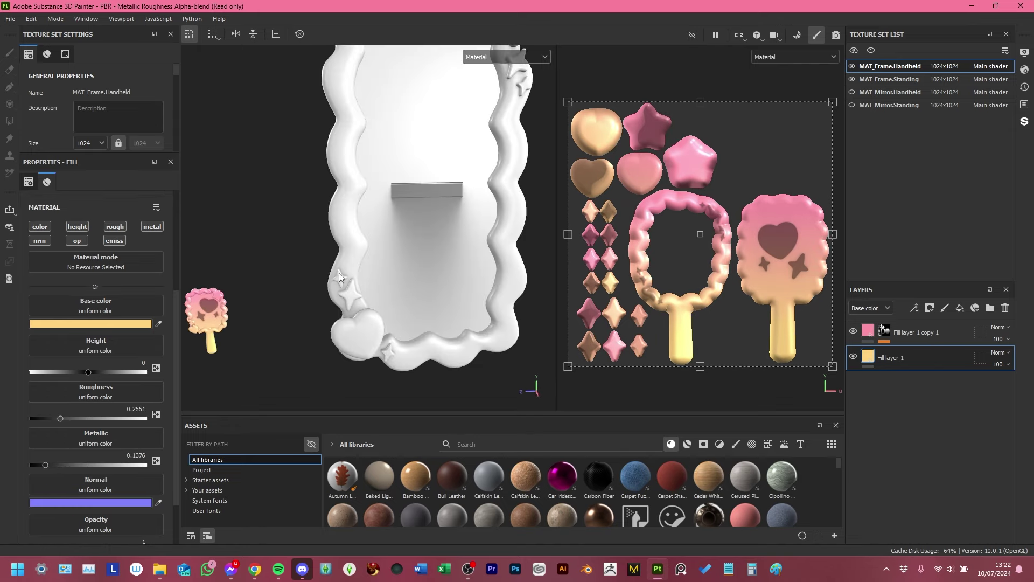
# Step: Copy both fill layers to MAT_Frame.Standing and set its 3D Linear Gradient mask to balance 0.6 and contrast 0.5
pyautogui.click(889, 79)
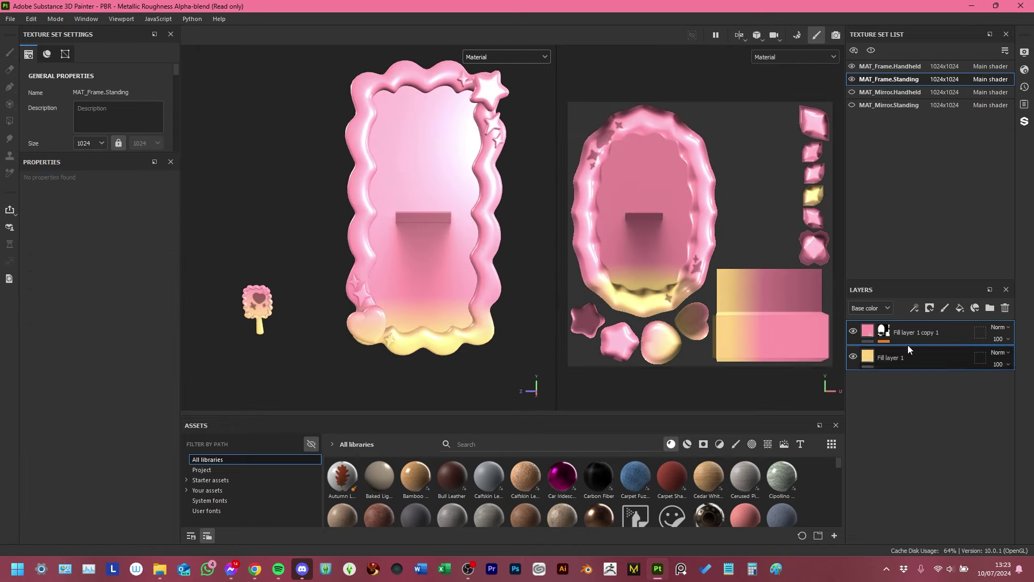
pyautogui.click(884, 332)
pyautogui.moveTo(102, 279); pyautogui.dragTo(116, 279)
pyautogui.moveTo(97, 300); pyautogui.dragTo(88, 301)
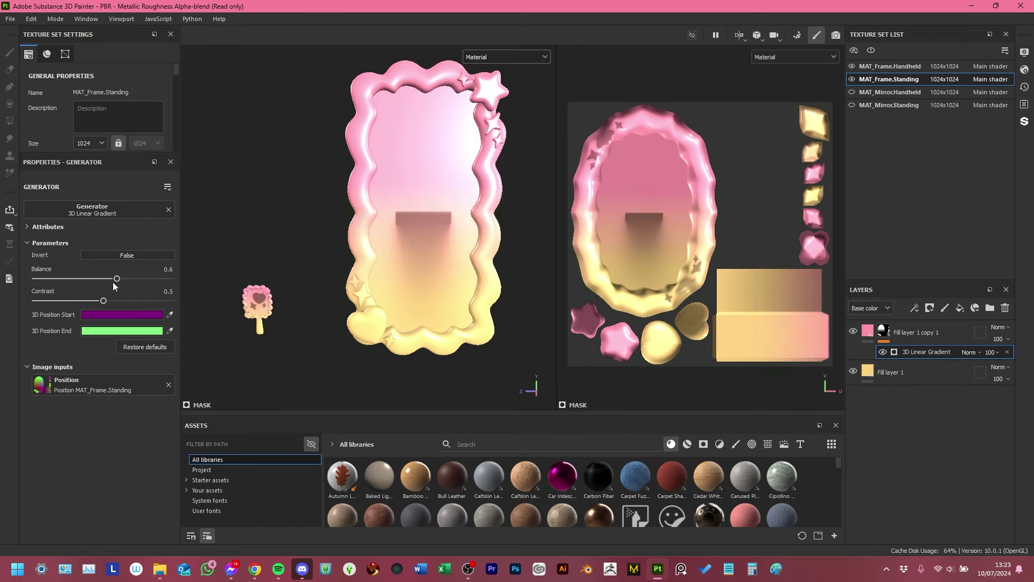
pyautogui.press('f')
# Step: Group the two fill layers of MAT_Frame.Standing into a folder named BASE
pyautogui.click(915, 334)
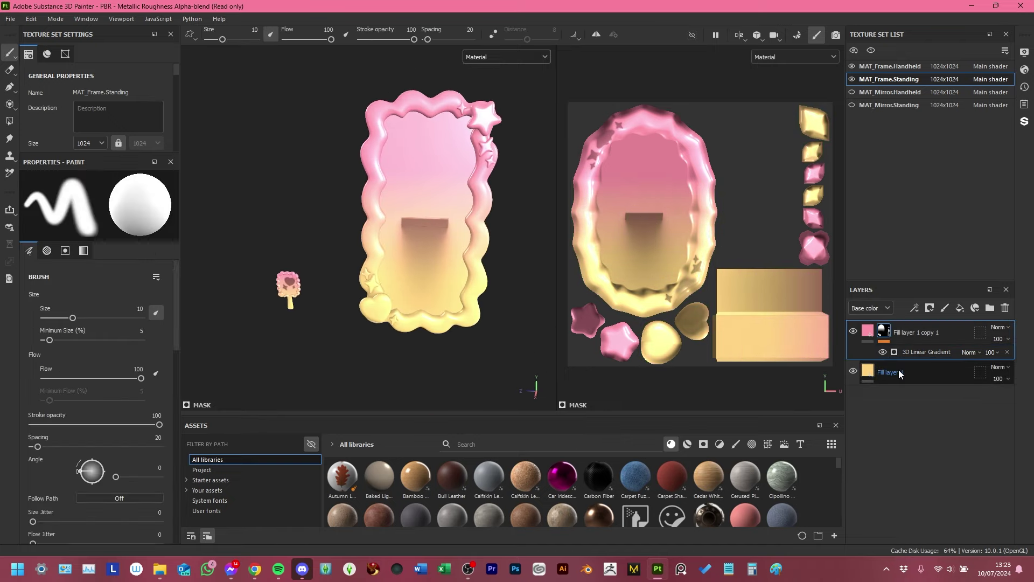
pyautogui.keyDown('shift'); pyautogui.click(928, 371); pyautogui.keyUp('shift')
pyautogui.hotkey('ctrl', 'g')
pyautogui.click(866, 334)
pyautogui.doubleClick(896, 334)
pyautogui.write('Base')
pyautogui.press('Return')
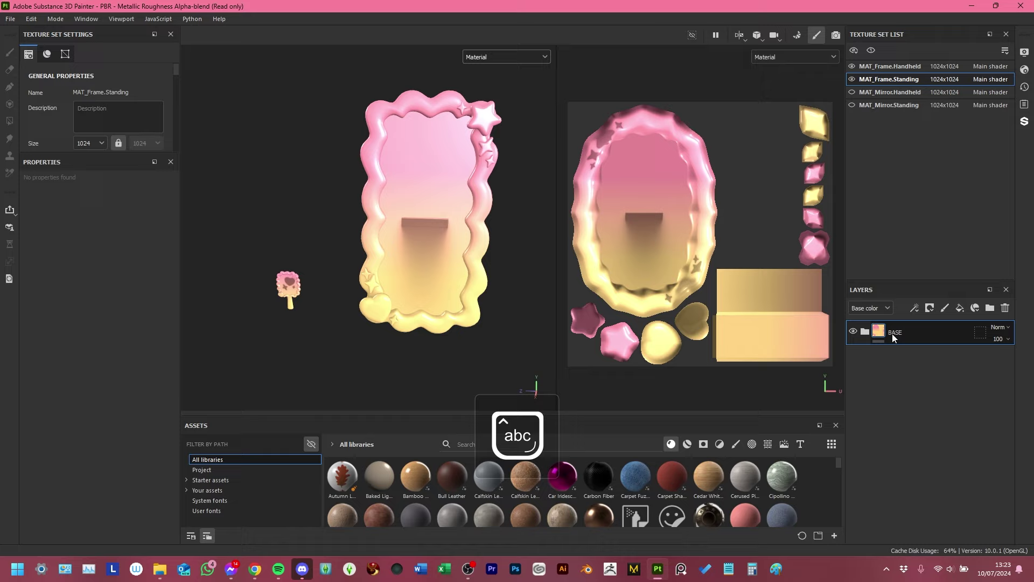
# Step: Add a black mask to the BASE folder in MAT_Frame.Handheld
pyautogui.click(892, 66)
pyautogui.click(930, 308)
pyautogui.click(954, 323)
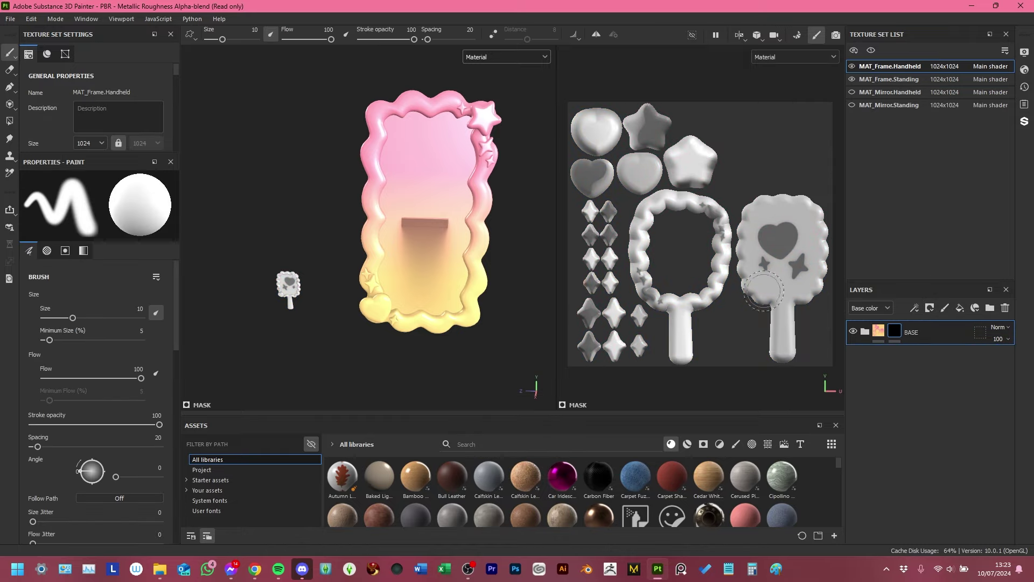
# Step: Fill the BASE folder masks of MAT_Frame.Handheld and MAT_Frame.Standing over the main frame bodies only, leaving out the ornaments
pyautogui.click(10, 121)
pyautogui.click(93, 181)
pyautogui.scroll(5, 348, 281)
pyautogui.keyDown('alt'); pyautogui.moveTo(348, 281); pyautogui.dragTo(461, 248, button='middle'); pyautogui.keyUp('alt')
pyautogui.click(385, 237)
pyautogui.keyDown('alt'); pyautogui.moveTo(385, 237); pyautogui.dragTo(367, 276); pyautogui.keyUp('alt')
pyautogui.press('f')
pyautogui.click(889, 79)
pyautogui.press('f')
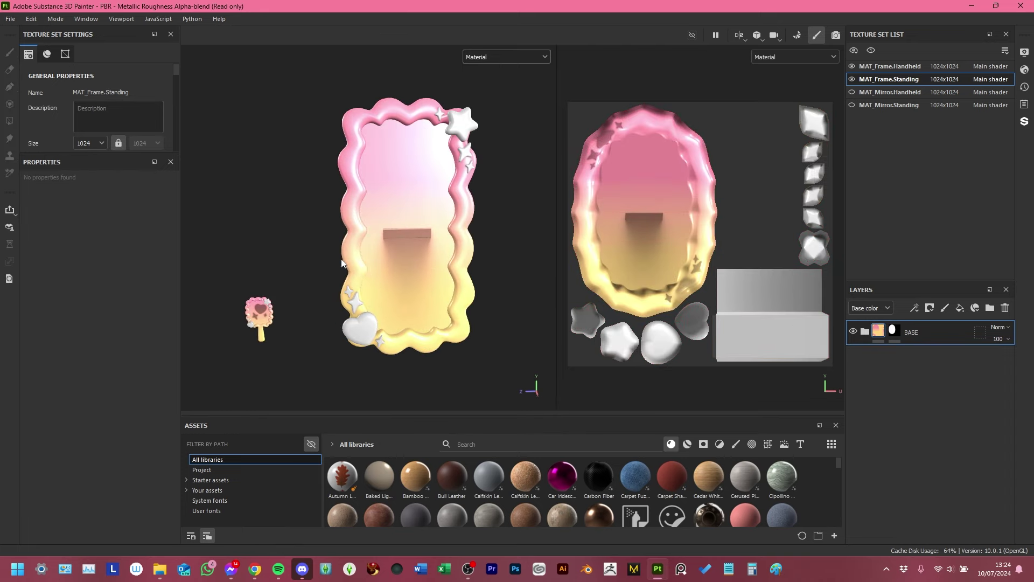
# Step: Copy the yellow fill layer above the BASE folder in MAT_Frame.Handheld and mask it to the four-pointed sparkles
pyautogui.click(890, 66)
pyautogui.click(897, 382)
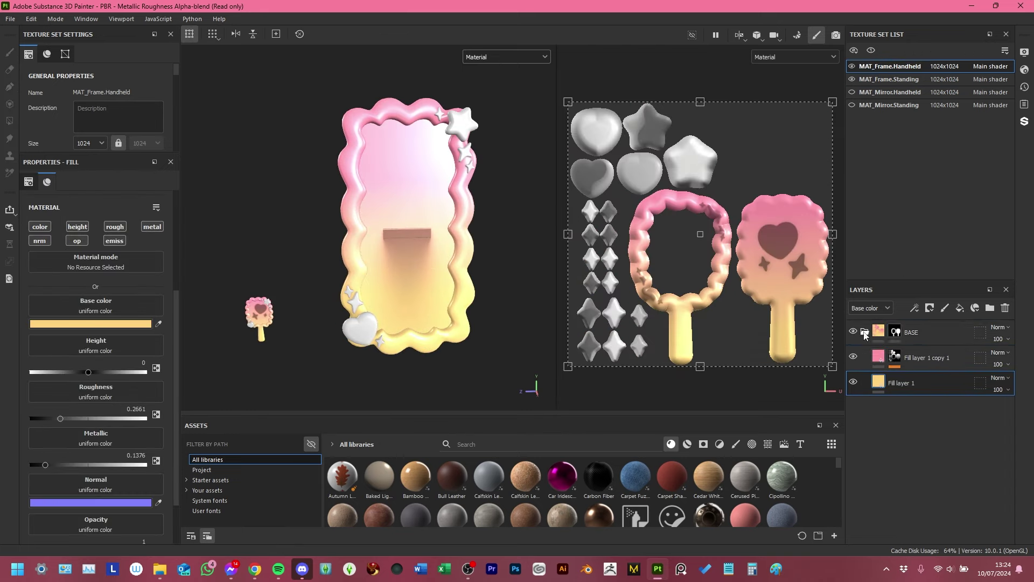
pyautogui.moveTo(897, 382); pyautogui.dragTo(887, 327)
pyautogui.rightClick(886, 327)
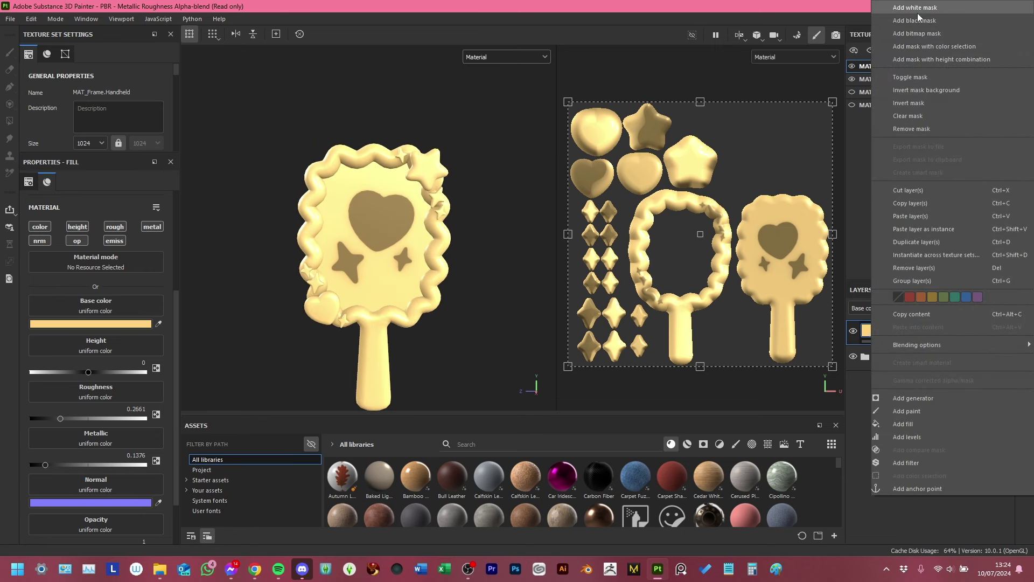
pyautogui.click(911, 8)
# Step: Set the sparkle fill layer's base colour to the yellow FFE282
pyautogui.click(107, 324)
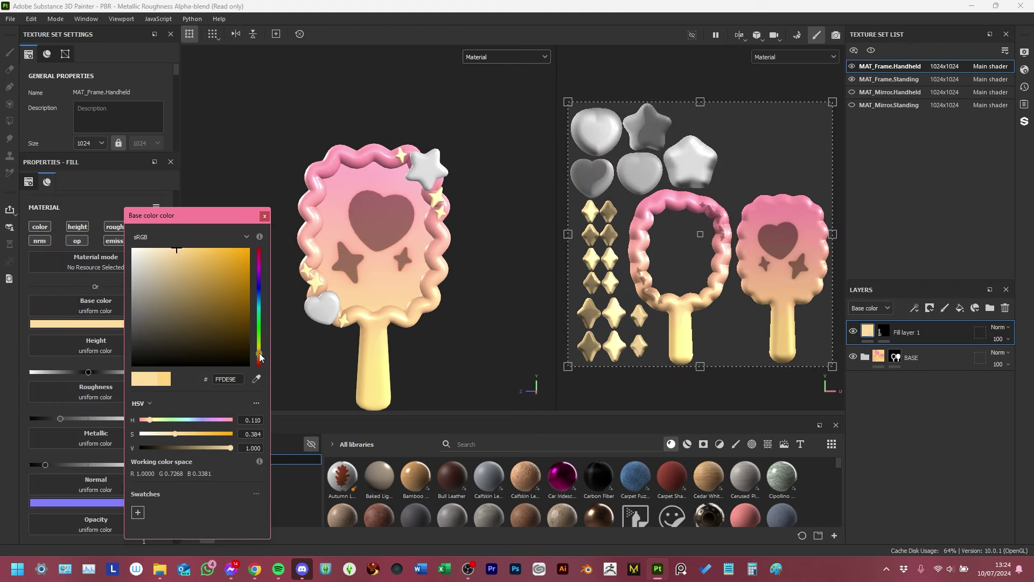
pyautogui.moveTo(260, 357); pyautogui.dragTo(260, 351)
pyautogui.click(263, 217)
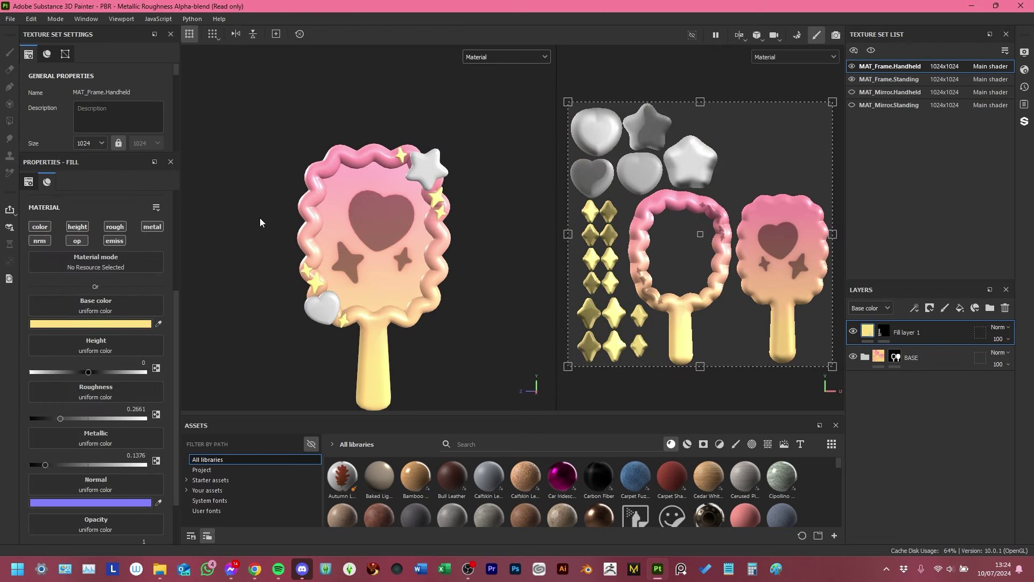
# Step: Copy the yellow sparkle layer to MAT_Frame.Standing and mask it to that frame's sparkles
pyautogui.click(889, 79)
pyautogui.rightClick(884, 331)
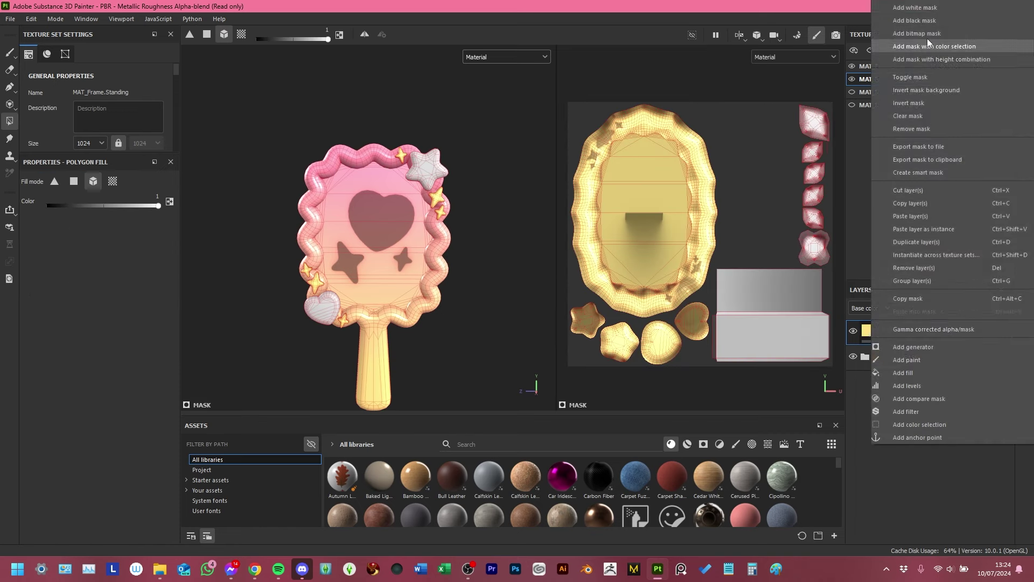
pyautogui.click(927, 46)
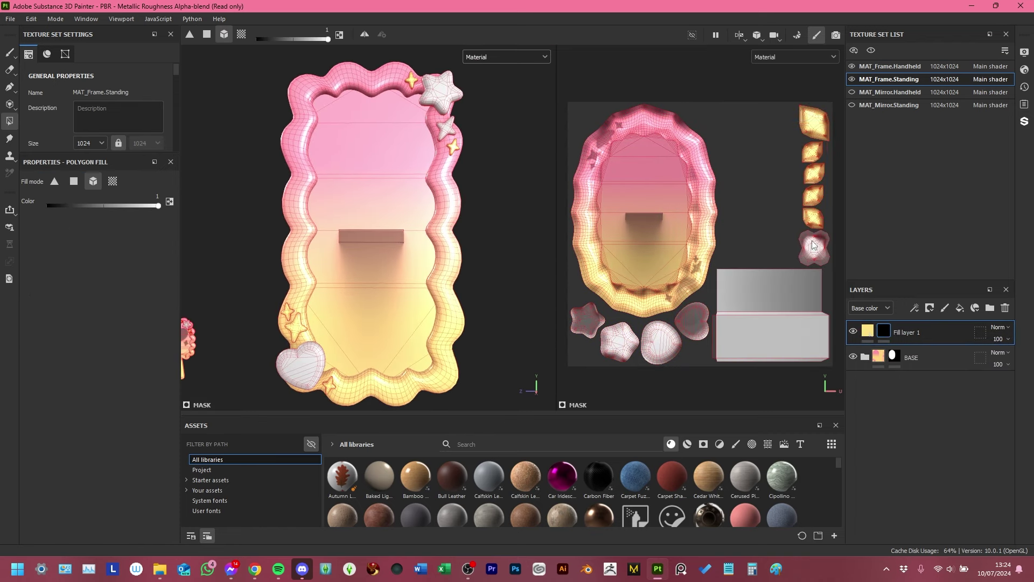
# Step: Duplicate the sparkle layer in MAT_Frame.Handheld, mask the copy to the raised heart and set its base colour to pink FF6BA4
pyautogui.click(889, 66)
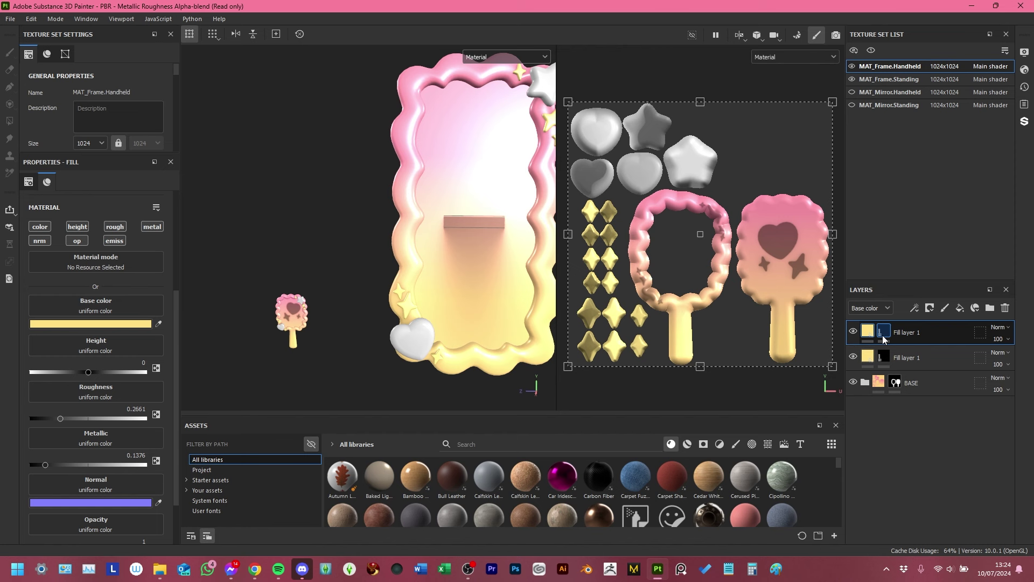
pyautogui.click(867, 331)
pyautogui.click(108, 324)
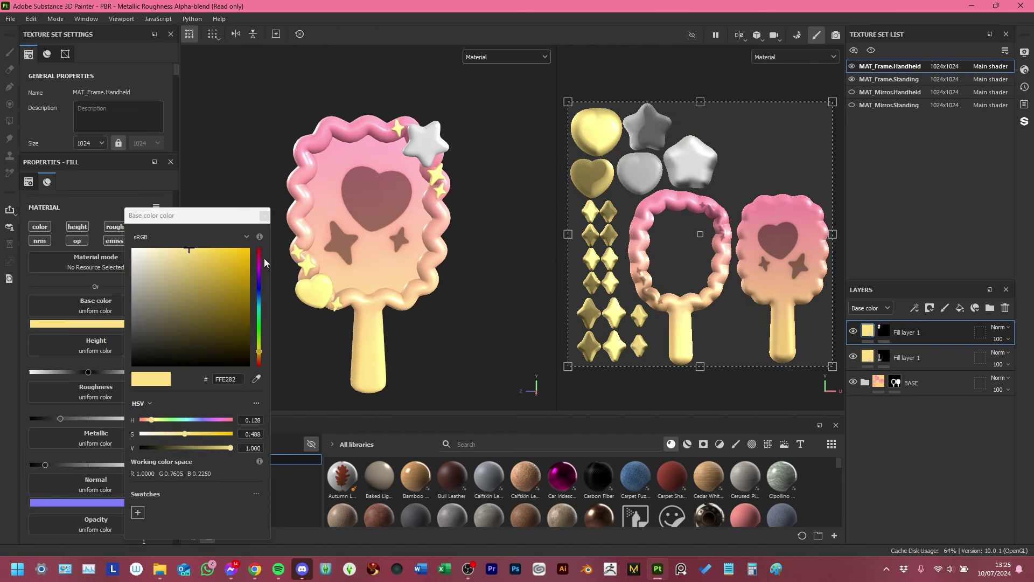
pyautogui.moveTo(264, 262); pyautogui.dragTo(259, 256)
pyautogui.click(199, 247)
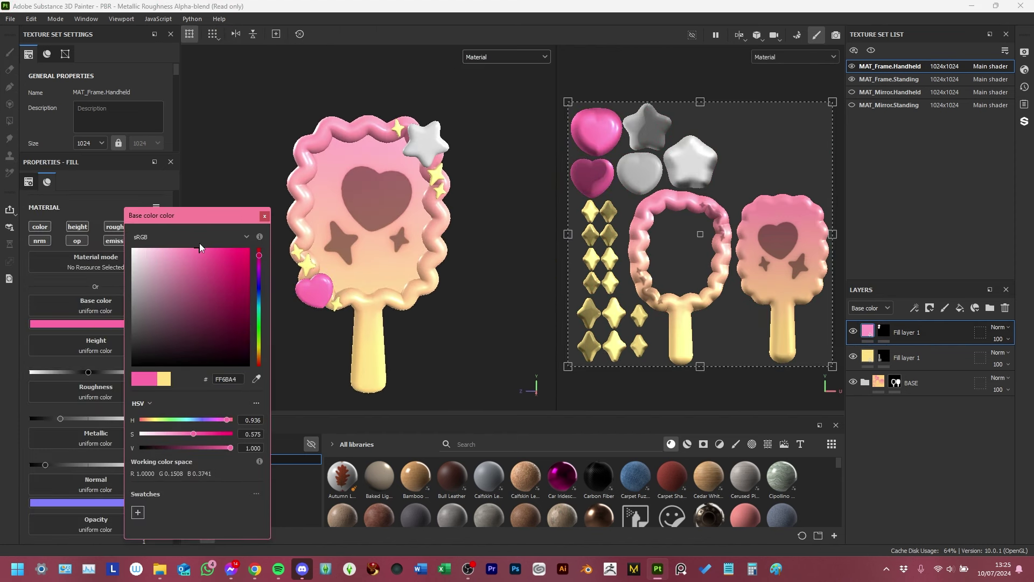
# Step: Copy the pink heart layer to MAT_Frame.Standing and mask it to that frame's heart ornament
pyautogui.click(888, 79)
pyautogui.rightClick(925, 341)
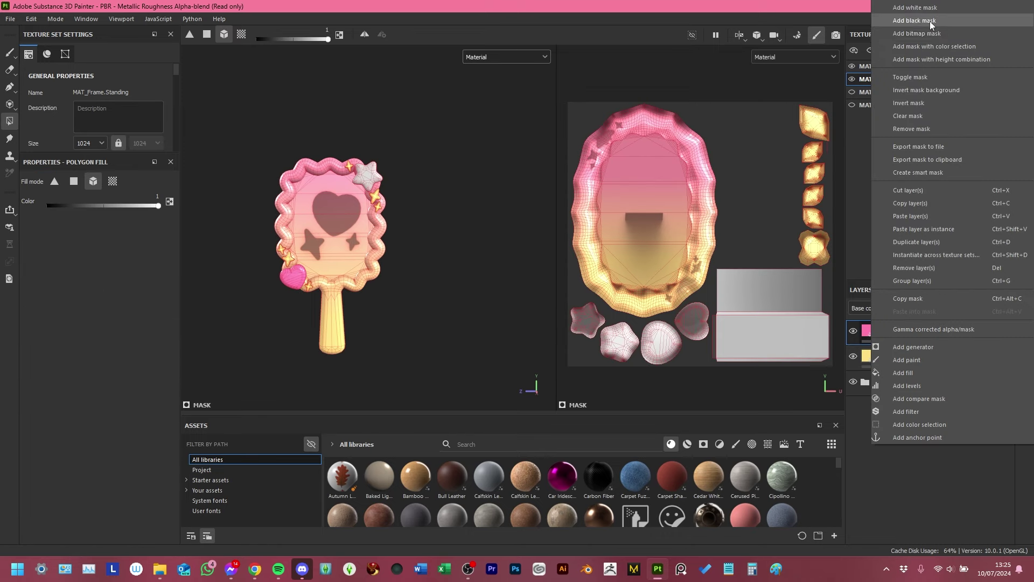
pyautogui.click(910, 216)
# Step: Add another copy of the fill layer in MAT_Frame.Standing, mask it to the star and set its base colour to light blue 84B3FF
pyautogui.rightClick(925, 341)
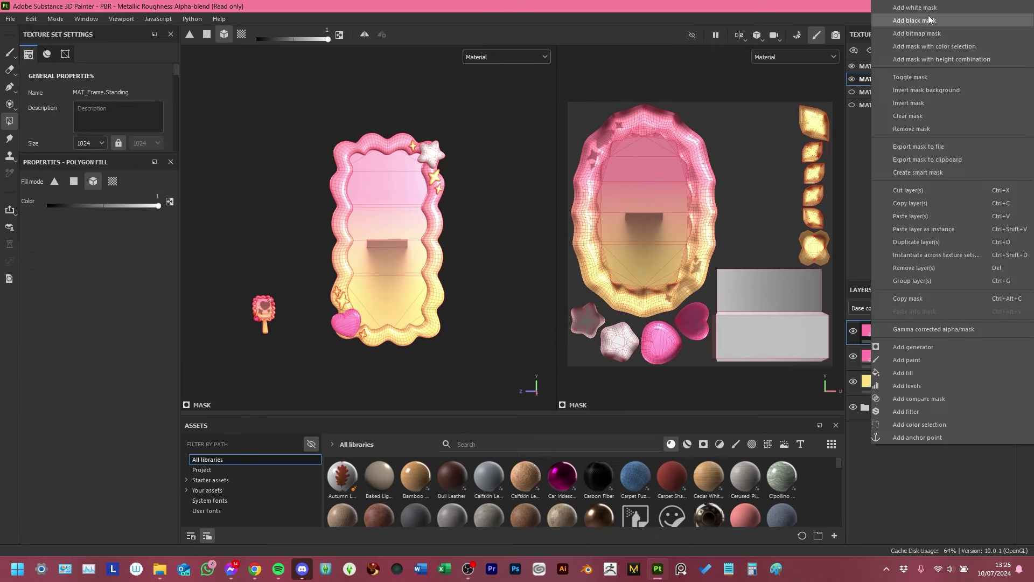
pyautogui.click(929, 20)
pyautogui.click(75, 323)
pyautogui.moveTo(259, 286)
pyautogui.mouseDown()
pyautogui.moveTo(259, 270)
pyautogui.moveTo(259, 296)
pyautogui.mouseUp()
pyautogui.click(179, 248)
pyautogui.click(76, 324)
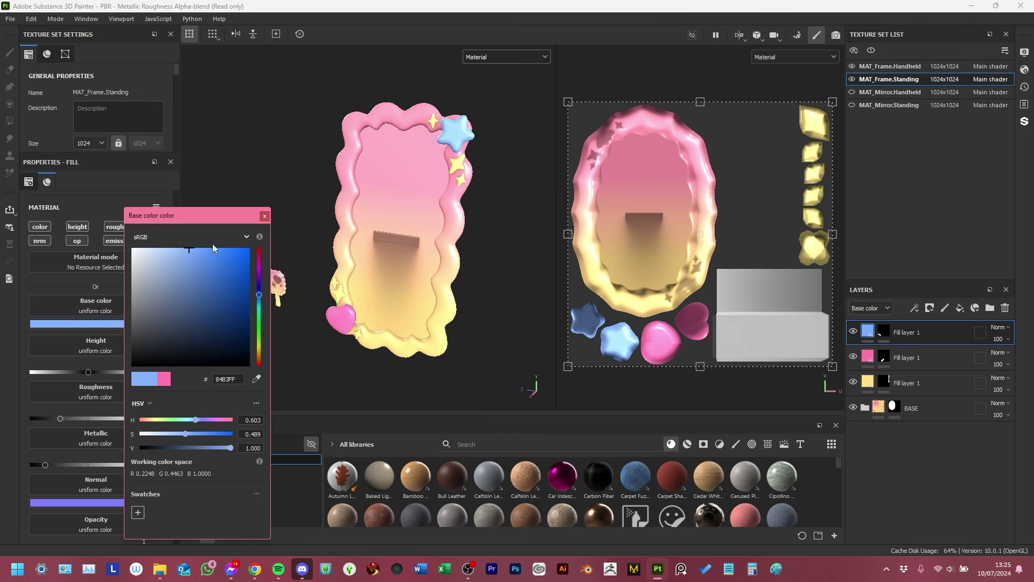
# Step: Copy the blue layer to MAT_Frame.Handheld masked to the stars, and add the remaining heart to the pink layer's mask
pyautogui.click(890, 66)
pyautogui.rightClick(883, 330)
pyautogui.click(912, 155)
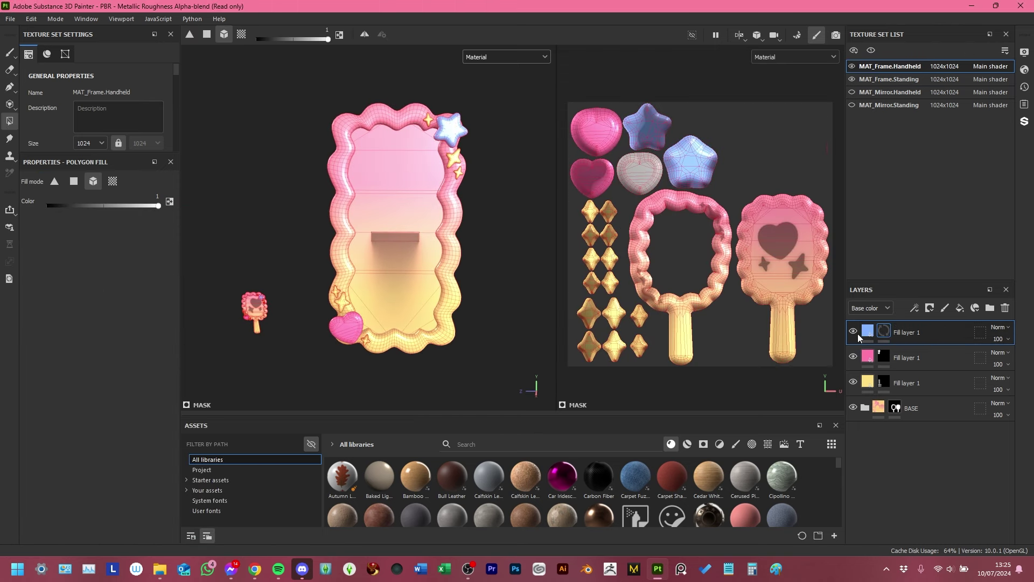
pyautogui.click(910, 357)
pyautogui.press('f')
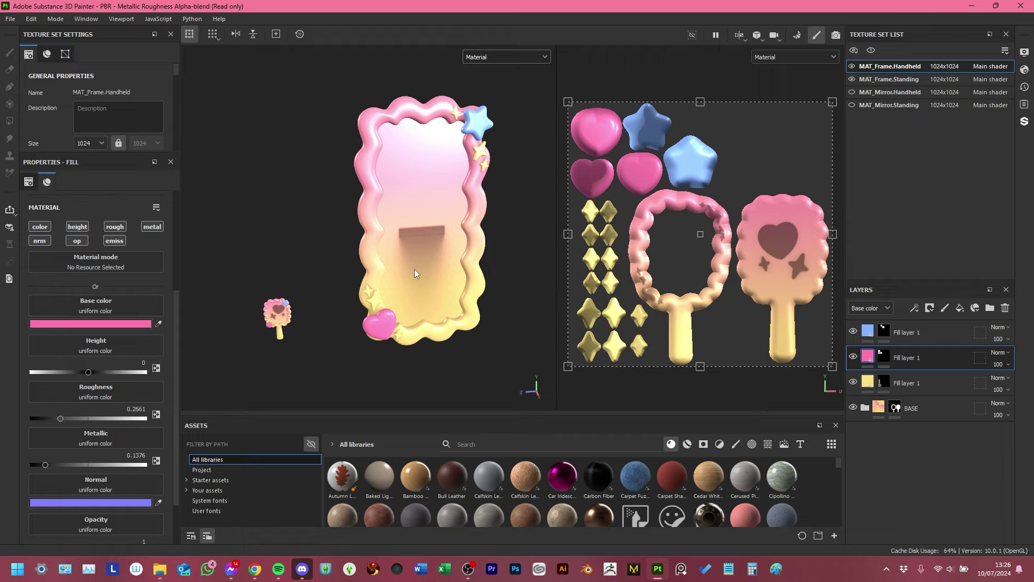
# Step: Add the rear stand to the BASE folder mask of MAT_Frame.Standing with polygon fill
pyautogui.keyDown('alt'); pyautogui.moveTo(323, 261); pyautogui.dragTo(369, 258); pyautogui.keyUp('alt')
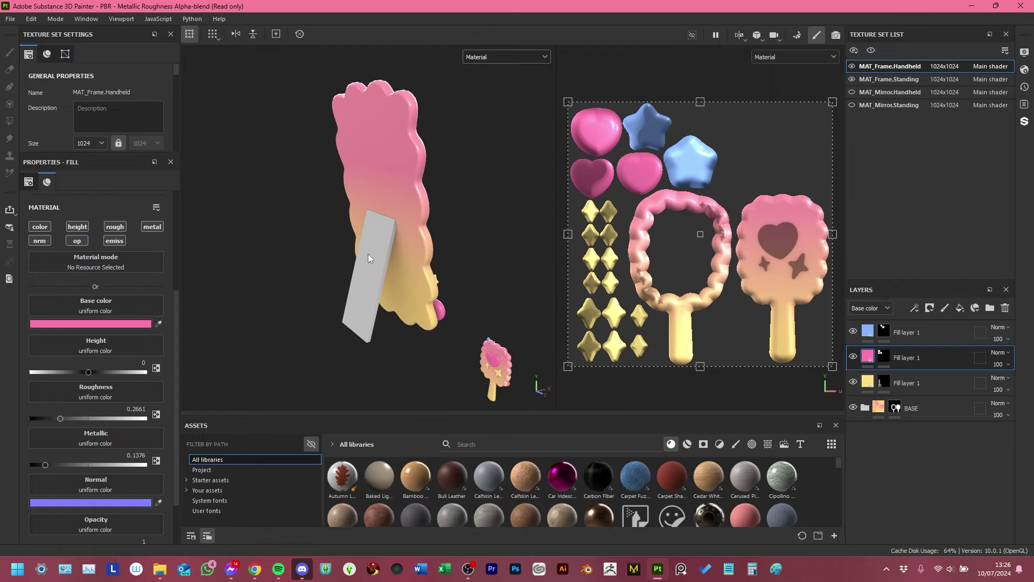
pyautogui.click(903, 79)
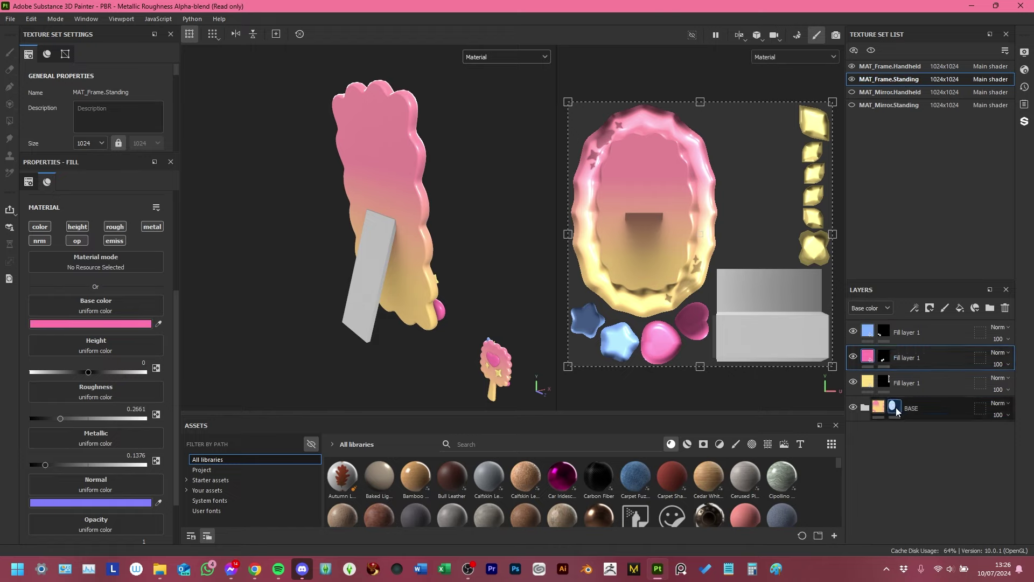
pyautogui.click(865, 407)
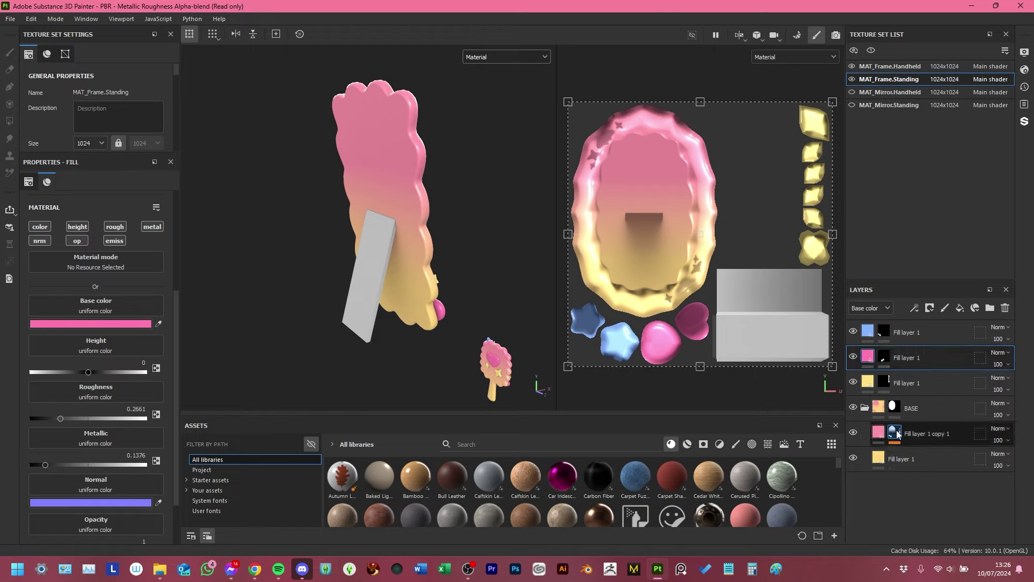
pyautogui.moveTo(898, 435)
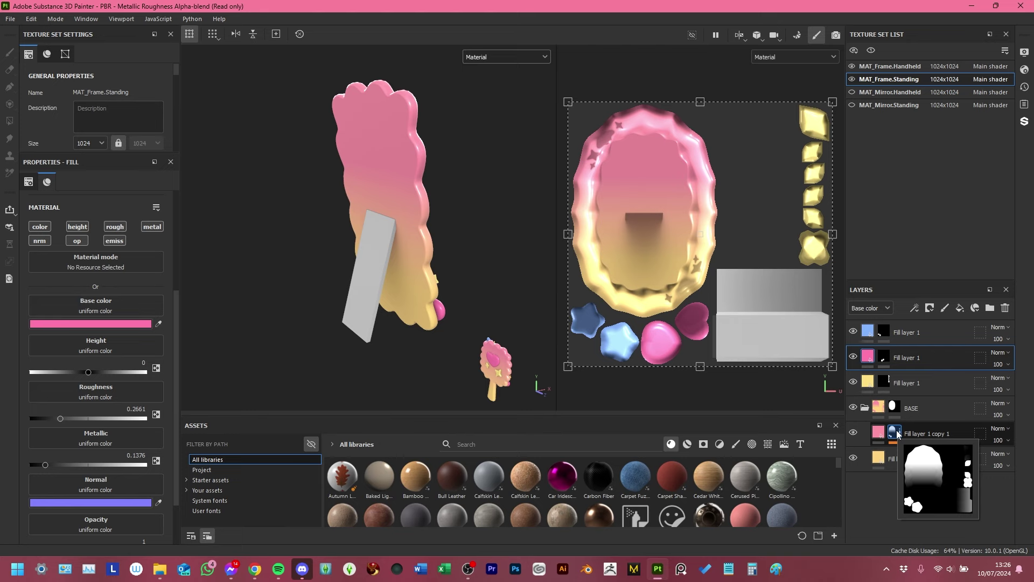
pyautogui.click(894, 407)
pyautogui.press('4')
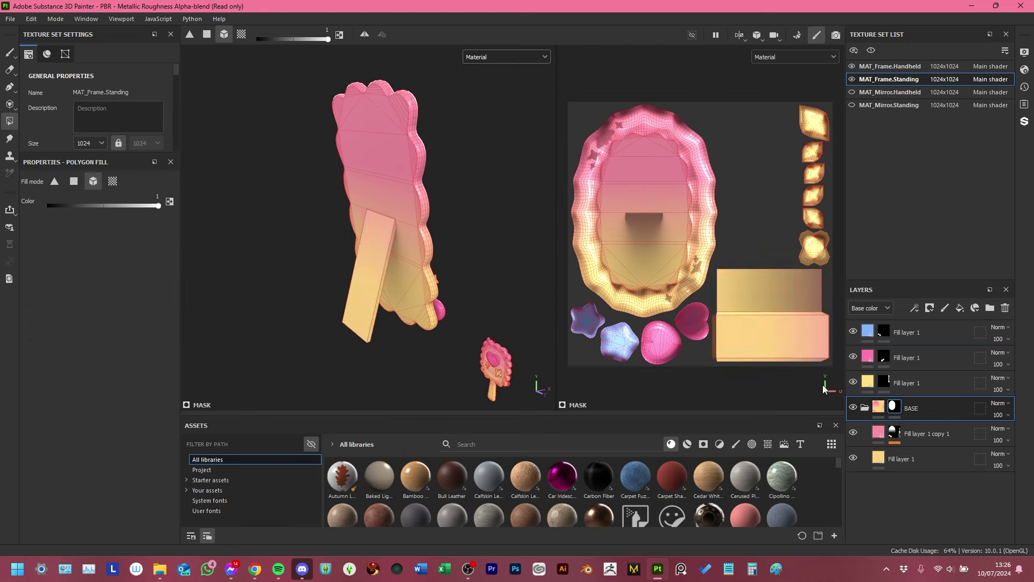
pyautogui.keyDown('alt'); pyautogui.moveTo(496, 322); pyautogui.dragTo(555, 318); pyautogui.keyUp('alt')
pyautogui.click(874, 411)
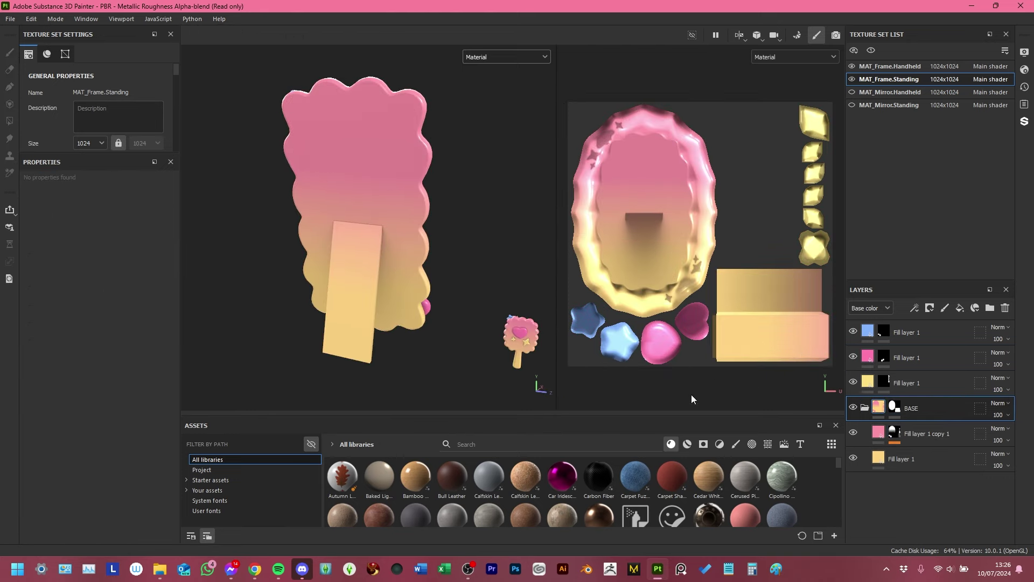
pyautogui.keyDown('alt'); pyautogui.moveTo(463, 320); pyautogui.dragTo(463, 296, button='middle'); pyautogui.keyUp('alt')
pyautogui.keyDown('alt'); pyautogui.moveTo(462, 296); pyautogui.dragTo(437, 297); pyautogui.keyUp('alt')
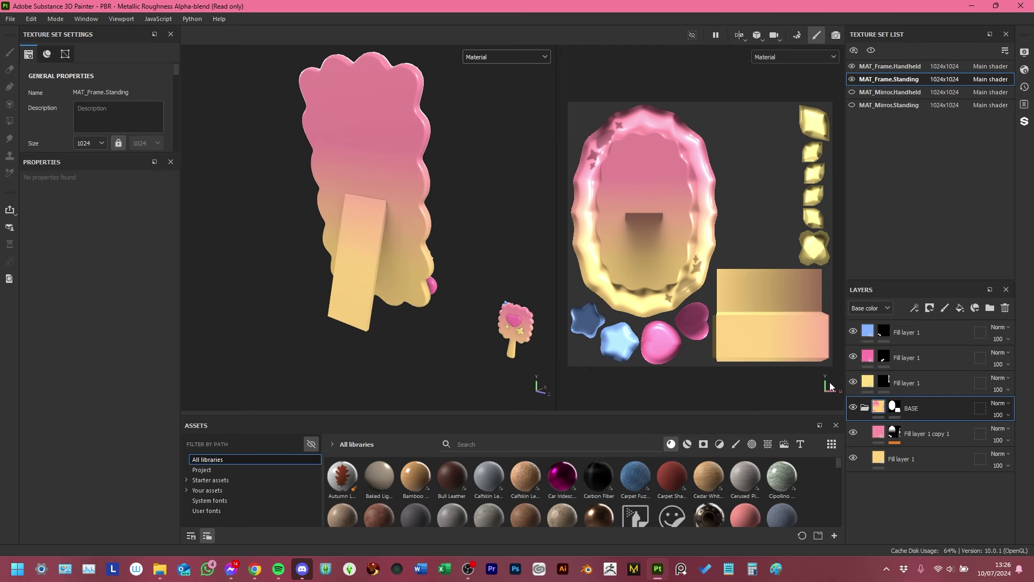
# Step: Try to black out the stand in the pink fill layer's gradient mask, and remove the stand from the BASE folder mask
pyautogui.click(892, 435)
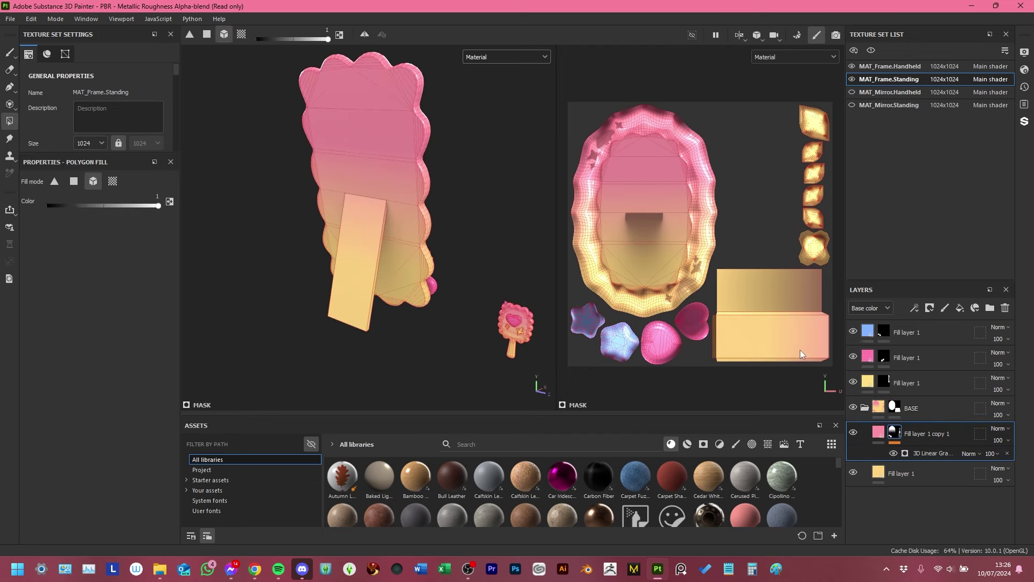
pyautogui.press('x')
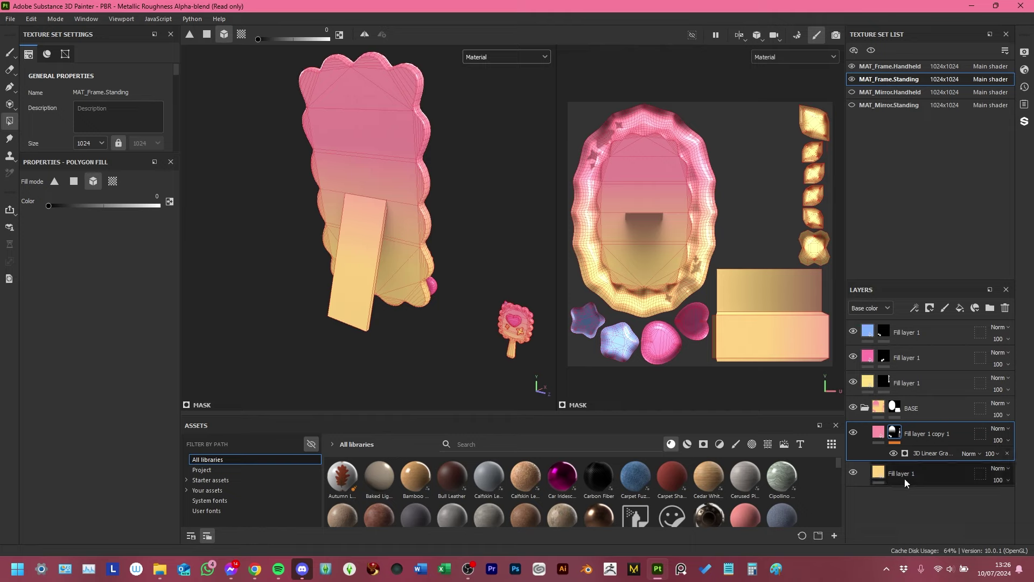
pyautogui.click(853, 432)
pyautogui.click(854, 433)
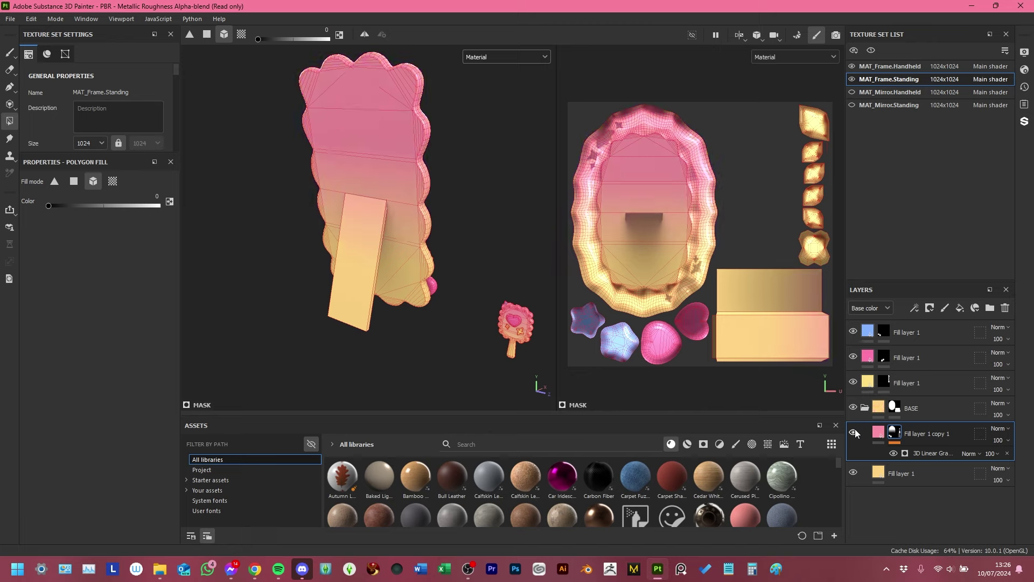
pyautogui.click(896, 408)
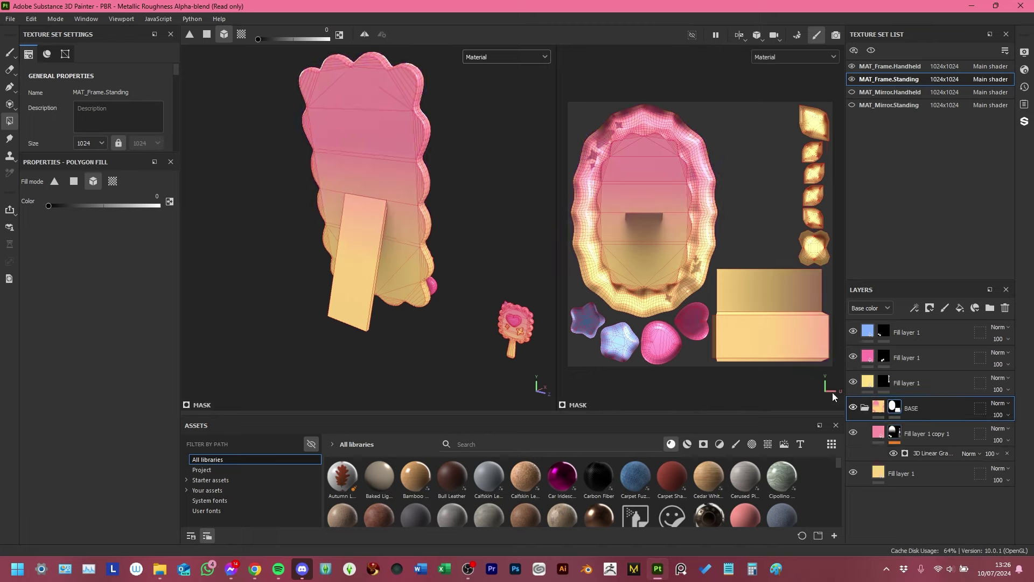
pyautogui.moveTo(771, 281); pyautogui.dragTo(798, 345)
# Step: Try colouring the stand with a masked copy of the BASE folder's yellow fill layer, and delete that copy
pyautogui.click(916, 474)
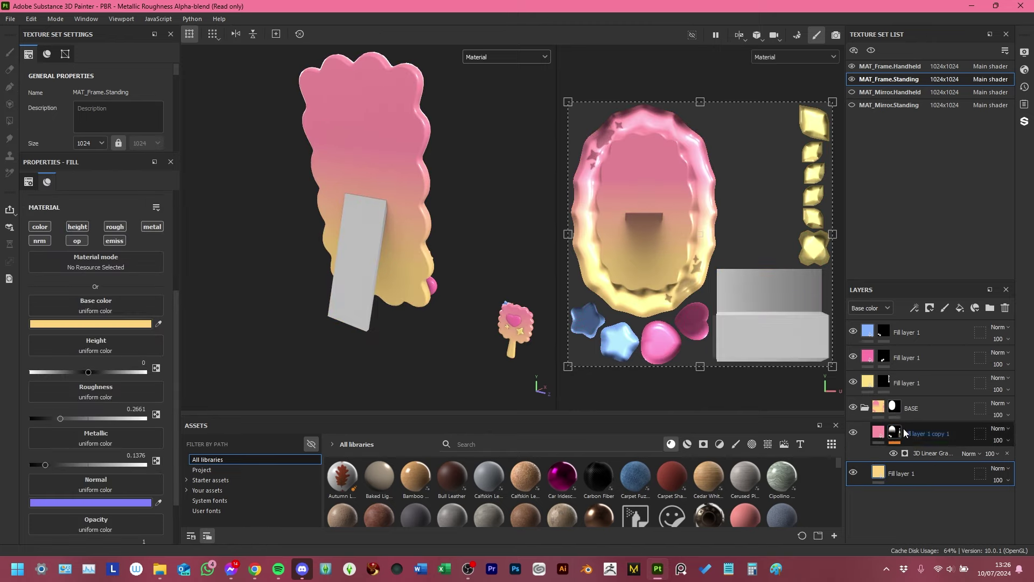
pyautogui.click(865, 408)
pyautogui.click(894, 381)
pyautogui.click(919, 384)
pyautogui.hotkey('ctrl', 'v')
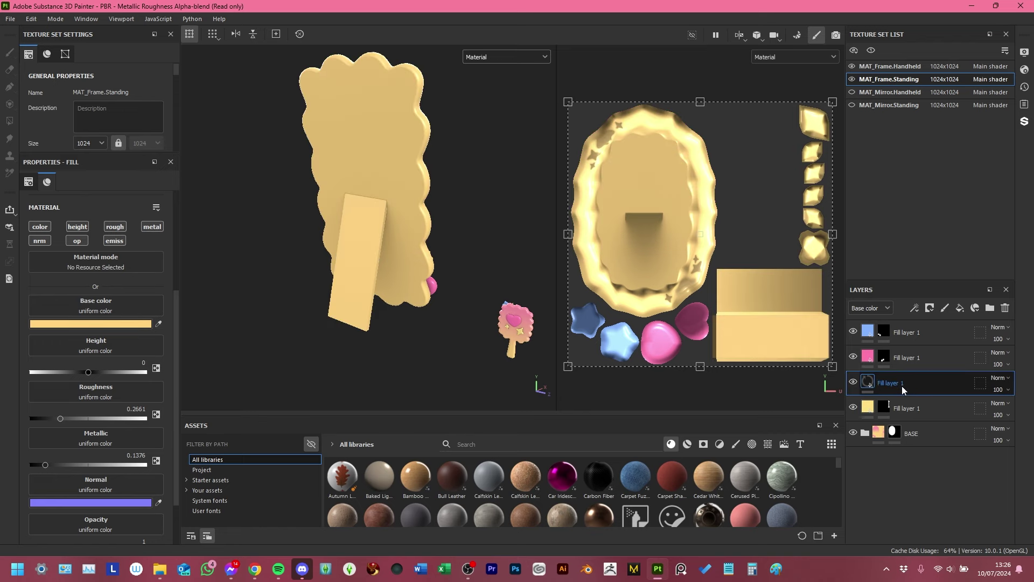
pyautogui.moveTo(902, 386); pyautogui.dragTo(898, 411)
pyautogui.rightClick(898, 412)
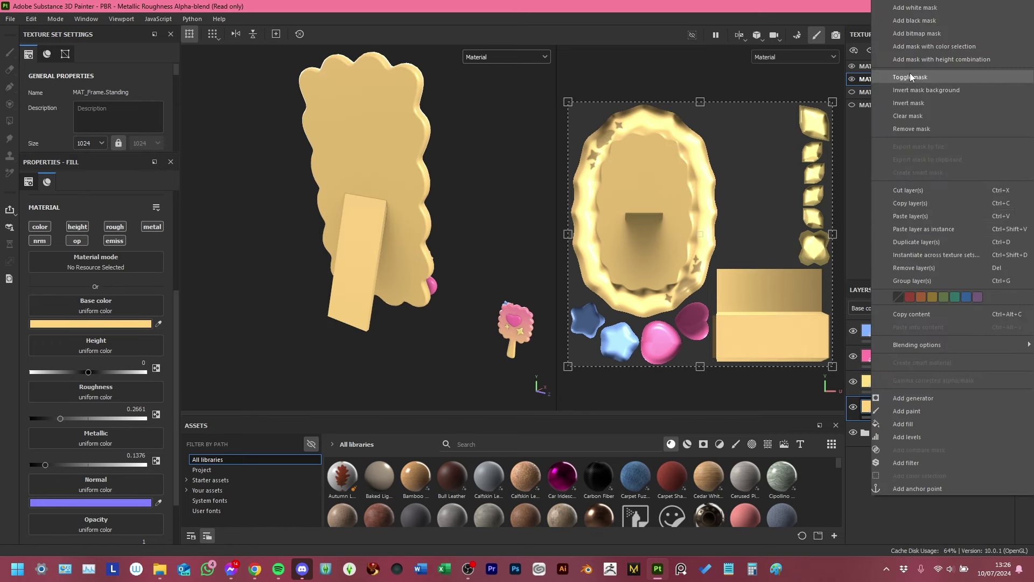
pyautogui.click(919, 19)
pyautogui.click(868, 407)
pyautogui.keyDown('alt'); pyautogui.moveTo(506, 280); pyautogui.dragTo(472, 277); pyautogui.keyUp('alt')
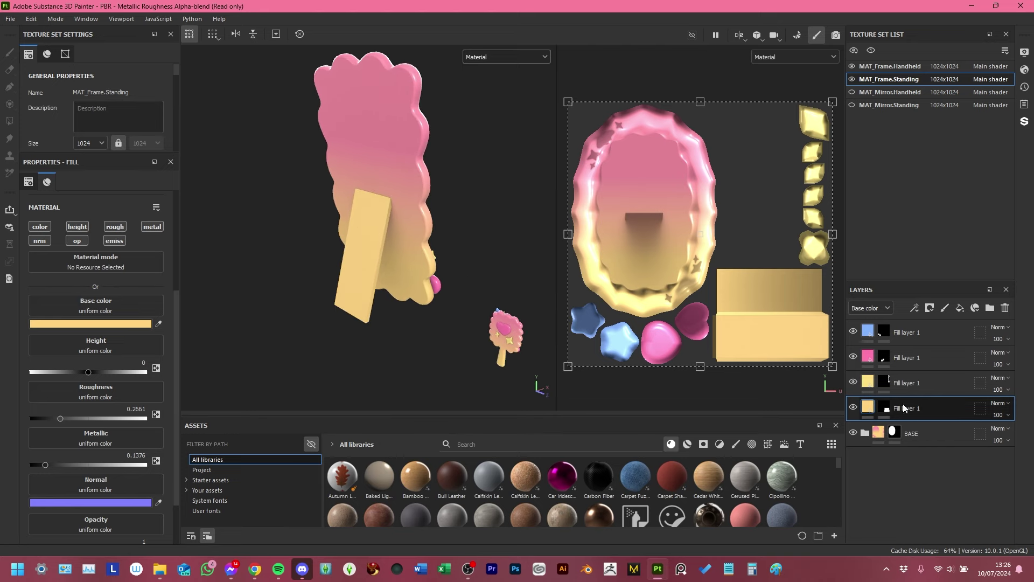
pyautogui.press('Delete')
# Step: Try adding the rear stand to the bright pink heart layer's mask, and undo it
pyautogui.click(900, 352)
pyautogui.click(767, 299)
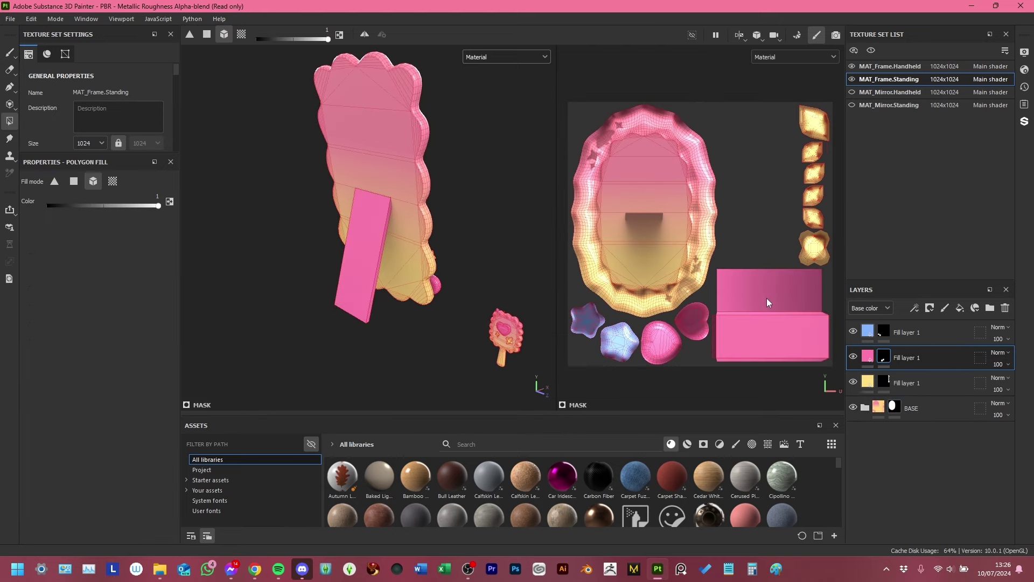
pyautogui.click(867, 357)
pyautogui.keyDown('alt'); pyautogui.moveTo(489, 280); pyautogui.dragTo(439, 275); pyautogui.keyUp('alt')
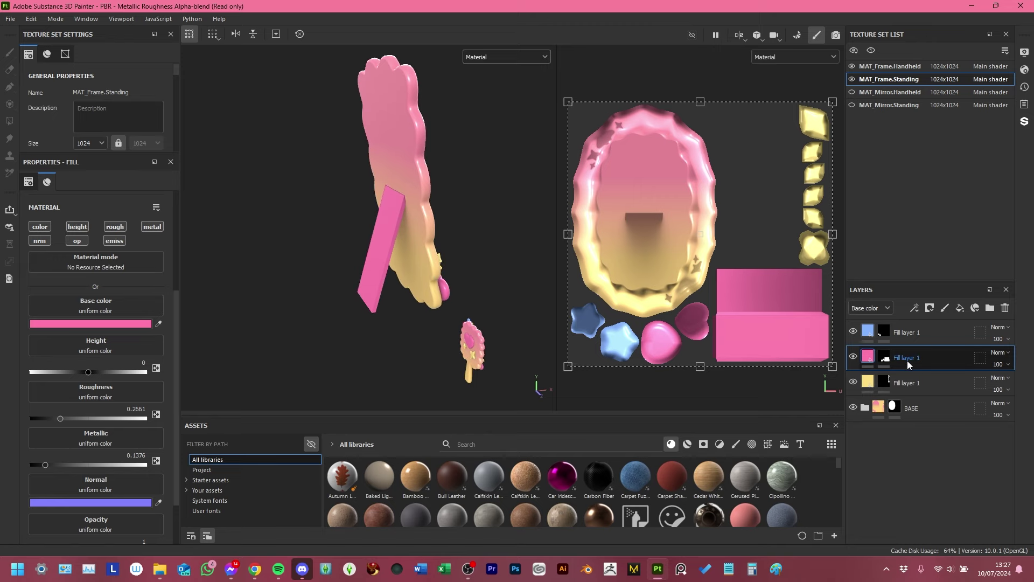
pyautogui.hotkey('ctrl', 'z')
# Step: Copy the BASE folder's pink fill layer directly above the folder and replace its gradient mask with a plain black mask
pyautogui.click(864, 408)
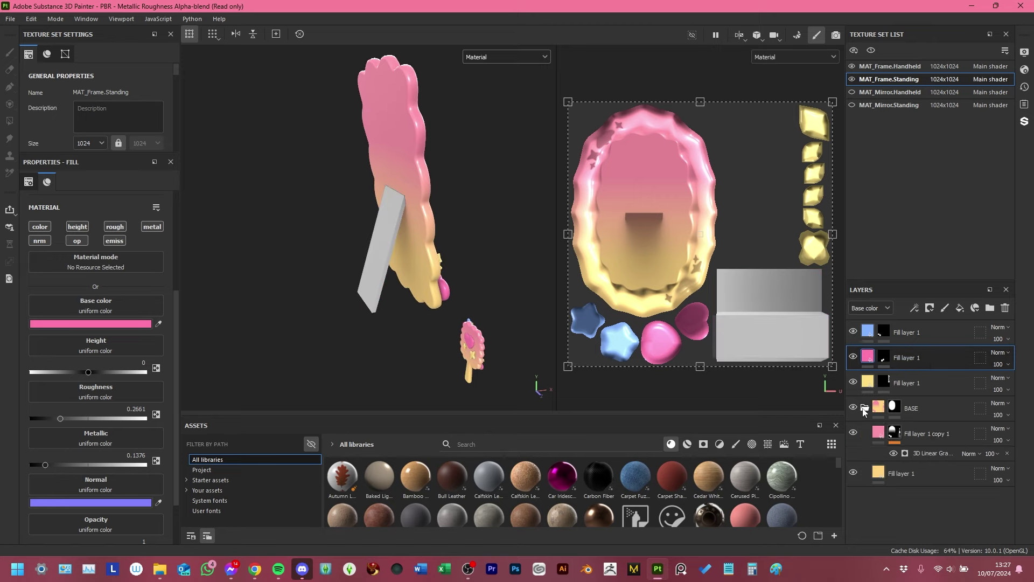
pyautogui.click(924, 433)
pyautogui.moveTo(924, 433); pyautogui.dragTo(923, 406)
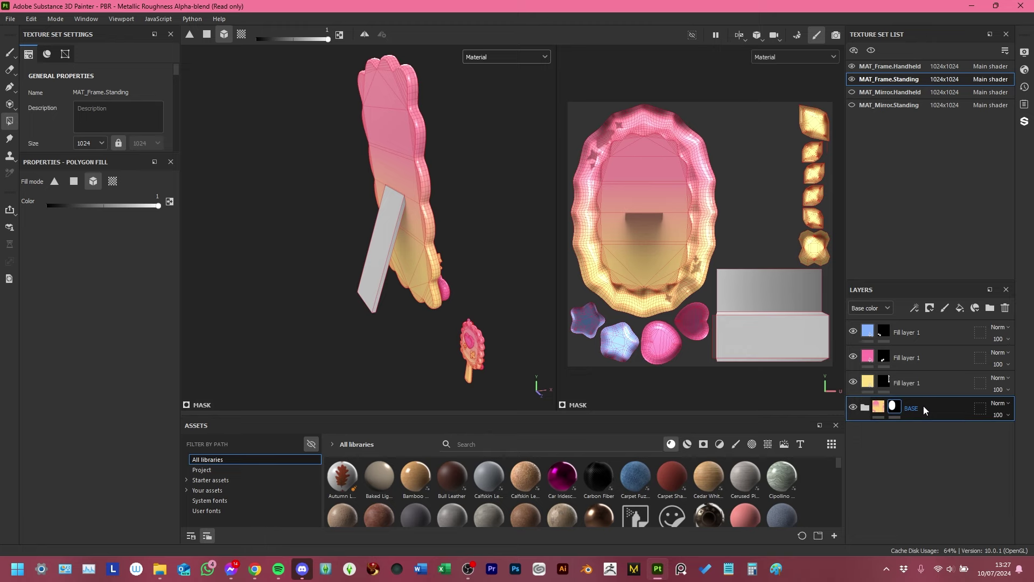
pyautogui.click(1006, 427)
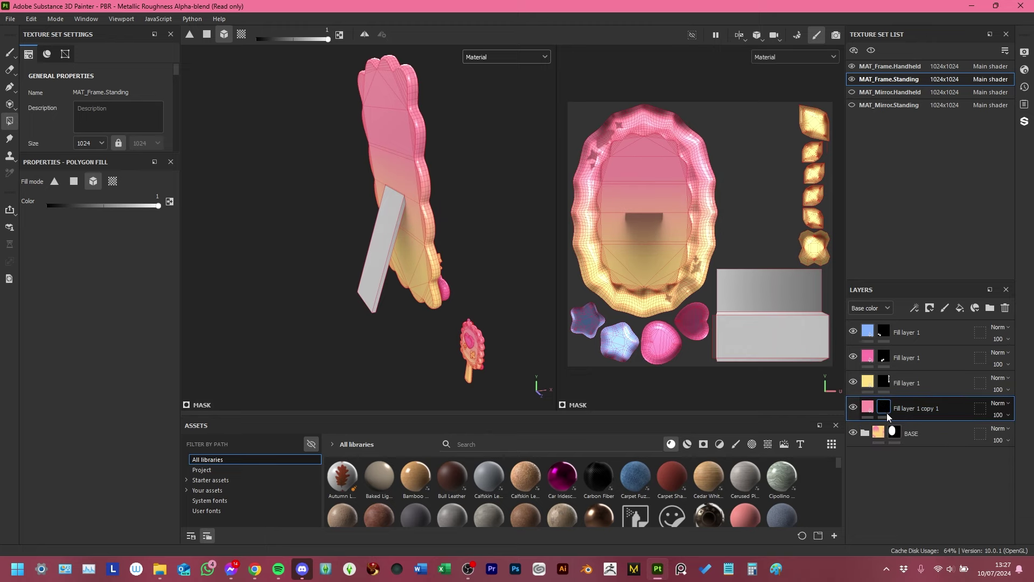
# Step: Add the rear stand's geometry to the black mask of the copied pink fill layer so the colour covers it
pyautogui.rightClick(887, 412)
pyautogui.click(904, 19)
pyautogui.click(763, 351)
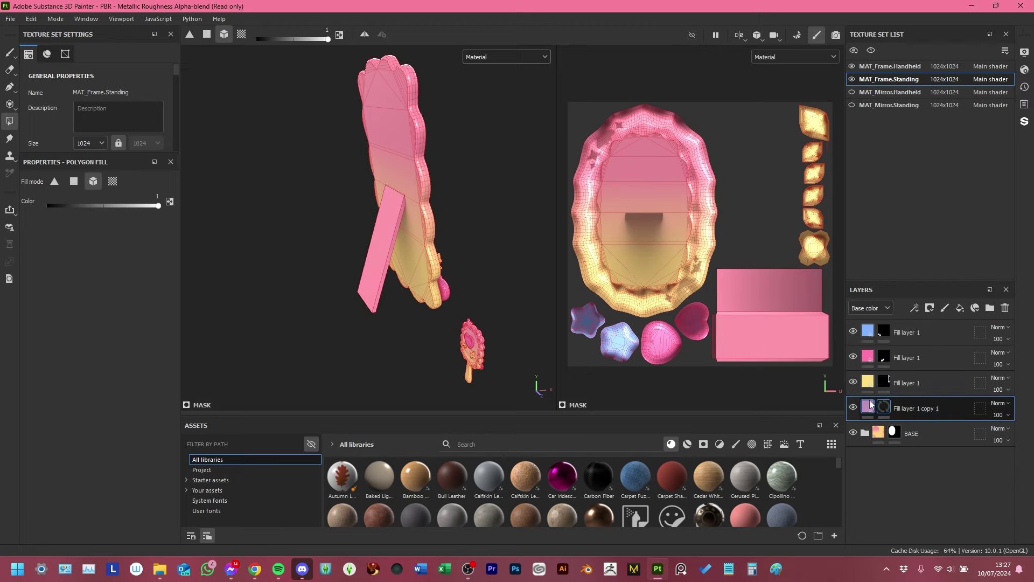
# Step: Show the MAT_Mirror.Handheld and MAT_Mirror.Standing texture sets in the front view of the mirrors
pyautogui.keyDown('alt'); pyautogui.moveTo(512, 253); pyautogui.dragTo(381, 244); pyautogui.keyUp('alt')
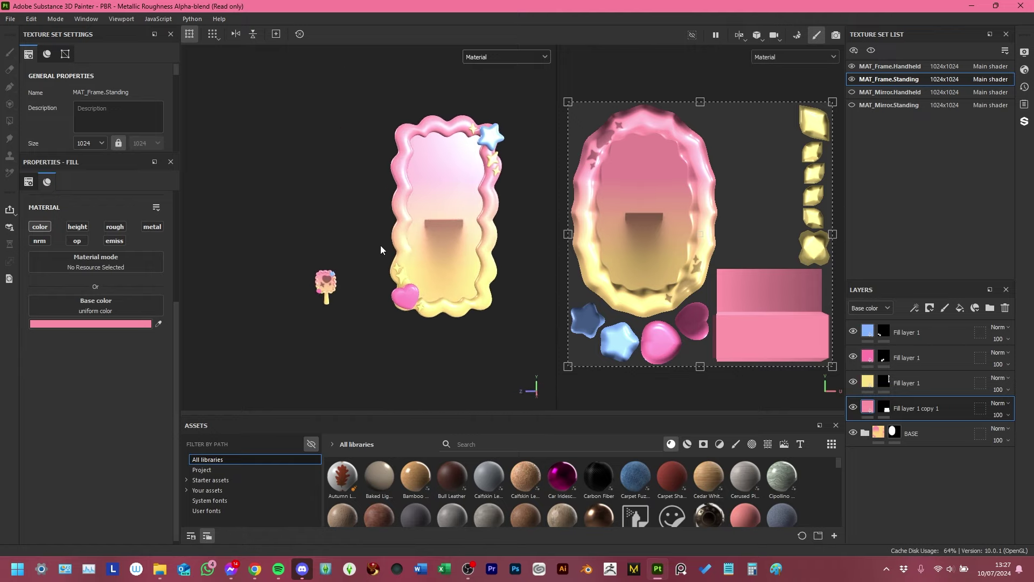
pyautogui.click(851, 105)
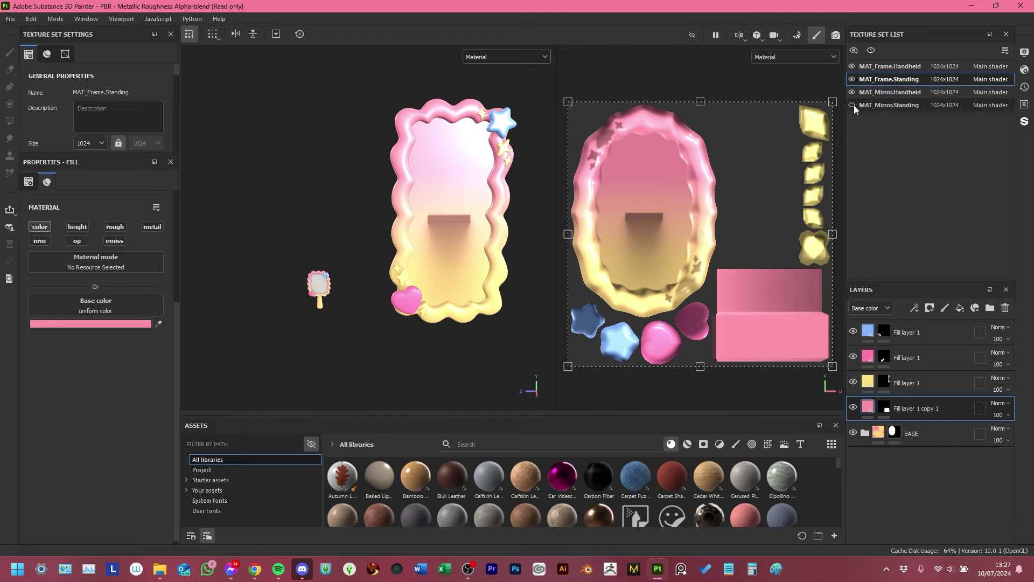
pyautogui.keyDown('alt'); pyautogui.moveTo(469, 283); pyautogui.dragTo(444, 295); pyautogui.keyUp('alt')
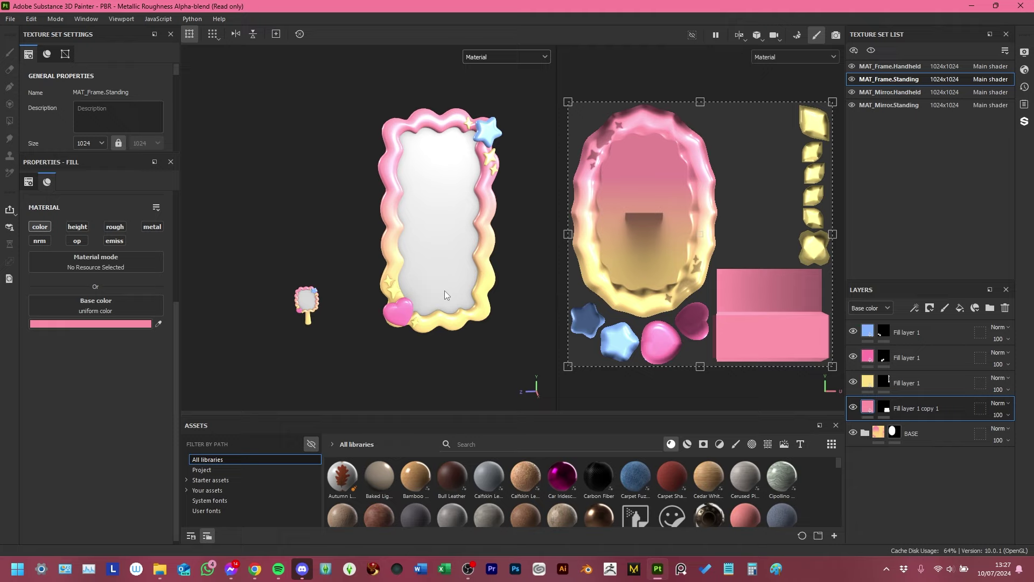
# Step: Open the texture export settings and the folder selection for the output directory
pyautogui.click(11, 19)
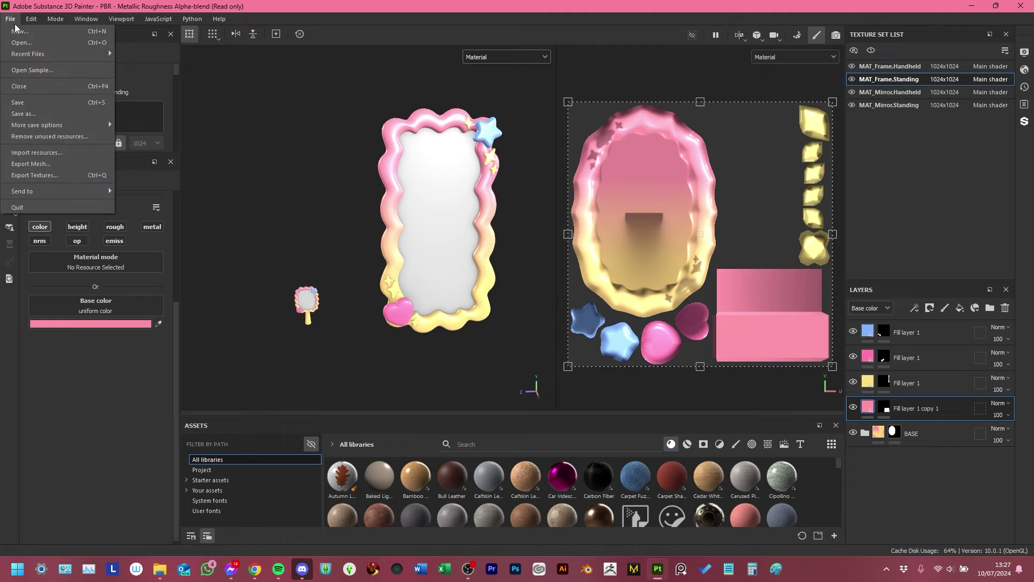
pyautogui.click(27, 174)
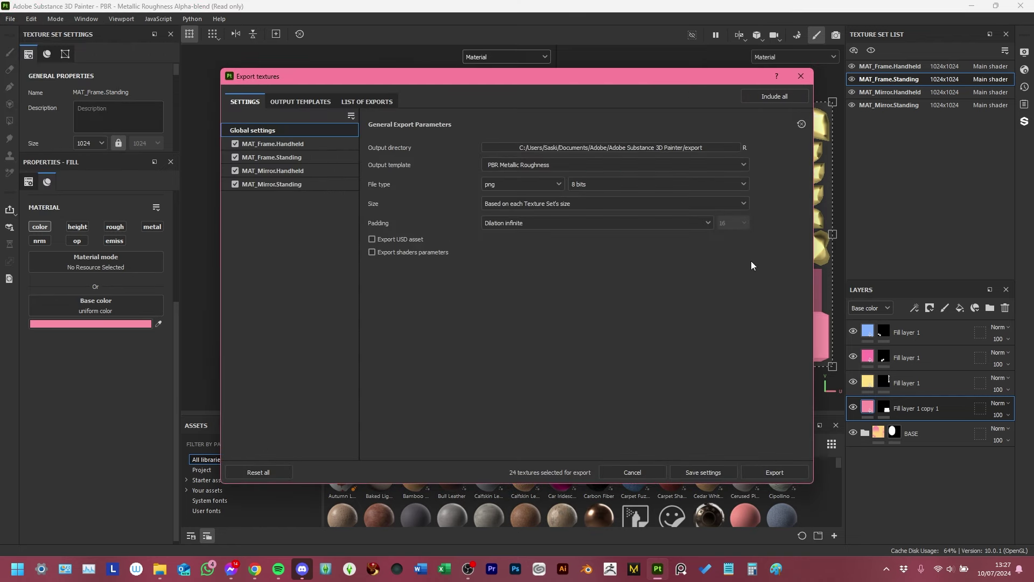
pyautogui.click(705, 147)
pyautogui.scroll(-5, 269, 259)
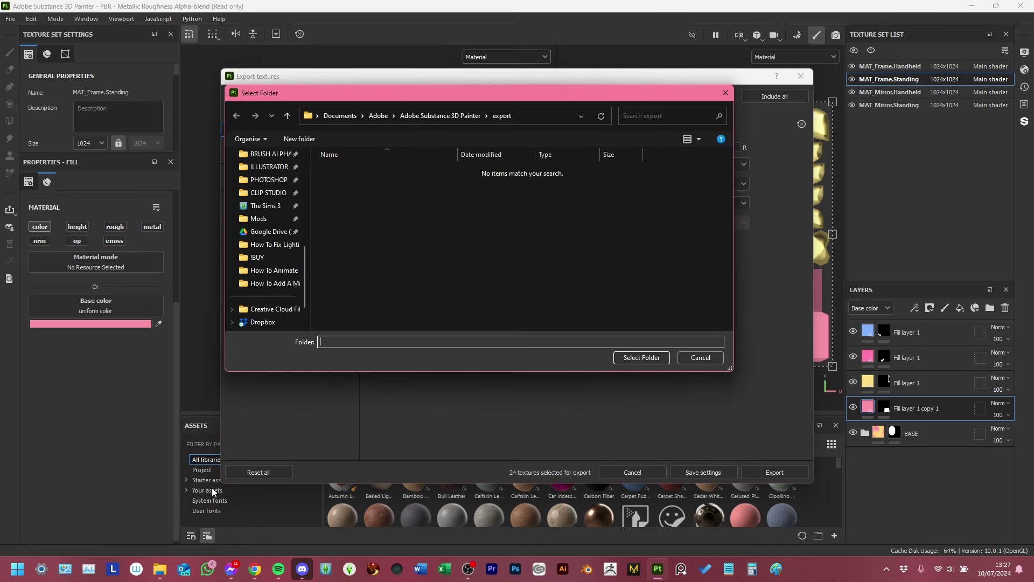
# Step: Browse to E:\DRIVES\D\SECOND LIFE\SHOP\BUILDS\Furniture\.WARETA. Bubbles Mirror Set for the texture export
pyautogui.click(161, 572)
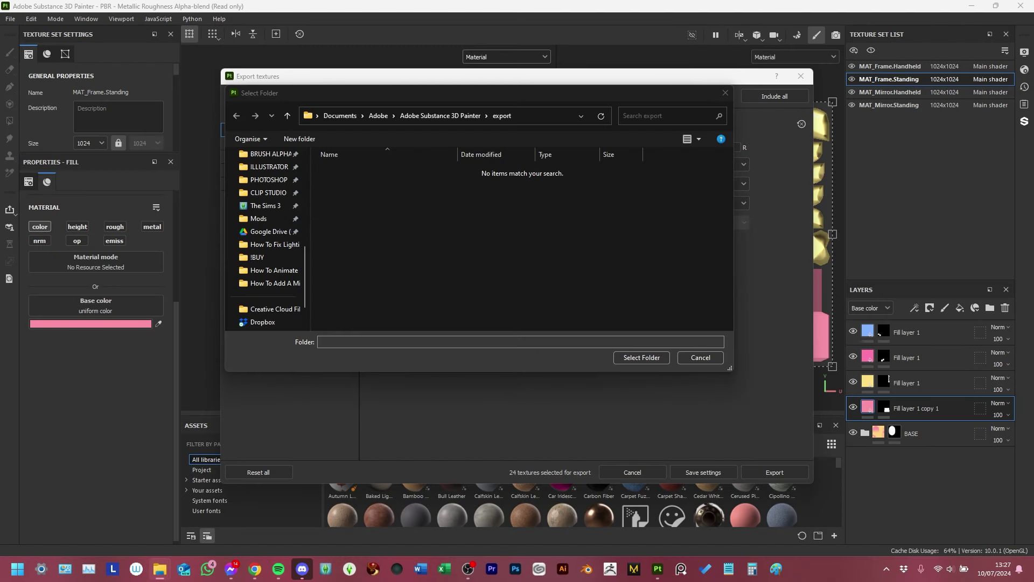
pyautogui.click(532, 114)
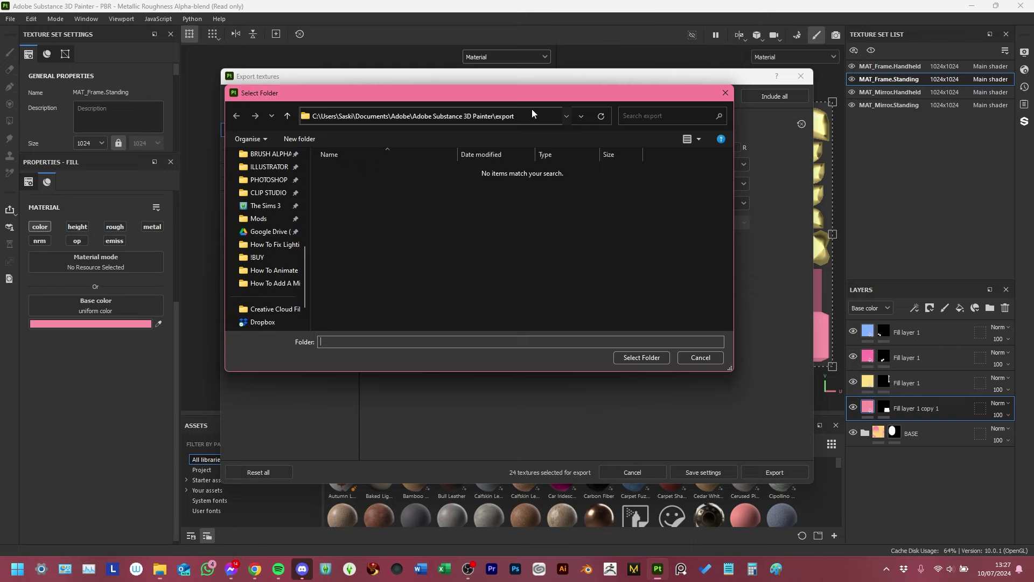
pyautogui.write('E:\\DRIVES\\D\\SECOND LIFE\\SHOP\\BUILDS\\Furniture\\.WARETA. Bubbles Mirror Set\\MESHE')
pyautogui.press('Return')
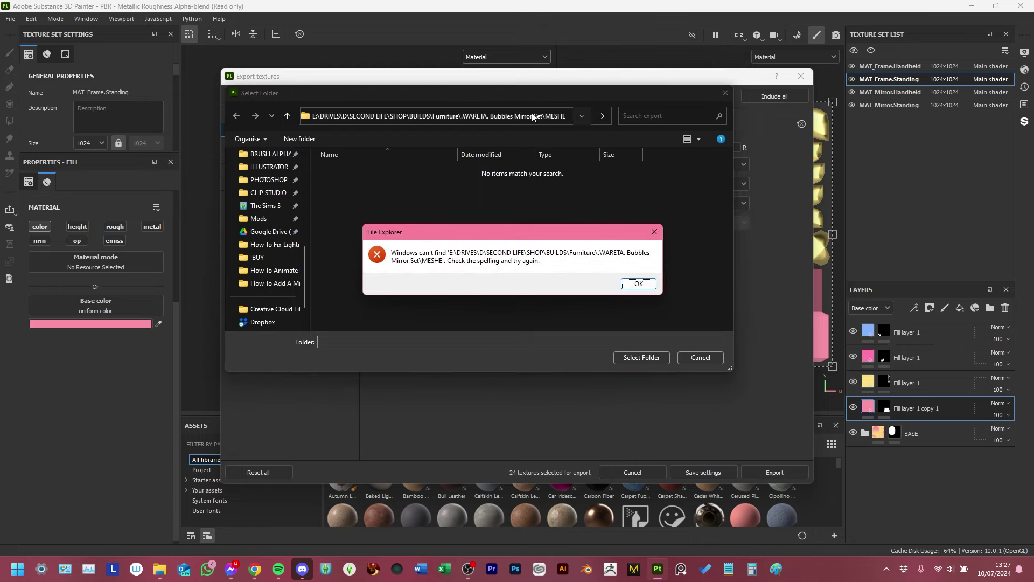
pyautogui.click(642, 286)
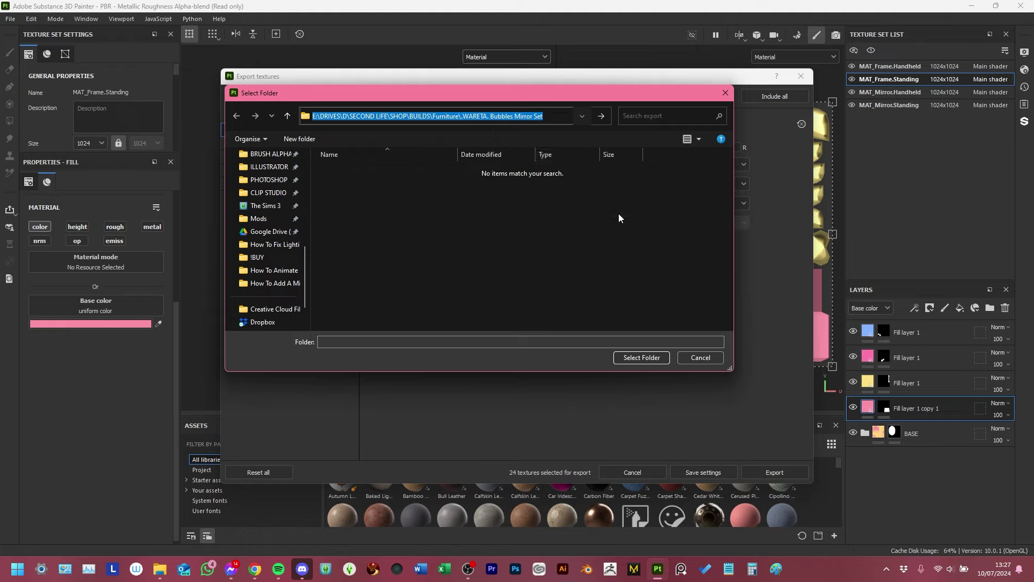
pyautogui.press('Return')
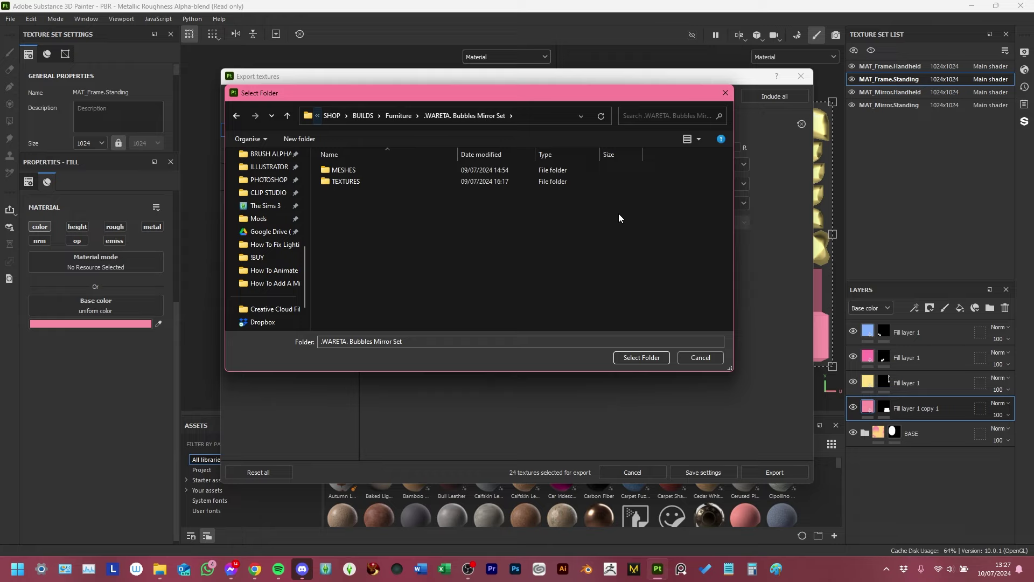
# Step: Create a folder named BAKES inside the .WARETA. Bubbles Mirror Set folder
pyautogui.rightClick(444, 232)
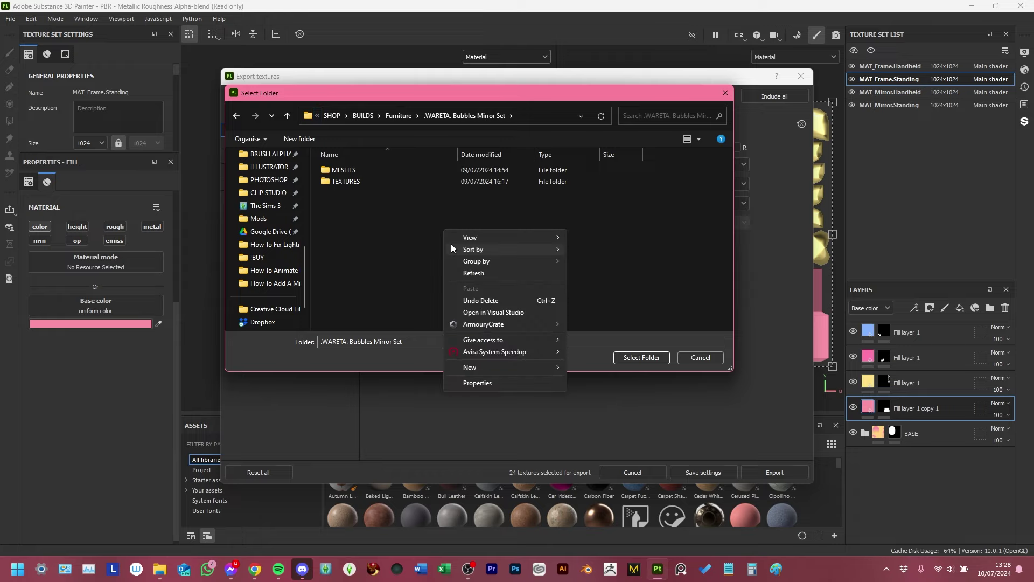
pyautogui.moveTo(478, 369)
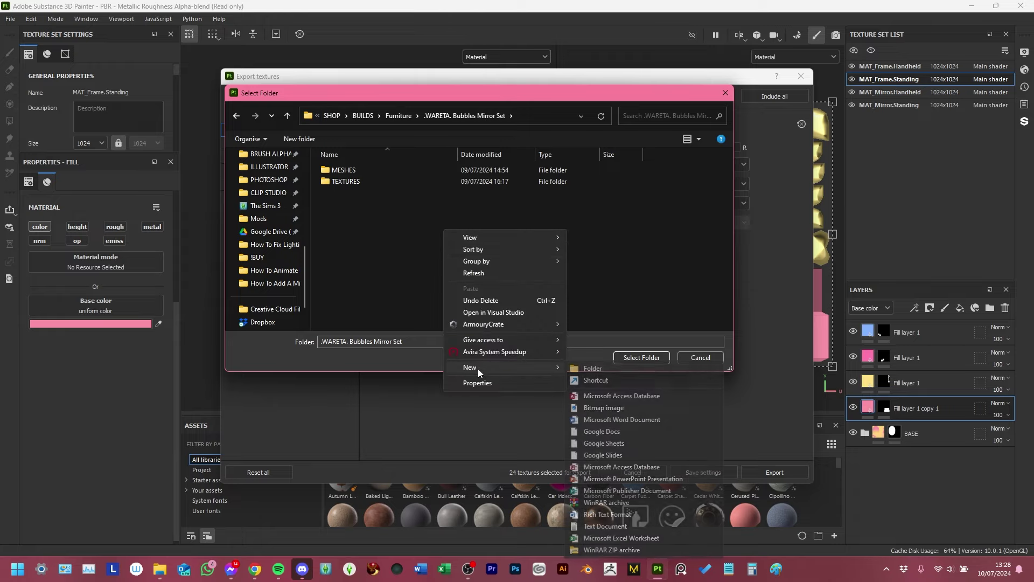
pyautogui.click(573, 360)
pyautogui.write('BAKES')
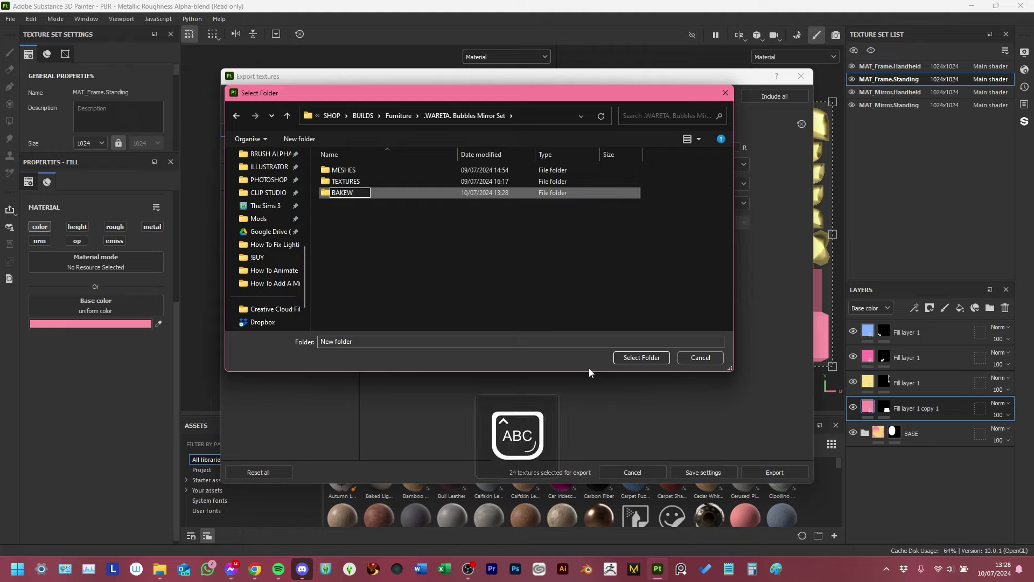
pyautogui.press('capslock')
pyautogui.press('Return')
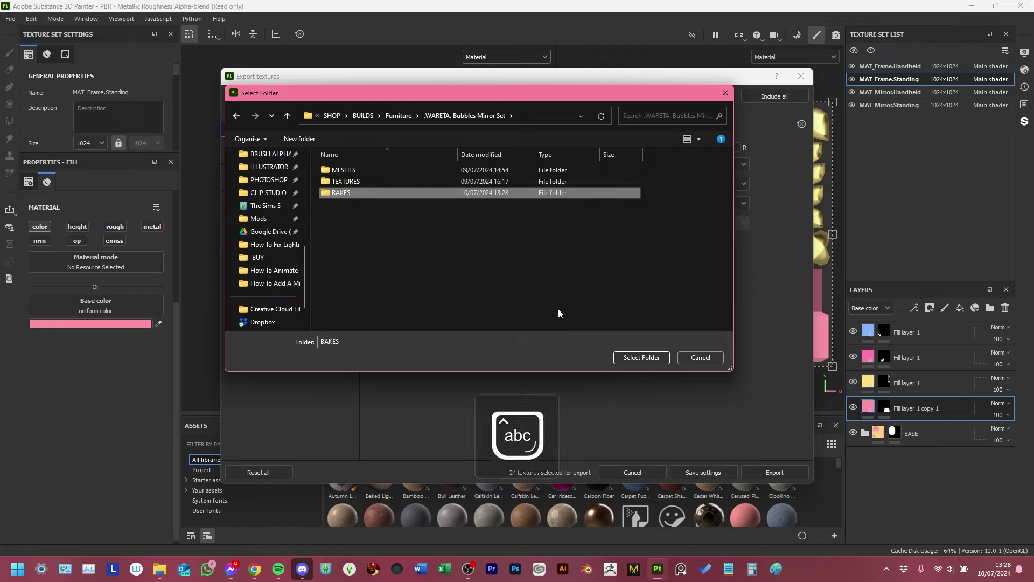
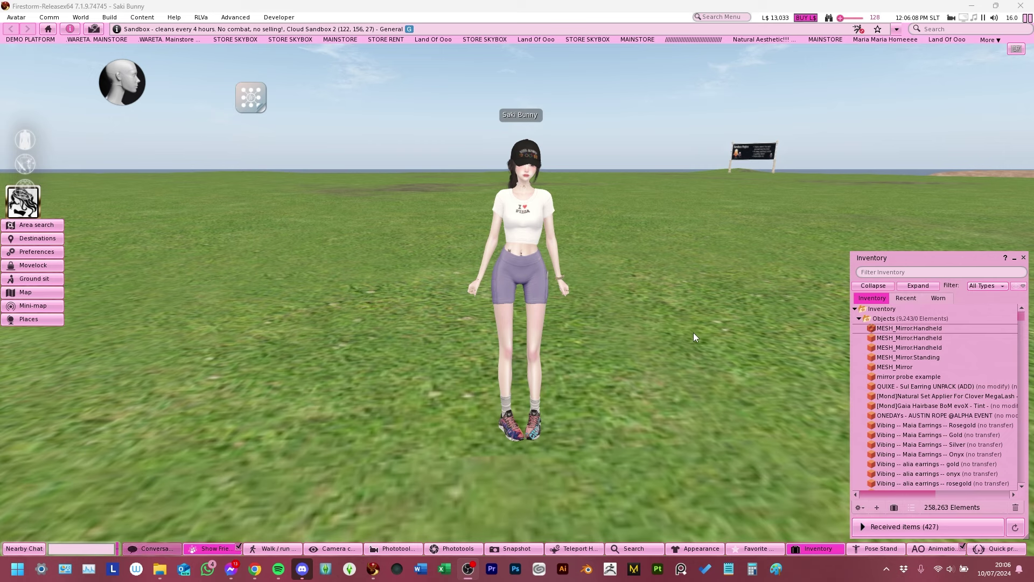
# Step: In Firestorm, load MESH_Mirror.Standing.dae from the MESHES folder for a mesh model upload
pyautogui.click(110, 17)
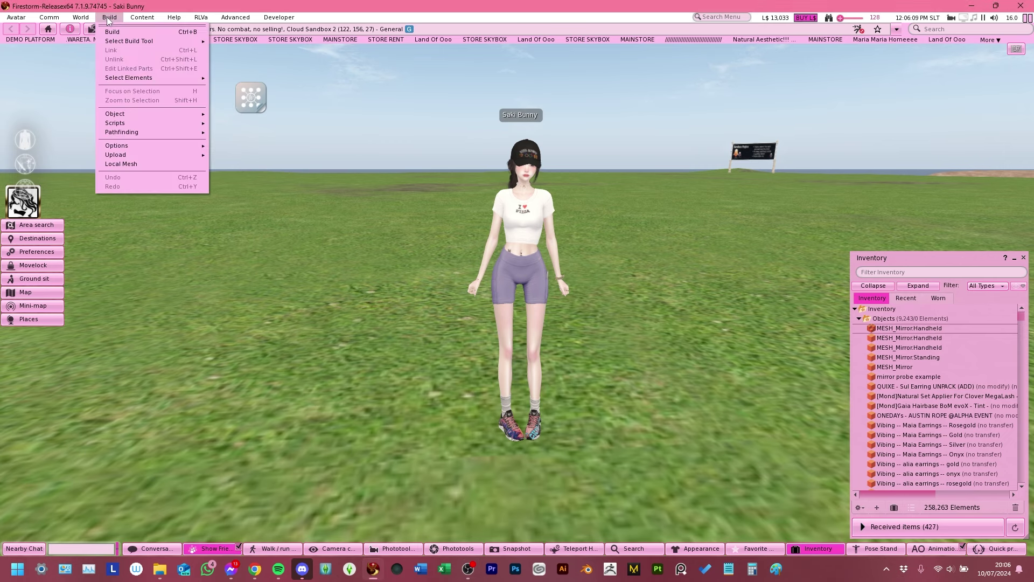
pyautogui.moveTo(116, 156)
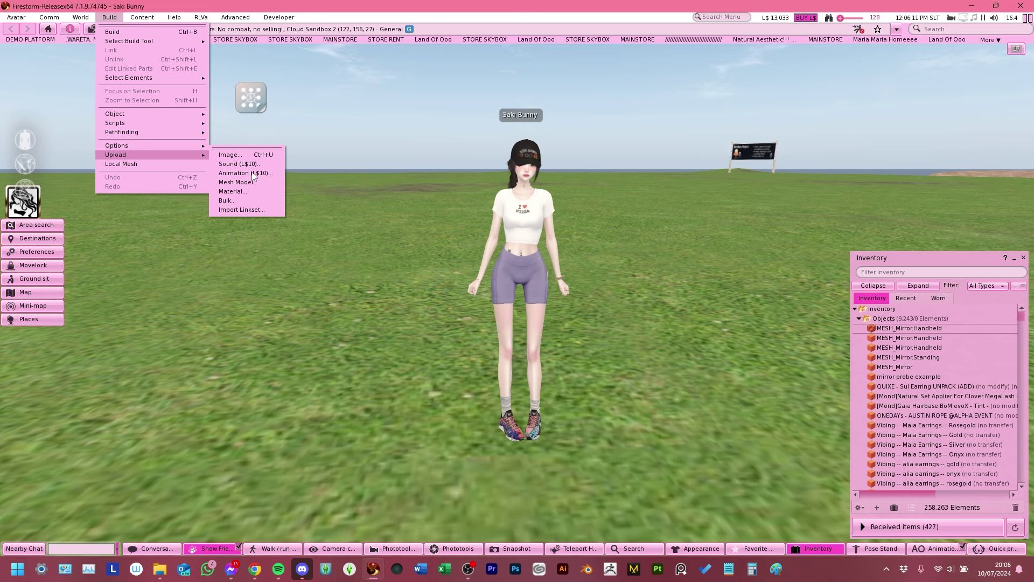
pyautogui.click(250, 182)
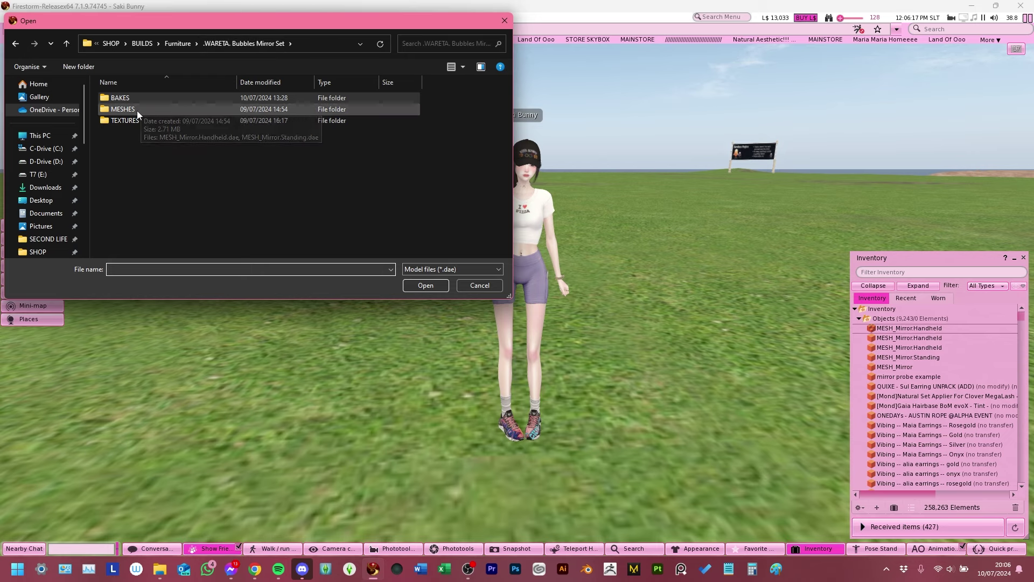
pyautogui.doubleClick(137, 110)
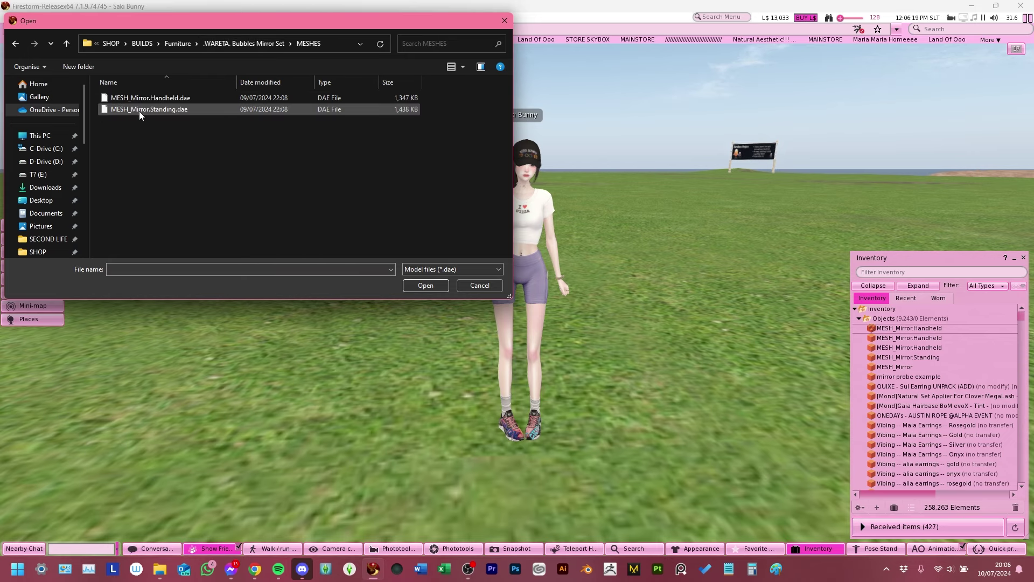
pyautogui.doubleClick(151, 110)
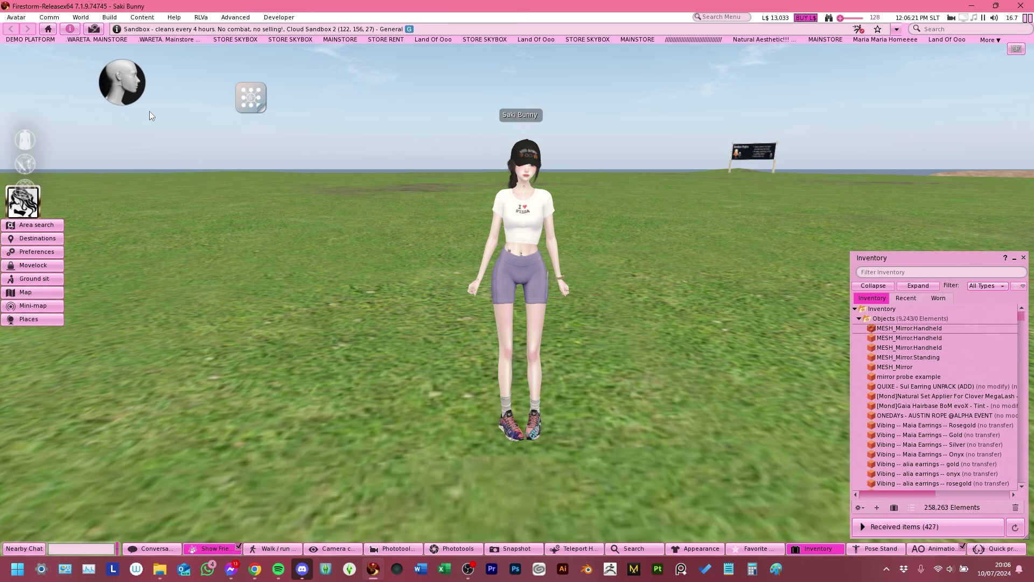
# Step: Set the Lowest level of detail's triangle limit to 0 for the standing mirror
pyautogui.click(285, 155)
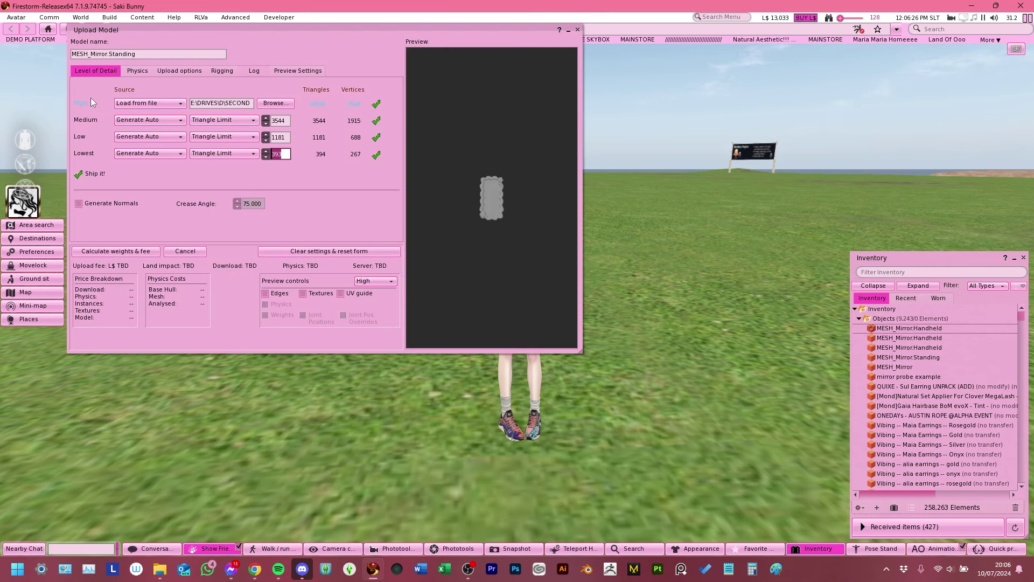
pyautogui.scroll(8, 493, 184)
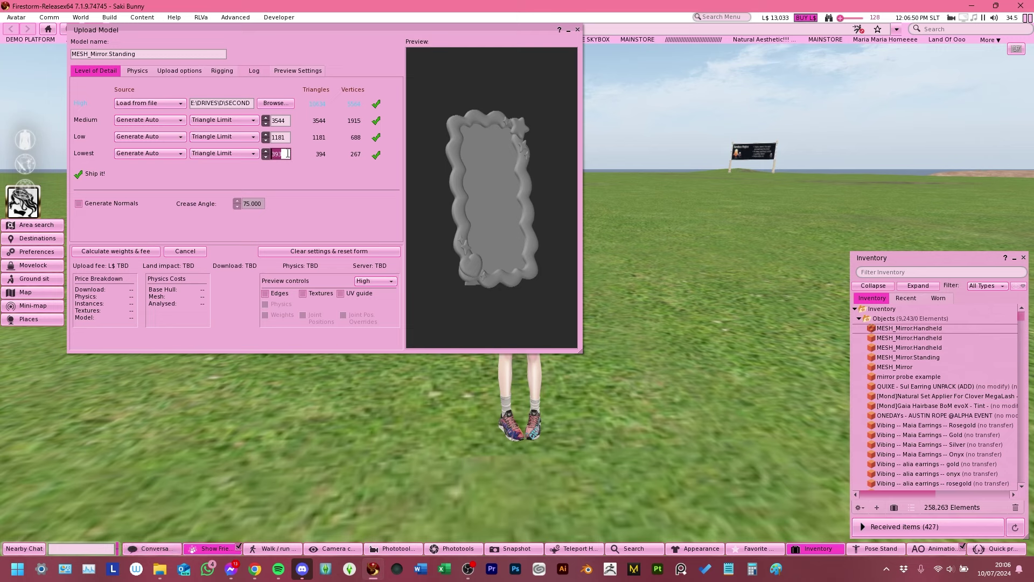
pyautogui.click(285, 138)
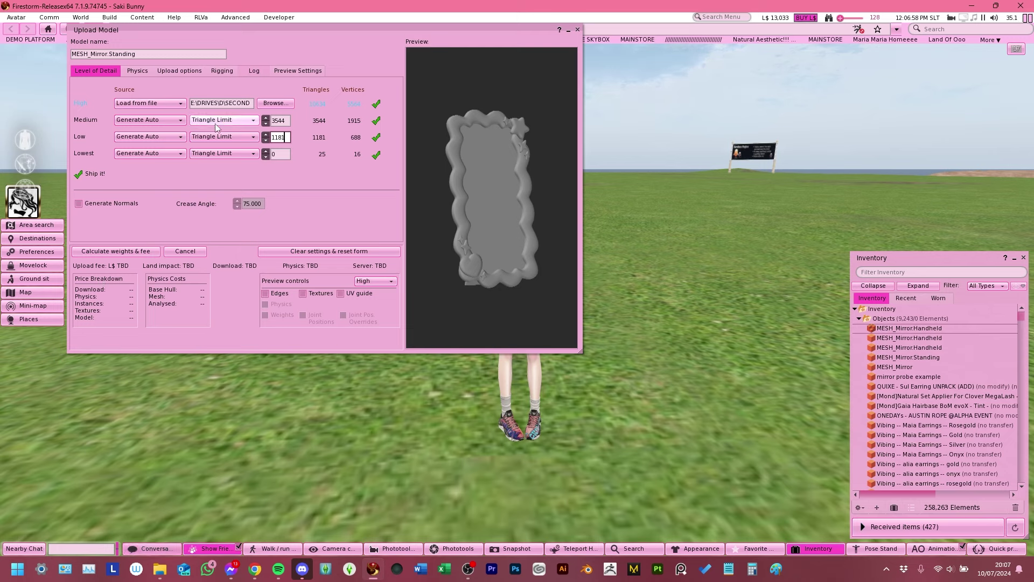
# Step: Compare the Low and Medium detail levels in the preview, and try raising the Medium triangle limit to 5536
pyautogui.click(85, 137)
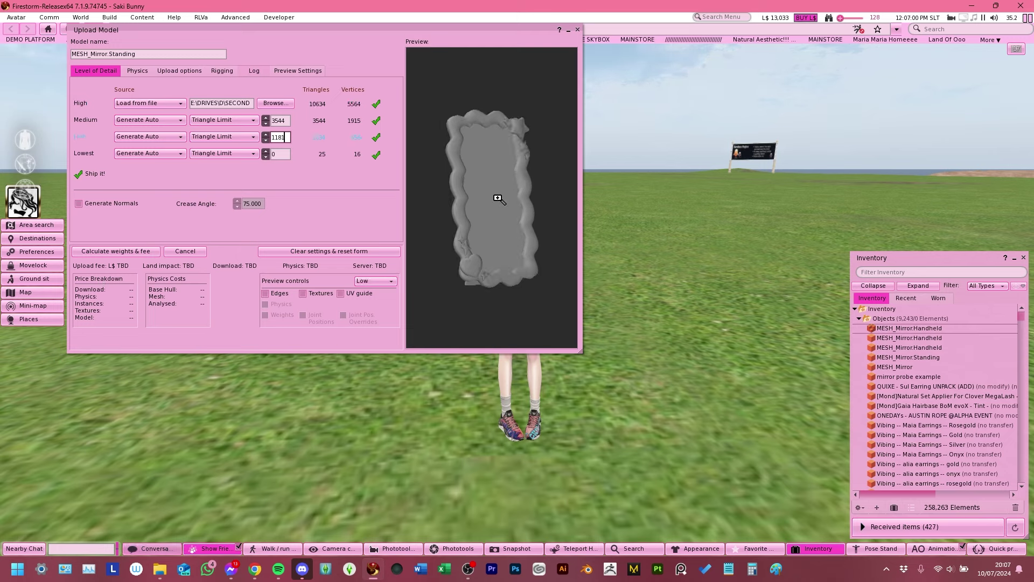
pyautogui.moveTo(501, 197)
pyautogui.mouseDown()
pyautogui.moveTo(513, 197)
pyautogui.moveTo(510, 267)
pyautogui.moveTo(504, 181)
pyautogui.moveTo(510, 189)
pyautogui.mouseUp()
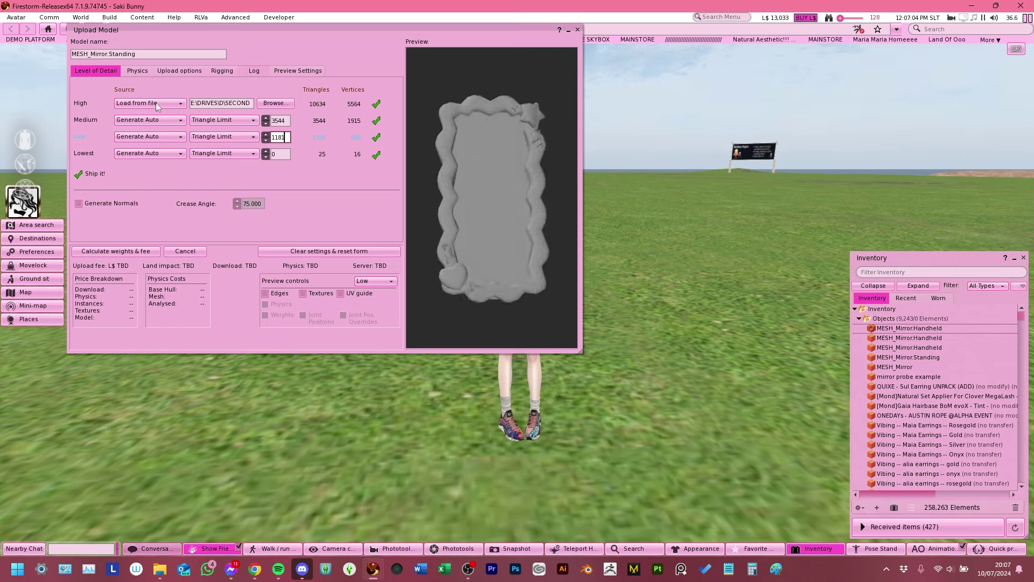
pyautogui.click(87, 120)
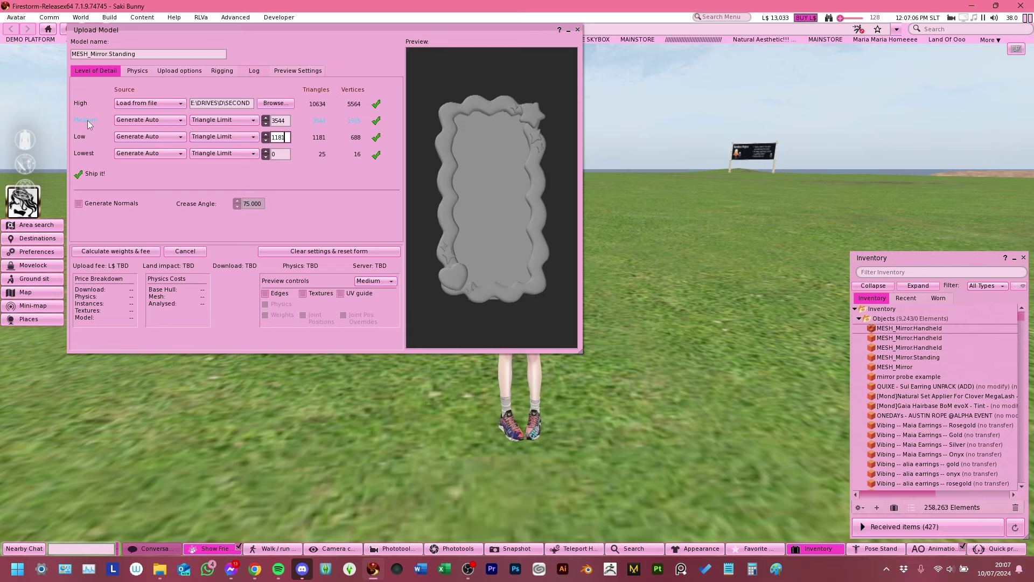
pyautogui.moveTo(451, 135)
pyautogui.mouseDown()
pyautogui.moveTo(394, 135)
pyautogui.moveTo(451, 135)
pyautogui.mouseUp()
pyautogui.click(164, 120)
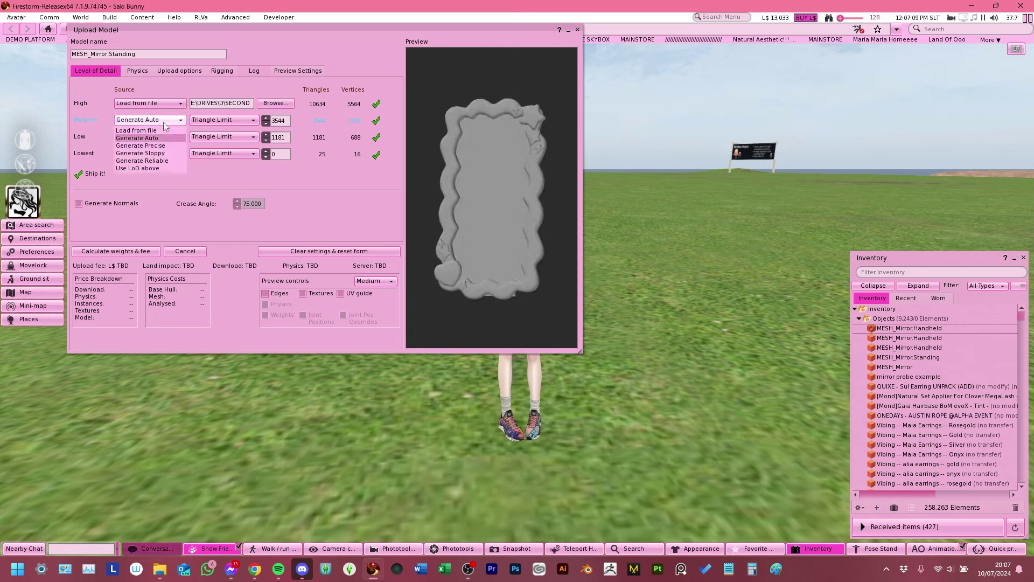
pyautogui.click(164, 120)
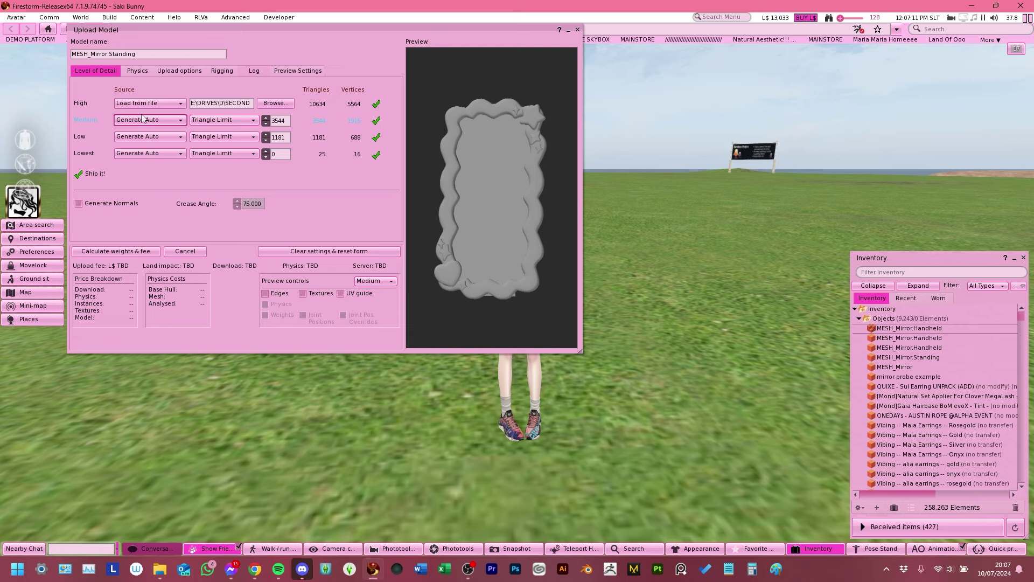
pyautogui.click(265, 118)
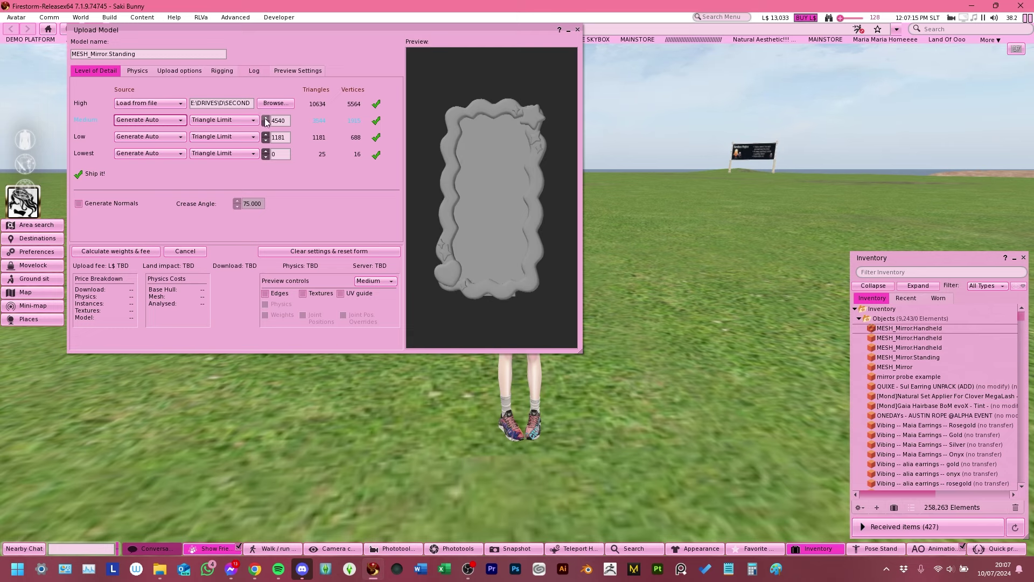
pyautogui.click(266, 118)
pyautogui.click(265, 118)
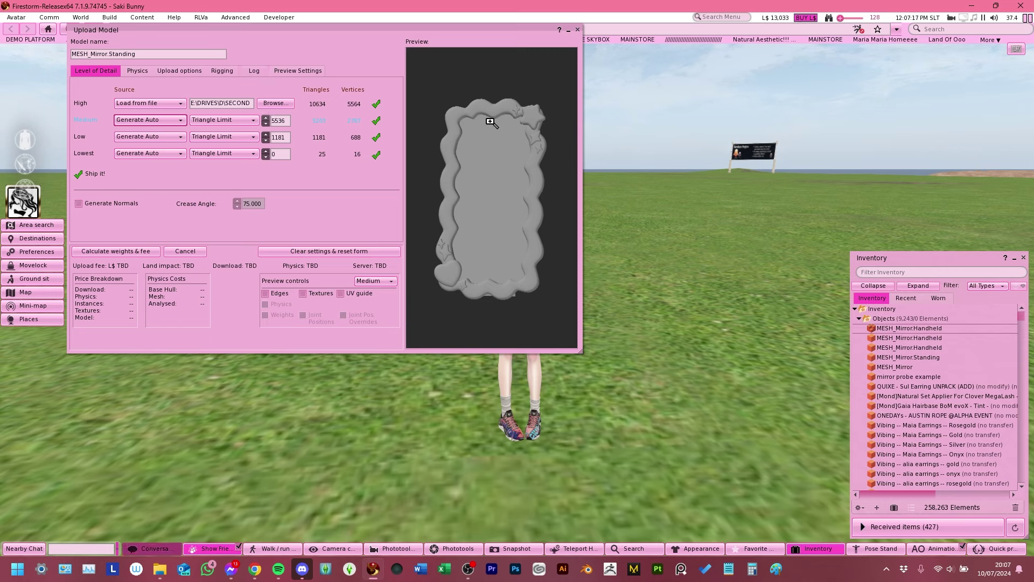
# Step: Set the Medium level of detail's source to Use LoD above and inspect the mirror preview
pyautogui.click(147, 121)
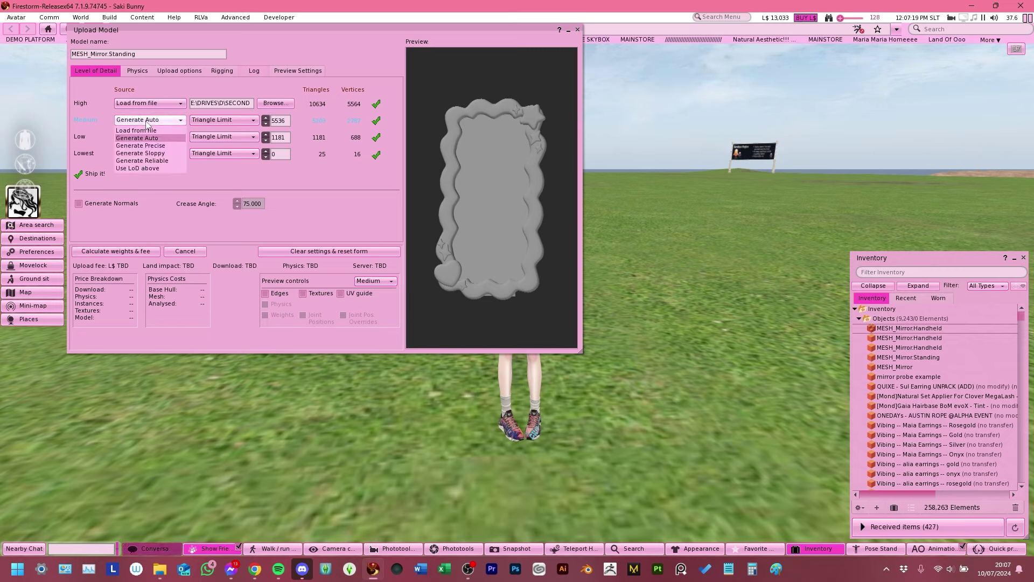
pyautogui.click(156, 168)
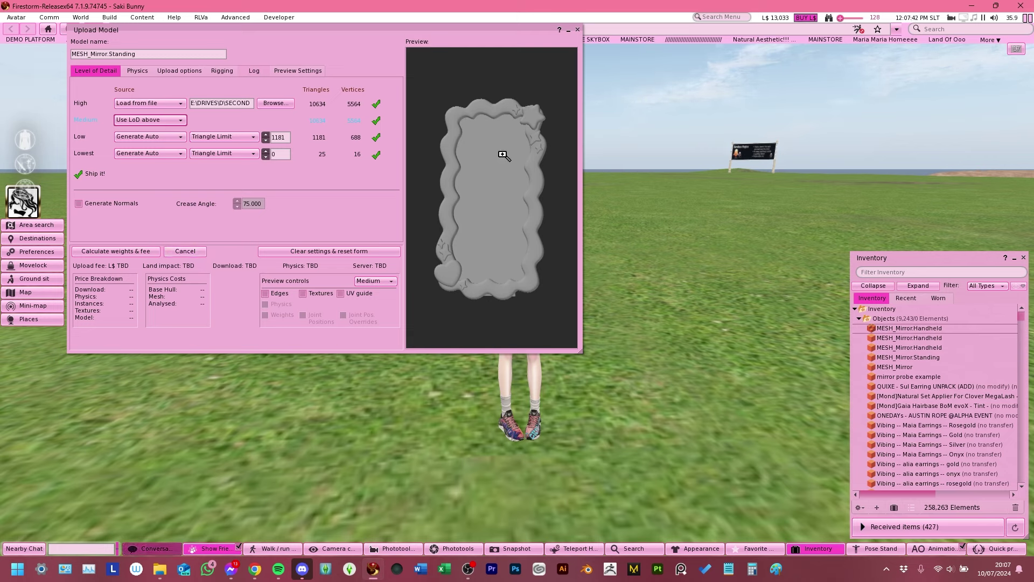
pyautogui.moveTo(524, 215)
pyautogui.mouseDown()
pyautogui.moveTo(565, 215)
pyautogui.moveTo(534, 212)
pyautogui.mouseUp()
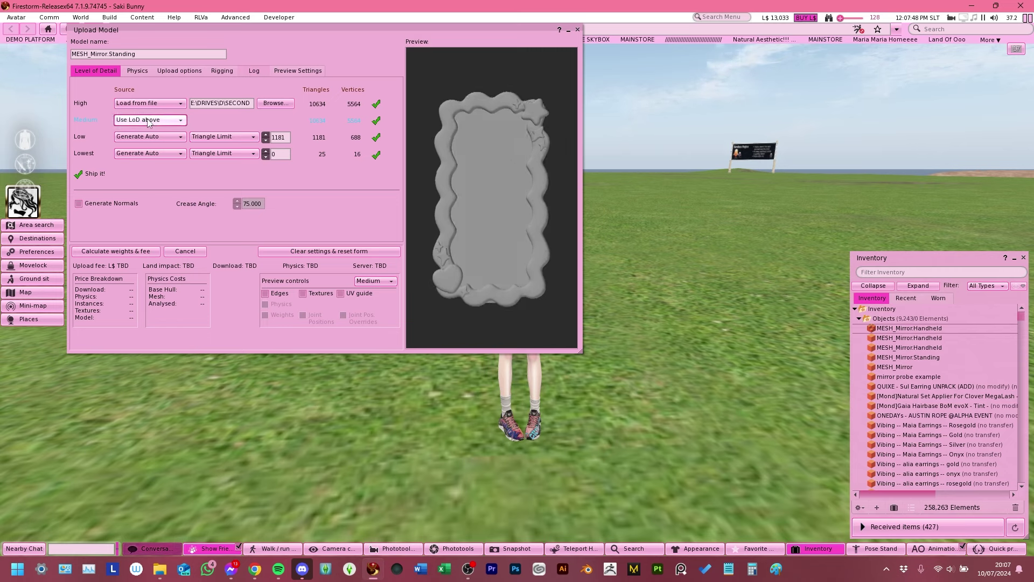
# Step: Set the standing mirror's physics model to Cube, and calculate the upload weights and fee
pyautogui.click(137, 71)
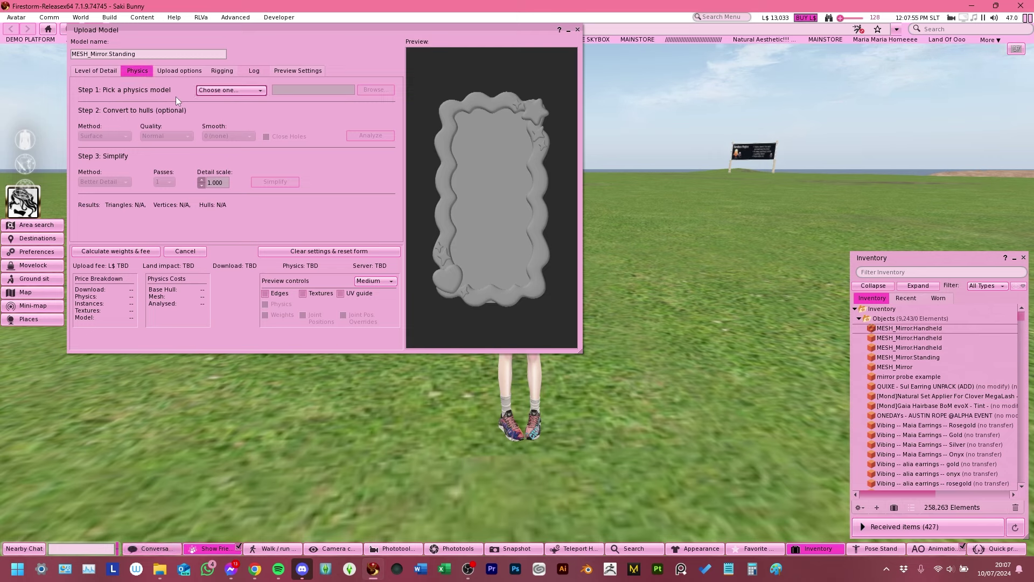
pyautogui.click(228, 91)
pyautogui.click(225, 138)
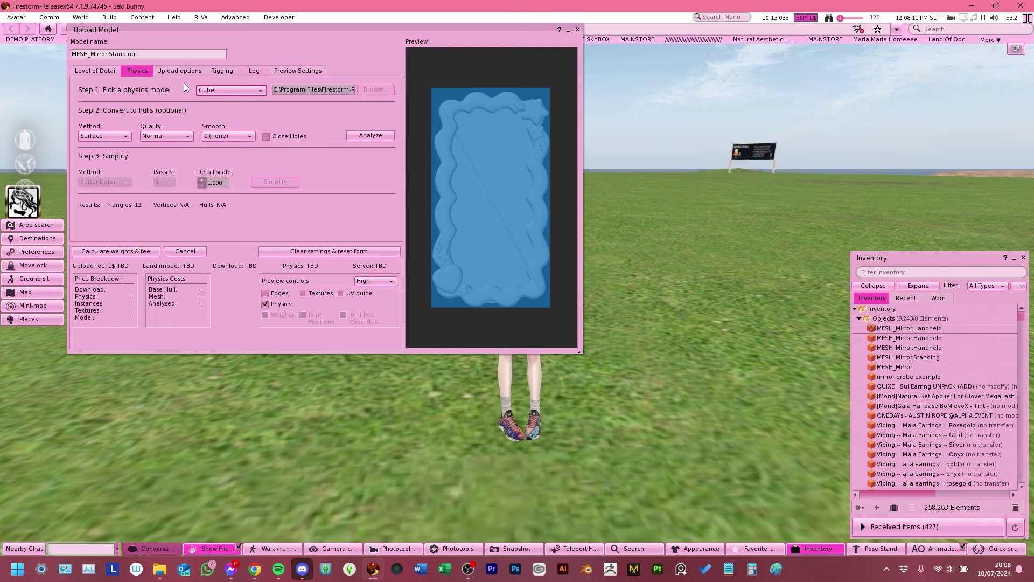
pyautogui.moveTo(491, 197)
pyautogui.mouseDown()
pyautogui.moveTo(573, 197)
pyautogui.moveTo(496, 184)
pyautogui.moveTo(471, 248)
pyautogui.moveTo(531, 248)
pyautogui.moveTo(504, 248)
pyautogui.moveTo(505, 258)
pyautogui.moveTo(481, 222)
pyautogui.mouseUp()
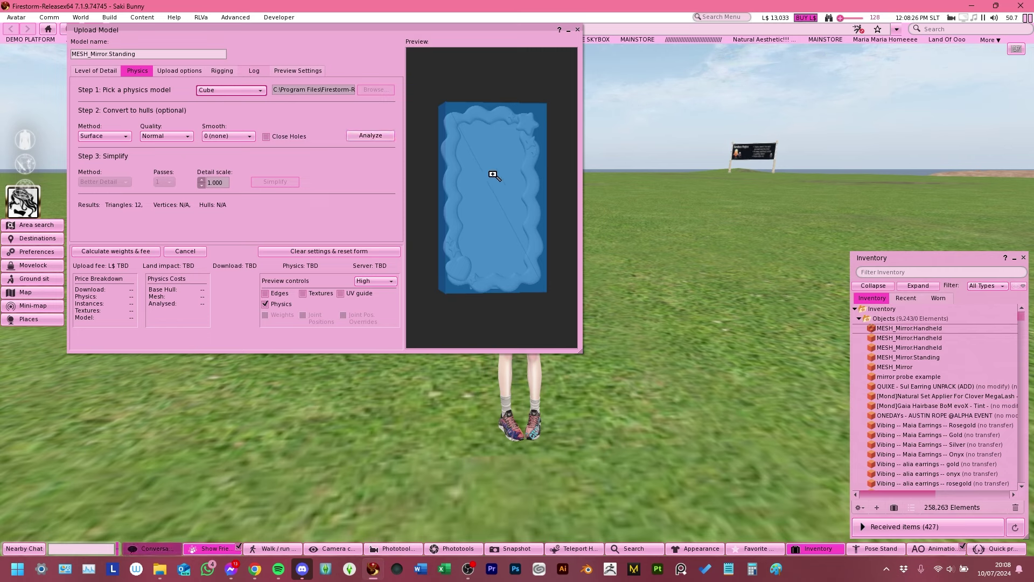
pyautogui.click(97, 70)
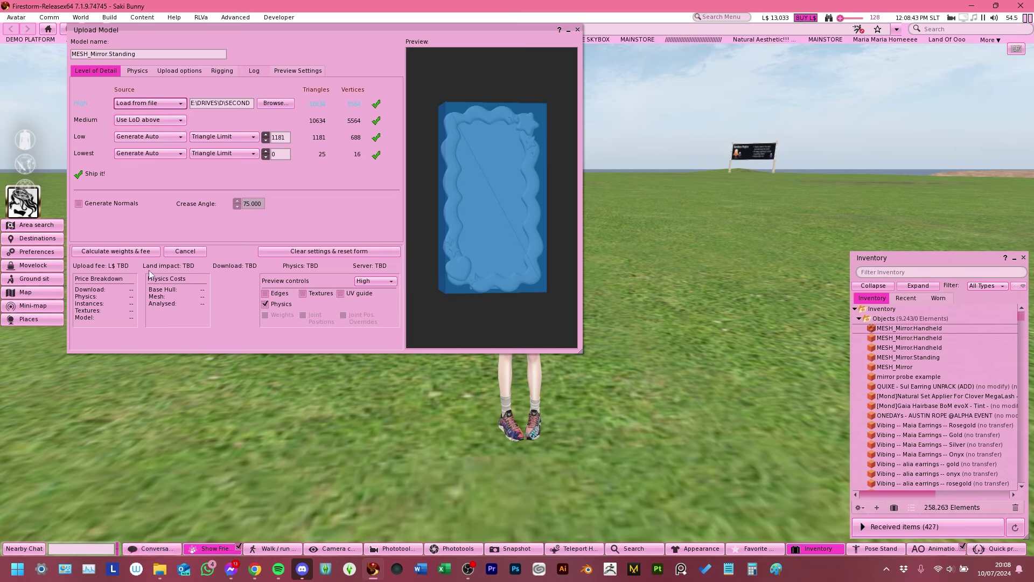
pyautogui.click(133, 251)
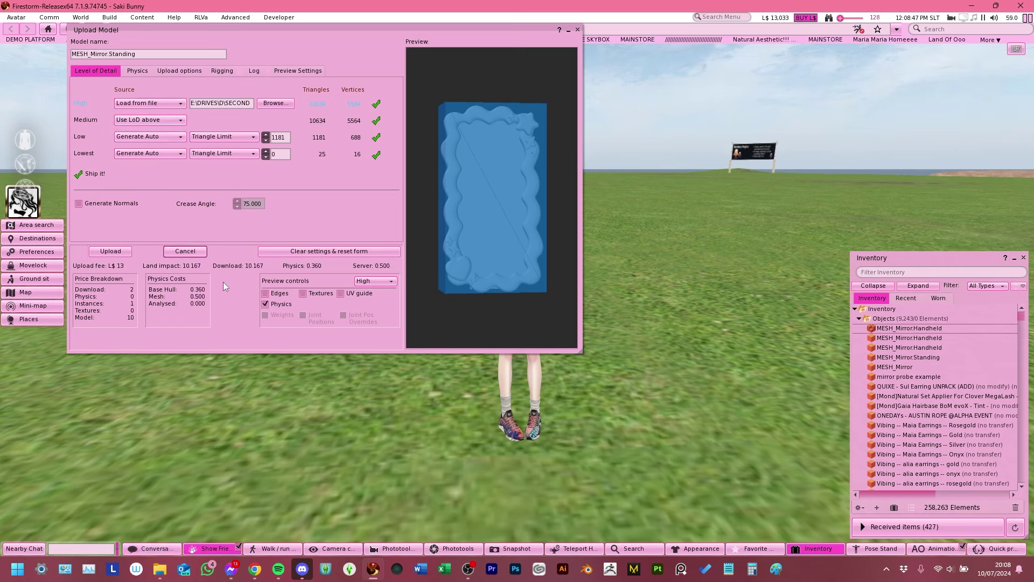
pyautogui.moveTo(444, 238); pyautogui.dragTo(464, 238)
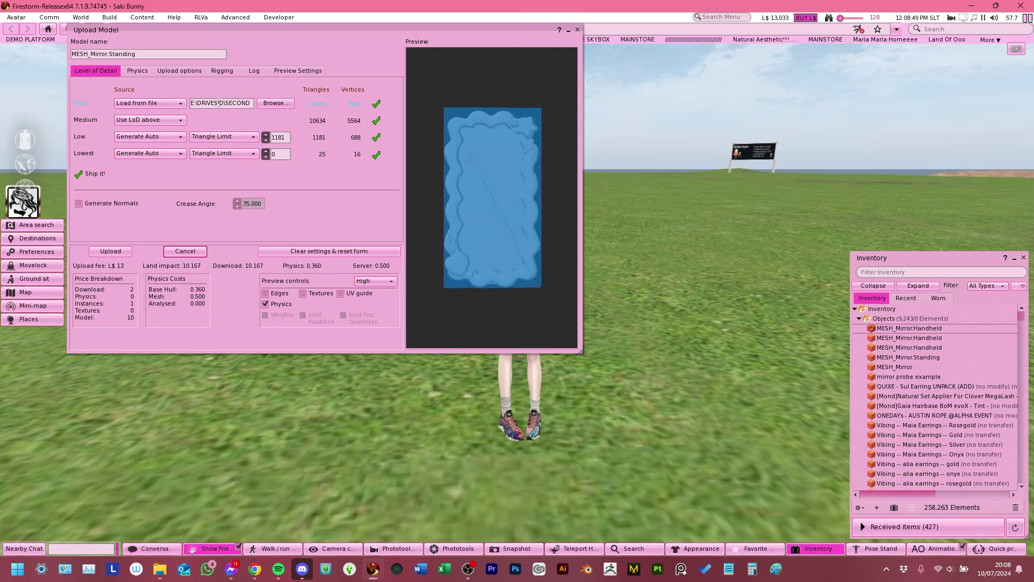
# Step: Set the standing mirror's Medium level of detail to Generate Auto with a triangle limit of 3212
pyautogui.click(161, 121)
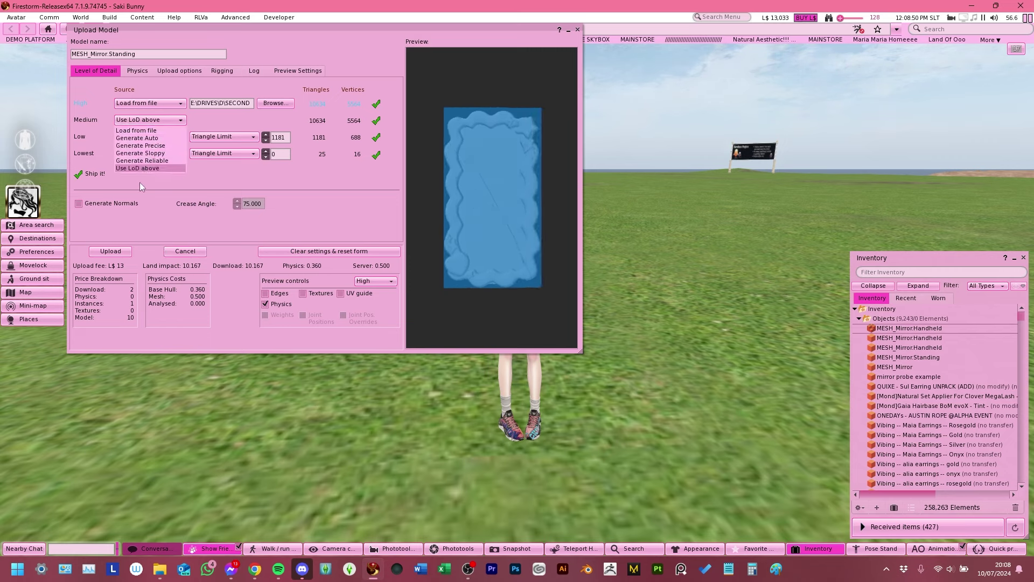
pyautogui.click(141, 138)
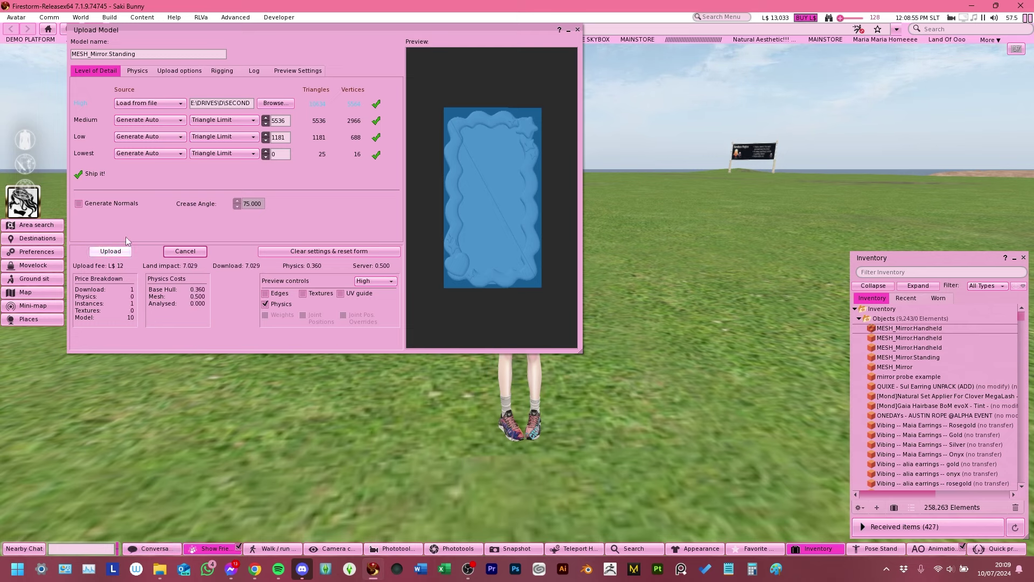
pyautogui.scroll(2, 411, 175)
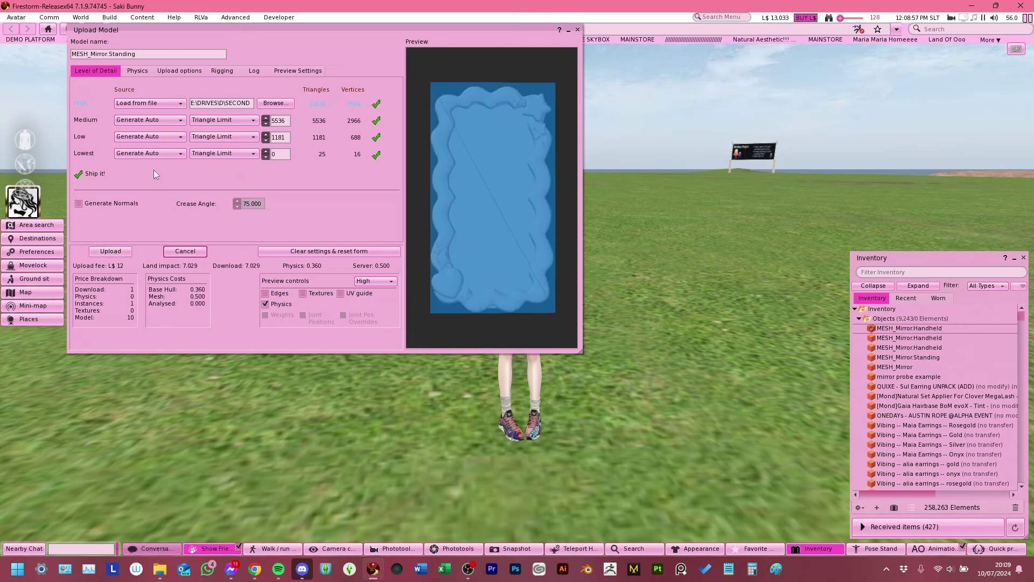
pyautogui.click(92, 119)
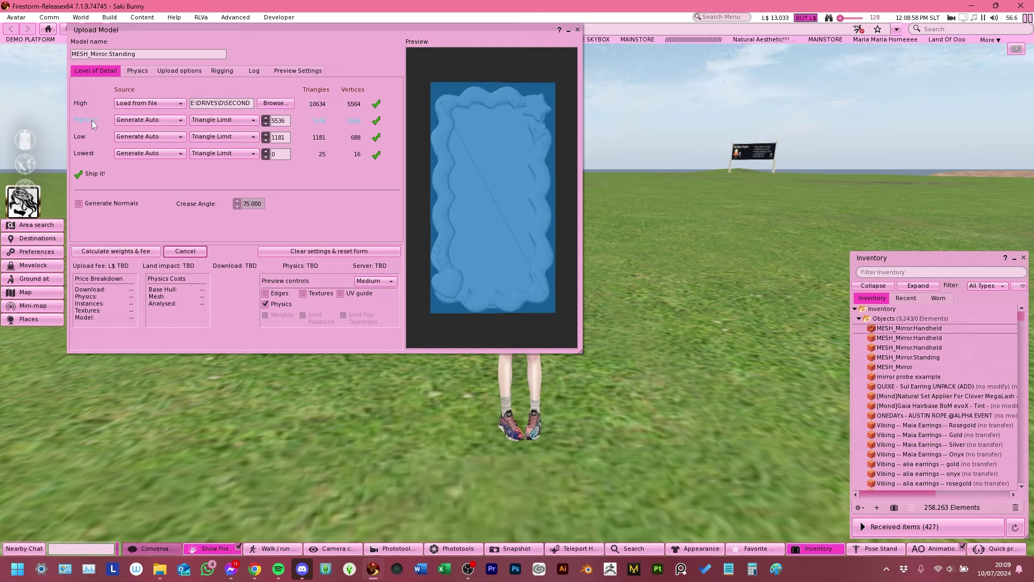
pyautogui.click(266, 124)
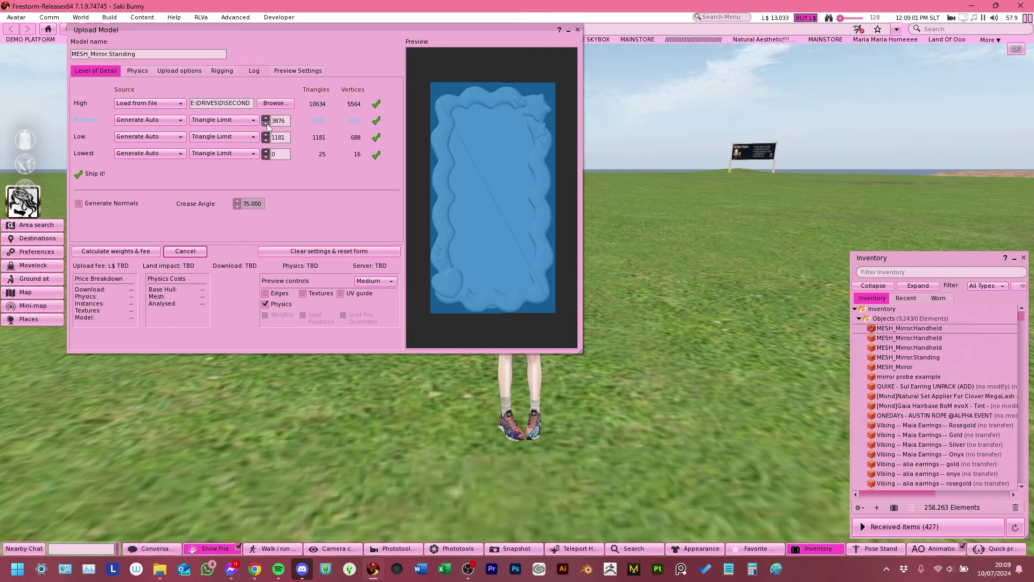
pyautogui.click(266, 124)
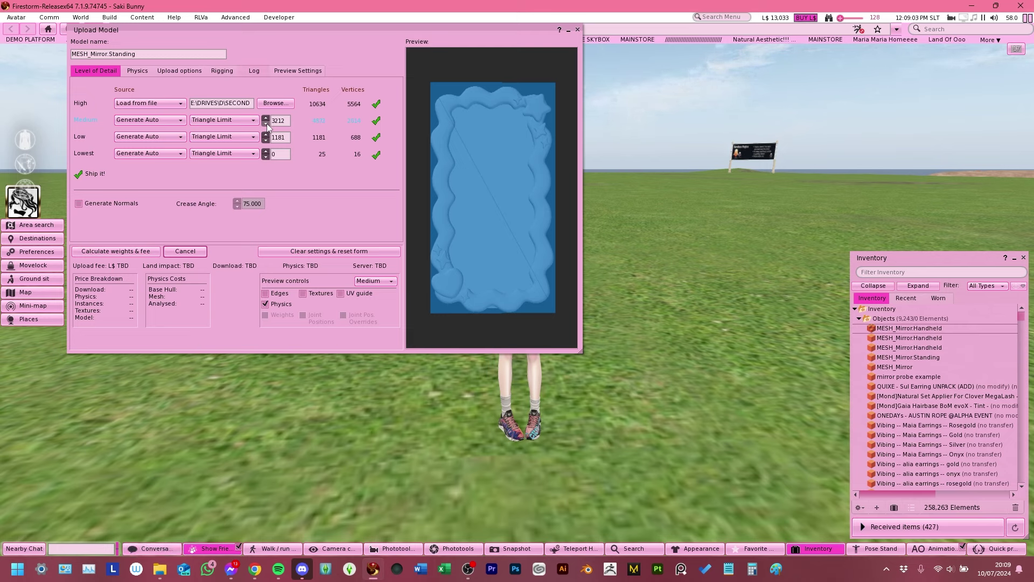
# Step: Recalculate the weights and fee, and upload the standing mirror mesh
pyautogui.click(119, 252)
pyautogui.moveTo(462, 224); pyautogui.dragTo(555, 227)
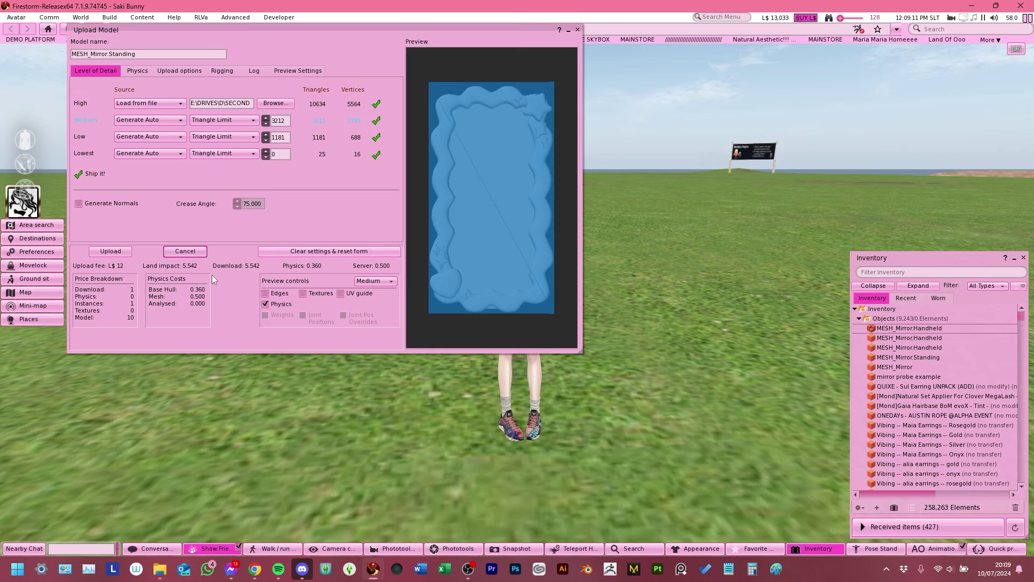
pyautogui.click(130, 251)
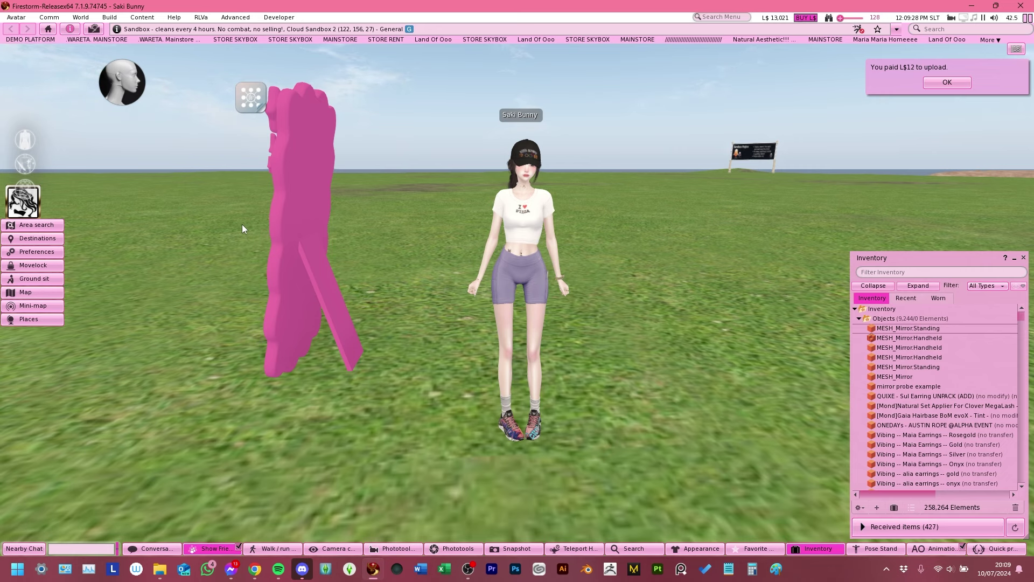
# Step: Load MESH_Mirror.Handheld for a mesh model upload and set its Lowest level of detail's triangle limit to 0
pyautogui.click(110, 17)
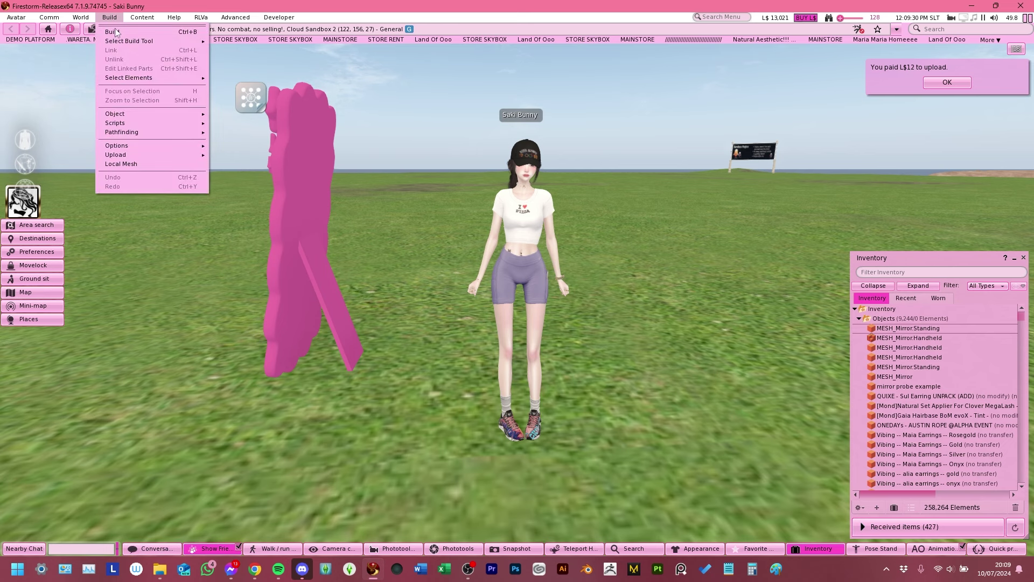
pyautogui.moveTo(130, 156)
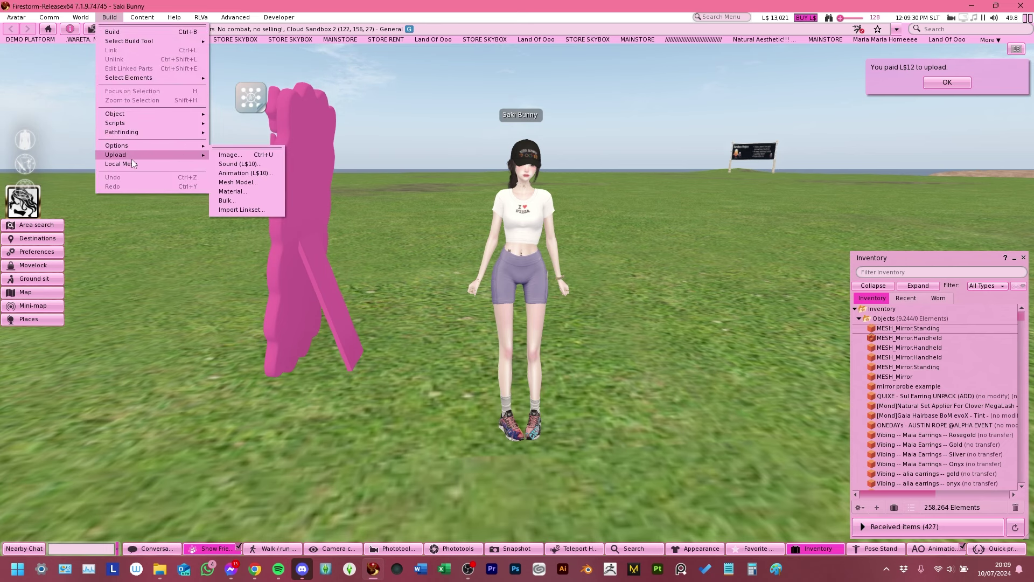
pyautogui.click(261, 185)
pyautogui.doubleClick(161, 98)
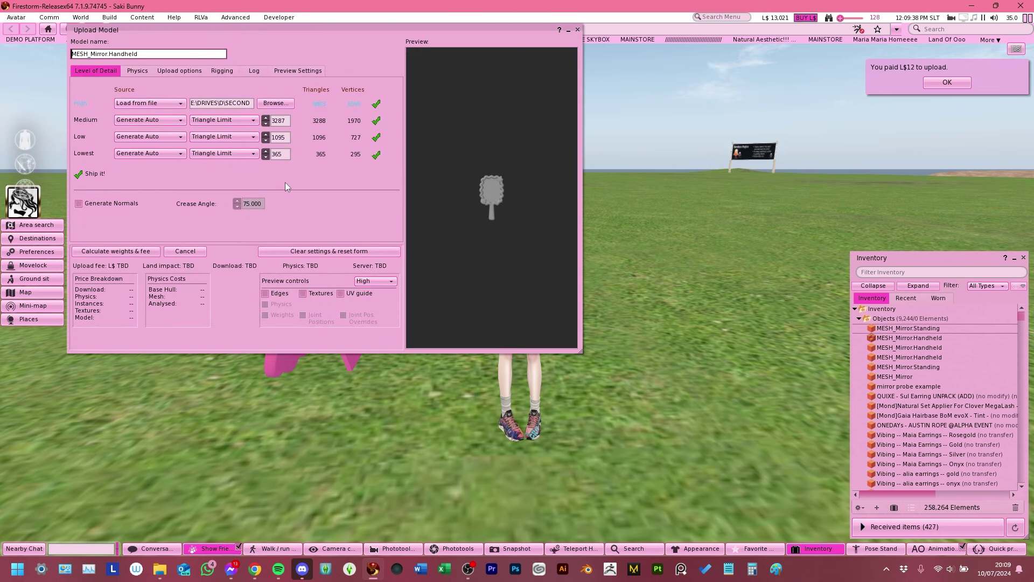
pyautogui.click(281, 154)
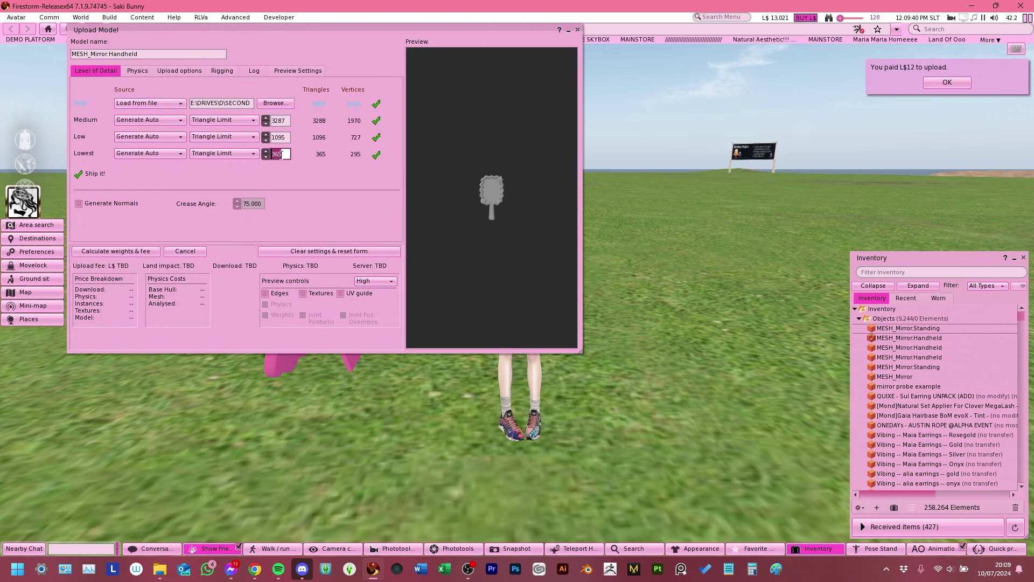
pyautogui.press('Tab')
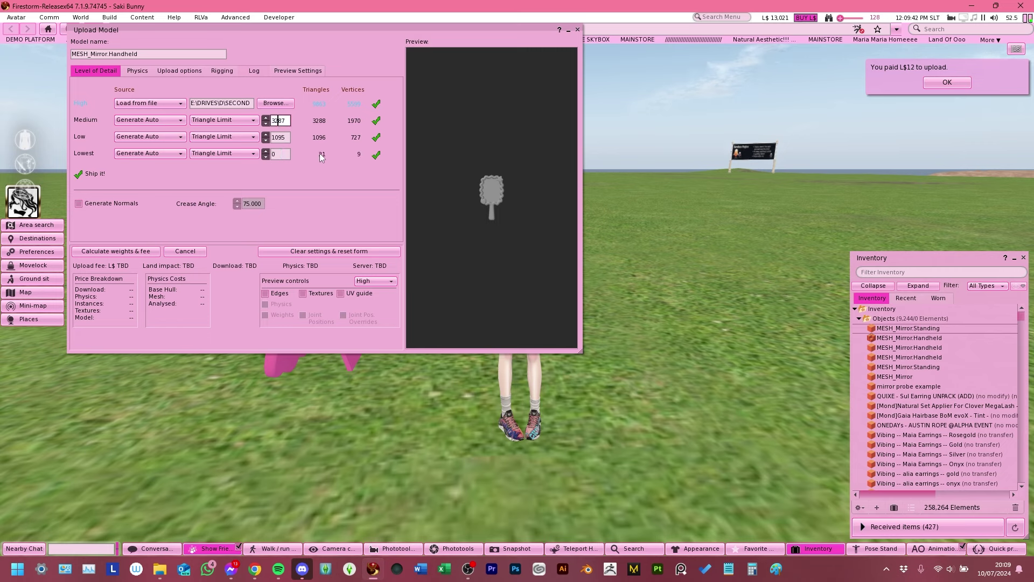
# Step: Set the handheld mirror's physics model to Cube, and calculate its upload weights and fee
pyautogui.click(144, 70)
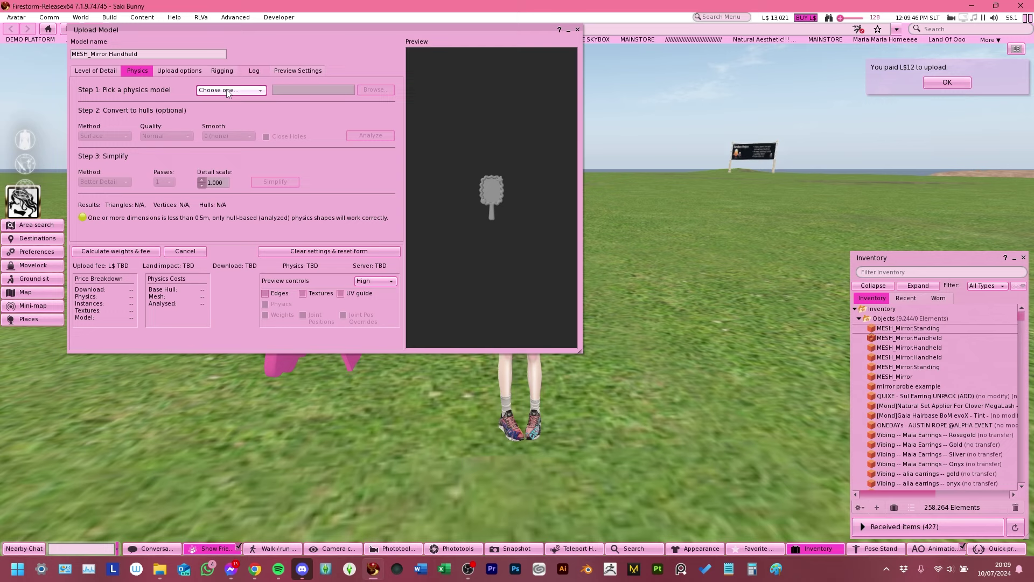
pyautogui.click(227, 90)
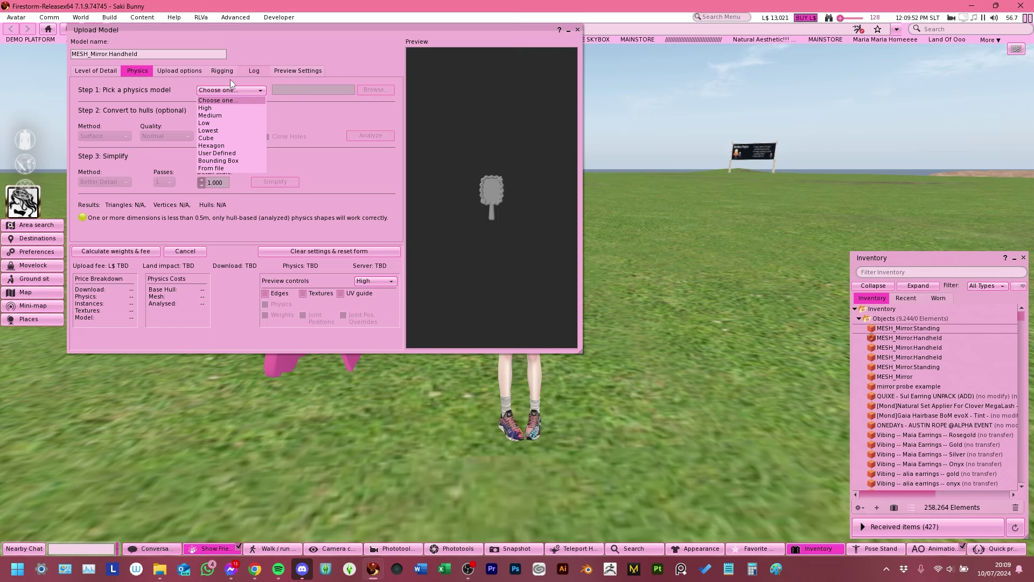
pyautogui.click(219, 138)
pyautogui.click(103, 72)
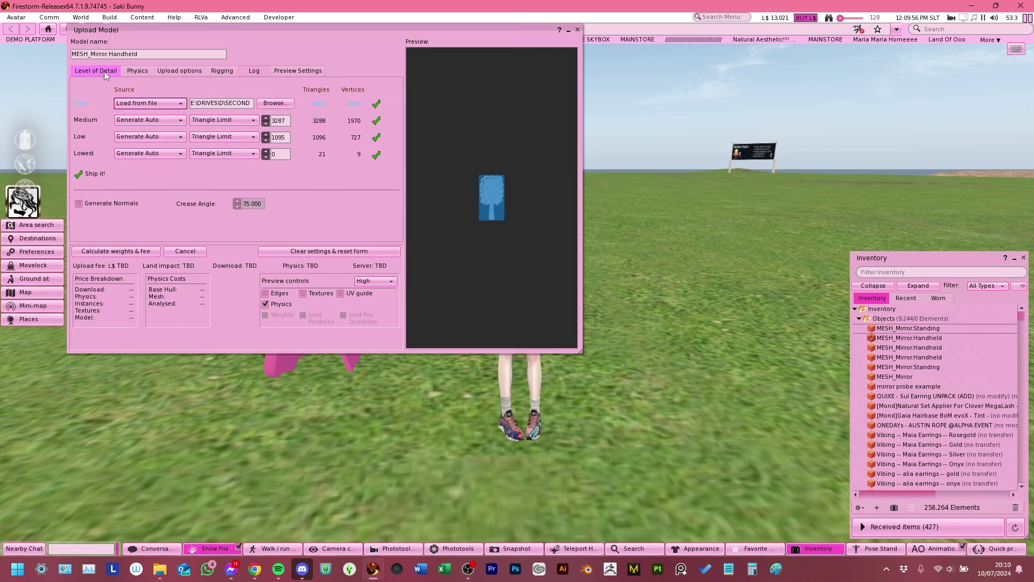
pyautogui.moveTo(483, 192)
pyautogui.mouseDown()
pyautogui.moveTo(436, 108)
pyautogui.moveTo(412, 109)
pyautogui.moveTo(484, 180)
pyautogui.mouseUp()
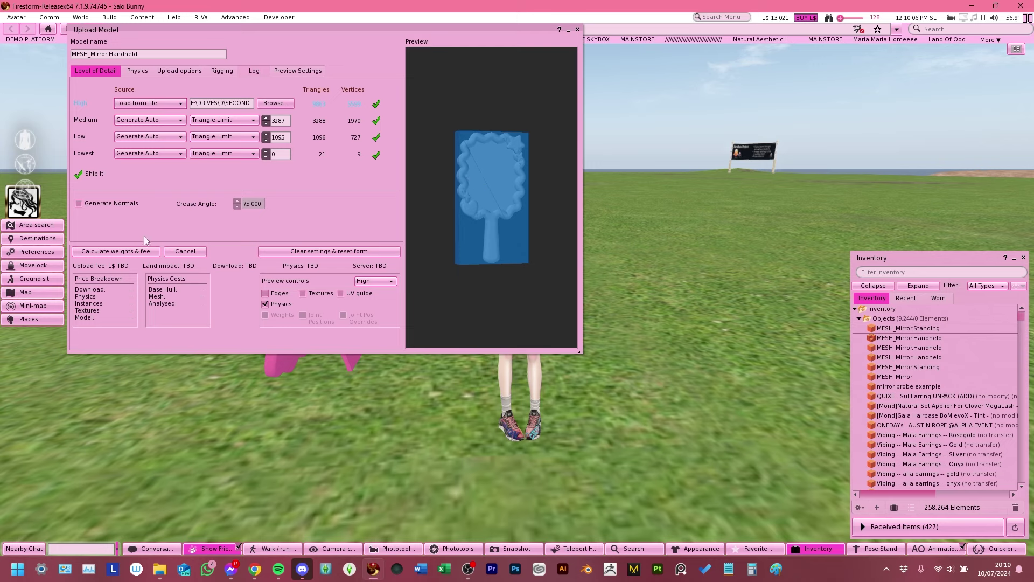
pyautogui.click(135, 251)
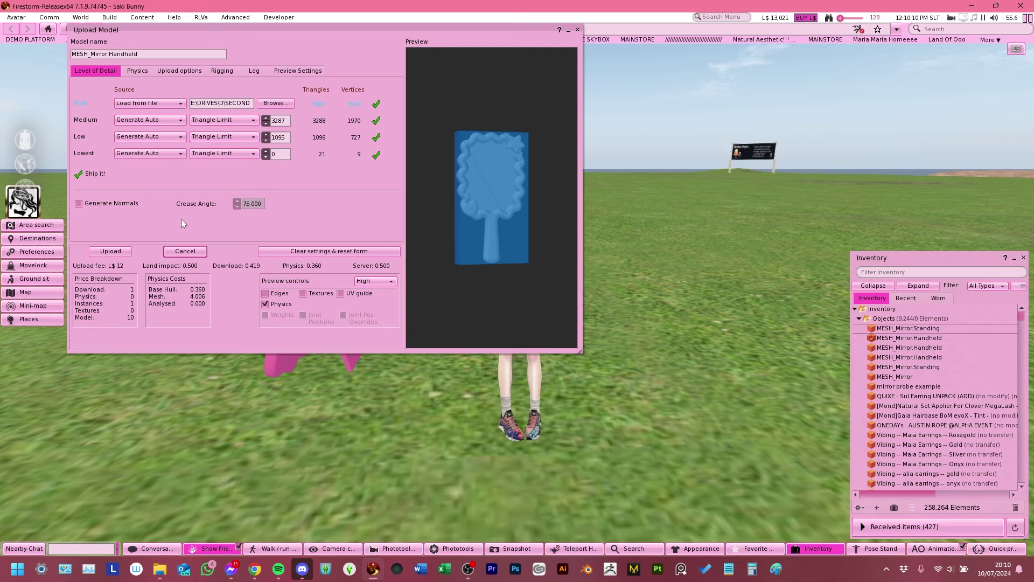
# Step: Set the handheld mirror's Medium level of detail to Use LoD above and upload the mesh
pyautogui.click(144, 121)
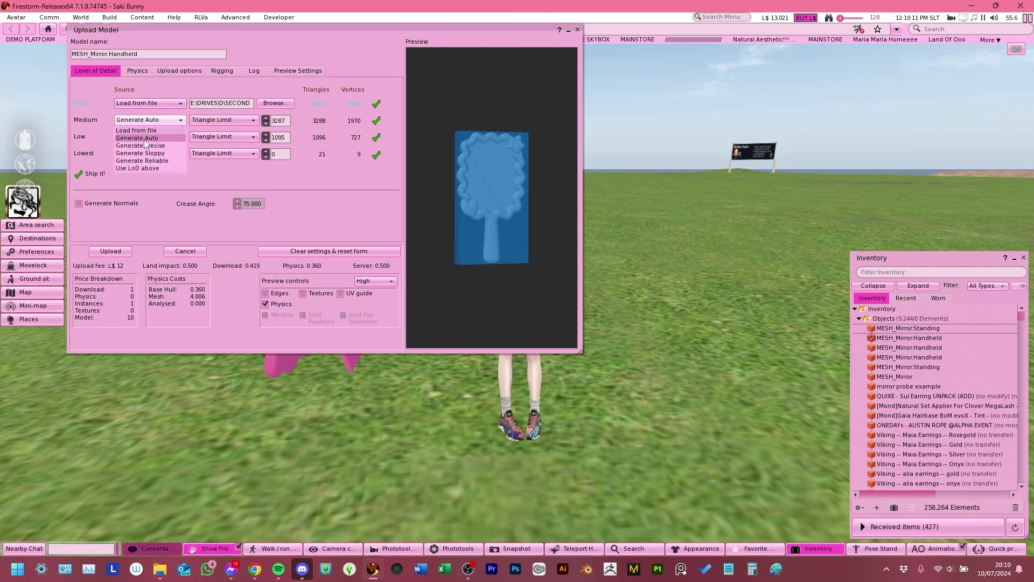
pyautogui.click(138, 168)
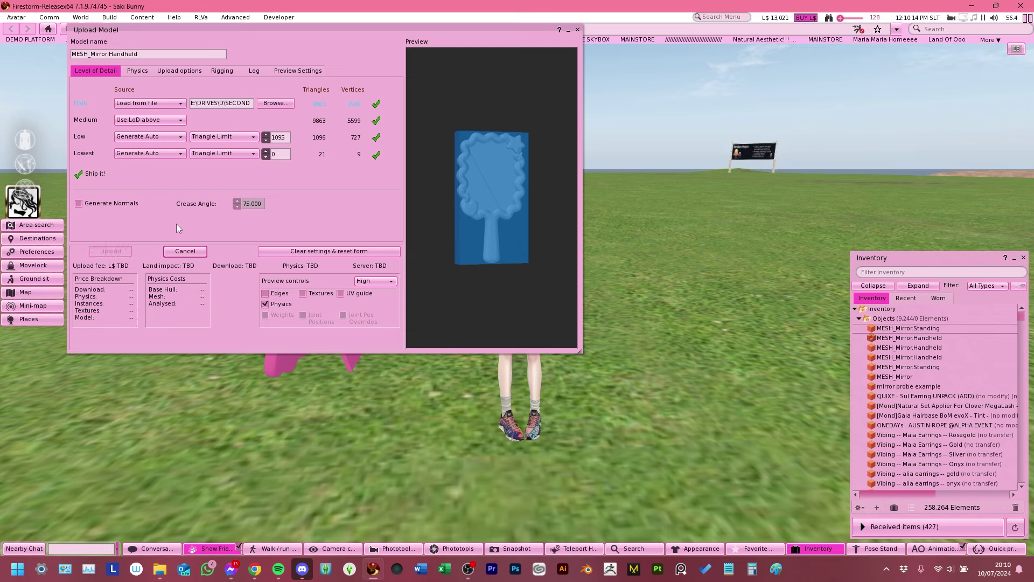
pyautogui.click(121, 250)
# Step: Place the uploaded handheld mirror on the grass beside the avatar and view the front of both mirrors
pyautogui.moveTo(910, 328); pyautogui.dragTo(441, 372)
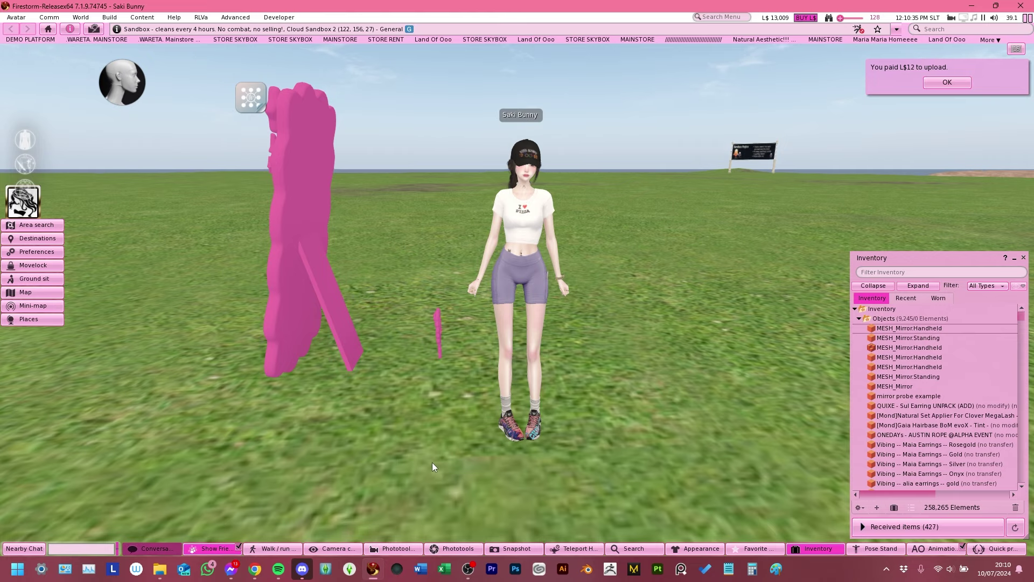
pyautogui.keyDown('ctrl'); pyautogui.keyDown('alt'); pyautogui.moveTo(424, 344); pyautogui.dragTo(695, 431); pyautogui.keyUp('alt'); pyautogui.keyUp('ctrl')
pyautogui.keyDown('ctrl'); pyautogui.keyDown('alt'); pyautogui.moveTo(593, 229); pyautogui.dragTo(518, 291); pyautogui.keyUp('alt'); pyautogui.keyUp('ctrl')
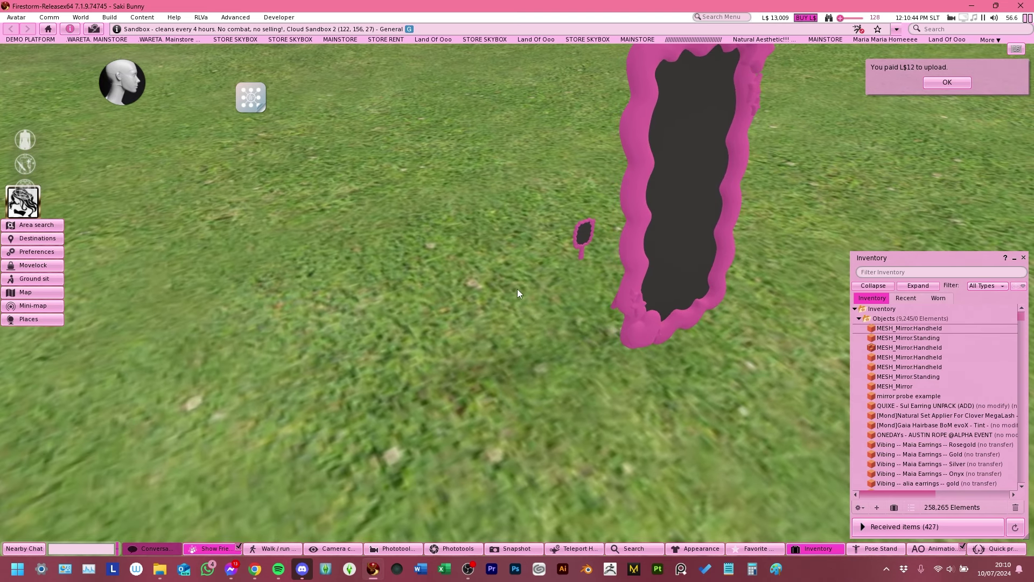
# Step: Move the handheld mirror along the ground to stand apart from the standing mirror, and finish editing it
pyautogui.rightClick(575, 236)
pyautogui.click(590, 250)
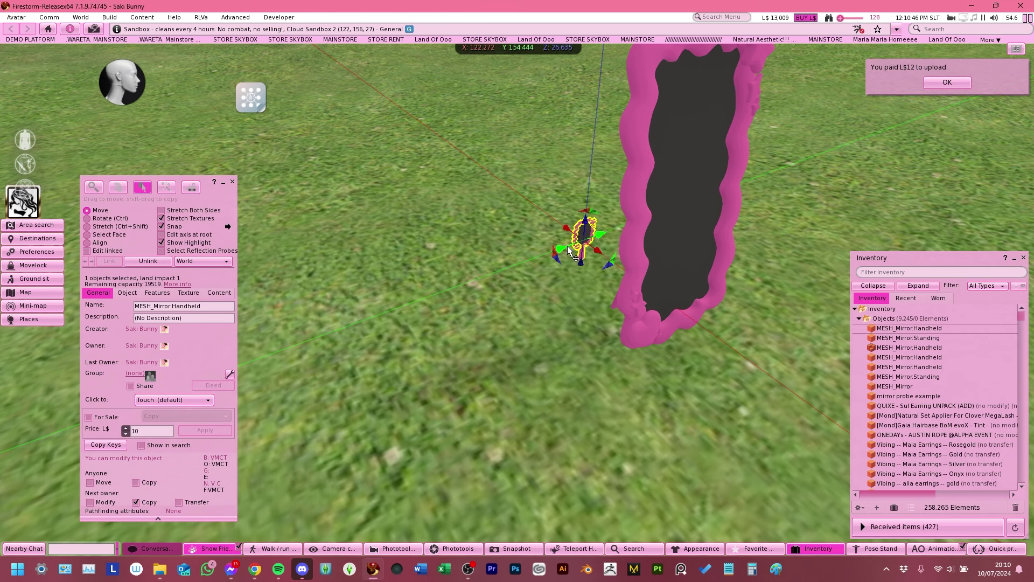
pyautogui.moveTo(565, 249); pyautogui.dragTo(537, 401)
pyautogui.keyDown('ctrl'); pyautogui.keyDown('alt'); pyautogui.moveTo(524, 366); pyautogui.dragTo(528, 301); pyautogui.keyUp('alt'); pyautogui.keyUp('ctrl')
pyautogui.click(232, 181)
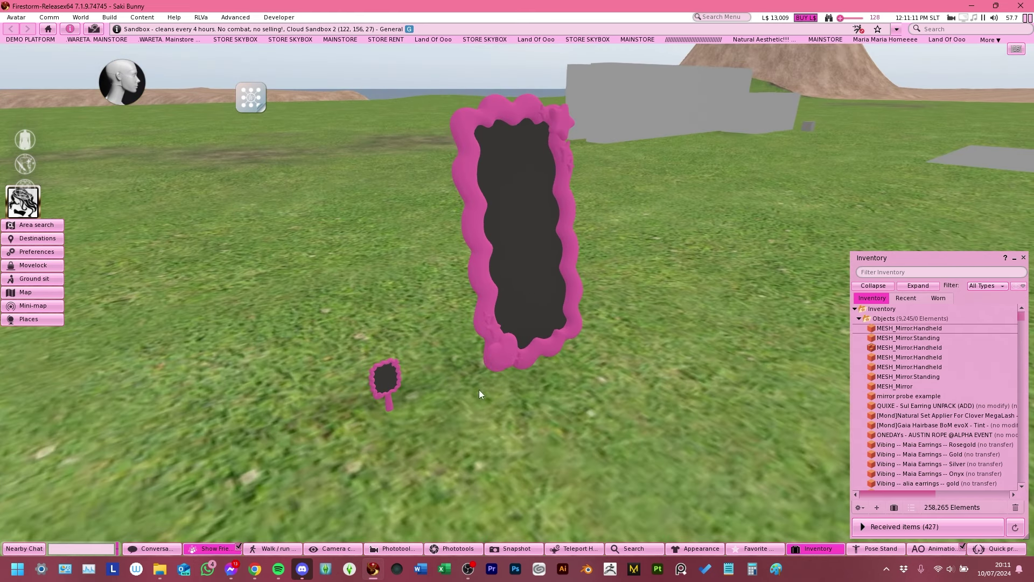
# Step: Create a default wooden box on the grass in front of the standing mirror
pyautogui.rightClick(471, 431)
pyautogui.click(497, 408)
pyautogui.click(466, 423)
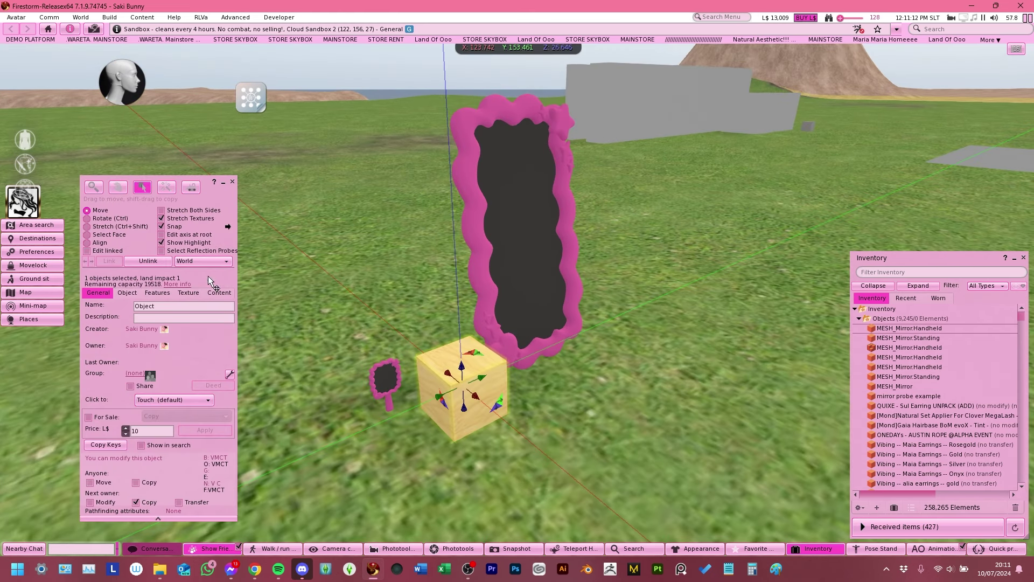
# Step: Select only the box's top face and change its Blinn-Phong tint to a pinkish red
pyautogui.click(87, 234)
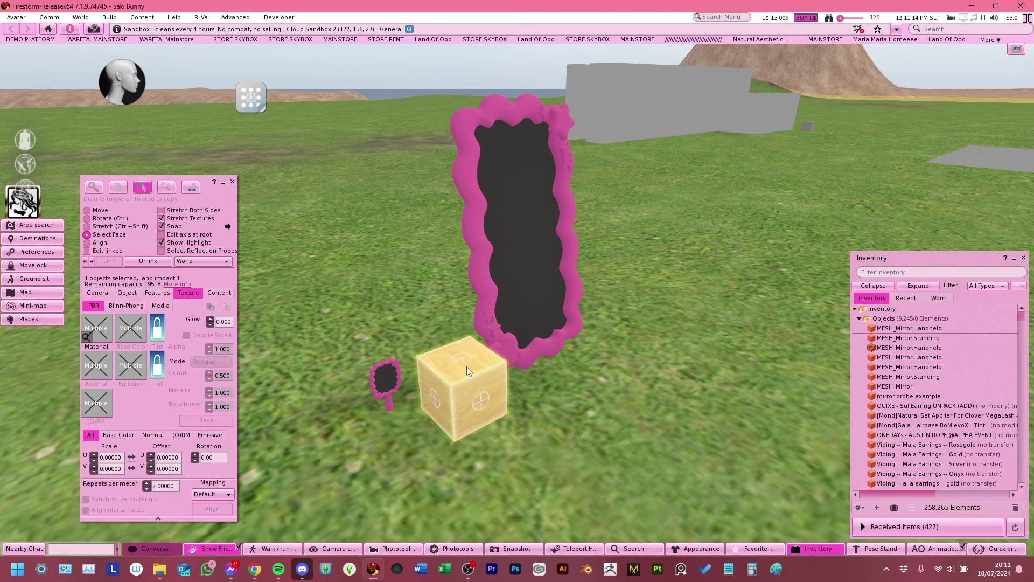
pyautogui.click(127, 306)
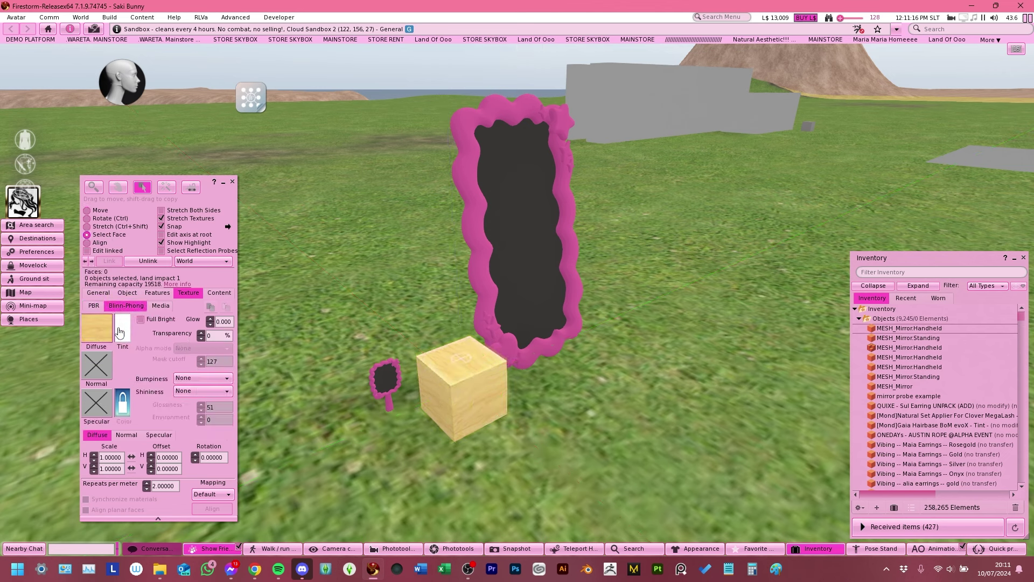
pyautogui.click(122, 327)
pyautogui.click(399, 340)
pyautogui.click(400, 373)
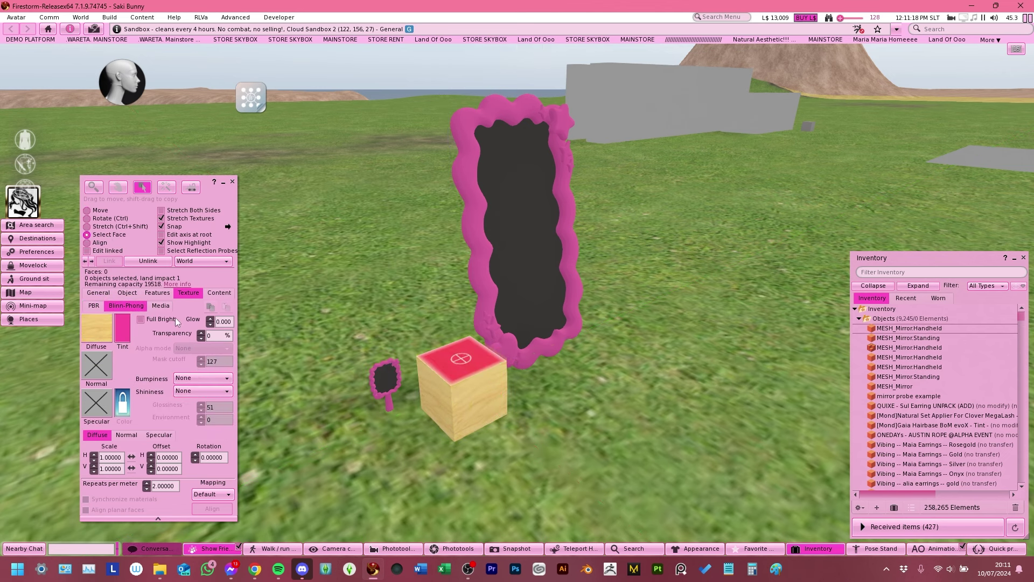
# Step: Return from face selection to Move mode and select the whole box
pyautogui.click(98, 292)
pyautogui.click(103, 212)
pyautogui.click(493, 357)
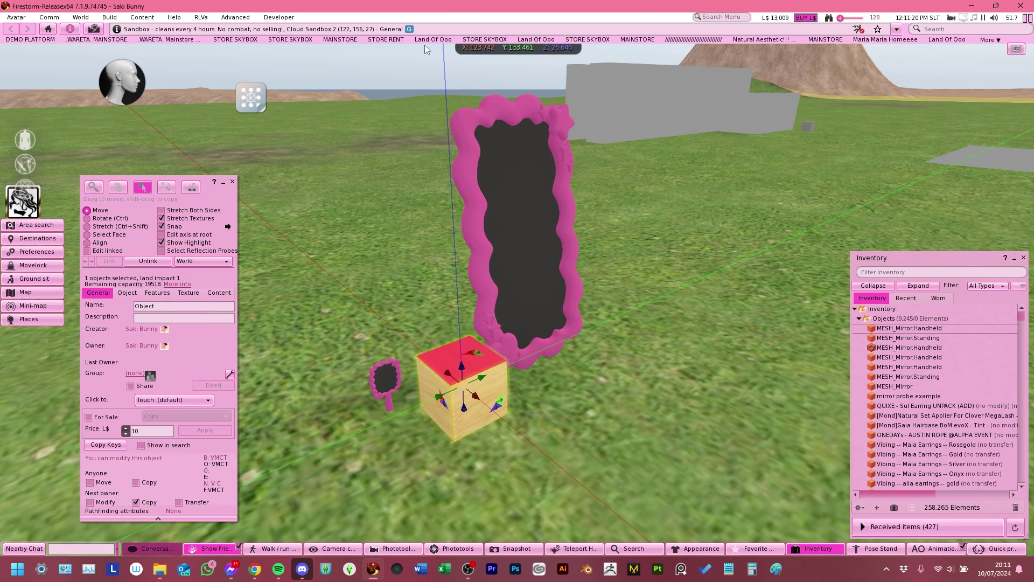
# Step: Rotate the wooden box on the grass so its pinkish-red face turns from the top to the side
pyautogui.keyDown('alt'); pyautogui.moveTo(478, 389); pyautogui.dragTo(499, 389); pyautogui.keyUp('alt')
pyautogui.keyDown('alt'); pyautogui.moveTo(519, 292); pyautogui.dragTo(518, 293); pyautogui.keyUp('alt')
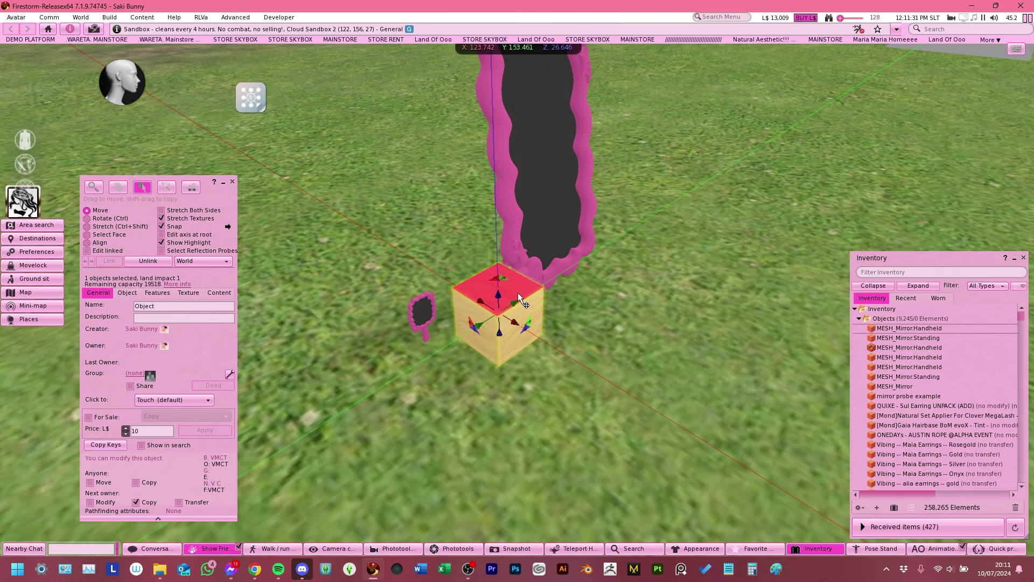
pyautogui.press('ctrl')
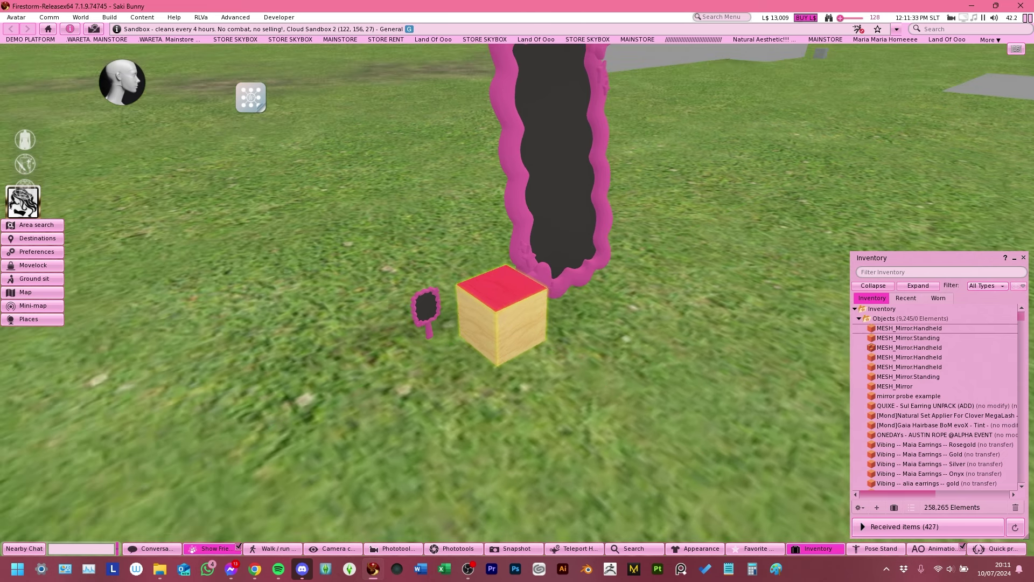
pyautogui.moveTo(521, 299); pyautogui.dragTo(586, 373)
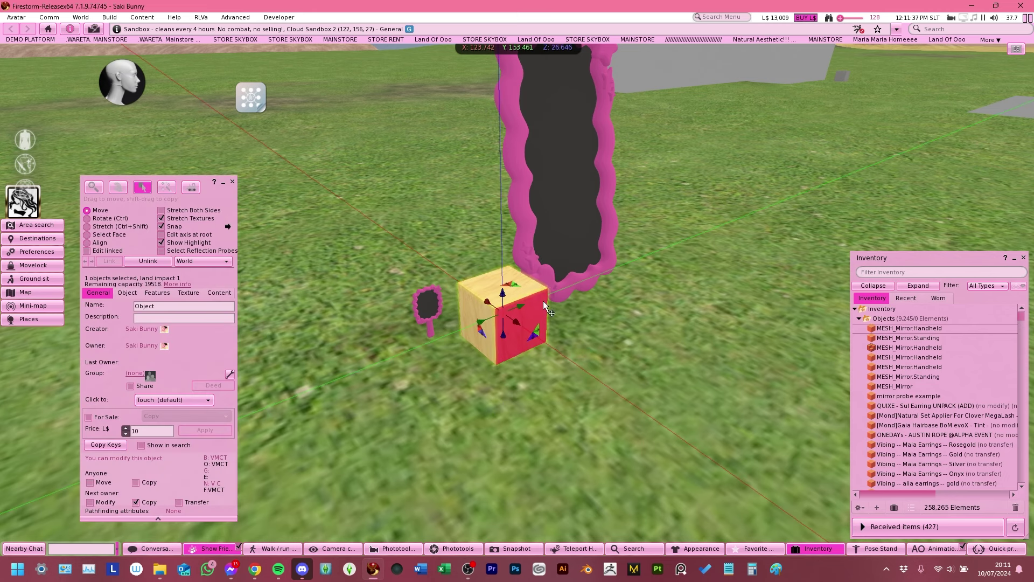
# Step: Delete the wooden box in front of the standing mirror and close the build tools
pyautogui.press('Escape')
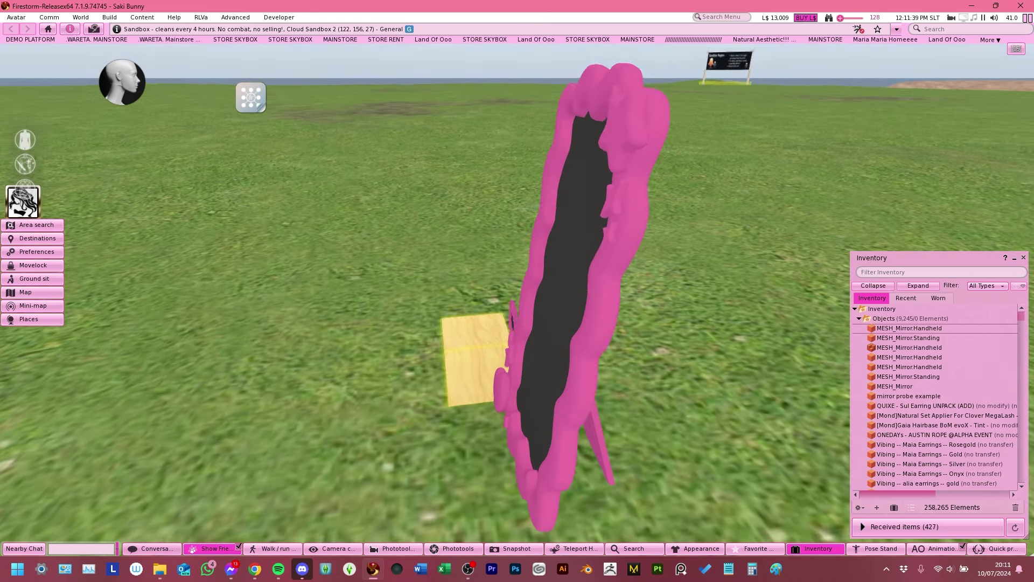
pyautogui.click(534, 297)
pyautogui.keyDown('alt'); pyautogui.moveTo(544, 351); pyautogui.dragTo(500, 304); pyautogui.keyUp('alt')
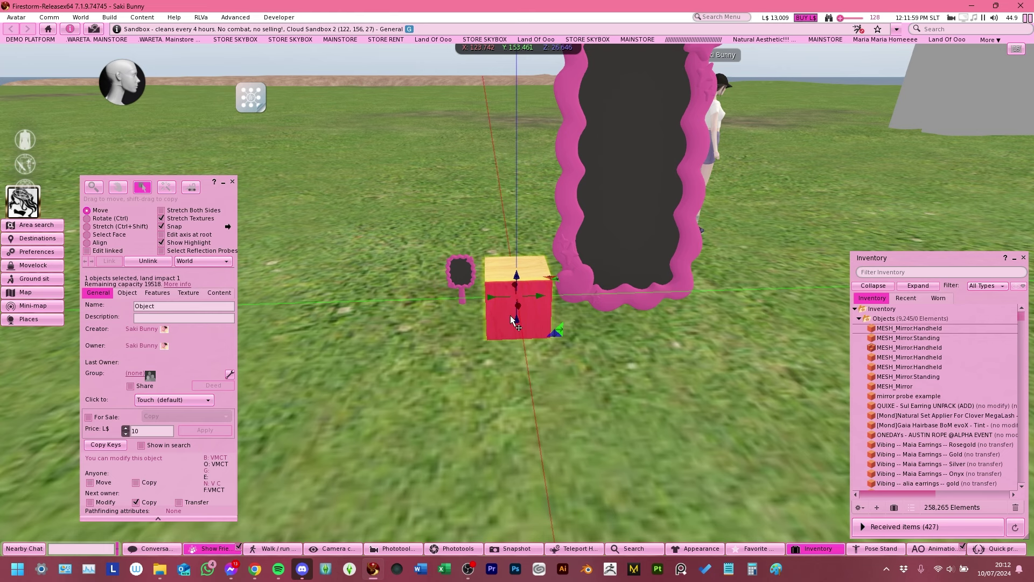
pyautogui.press('Escape')
pyautogui.keyDown('ctrl'); pyautogui.keyDown('alt'); pyautogui.moveTo(509, 301); pyautogui.dragTo(614, 363); pyautogui.keyUp('alt'); pyautogui.keyUp('ctrl')
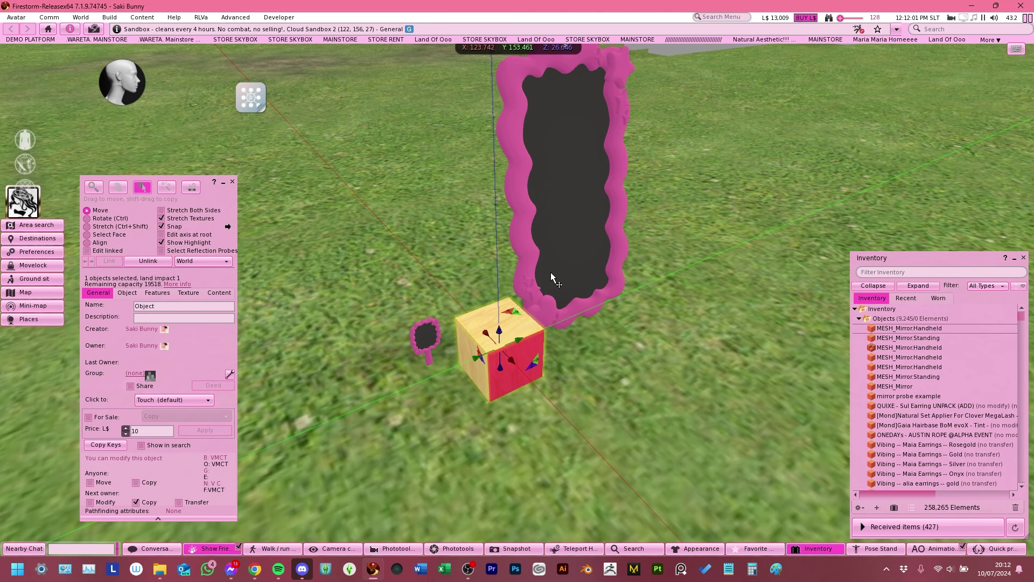
pyautogui.press('Delete')
pyautogui.press('Escape')
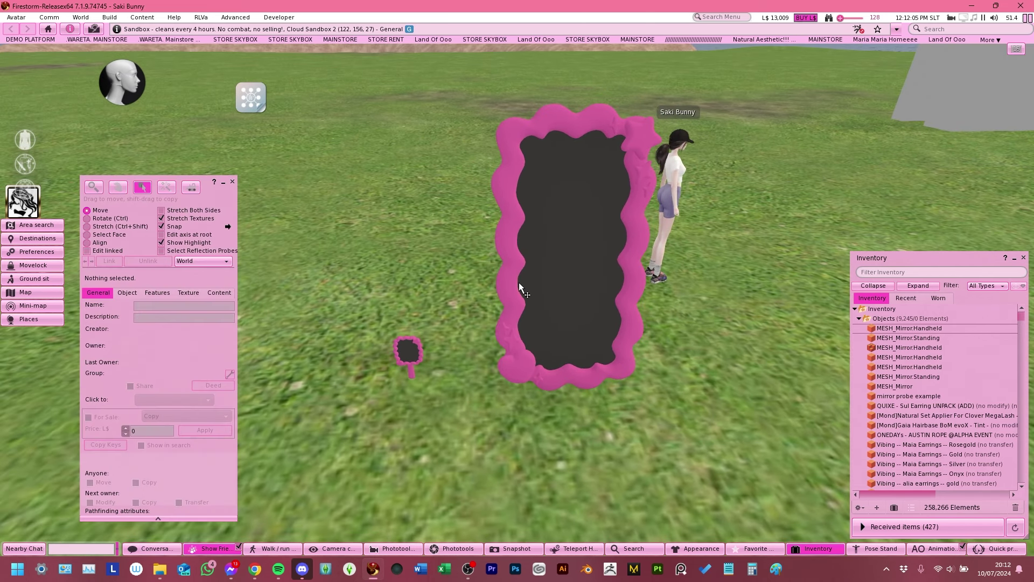
pyautogui.click(231, 182)
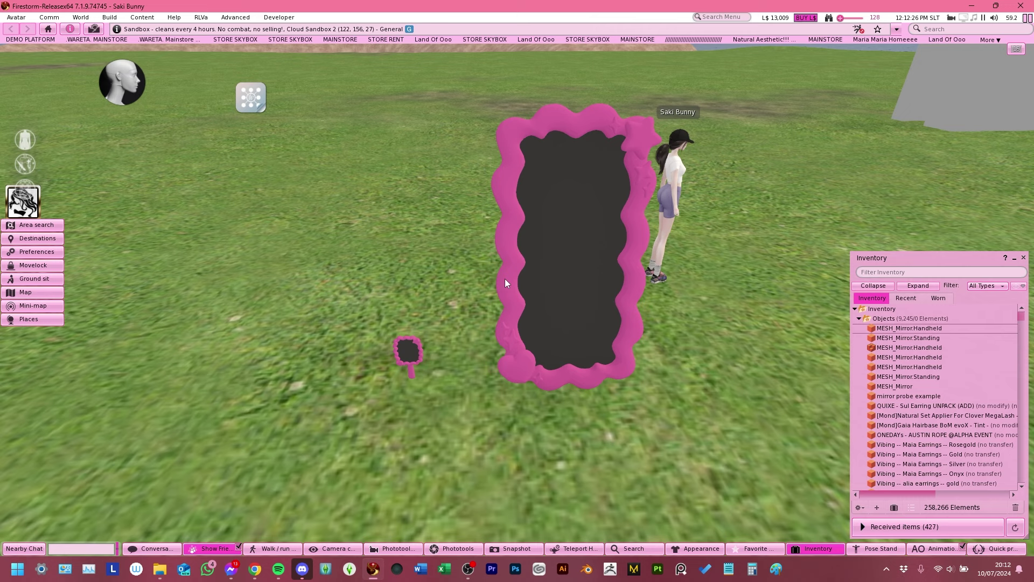
# Step: Start a material upload and browse to the BAKES folder of the .WARETA. Bubbles Mirror Set
pyautogui.click(110, 17)
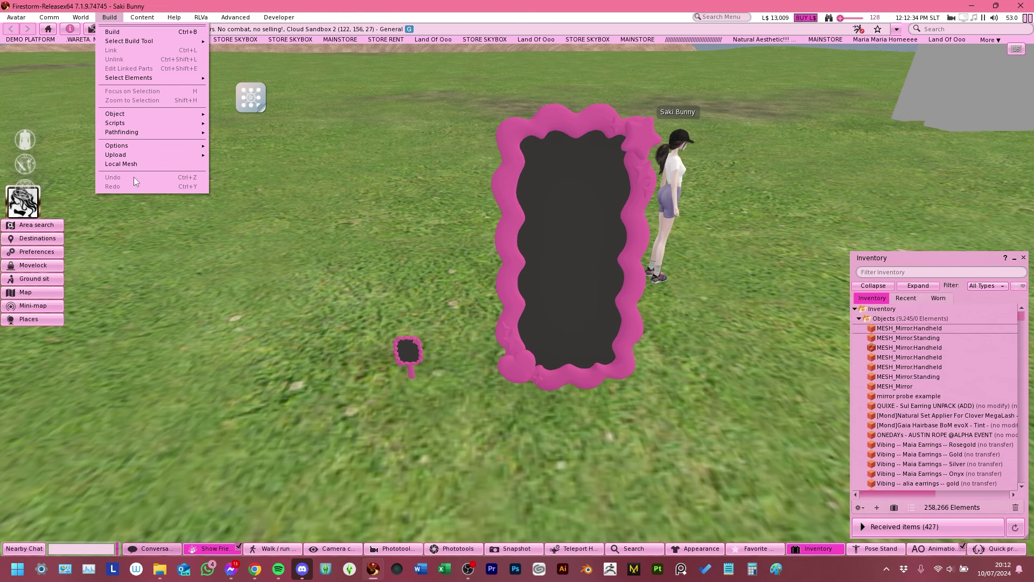
pyautogui.moveTo(127, 154)
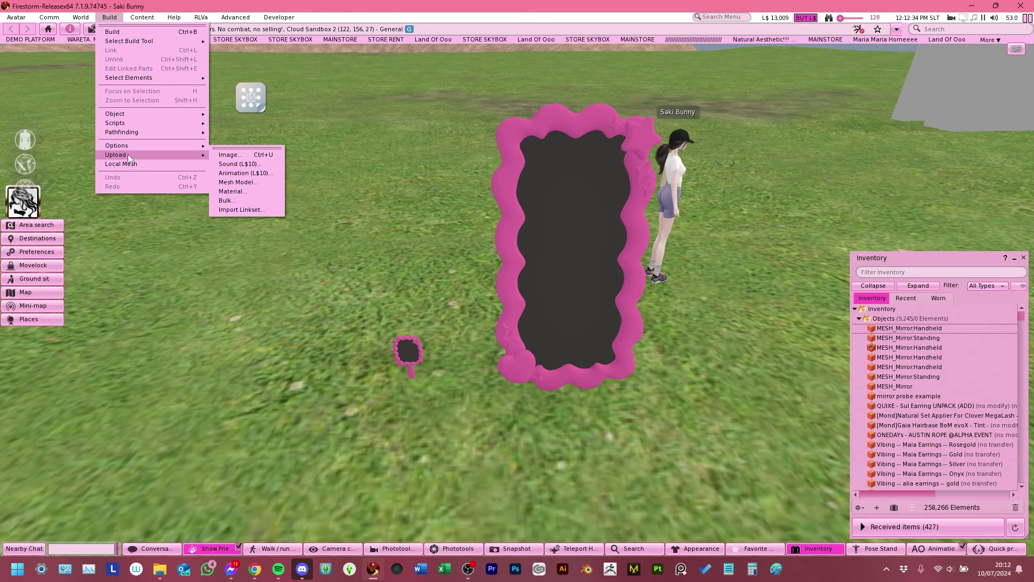
pyautogui.click(237, 191)
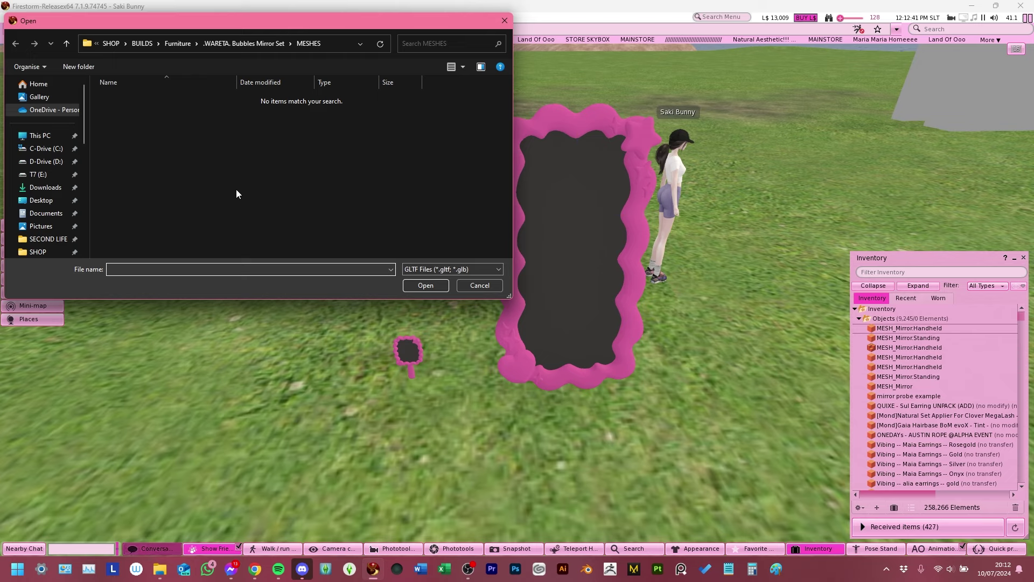
pyautogui.click(291, 44)
pyautogui.click(293, 57)
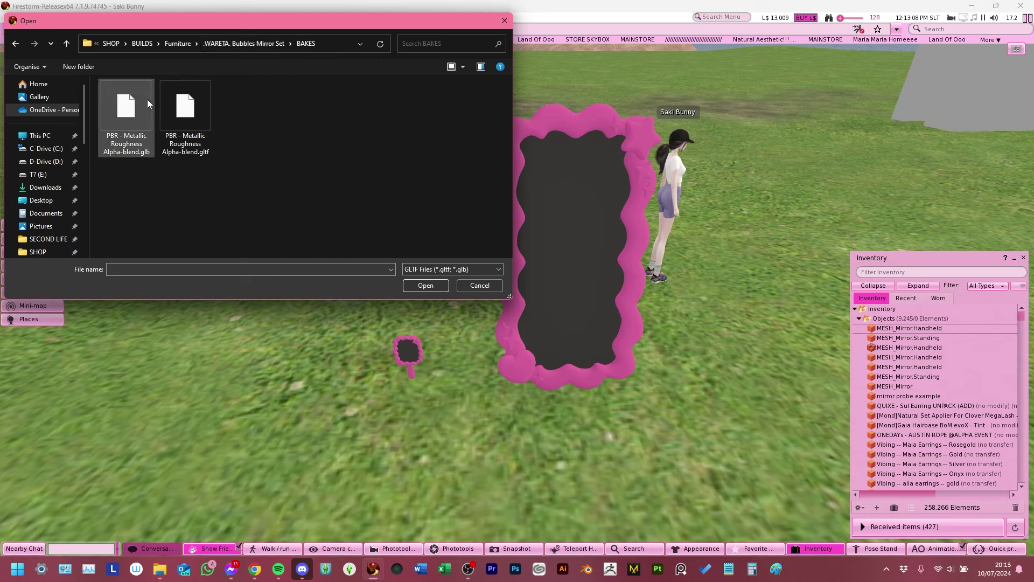
# Step: Switch to File Explorer and look over the baked texture maps of the frames and mirrors in the BAKES folder
pyautogui.click(160, 569)
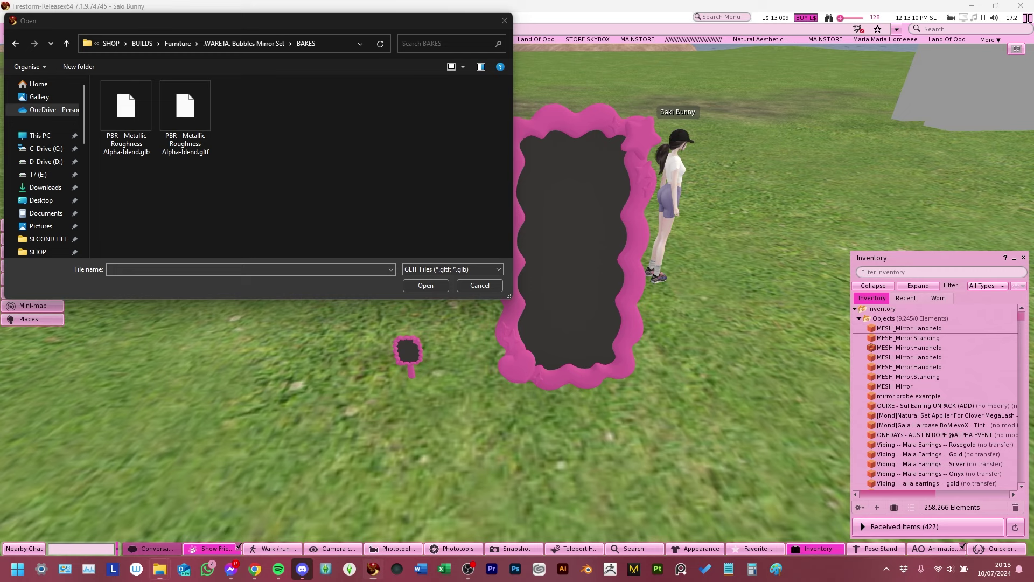
pyautogui.moveTo(437, 149); pyautogui.dragTo(592, 116)
pyautogui.scroll(-3, 554, 274)
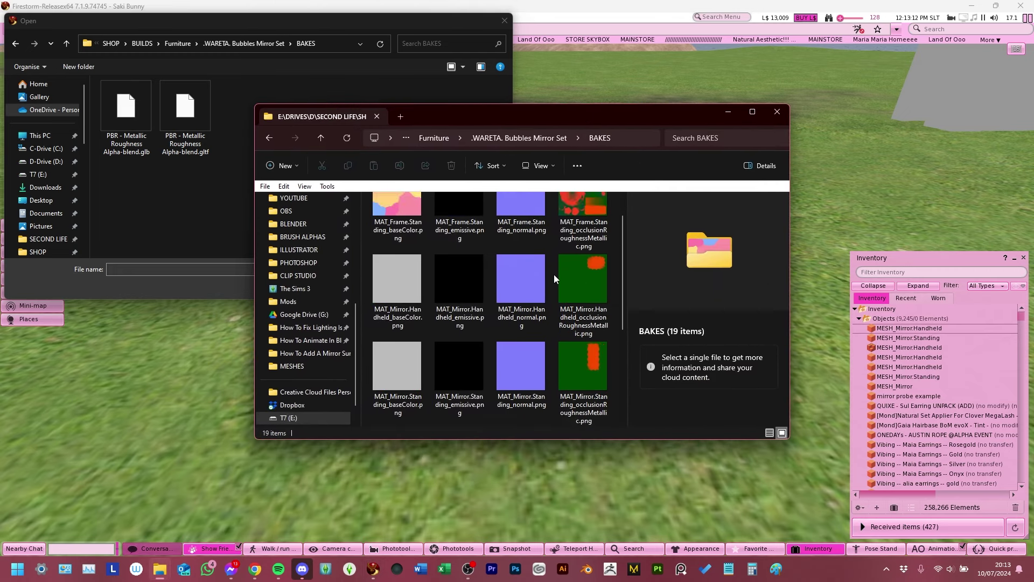
pyautogui.scroll(3, 552, 285)
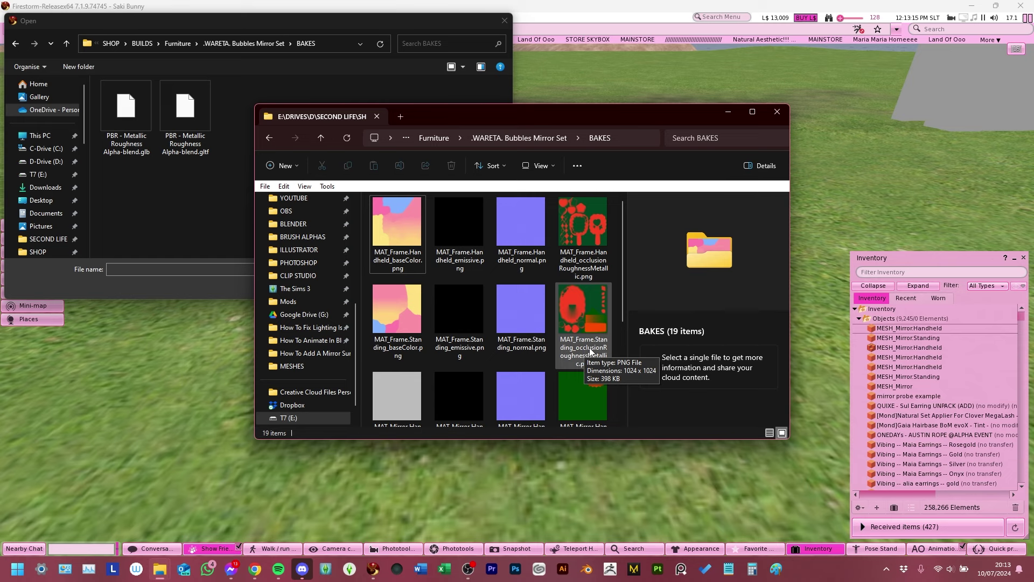
pyautogui.click(237, 162)
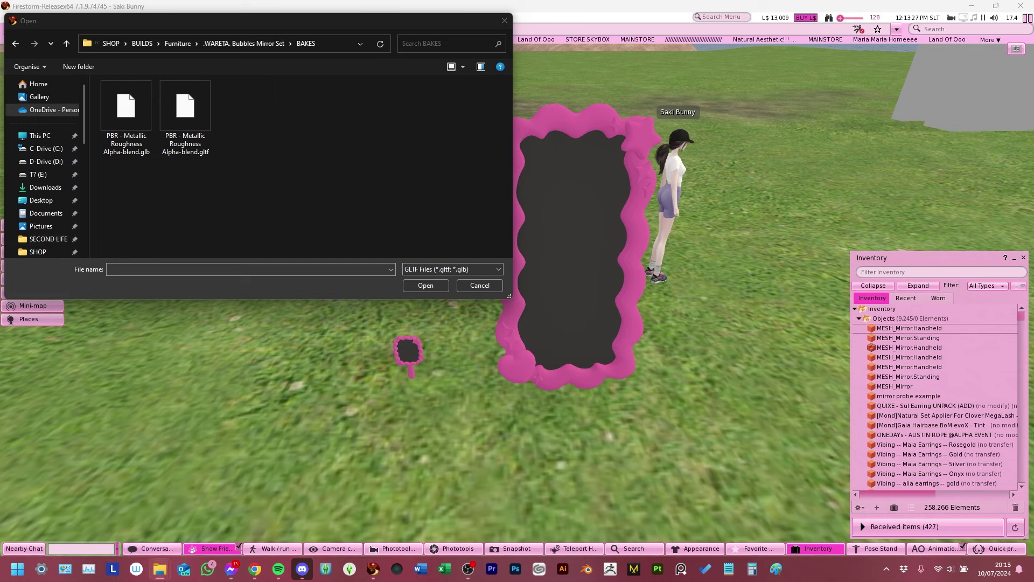
pyautogui.click(159, 568)
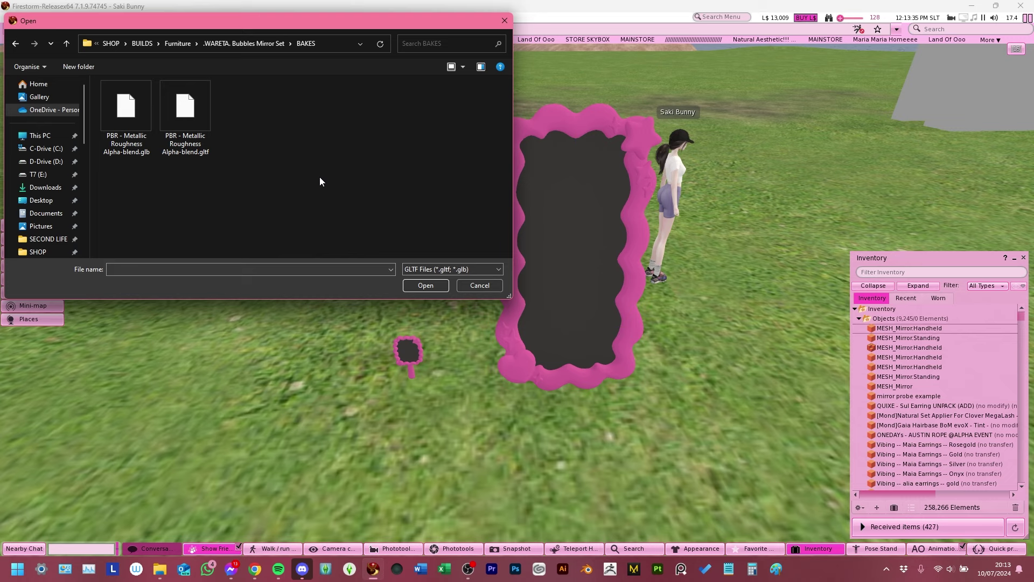
# Step: Load PBR - Metallic Roughness Alpha-blend.gltf and choose MAT_Frame.Standing as the material to upload
pyautogui.click(196, 114)
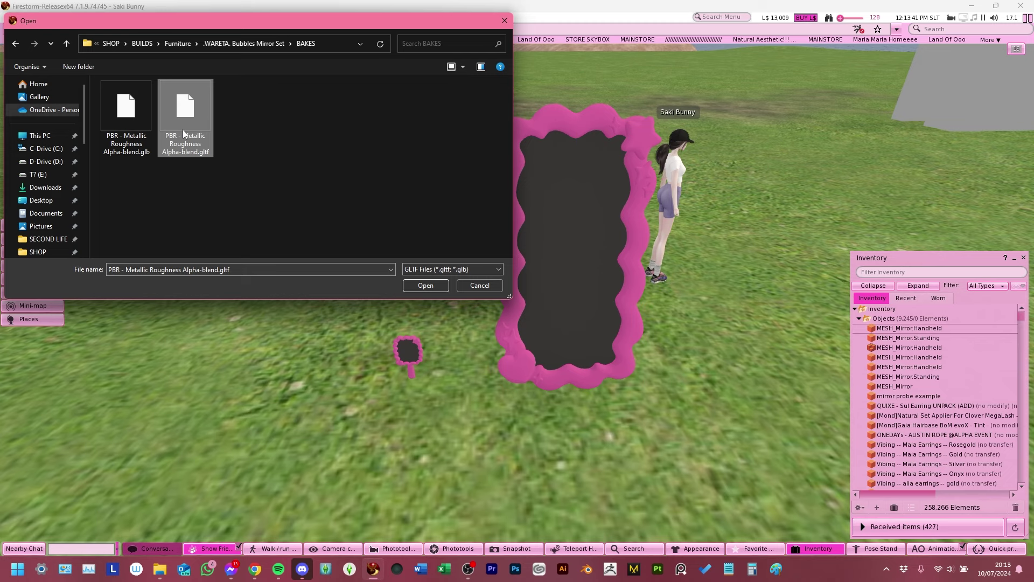
pyautogui.click(425, 286)
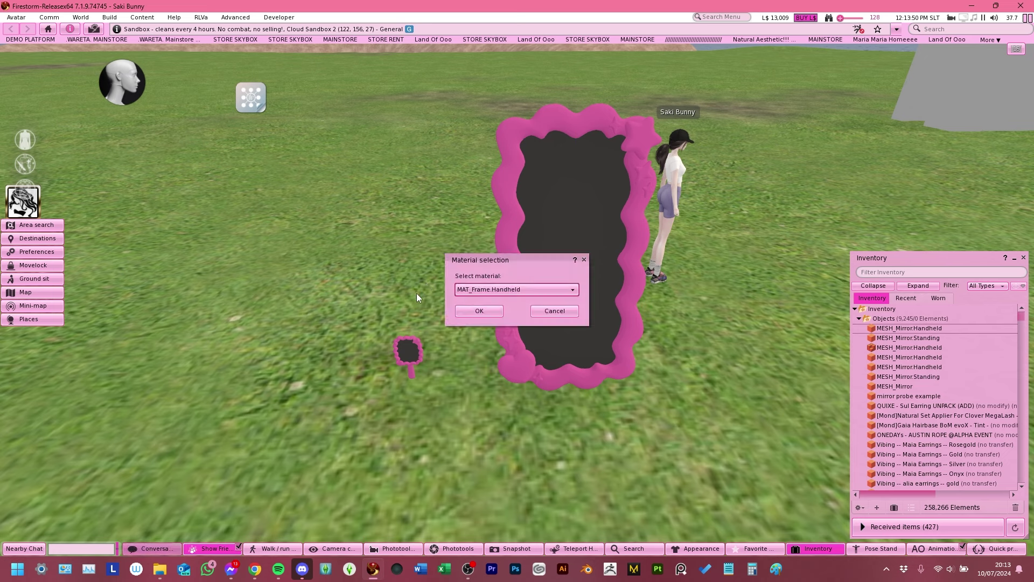
pyautogui.click(500, 291)
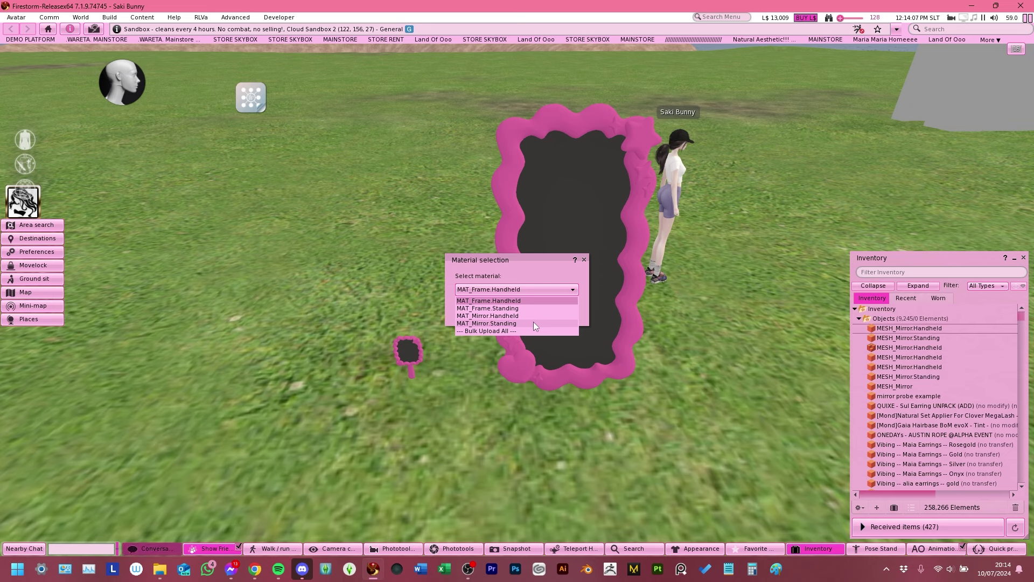
pyautogui.click(509, 308)
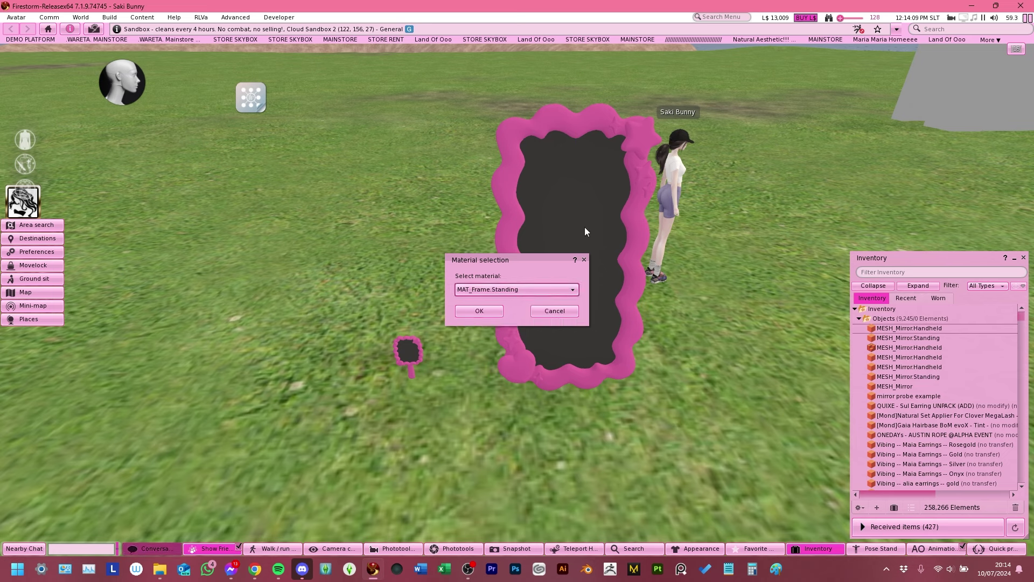
pyautogui.click(473, 312)
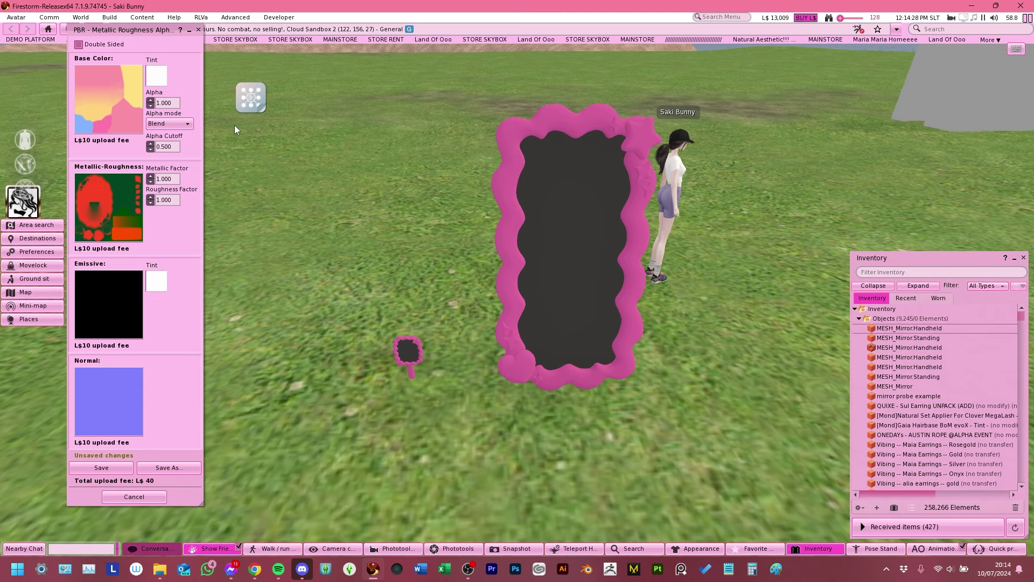
# Step: Set the standing frame material's alpha mode to Opaque and save it to upload its textures
pyautogui.click(187, 124)
pyautogui.click(176, 134)
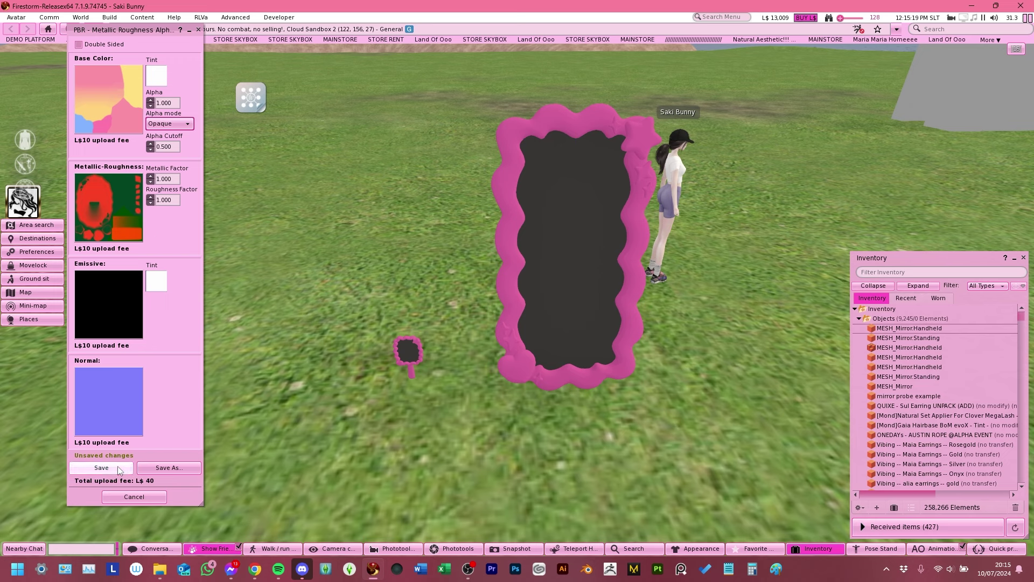
pyautogui.click(101, 468)
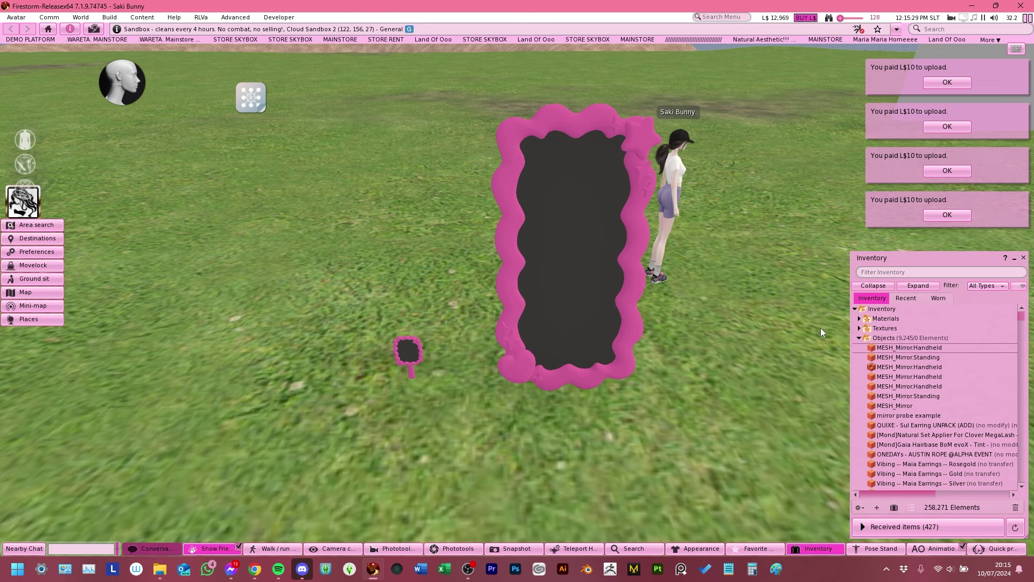
# Step: Delete the lower three materials in the inventory's Materials folder, keeping only the first one
pyautogui.doubleClick(896, 319)
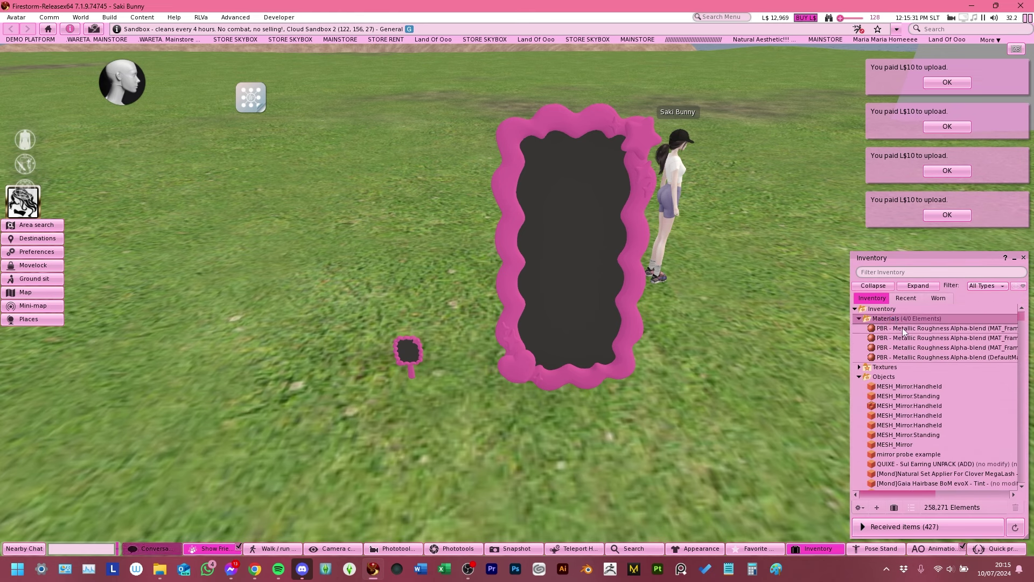
pyautogui.click(927, 336)
pyautogui.keyDown('shift'); pyautogui.click(945, 357); pyautogui.keyUp('shift')
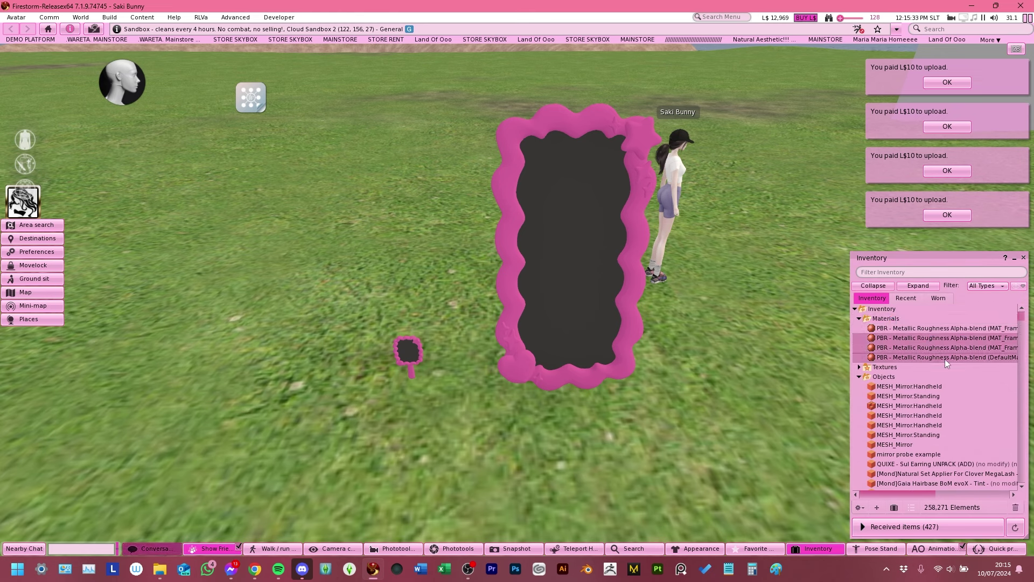
pyautogui.press('Delete')
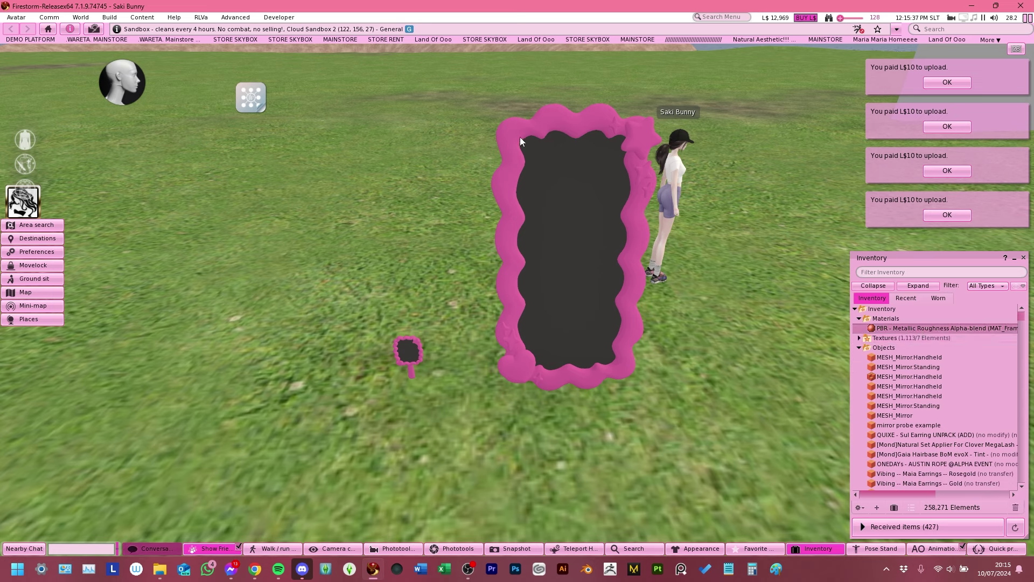
# Step: Start another material upload from PBR - Metallic Roughness Alpha-blend.gltf and choose MAT_Frame.Handheld
pyautogui.click(110, 17)
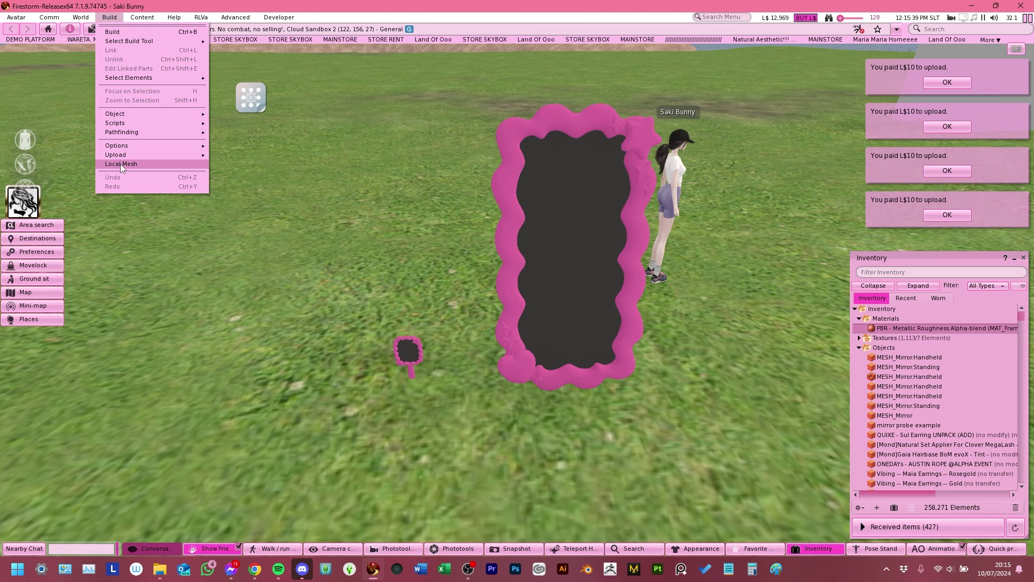
pyautogui.moveTo(119, 157)
pyautogui.click(230, 190)
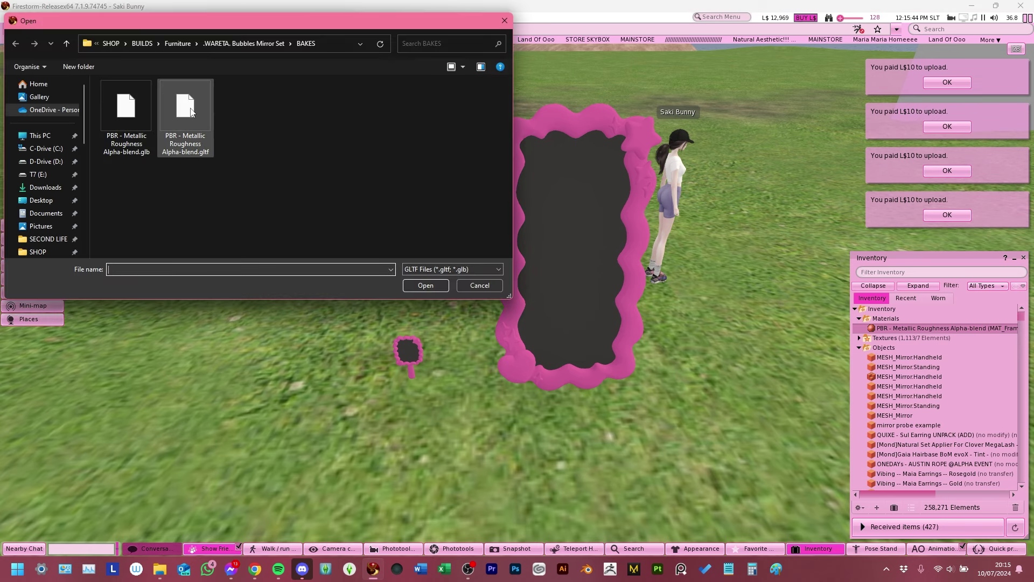
pyautogui.doubleClick(186, 108)
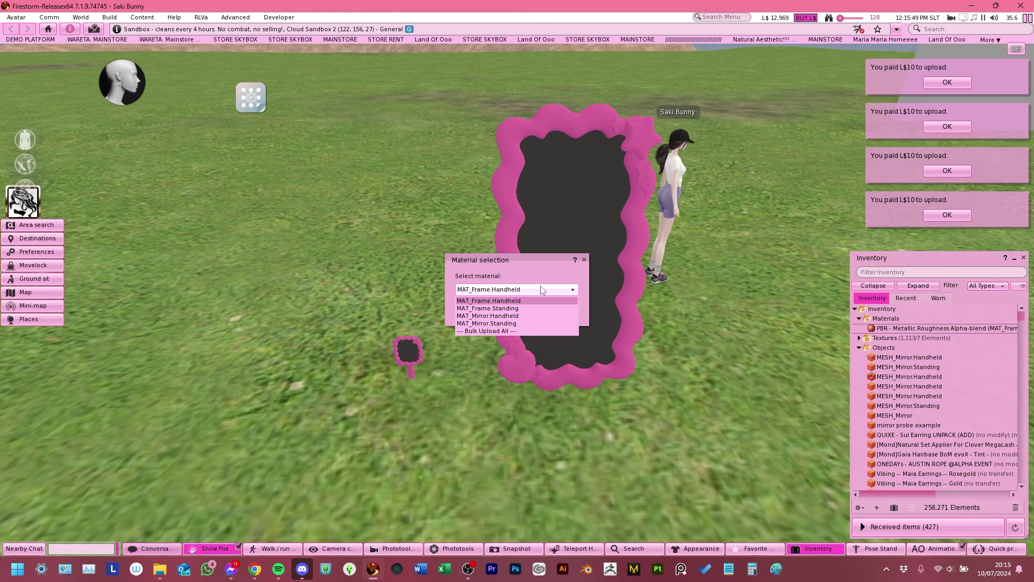
pyautogui.click(511, 300)
pyautogui.click(494, 307)
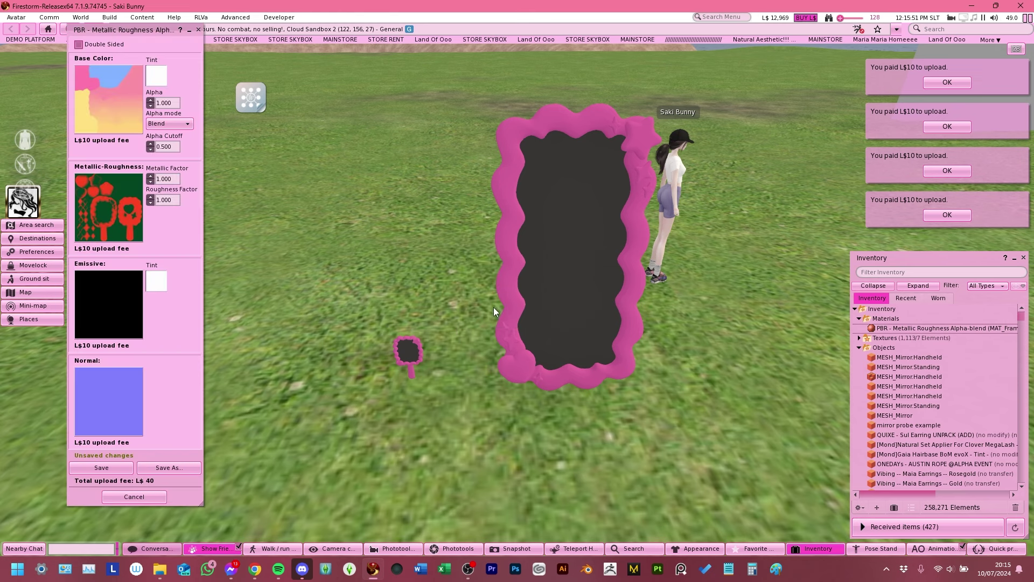
# Step: Save the handheld frame material with alpha mode Blend to upload its textures, and close the material editor
pyautogui.click(163, 123)
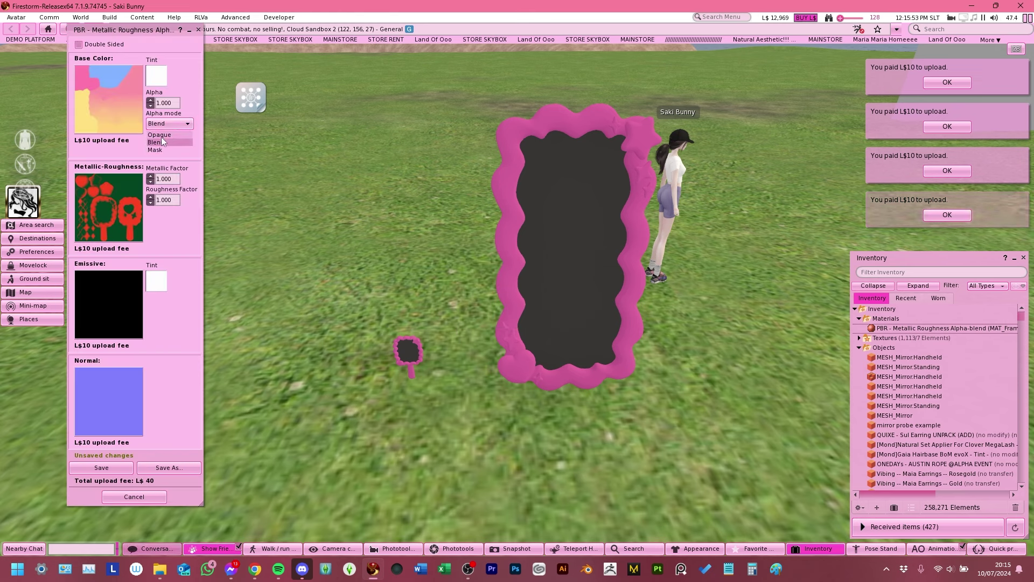
pyautogui.click(160, 136)
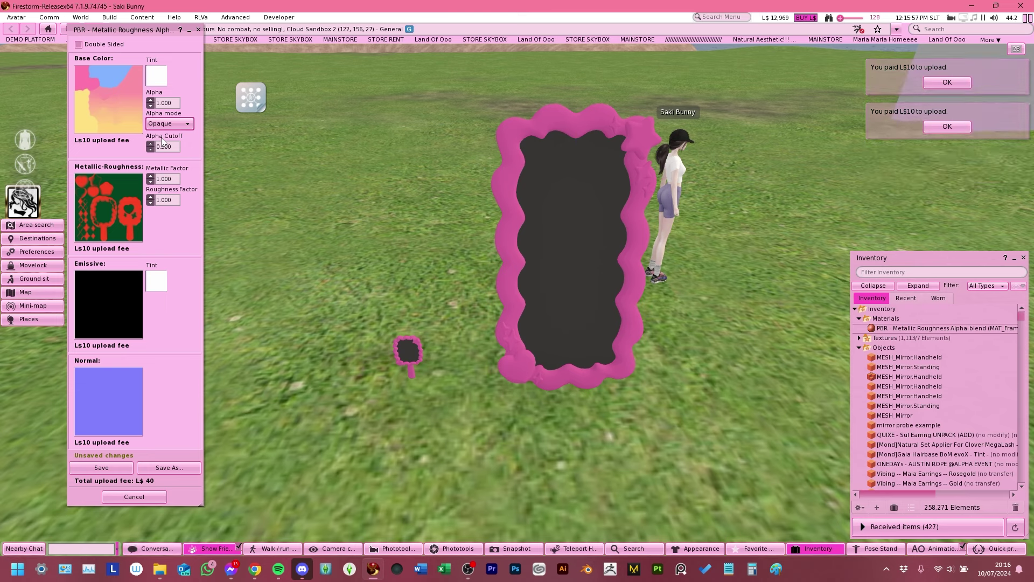
pyautogui.click(167, 124)
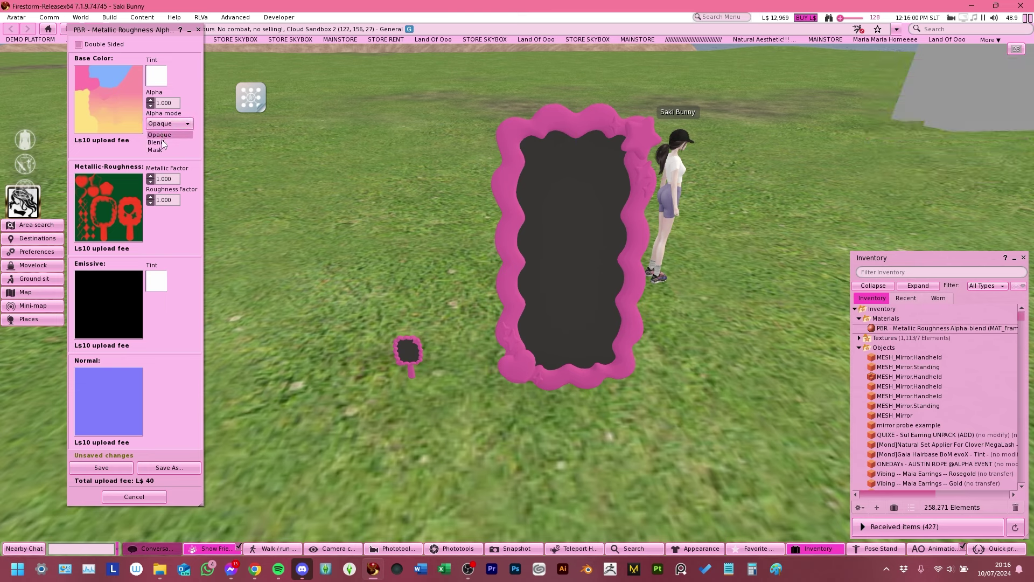
pyautogui.click(164, 137)
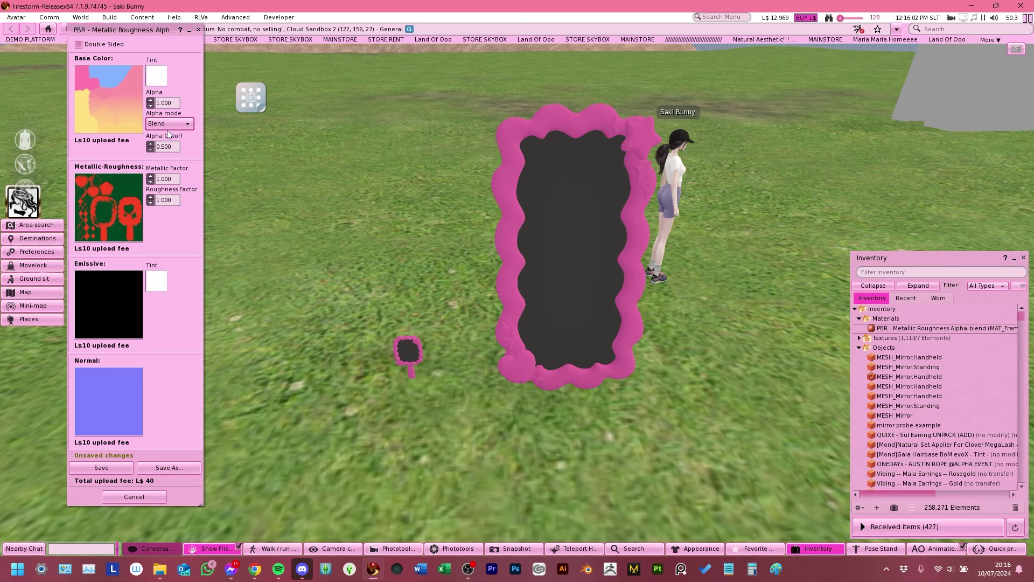
pyautogui.click(103, 468)
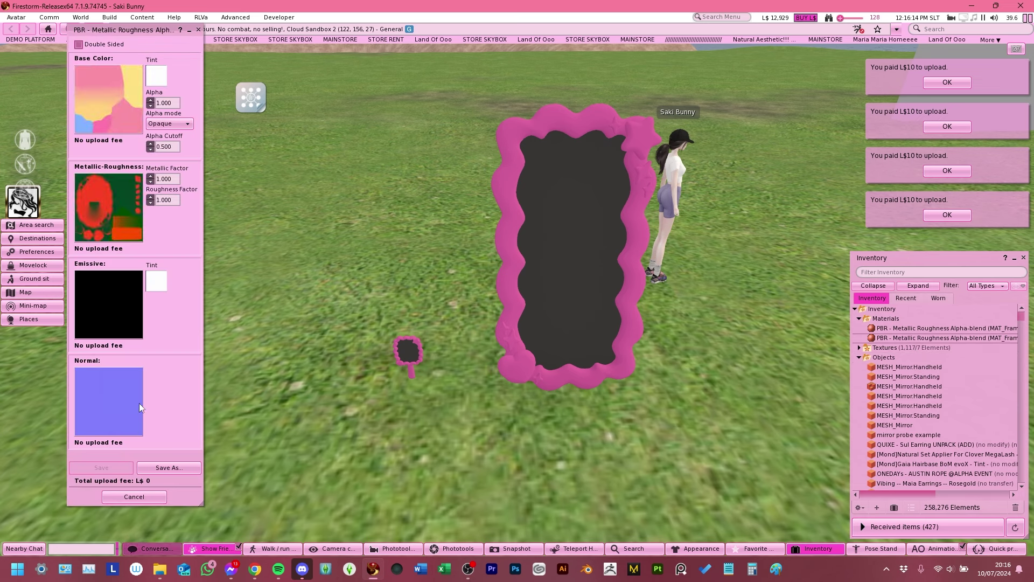
pyautogui.click(198, 29)
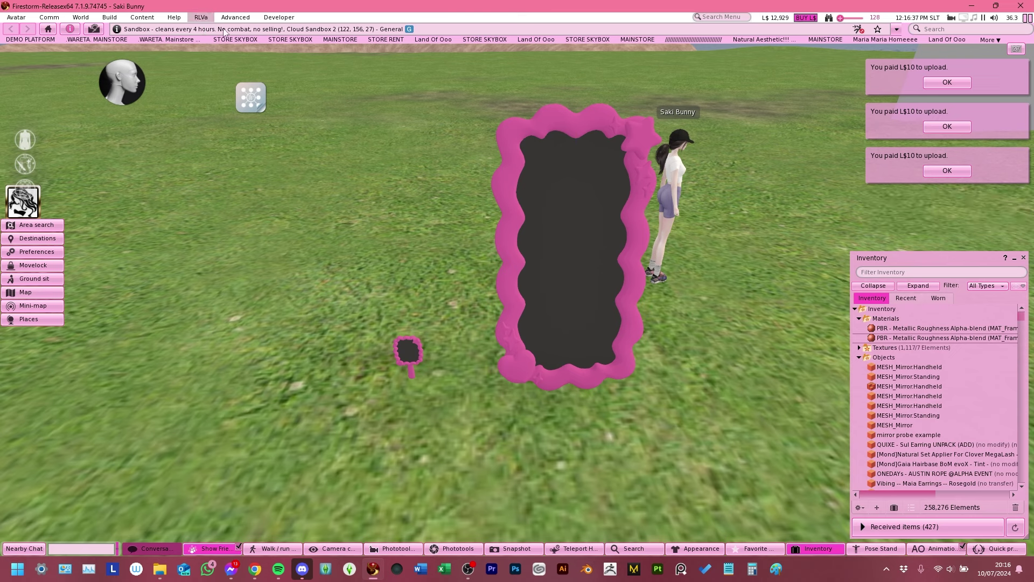
# Step: Edit the standing and handheld mirrors together and set their Blinn-Phong tint to white (255, 255, 255)
pyautogui.rightClick(541, 264)
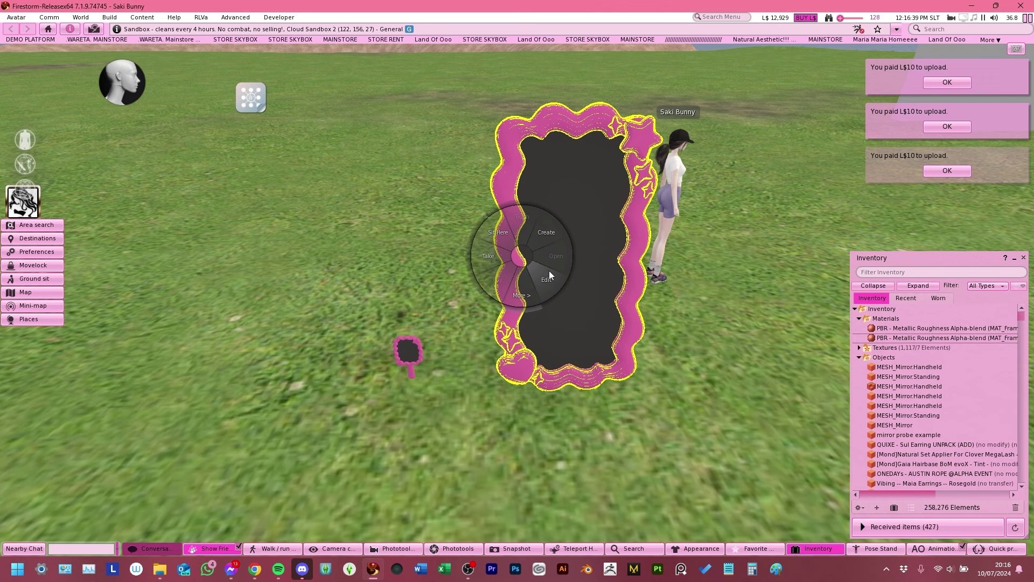
pyautogui.click(473, 300)
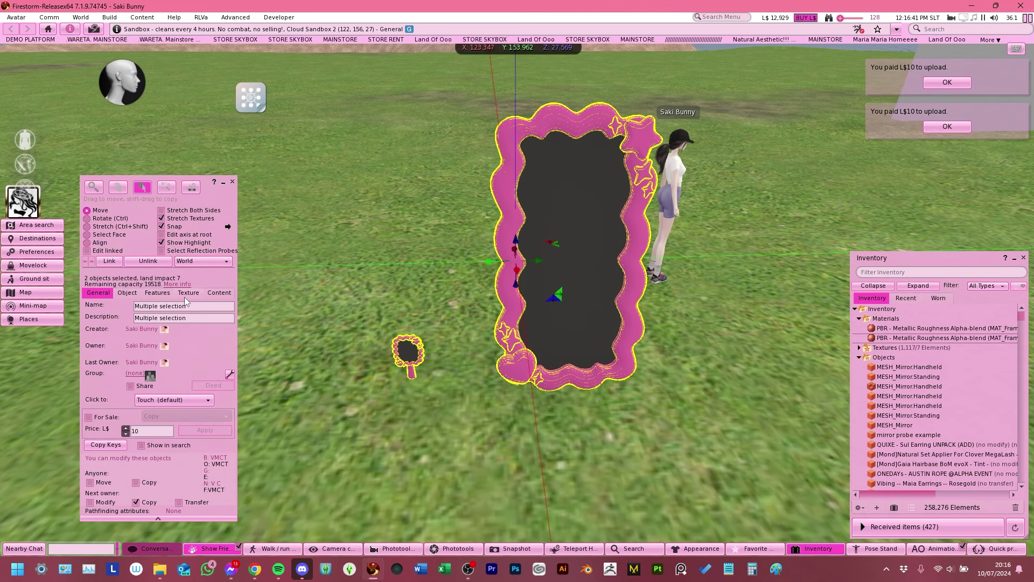
pyautogui.click(186, 293)
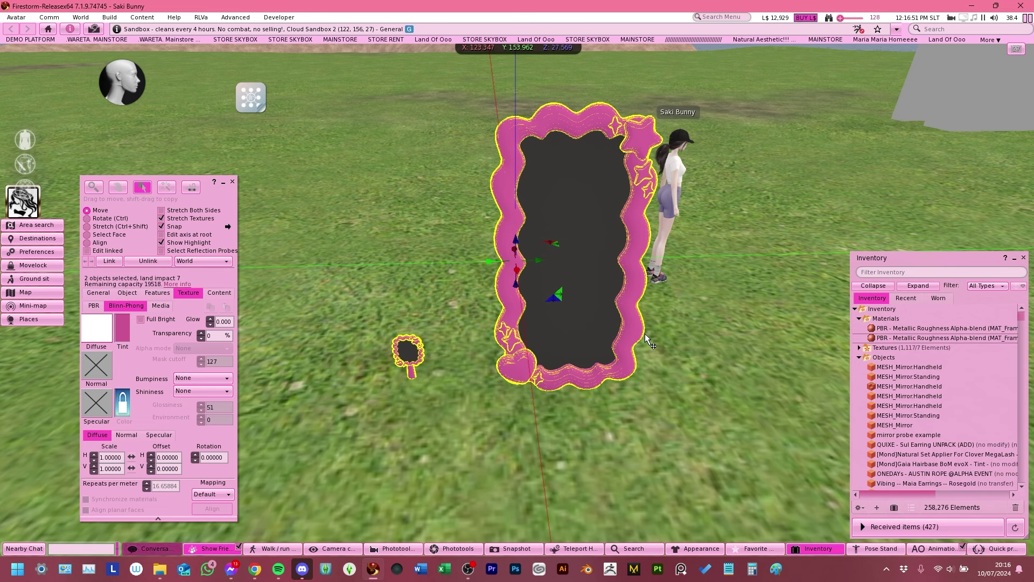
pyautogui.click(136, 327)
pyautogui.click(249, 351)
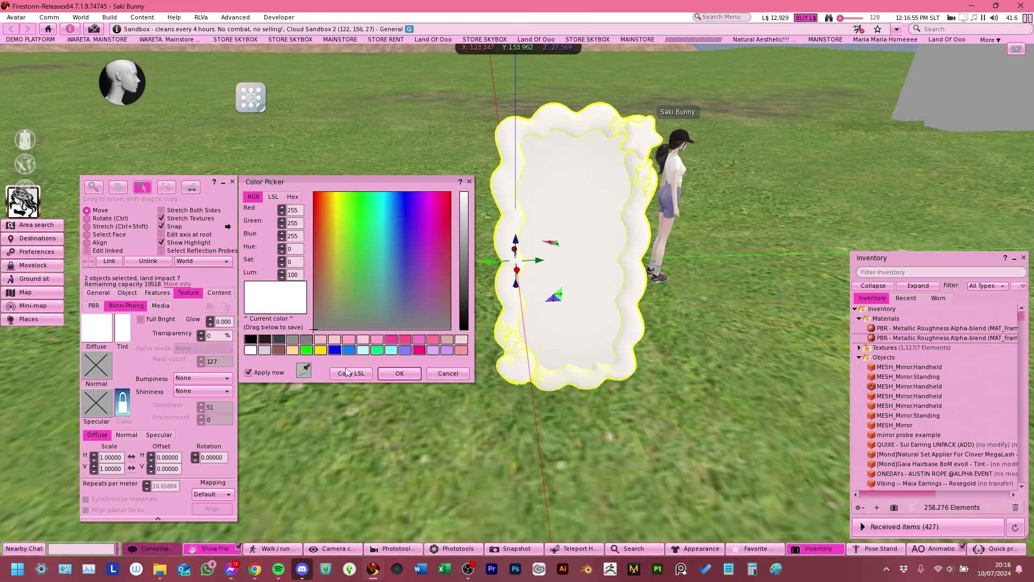
pyautogui.click(399, 373)
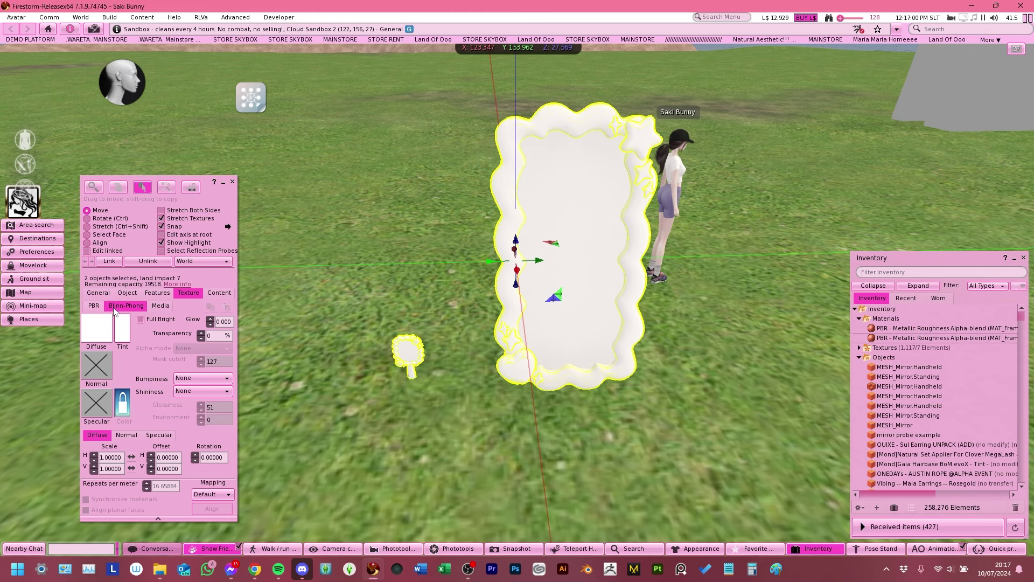
# Step: Show the PBR texture settings and select only the standing mirror's frame face
pyautogui.click(96, 306)
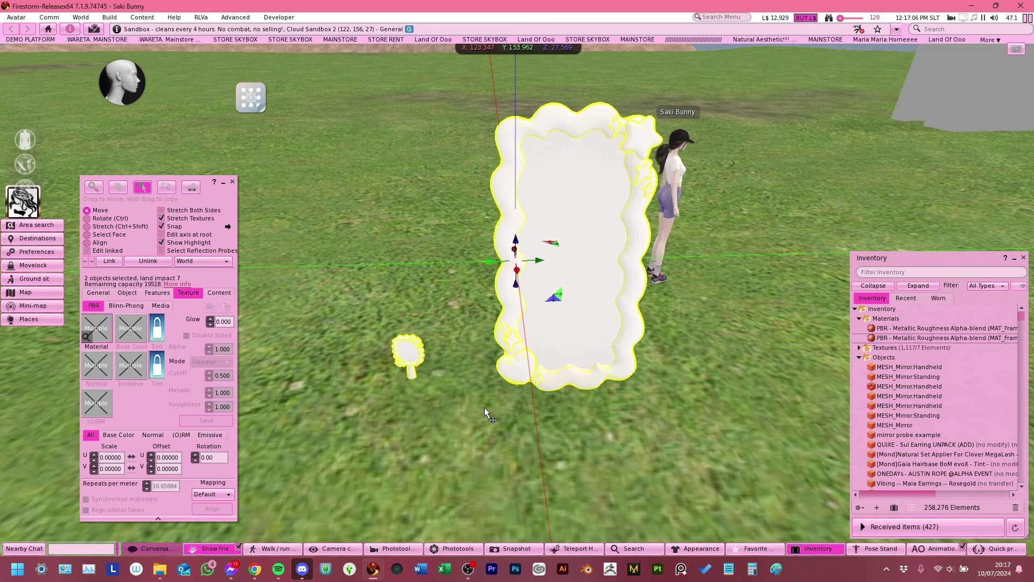
pyautogui.click(556, 253)
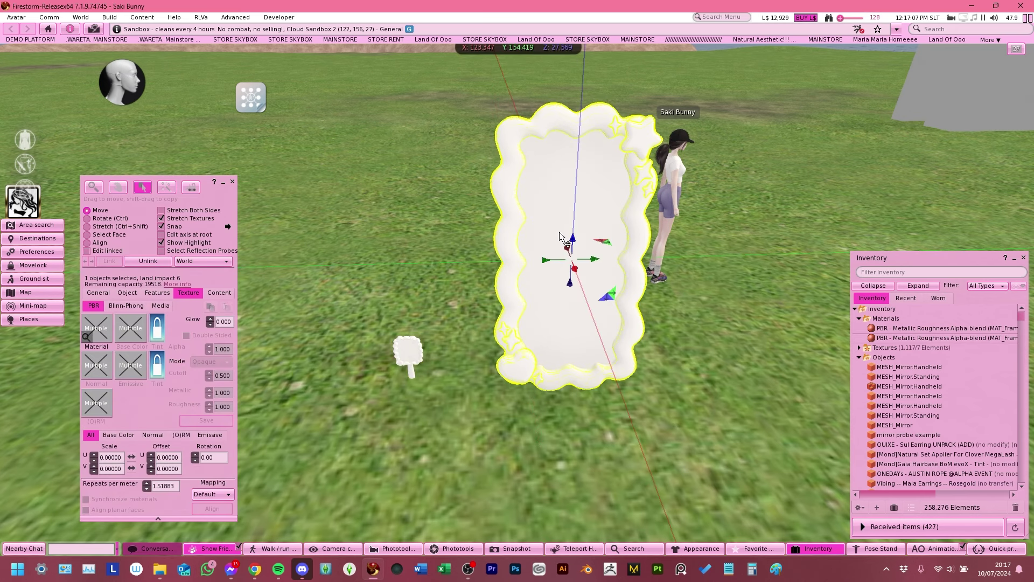
pyautogui.click(88, 235)
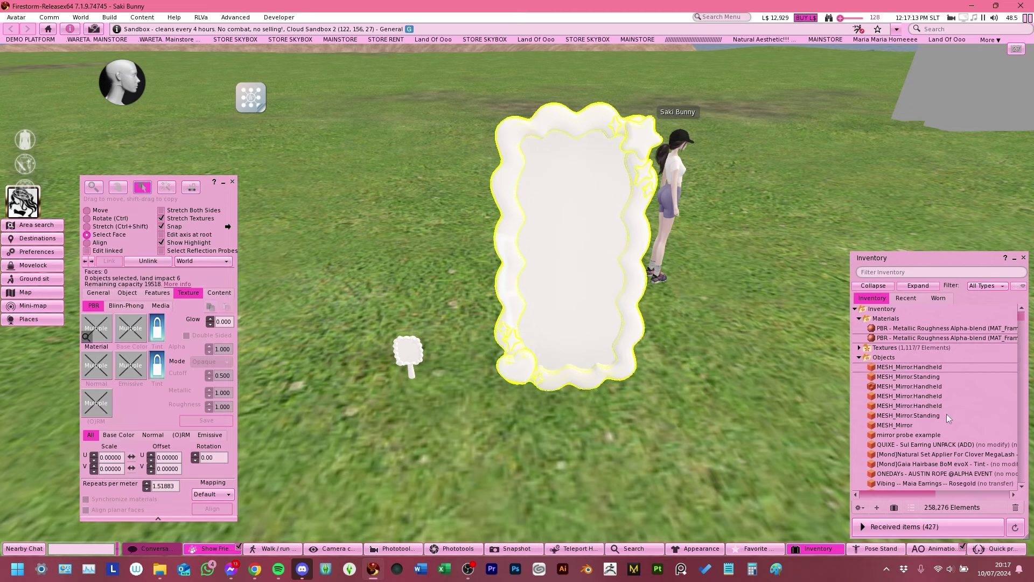
# Step: Rename the second material in the inventory's Materials folder as PBR - MAT_Frame.Standing
pyautogui.moveTo(922, 493); pyautogui.dragTo(899, 499)
pyautogui.rightClick(920, 338)
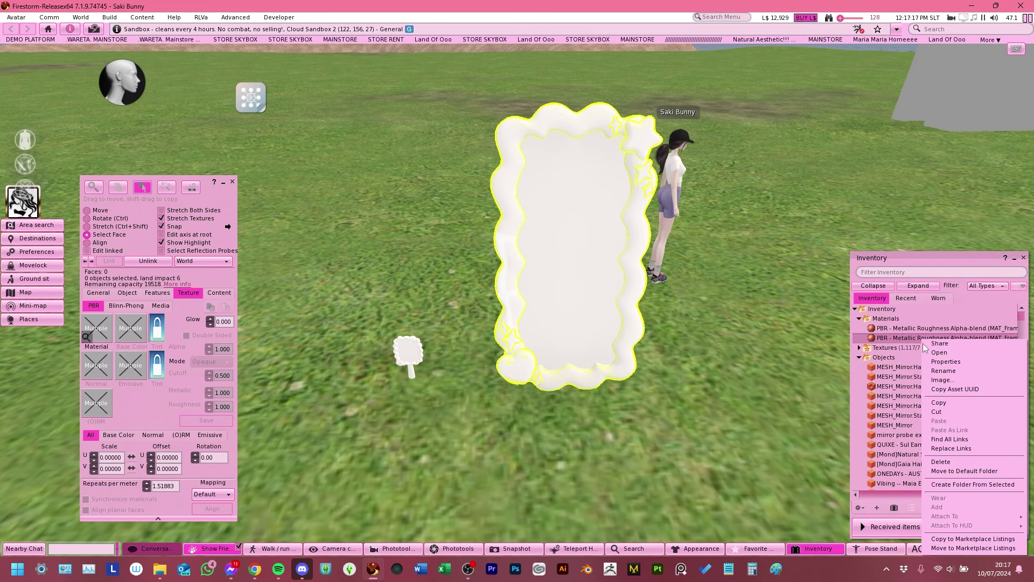
pyautogui.click(946, 367)
pyautogui.moveTo(988, 339); pyautogui.dragTo(823, 346)
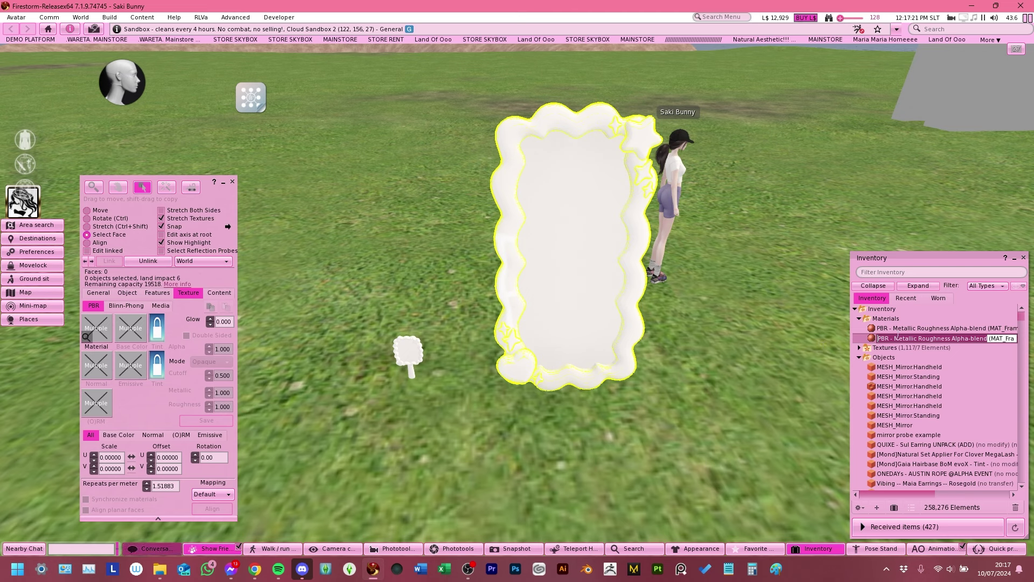
pyautogui.moveTo(896, 339); pyautogui.dragTo(994, 333)
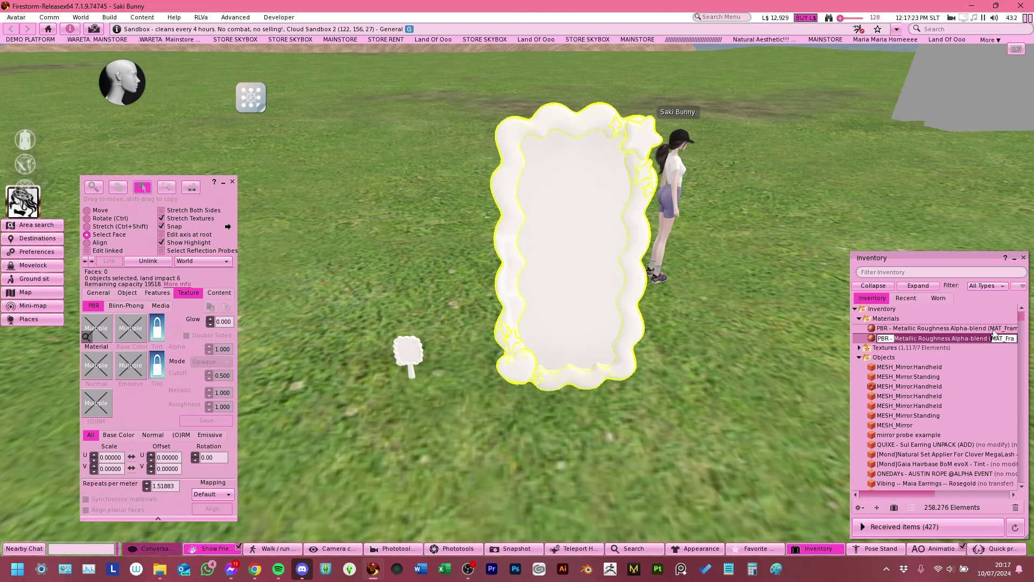
pyautogui.press('BackSpace')
pyautogui.press('Return')
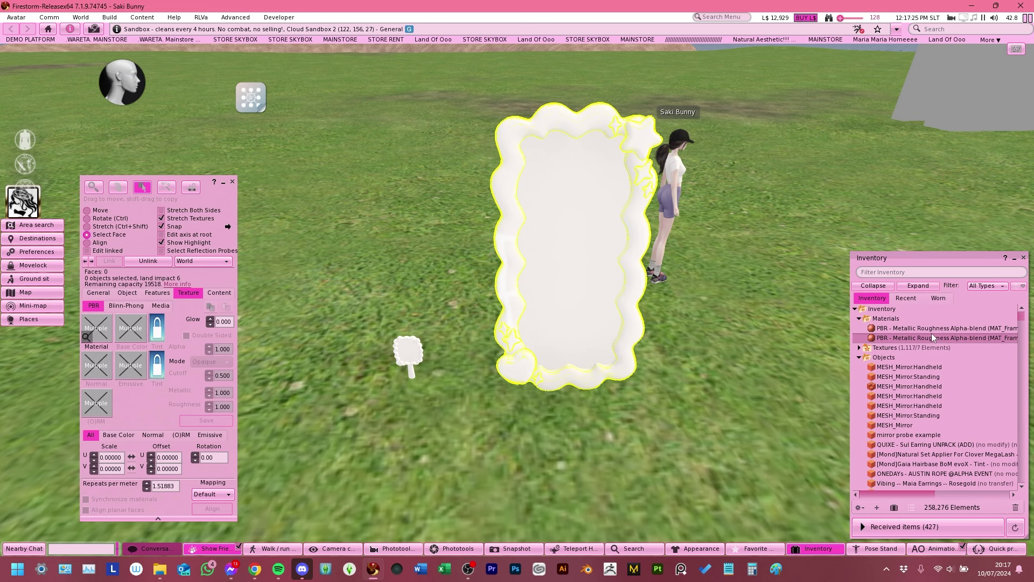
# Step: Rename the first material in the inventory's Materials folder as PBR - MAT_Frame.Handheld
pyautogui.rightClick(911, 330)
pyautogui.click(923, 362)
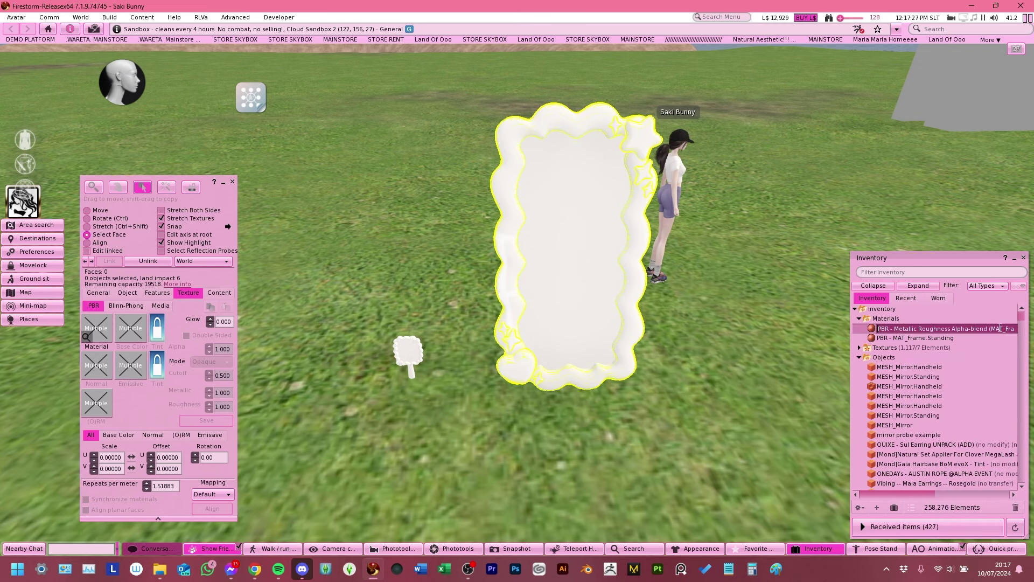
pyautogui.moveTo(992, 329); pyautogui.dragTo(918, 330)
pyautogui.press('Escape')
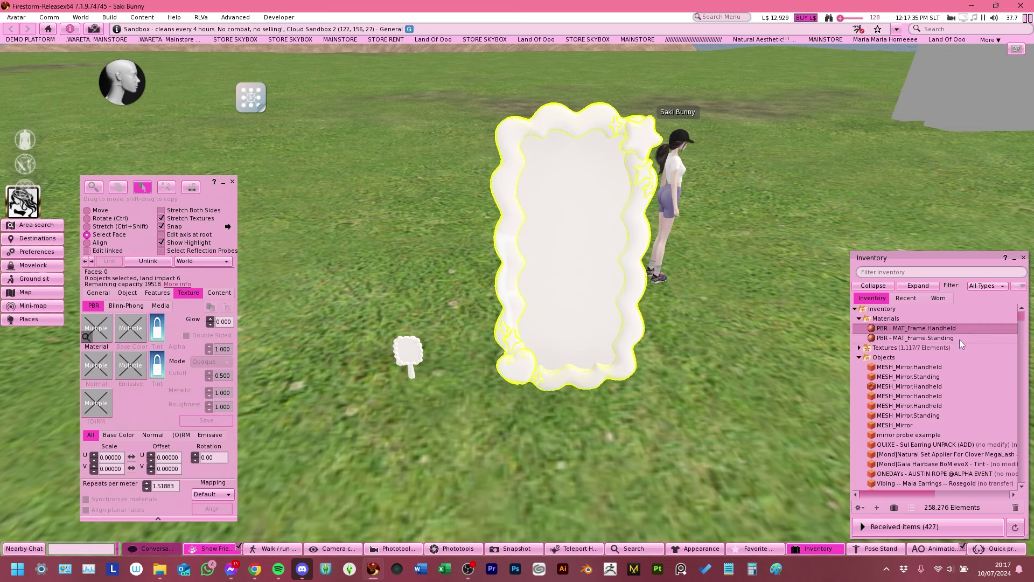
# Step: Apply PBR - MAT_Frame.Standing to the standing mirror's frame and PBR - MAT_Frame.Handheld to the handheld mirror's frame
pyautogui.click(958, 340)
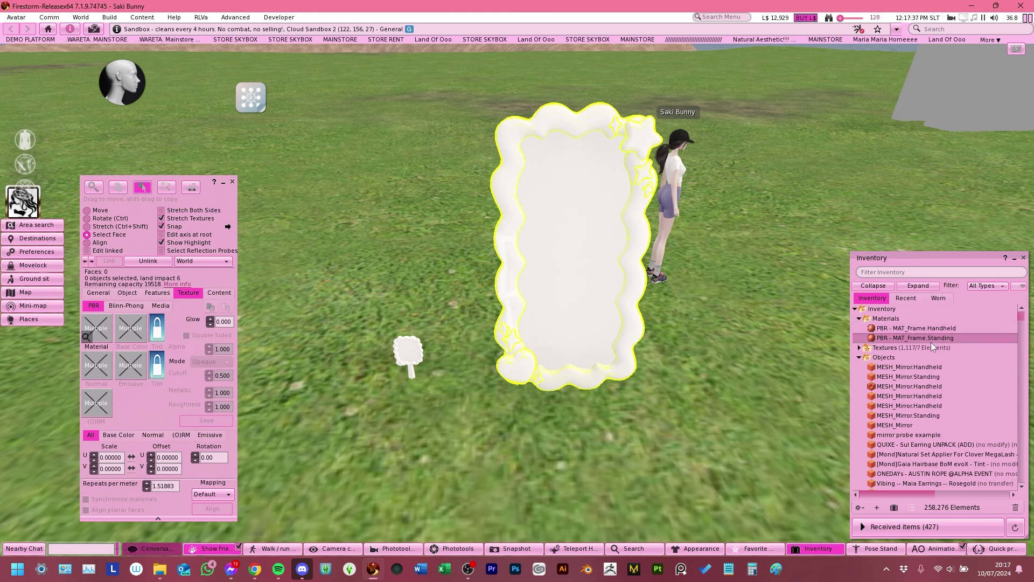
pyautogui.moveTo(919, 340); pyautogui.dragTo(98, 329)
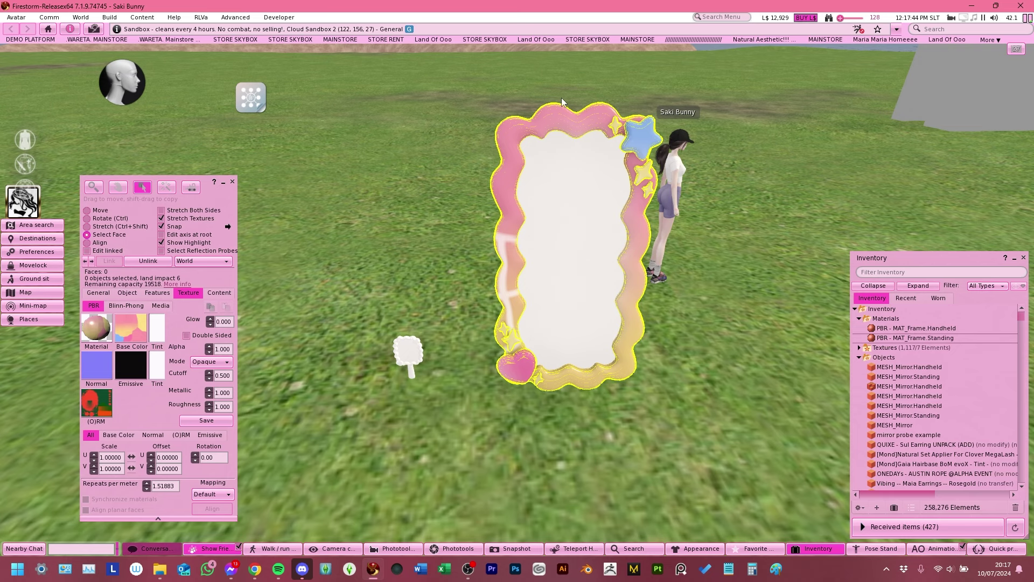
pyautogui.click(408, 348)
pyautogui.keyDown('alt'); pyautogui.click(411, 353); pyautogui.keyUp('alt')
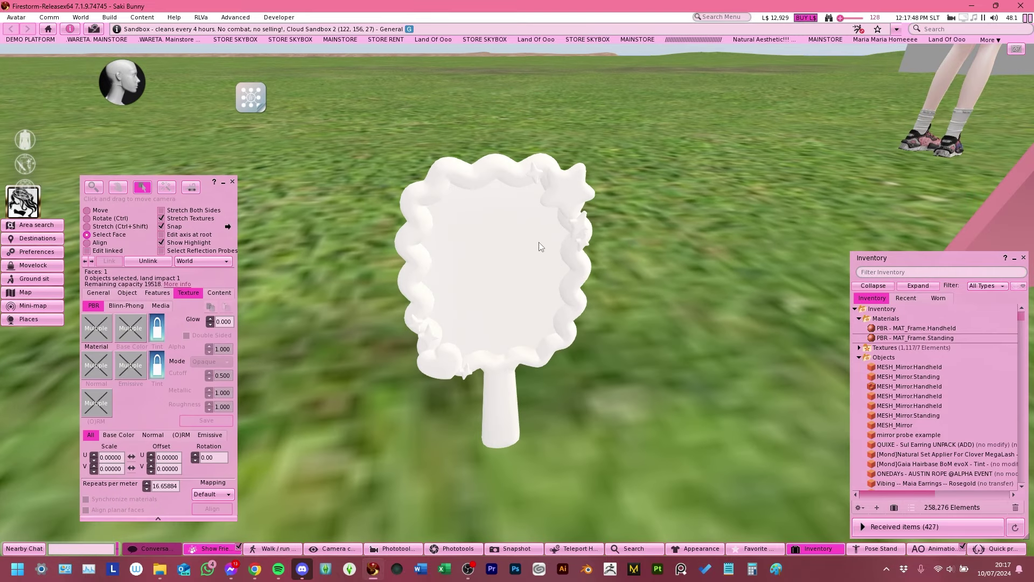
pyautogui.click(561, 188)
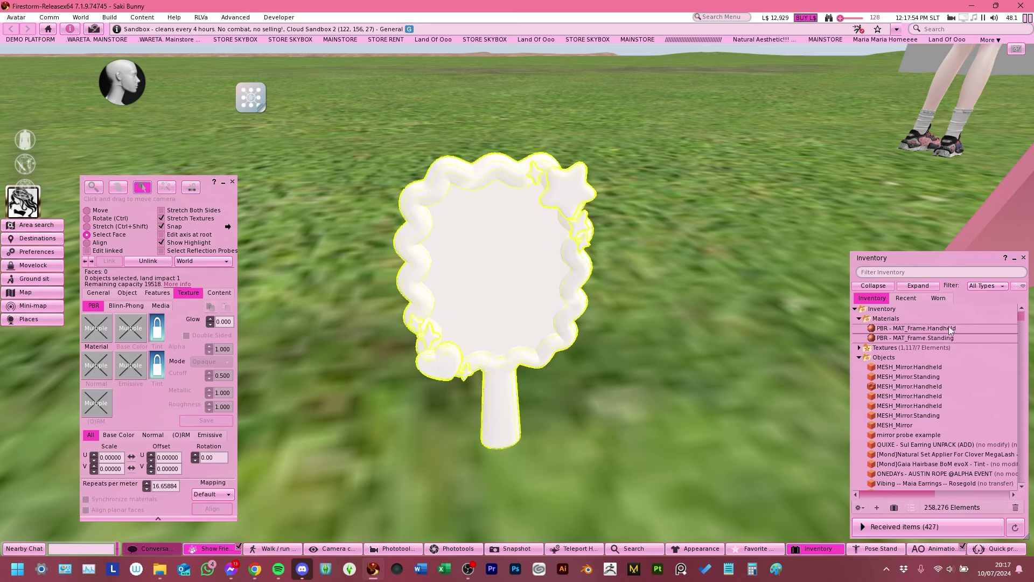
pyautogui.moveTo(949, 326); pyautogui.dragTo(558, 190)
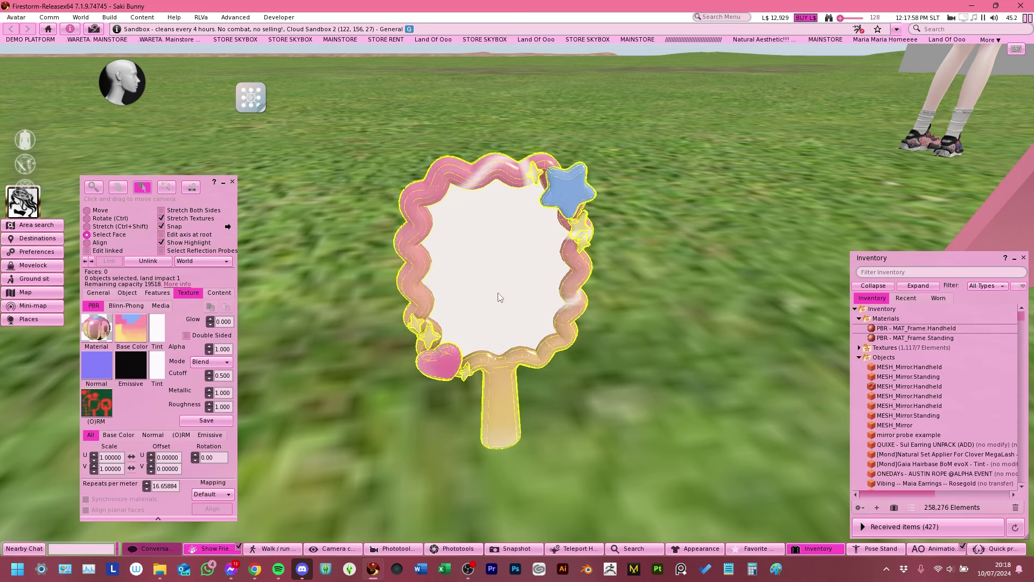
pyautogui.click(232, 182)
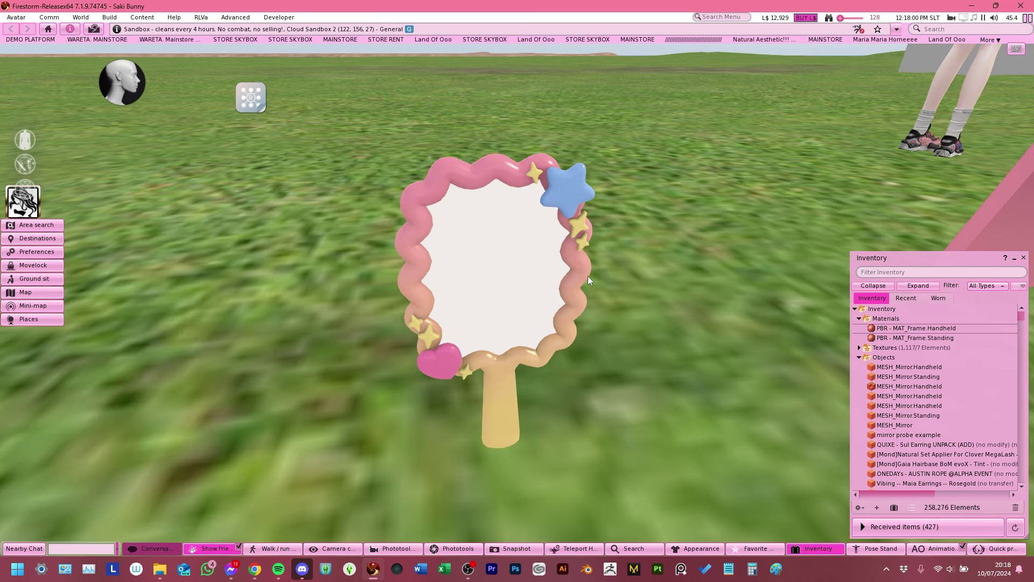
# Step: Open the PBR - MAT_Frame.Handheld material from the inventory, set its alpha mode to Opaque, and save it
pyautogui.keyDown('ctrl'); pyautogui.keyDown('alt'); pyautogui.moveTo(561, 282); pyautogui.dragTo(485, 304); pyautogui.keyUp('alt'); pyautogui.keyUp('ctrl')
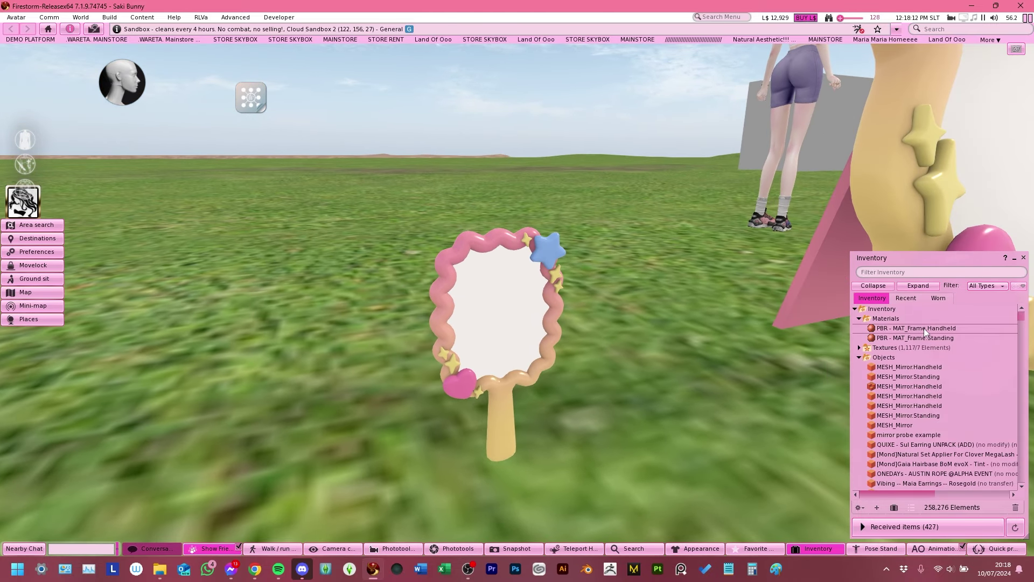
pyautogui.doubleClick(924, 328)
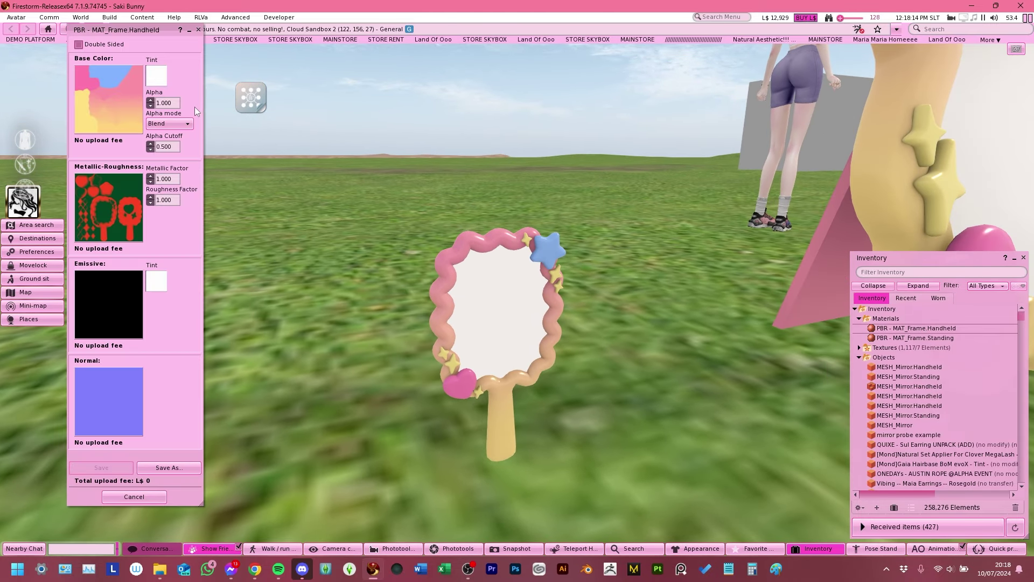
pyautogui.click(169, 125)
pyautogui.click(162, 134)
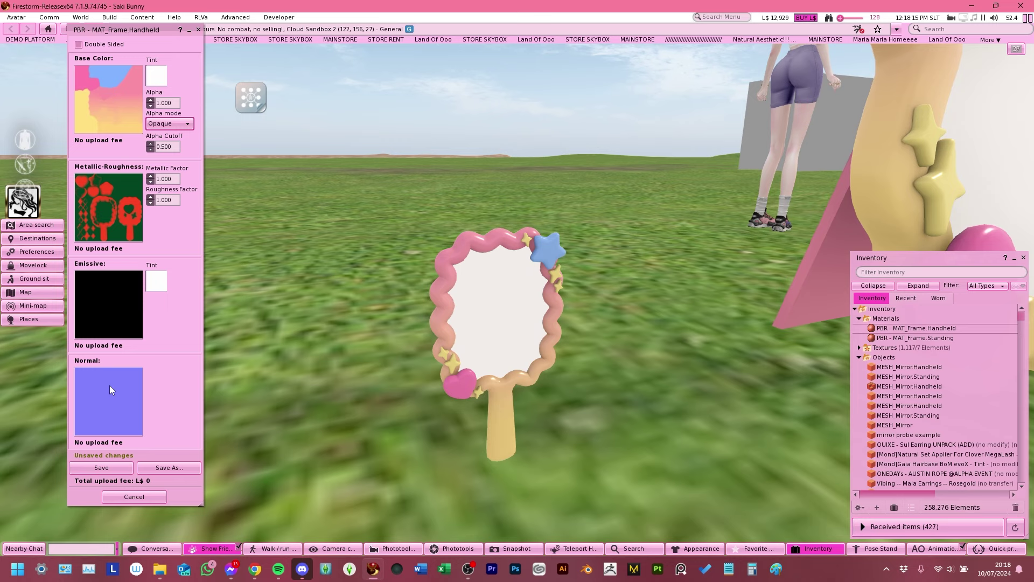
pyautogui.click(100, 469)
pyautogui.click(199, 31)
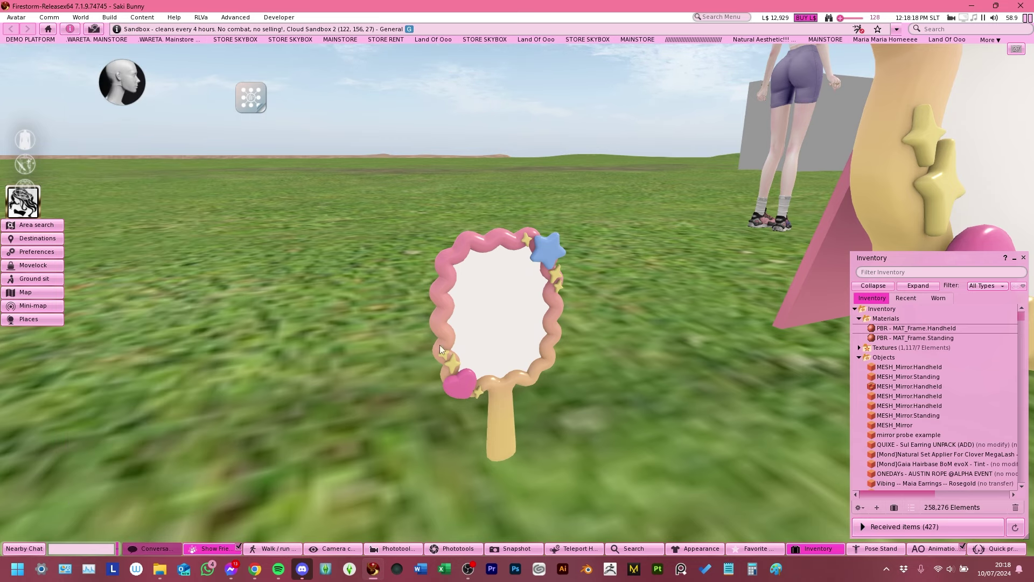
# Step: Edit the handheld mirror's frame face and set its PBR alpha mode to Opaque
pyautogui.keyDown('alt'); pyautogui.moveTo(478, 364); pyautogui.dragTo(511, 289); pyautogui.keyUp('alt')
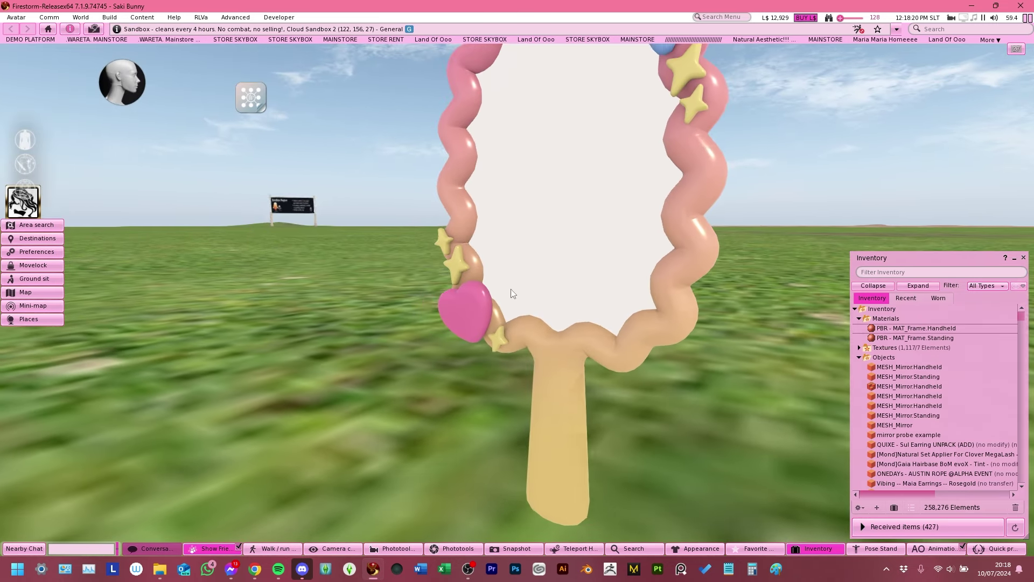
pyautogui.rightClick(473, 295)
pyautogui.click(496, 318)
pyautogui.click(115, 235)
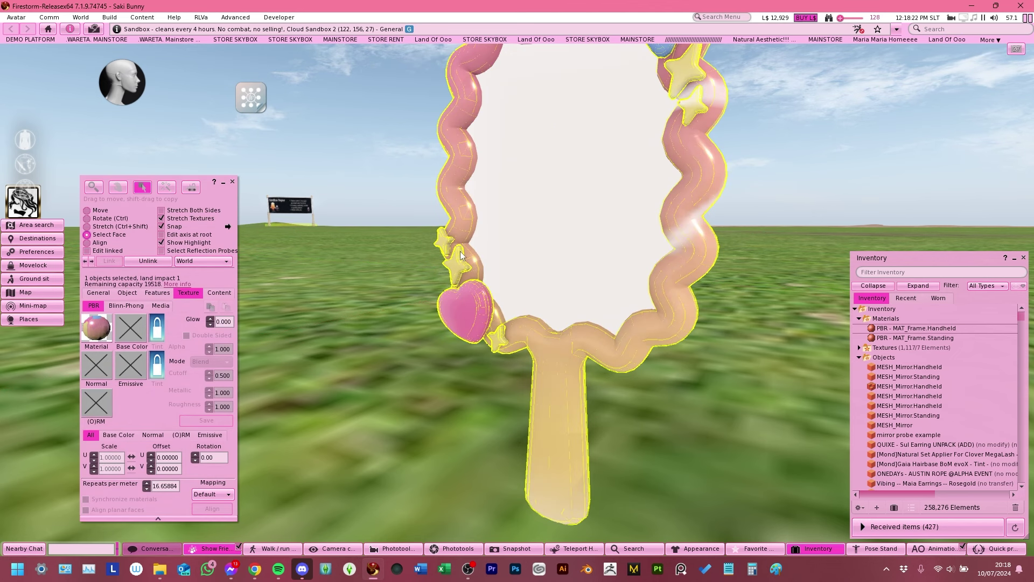
pyautogui.click(209, 362)
pyautogui.click(203, 372)
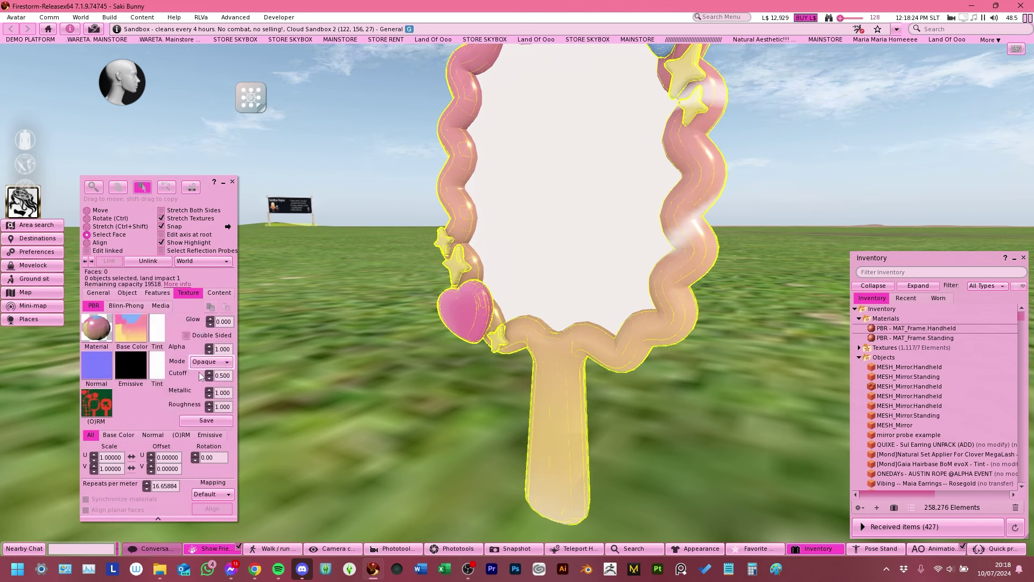
pyautogui.click(206, 420)
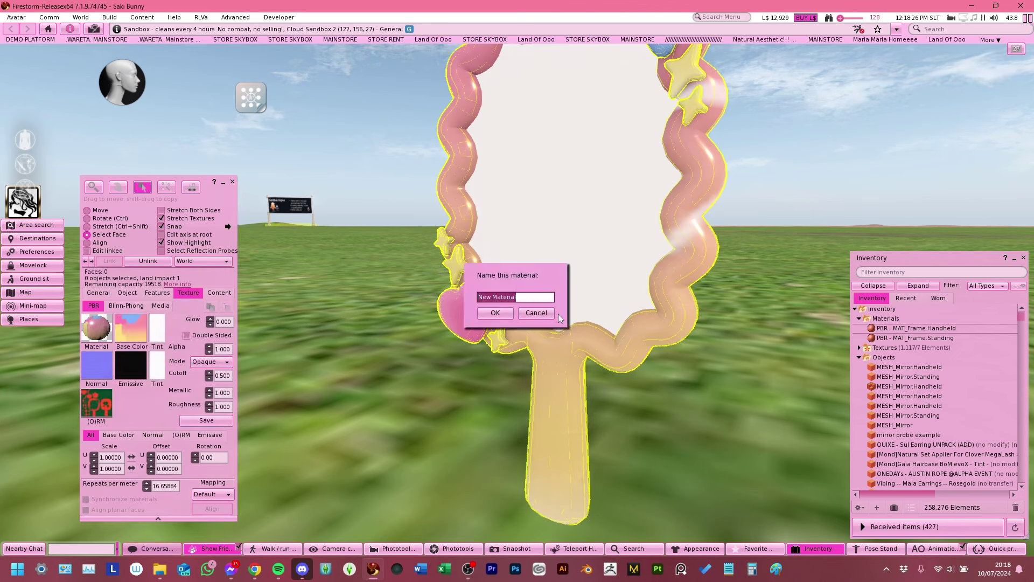
pyautogui.click(538, 313)
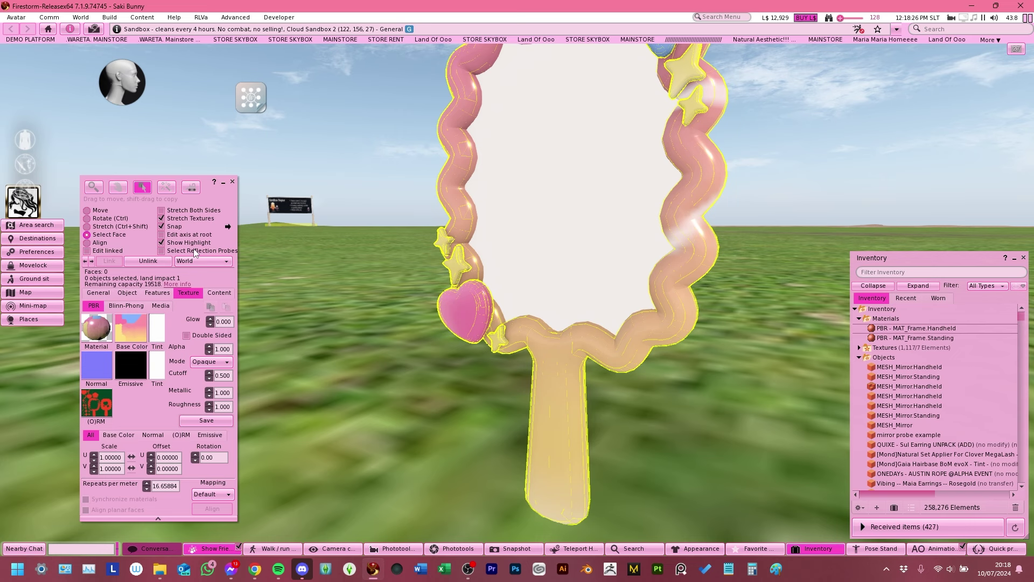
# Step: Adjust the sun in the personal lighting settings to azimuth 22.93 and elevation 43.62 to relight the two mirrors
pyautogui.click(233, 182)
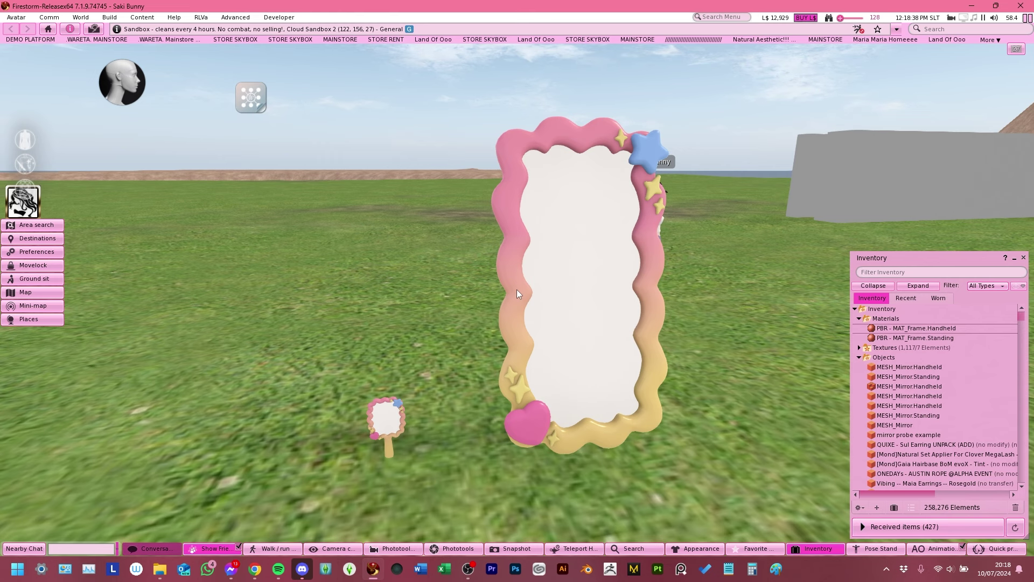
pyautogui.scroll(-3, 542, 284)
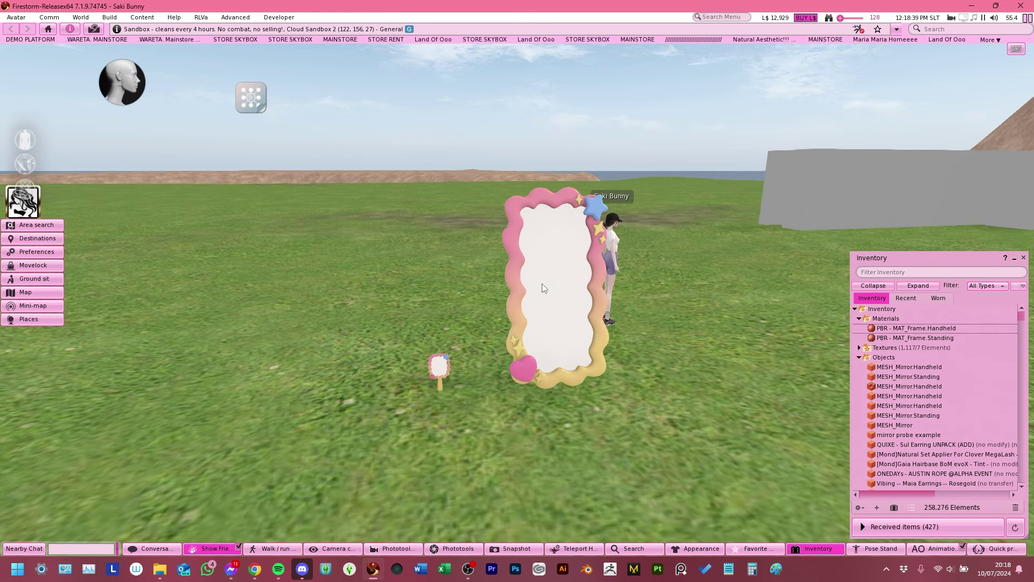
pyautogui.scroll(3, 542, 283)
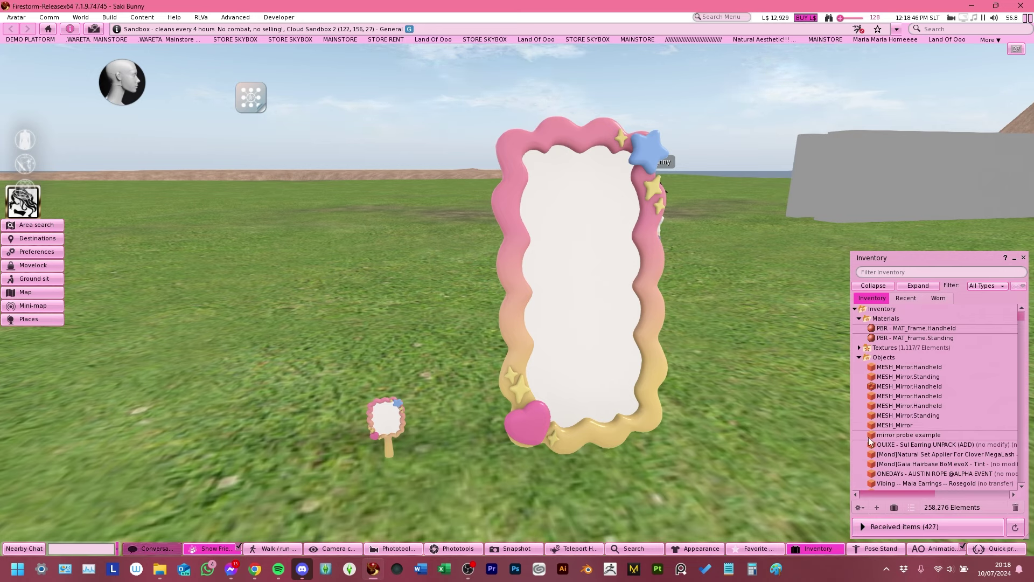
pyautogui.click(1000, 549)
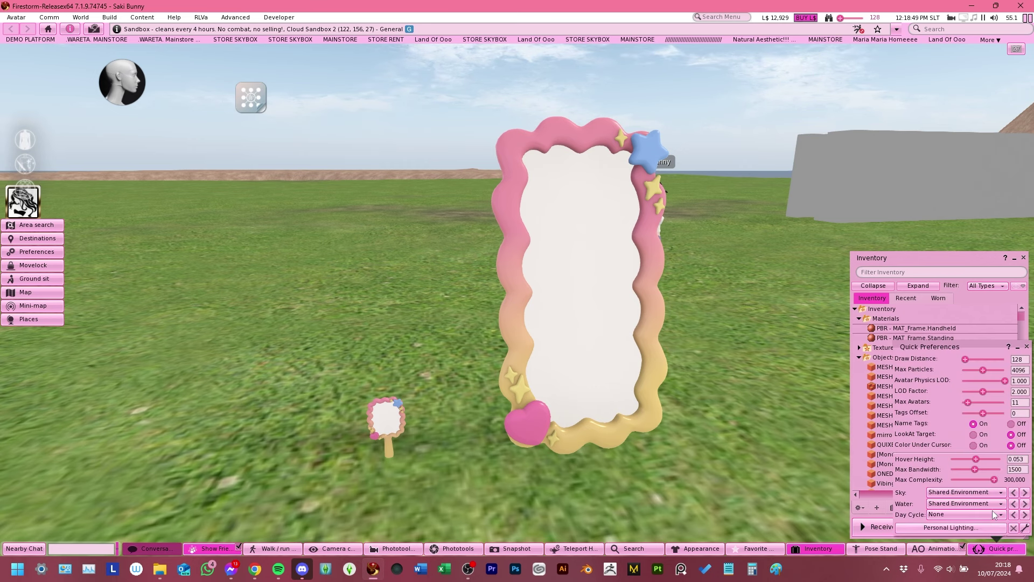
pyautogui.click(951, 527)
pyautogui.moveTo(736, 309); pyautogui.dragTo(224, 101)
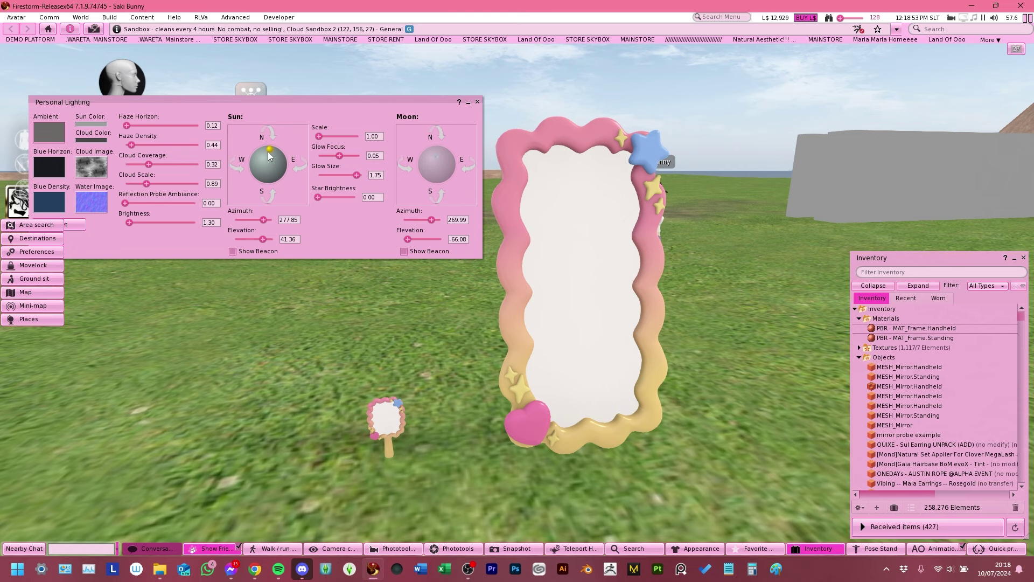
pyautogui.moveTo(269, 153); pyautogui.dragTo(285, 156)
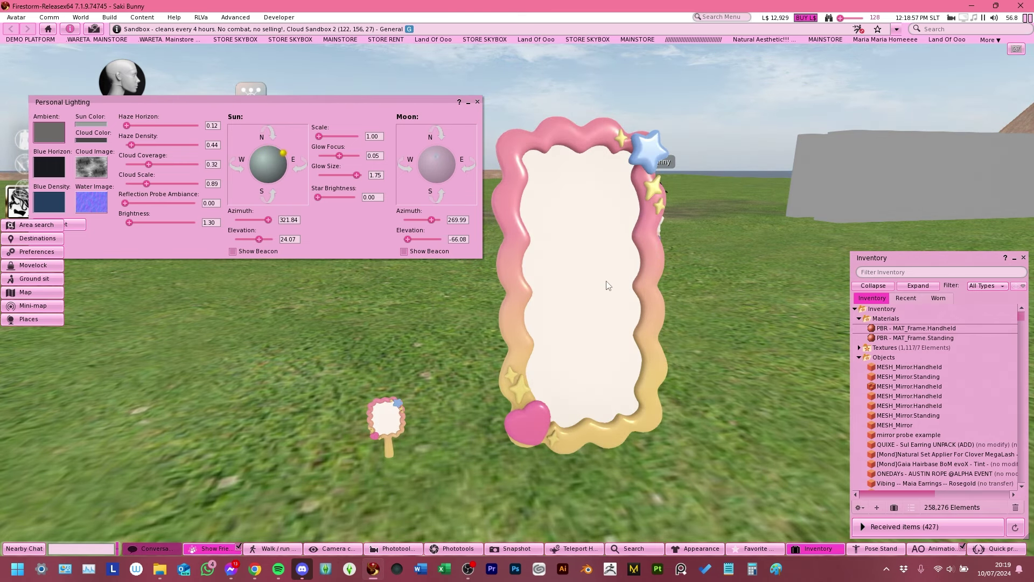
pyautogui.keyDown('alt'); pyautogui.moveTo(580, 275); pyautogui.dragTo(508, 290); pyautogui.keyUp('alt')
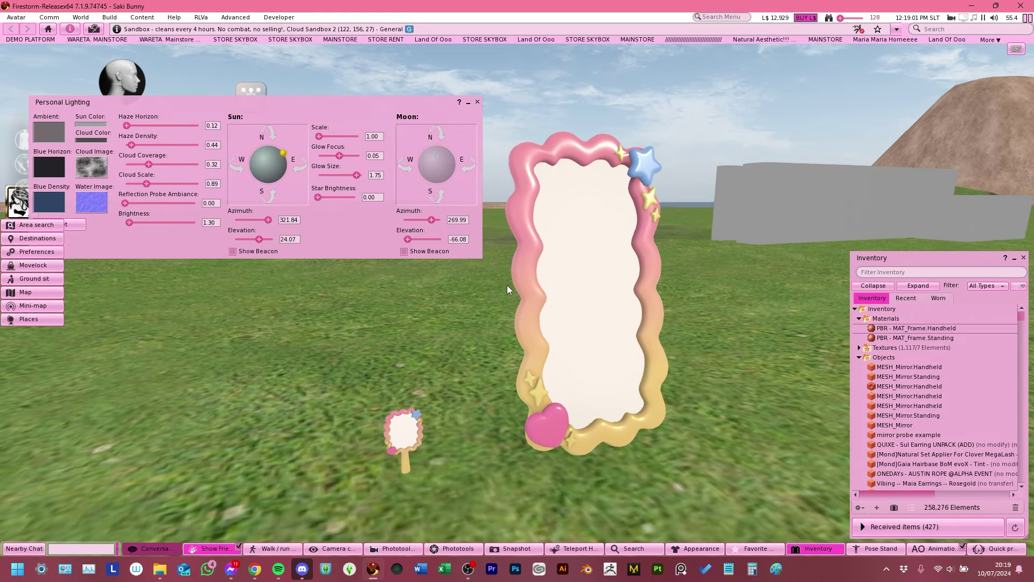
pyautogui.moveTo(273, 169); pyautogui.dragTo(282, 150)
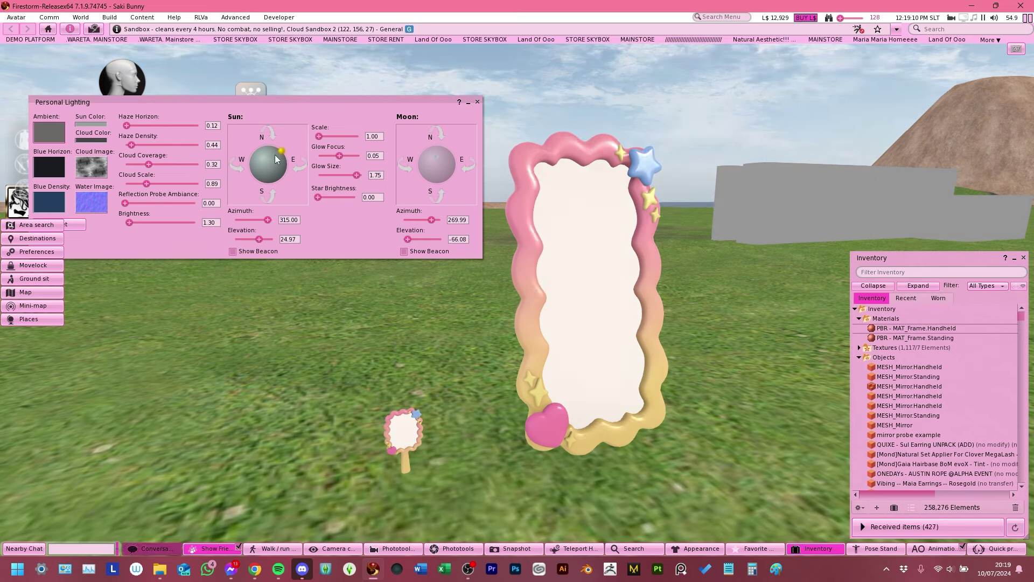
pyautogui.moveTo(275, 155); pyautogui.dragTo(282, 170)
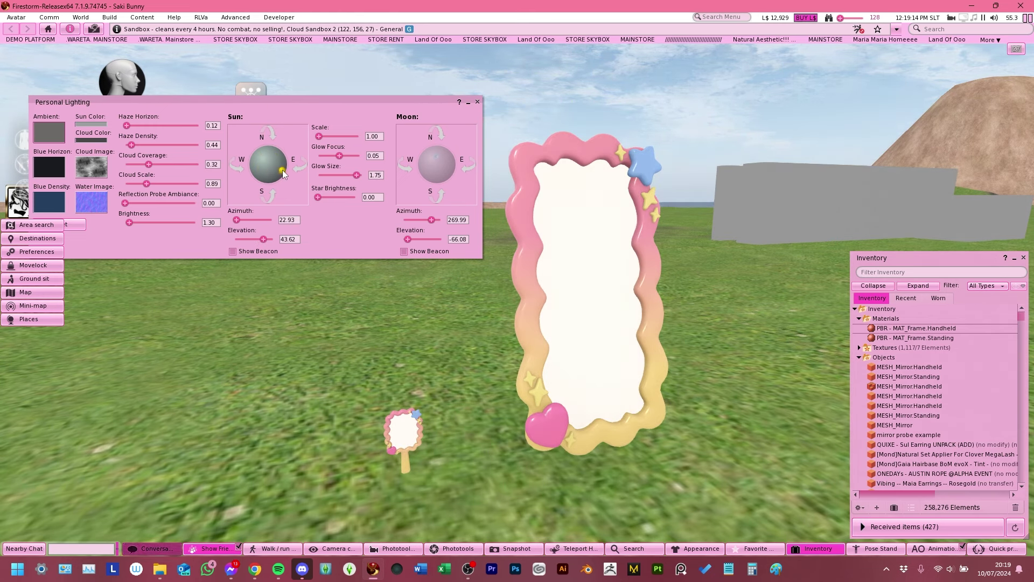
pyautogui.click(477, 102)
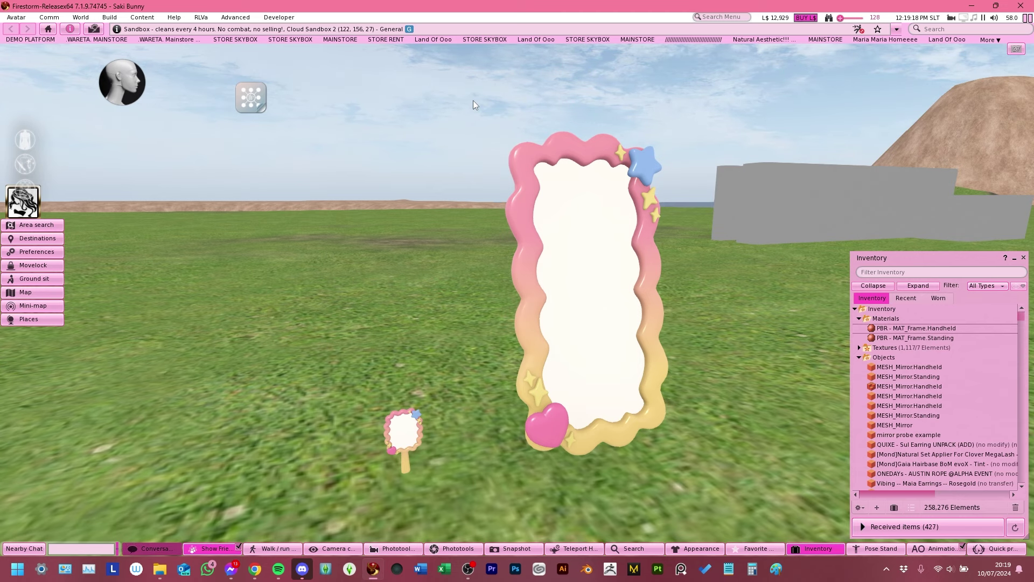
# Step: Select the glass faces of both the standing and handheld mirrors and apply the Blank PBR material to them
pyautogui.keyDown('alt'); pyautogui.moveTo(588, 282); pyautogui.dragTo(517, 291); pyautogui.keyUp('alt')
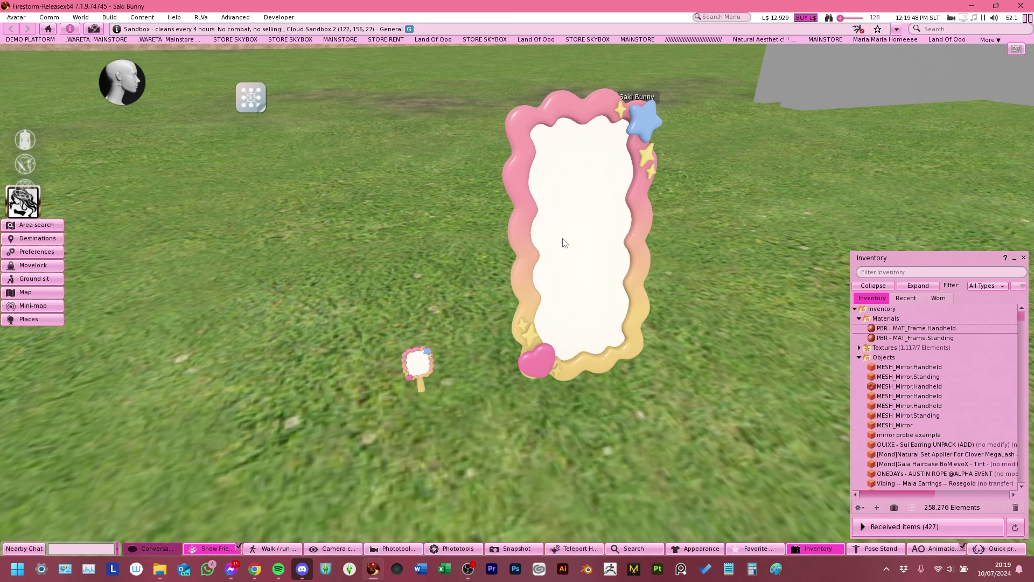
pyautogui.rightClick(579, 205)
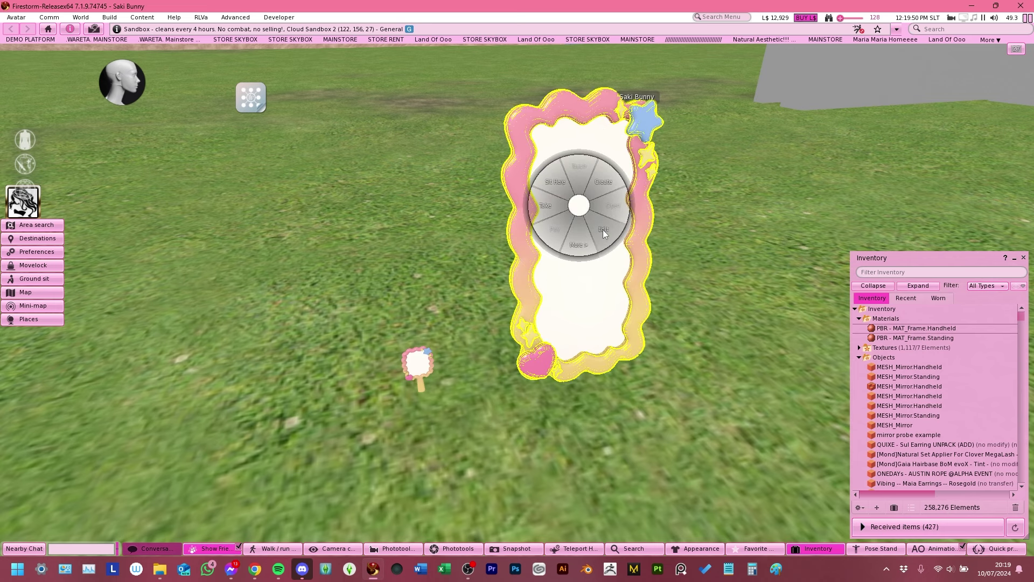
pyautogui.click(603, 230)
pyautogui.click(86, 234)
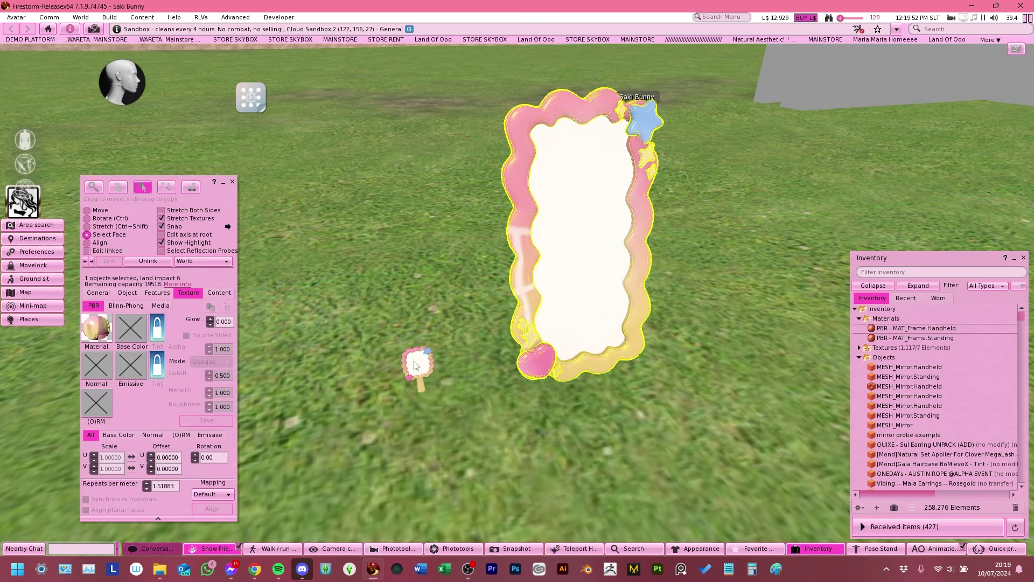
pyautogui.click(428, 365)
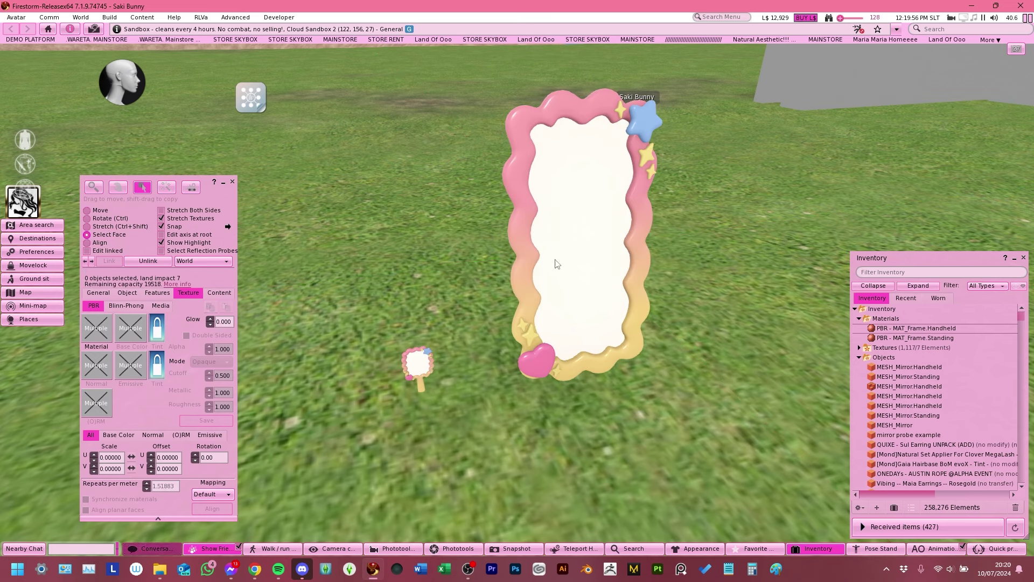
pyautogui.click(98, 334)
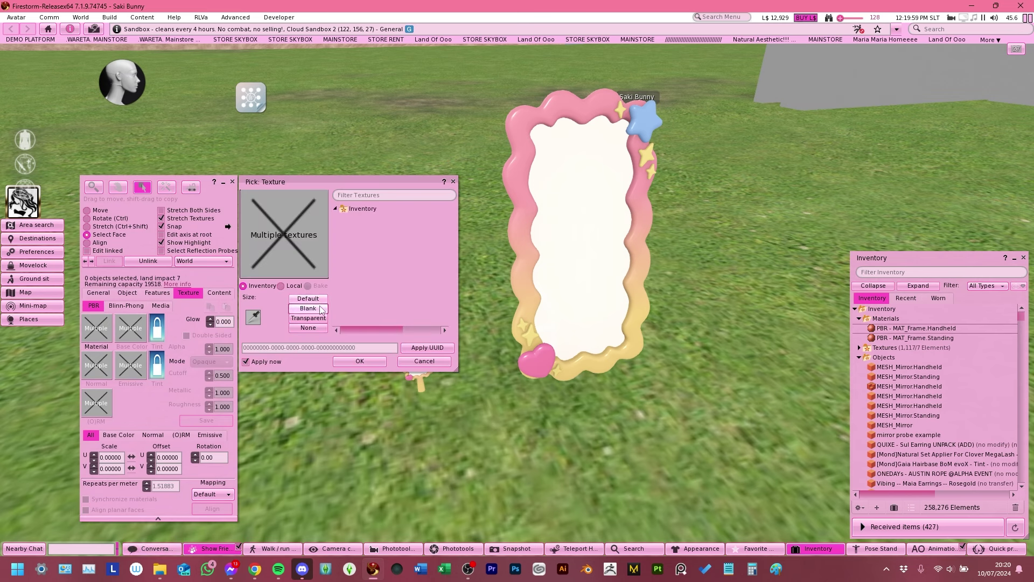
pyautogui.click(360, 361)
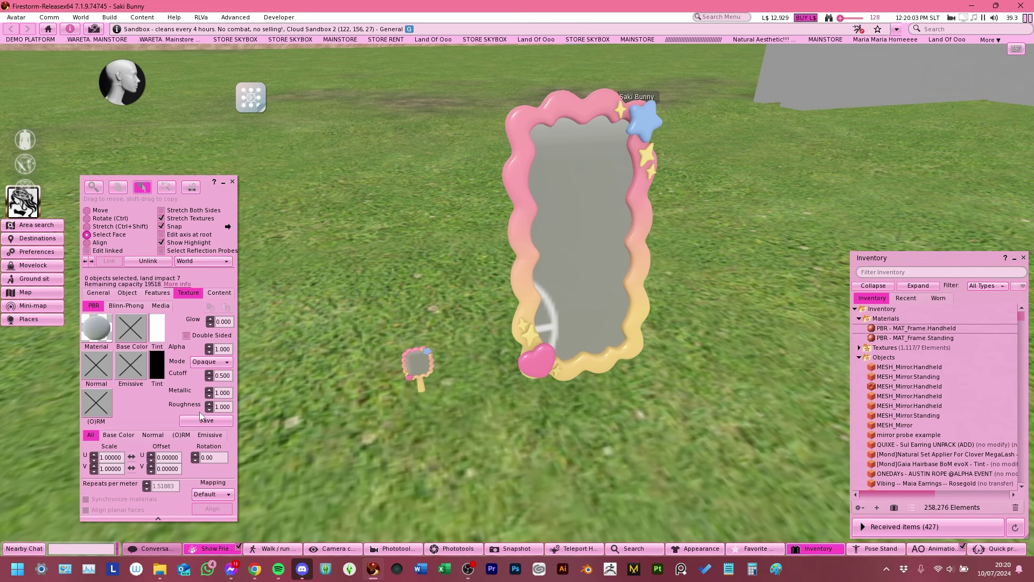
# Step: Set the glass faces' PBR base color texture to Blank and their roughness to 0, and finish editing
pyautogui.click(134, 336)
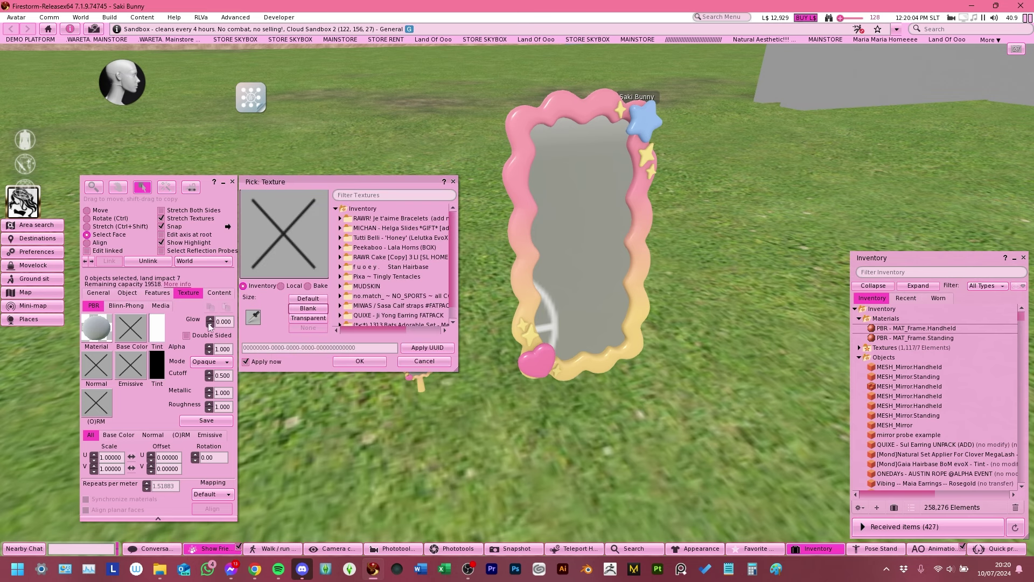
pyautogui.click(319, 309)
pyautogui.click(361, 360)
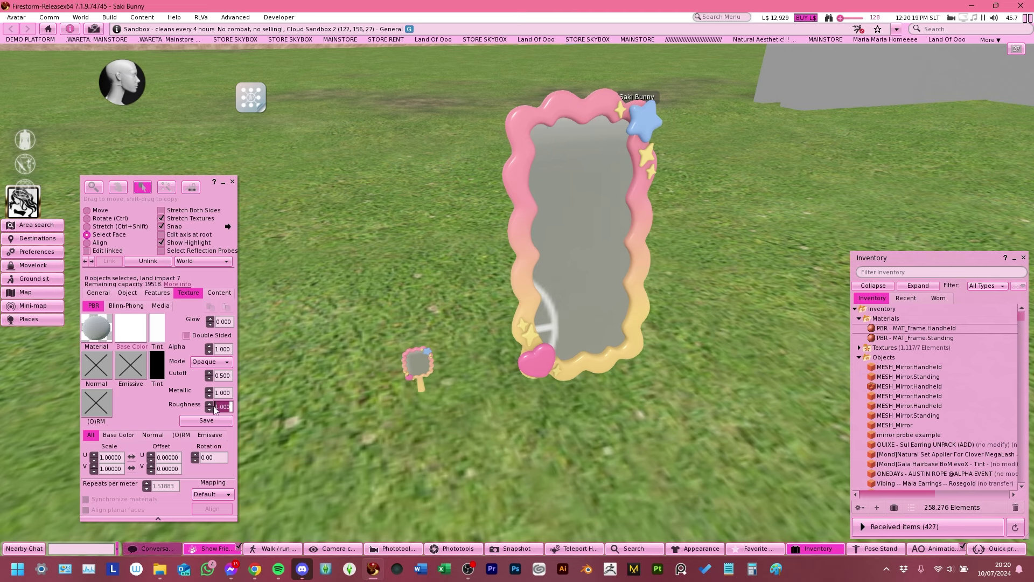
pyautogui.press('Return')
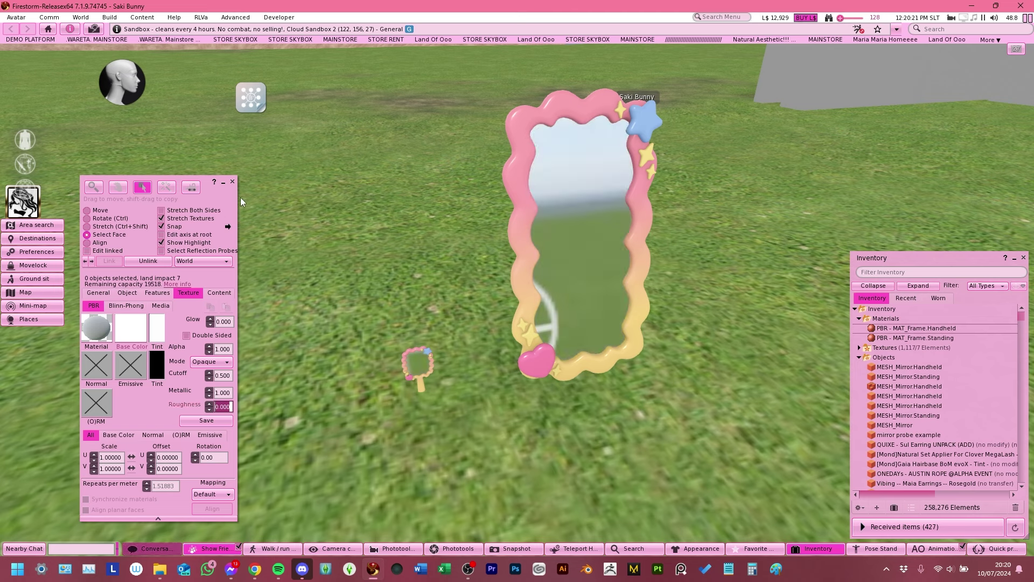
pyautogui.click(232, 182)
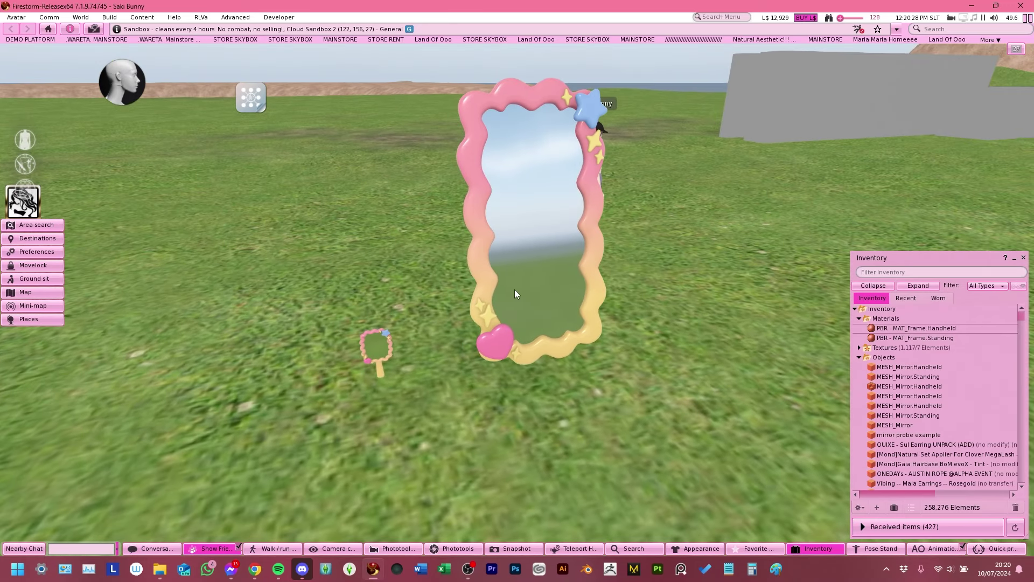
pyautogui.rightClick(524, 242)
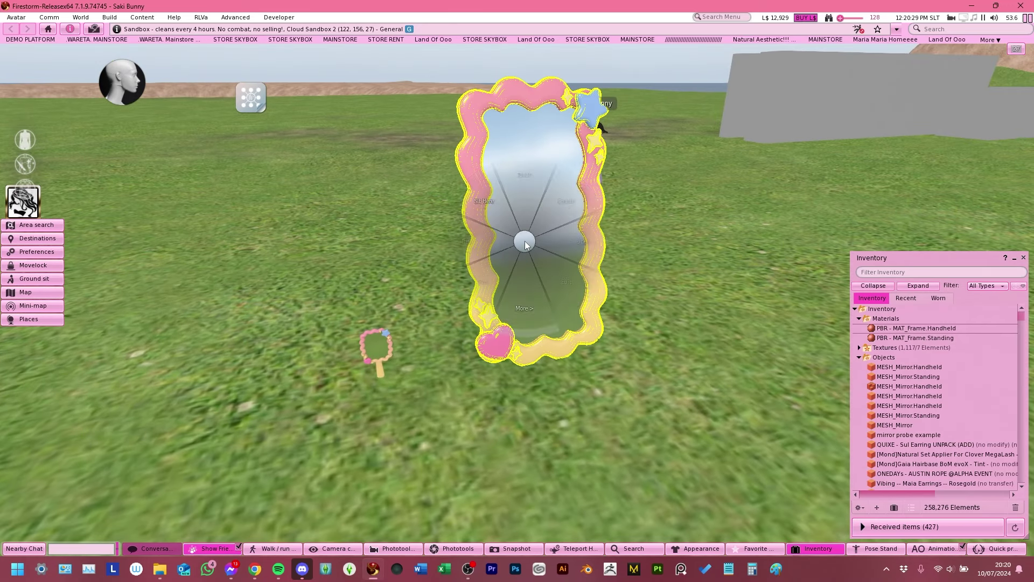
pyautogui.click(555, 266)
pyautogui.moveTo(536, 240); pyautogui.dragTo(563, 161)
pyautogui.click(233, 181)
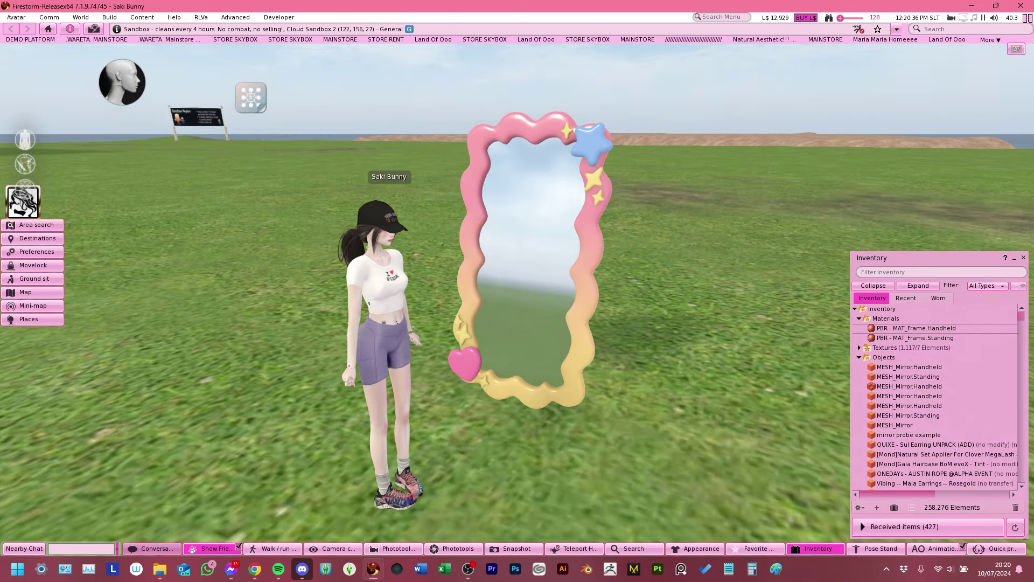
# Step: Open the standing mirror's object properties and copy its position values, then end the edit
pyautogui.keyDown('alt'); pyautogui.moveTo(532, 234); pyautogui.dragTo(532, 235); pyautogui.keyUp('alt')
pyautogui.rightClick(532, 233)
pyautogui.click(555, 257)
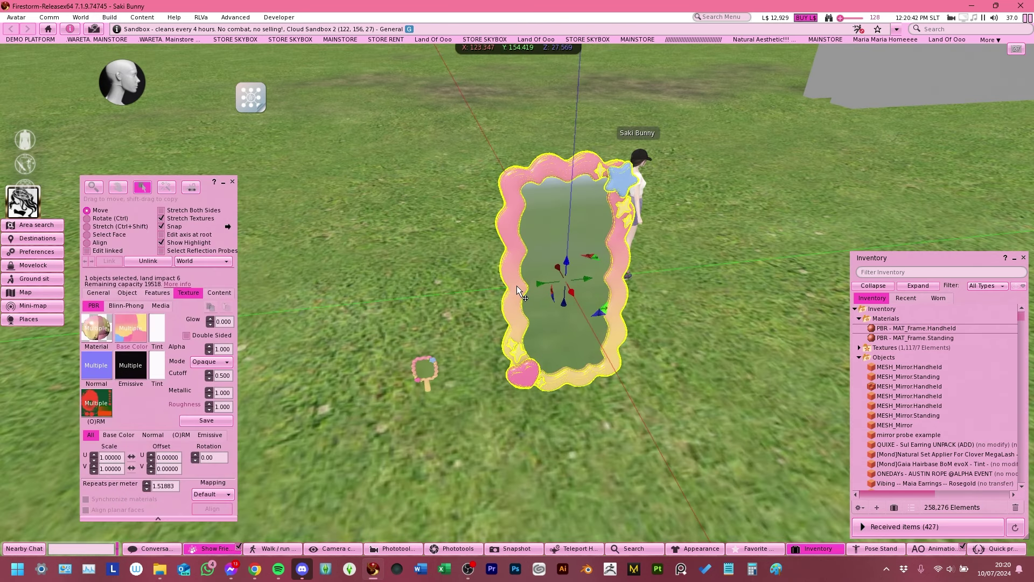
pyautogui.click(128, 293)
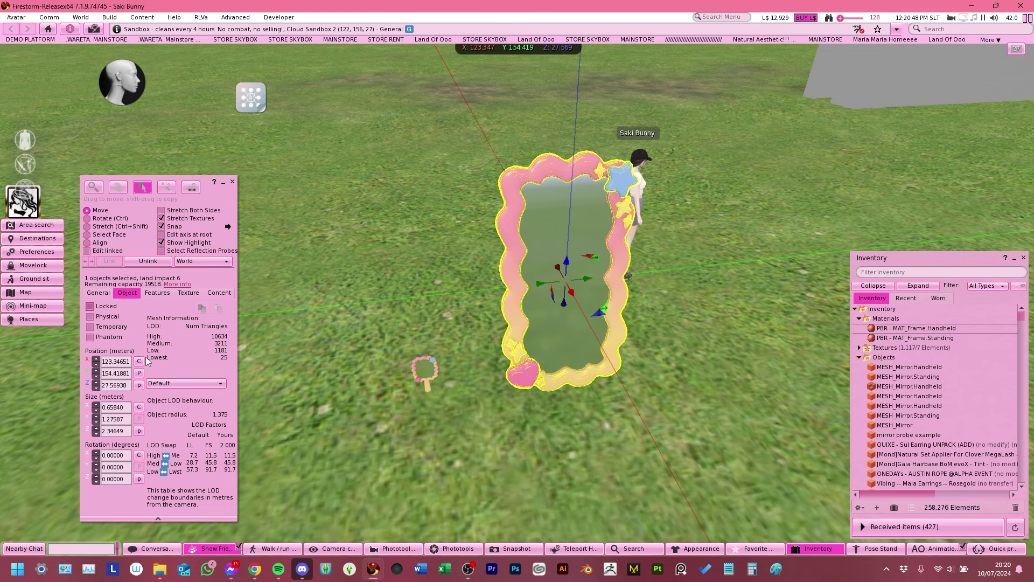
pyautogui.keyDown('ctrl'); pyautogui.keyDown('alt'); pyautogui.moveTo(559, 300); pyautogui.dragTo(522, 289); pyautogui.keyUp('alt'); pyautogui.keyUp('ctrl')
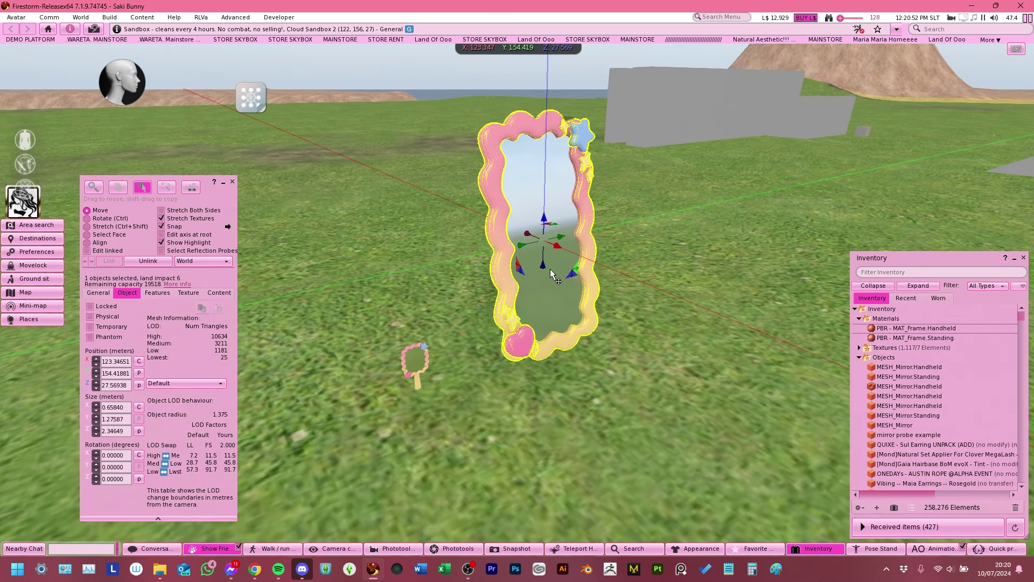
pyautogui.click(232, 181)
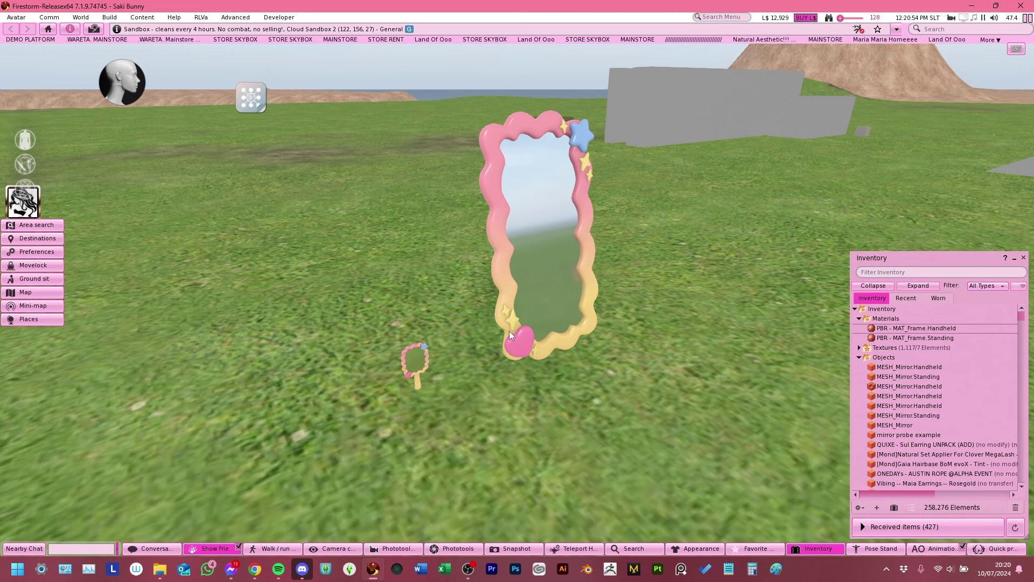
# Step: Create a box prim on the ground beside the standing mirror and rotate it to 90 degrees on the Y axis
pyautogui.rightClick(486, 382)
pyautogui.click(500, 371)
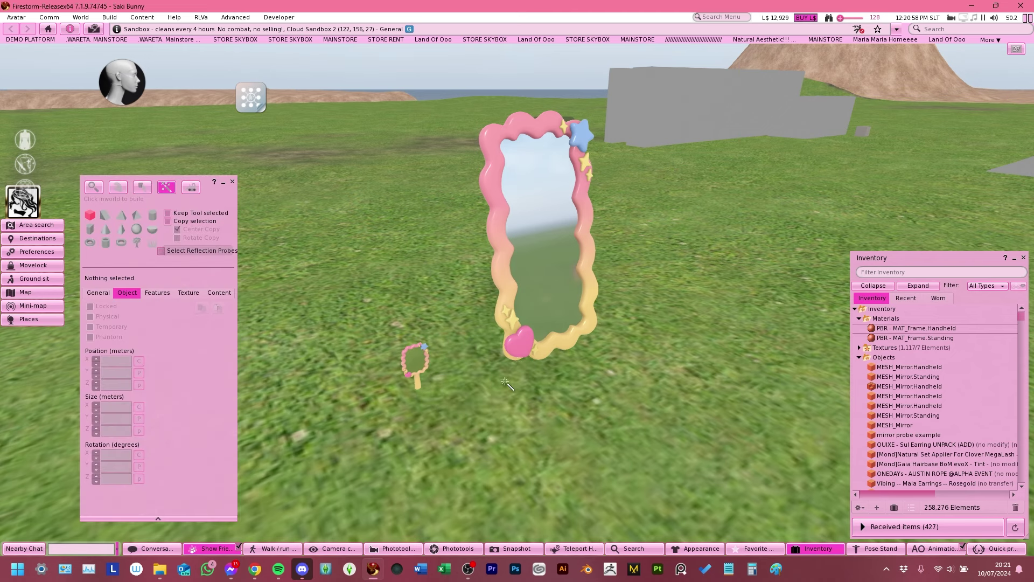
pyautogui.click(490, 390)
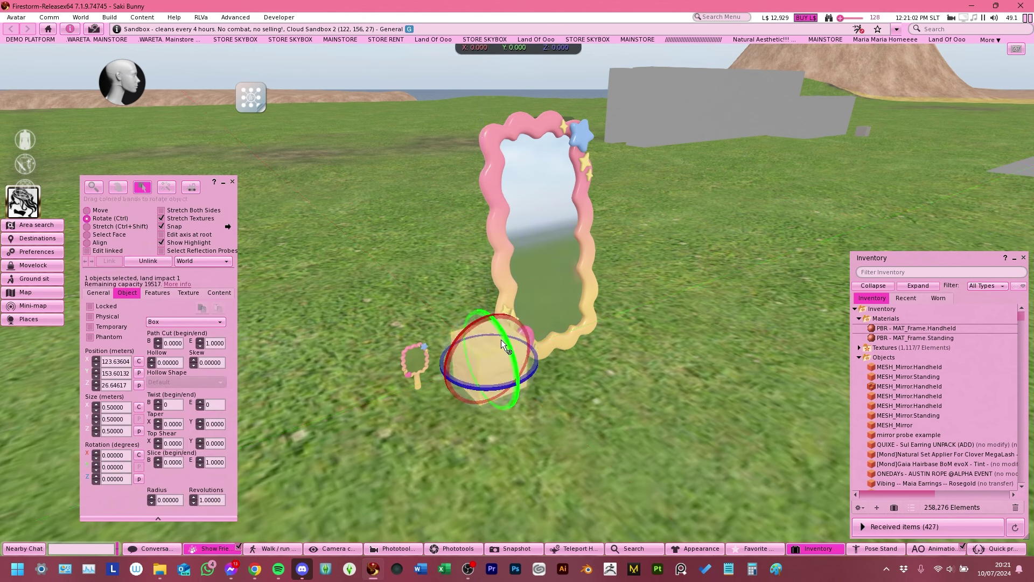
pyautogui.keyDown('ctrl'); pyautogui.moveTo(499, 331); pyautogui.dragTo(566, 424); pyautogui.keyUp('ctrl')
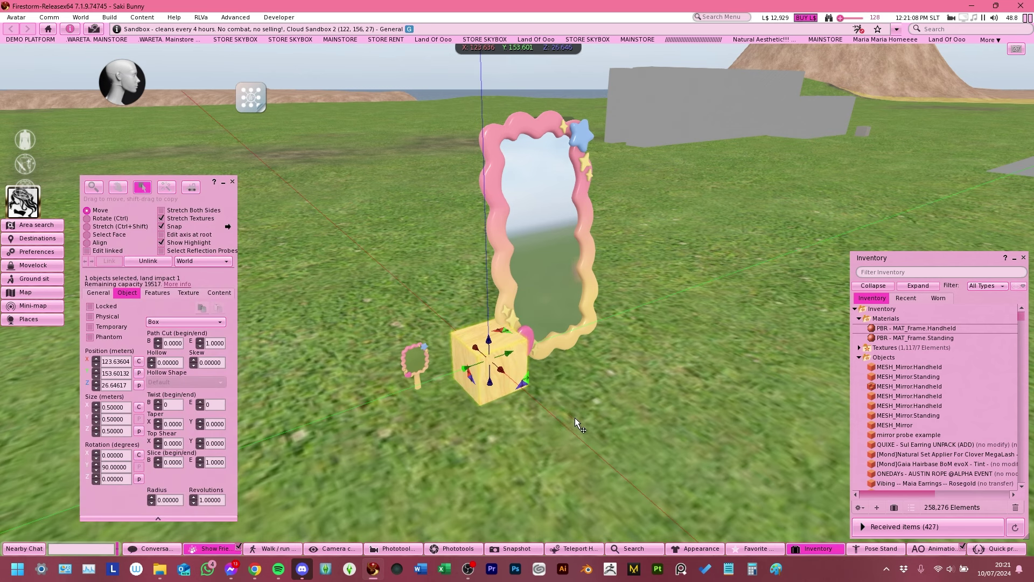
# Step: Paste the standing mirror's copied position onto the box and inspect its placement against the glass
pyautogui.click(139, 374)
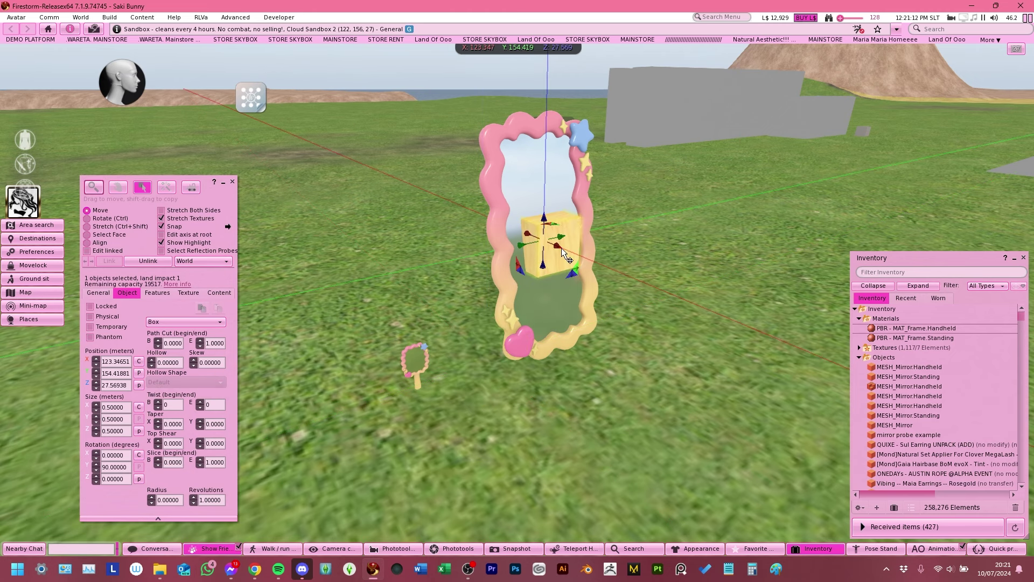
pyautogui.keyDown('ctrl'); pyautogui.keyDown('alt'); pyautogui.moveTo(561, 248); pyautogui.dragTo(641, 205); pyautogui.keyUp('alt'); pyautogui.keyUp('ctrl')
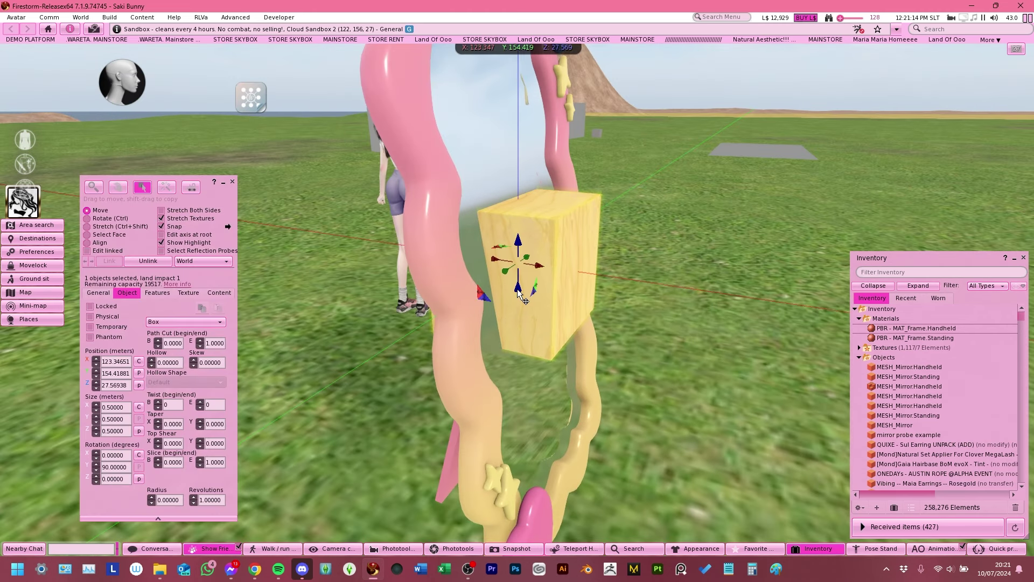
pyautogui.hotkey('ctrl', 'alt')
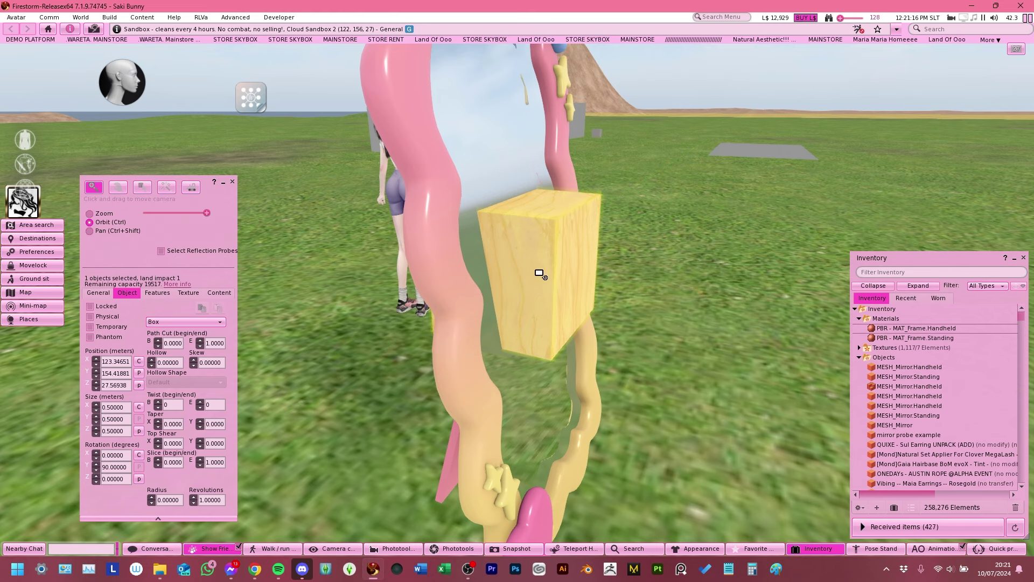
pyautogui.keyDown('ctrl'); pyautogui.keyDown('alt'); pyautogui.moveTo(538, 273); pyautogui.dragTo(620, 323); pyautogui.keyUp('alt'); pyautogui.keyUp('ctrl')
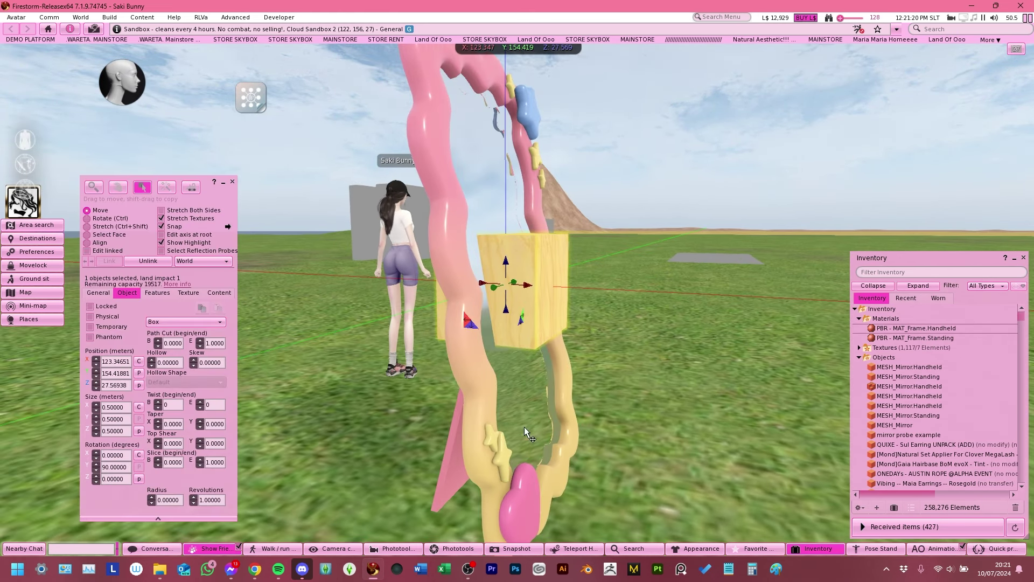
pyautogui.moveTo(515, 307)
pyautogui.keyDown('ctrl'); pyautogui.keyDown('alt'); pyautogui.mouseDown()
pyautogui.moveTo(375, 350)
pyautogui.moveTo(463, 302)
pyautogui.moveTo(518, 294)
pyautogui.mouseUp(); pyautogui.keyUp('alt'); pyautogui.keyUp('ctrl')
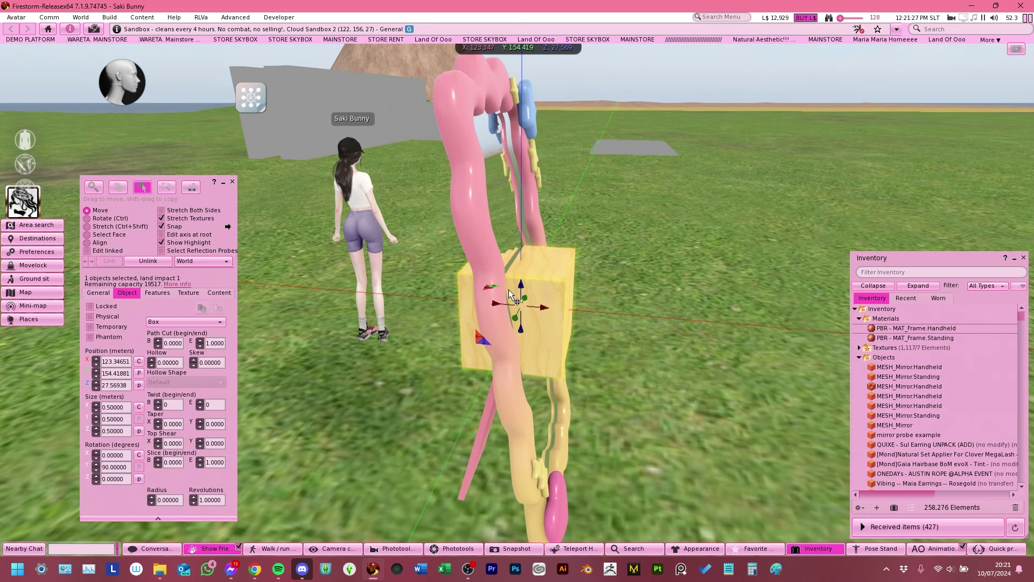
pyautogui.keyDown('ctrl'); pyautogui.keyDown('alt'); pyautogui.moveTo(532, 297); pyautogui.dragTo(512, 279); pyautogui.keyUp('alt'); pyautogui.keyUp('ctrl')
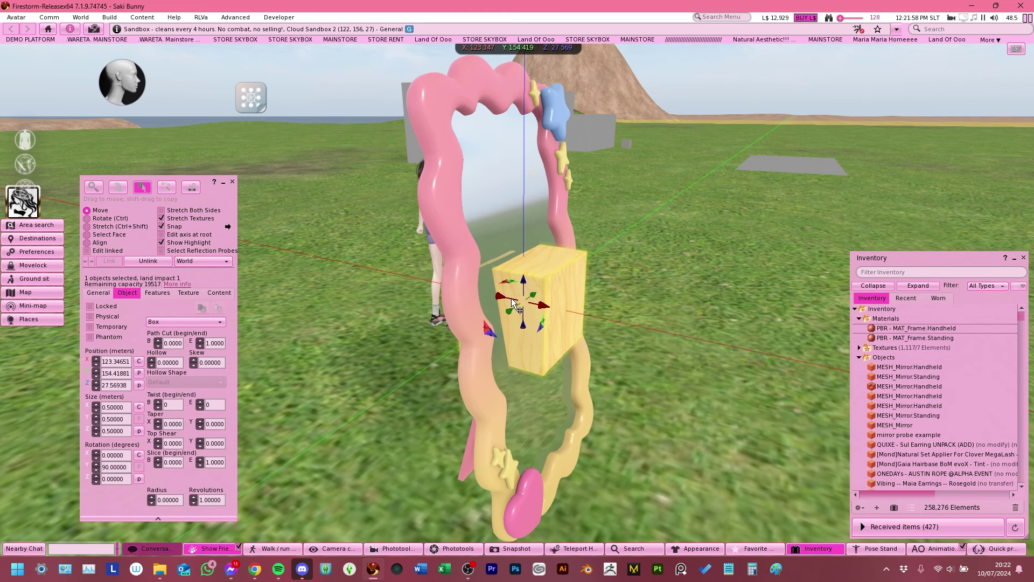
# Step: Tilt the box to 80 degrees on Y and stretch it to about 2.34 m high and 1.26 m wide over the standing mirror
pyautogui.keyDown('ctrl'); pyautogui.keyDown('alt'); pyautogui.moveTo(514, 305); pyautogui.dragTo(615, 324); pyautogui.keyUp('alt'); pyautogui.keyUp('ctrl')
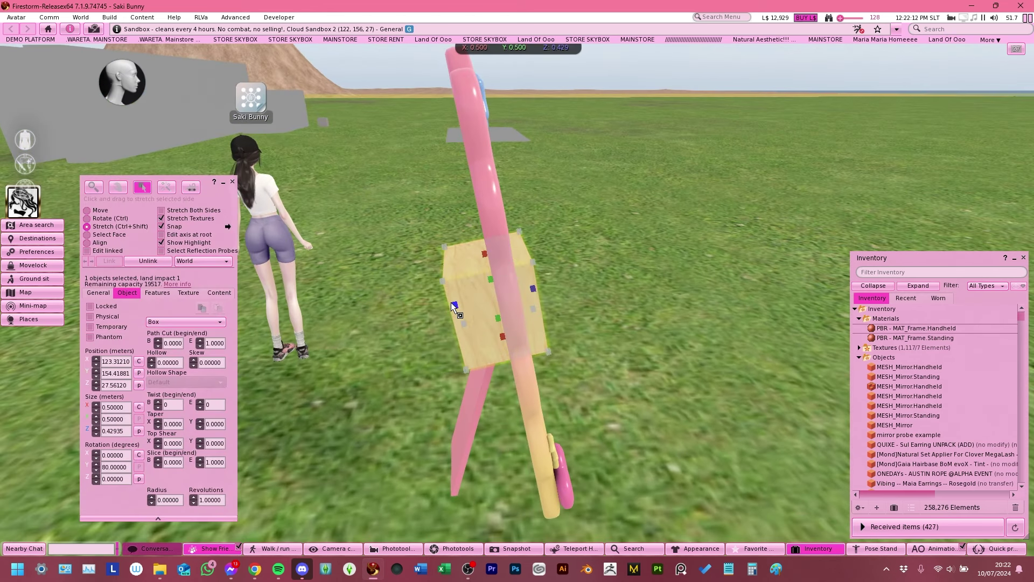
pyautogui.moveTo(451, 303)
pyautogui.keyDown('ctrl'); pyautogui.keyDown('shift'); pyautogui.mouseDown()
pyautogui.moveTo(560, 290)
pyautogui.moveTo(438, 292)
pyautogui.mouseUp(); pyautogui.keyUp('shift'); pyautogui.keyUp('ctrl')
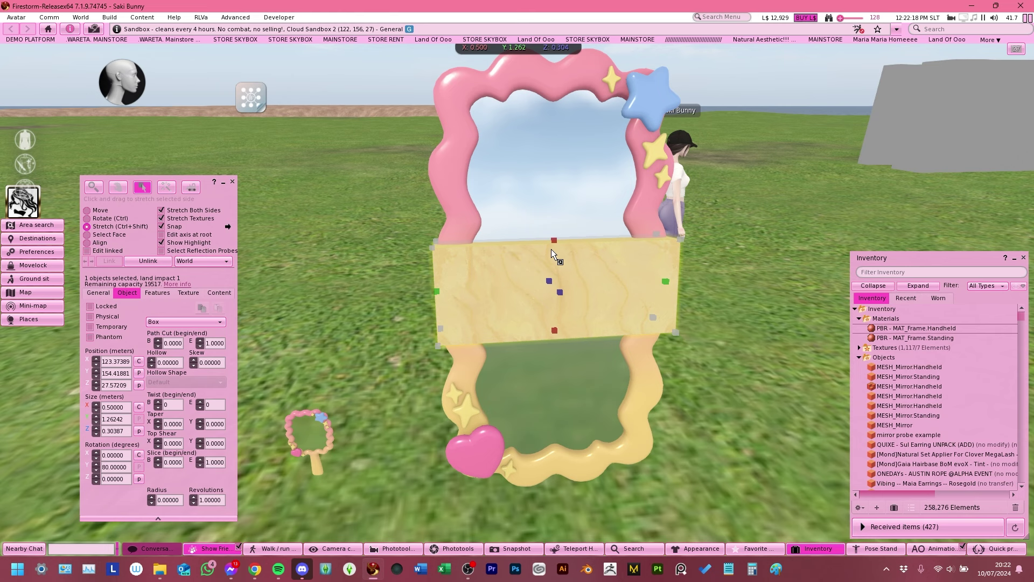
pyautogui.keyDown('ctrl'); pyautogui.keyDown('shift'); pyautogui.moveTo(555, 239); pyautogui.dragTo(557, 53); pyautogui.keyUp('shift'); pyautogui.keyUp('ctrl')
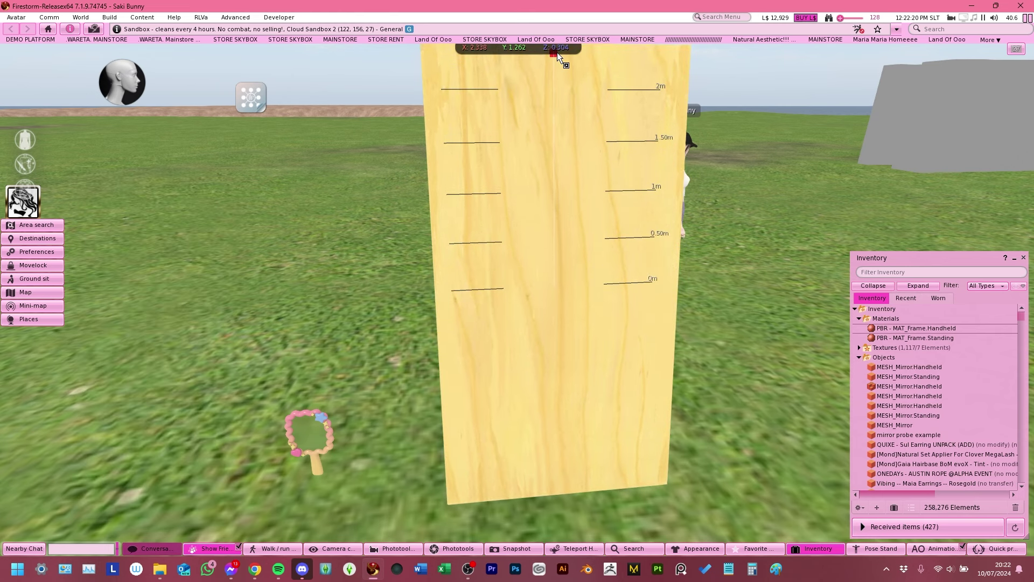
pyautogui.press('Escape')
pyautogui.hotkey('ctrl', '3')
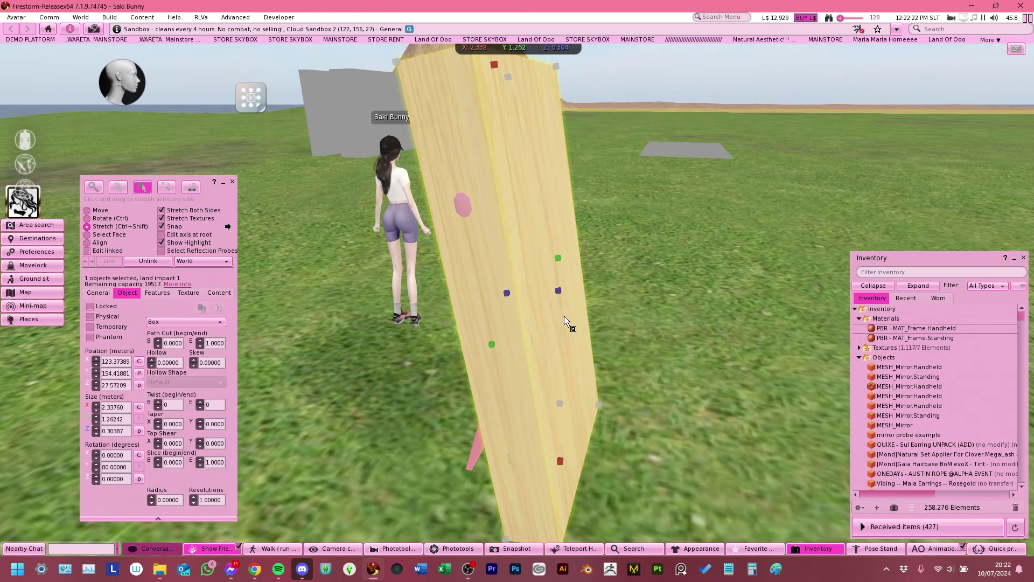
# Step: Thin the box to about 0.16 m deep and inspect how it fits around the mirror's frame
pyautogui.moveTo(558, 292); pyautogui.dragTo(545, 293)
pyautogui.press('Escape')
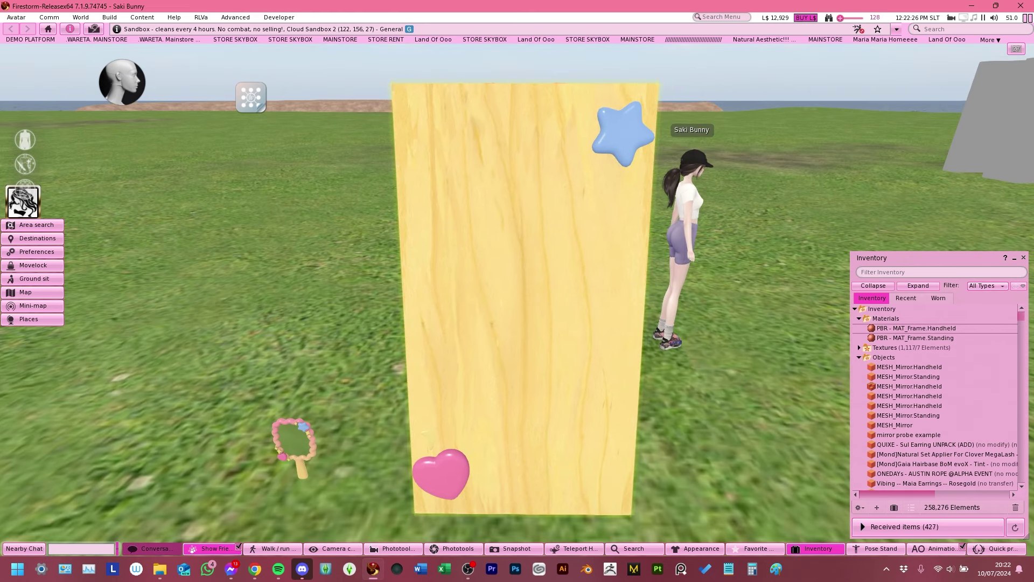
pyautogui.hotkey('ctrl', '3')
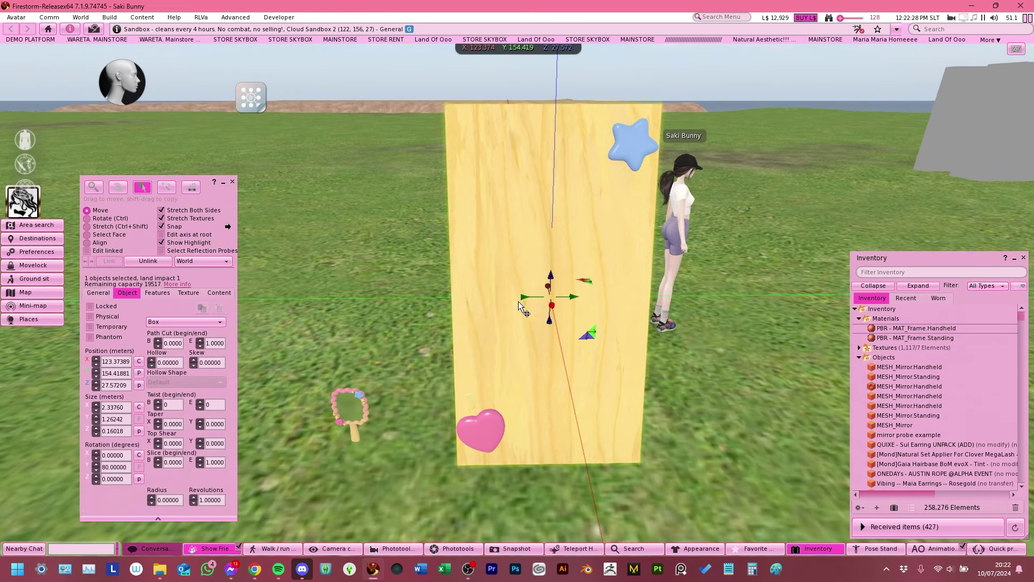
pyautogui.press('Escape')
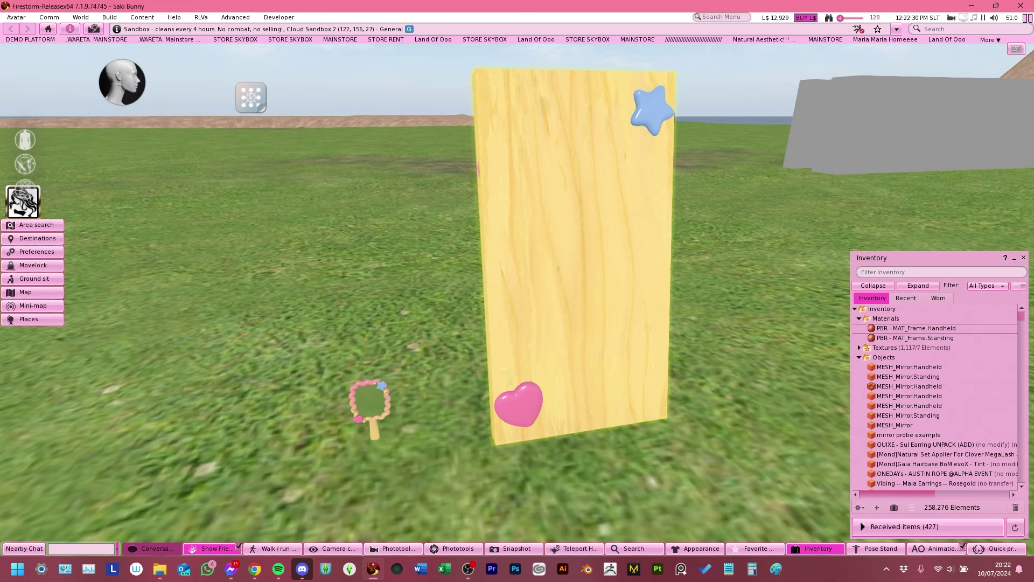
pyautogui.hotkey('ctrl', '3')
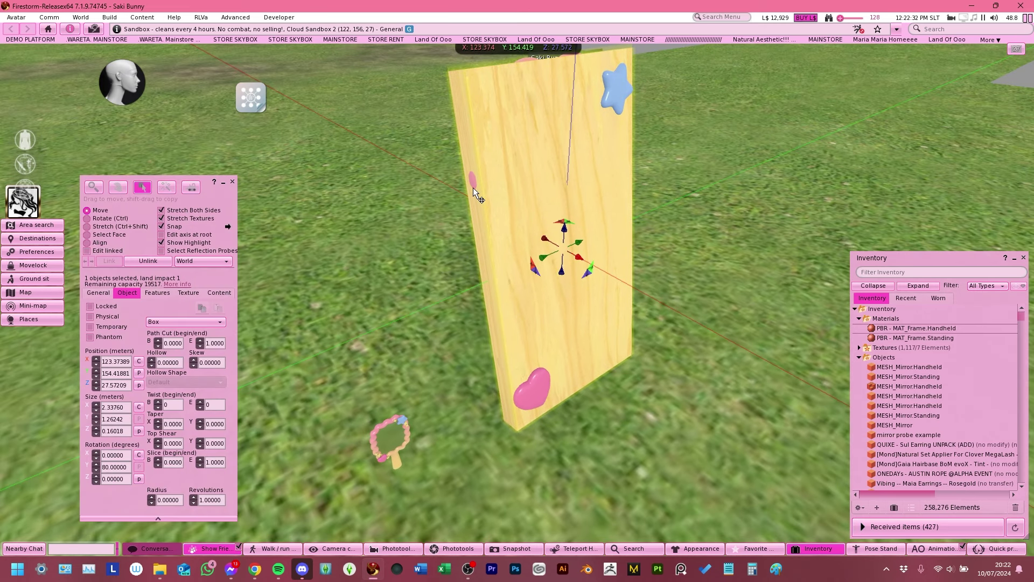
# Step: Enable Select Reflection Probes, reopen the box for editing, and check the same setting in the build options
pyautogui.click(177, 252)
pyautogui.click(232, 182)
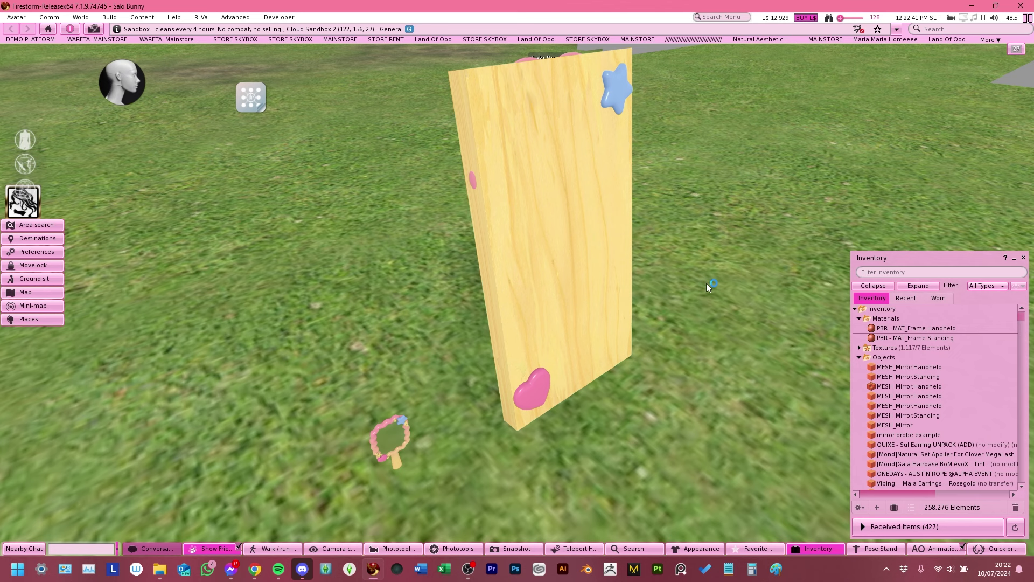
pyautogui.rightClick(541, 120)
pyautogui.click(571, 144)
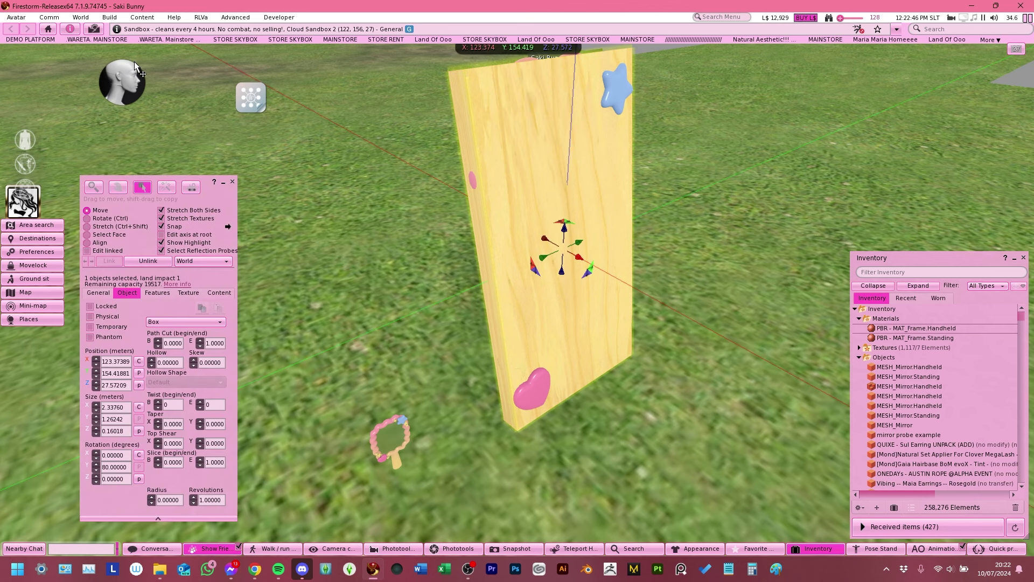
pyautogui.click(109, 17)
pyautogui.moveTo(124, 146)
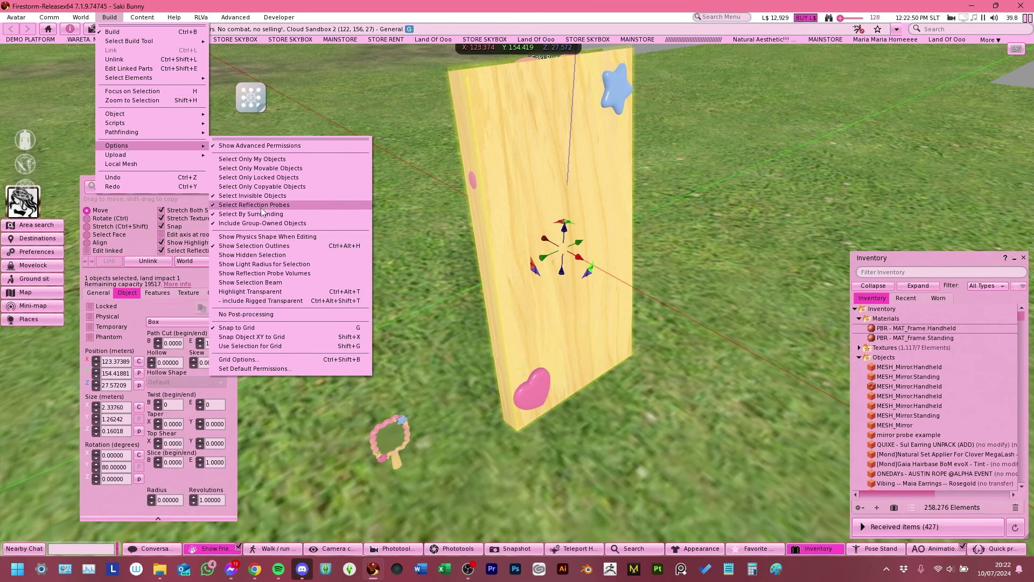
pyautogui.click(448, 312)
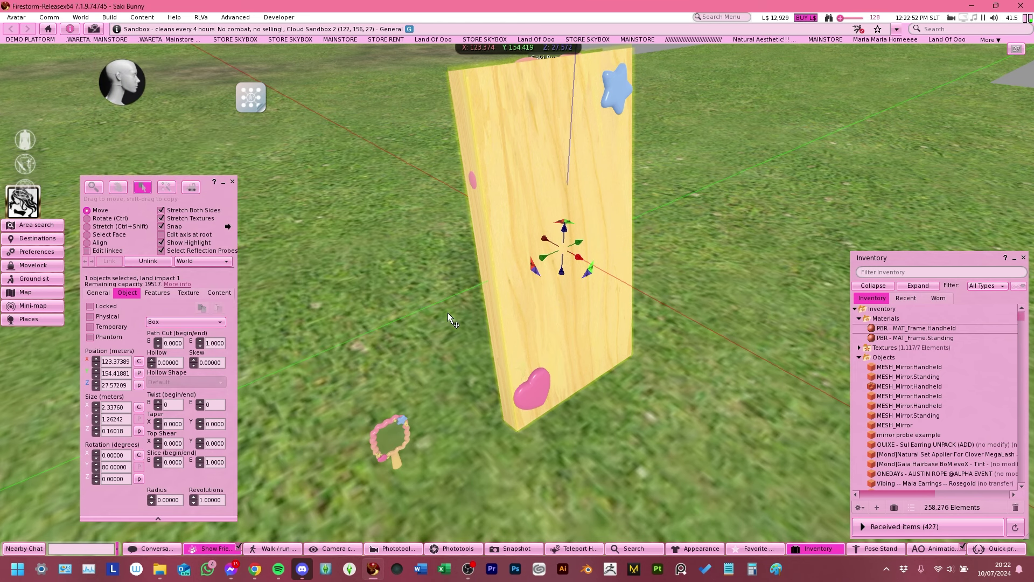
# Step: Make the box a Reflection Probe and set its probe update to Mirror (Everything)
pyautogui.click(160, 291)
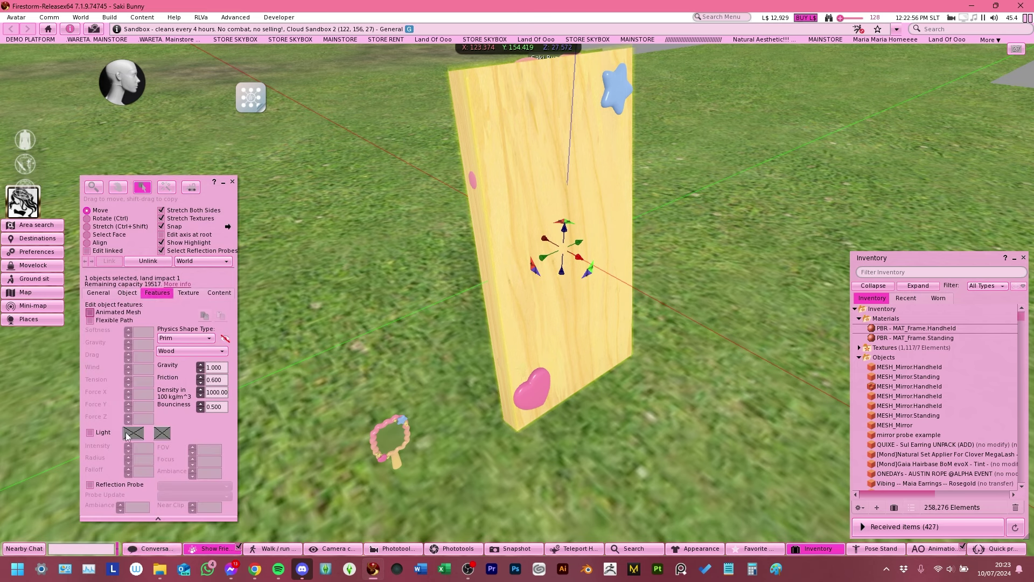
pyautogui.click(90, 485)
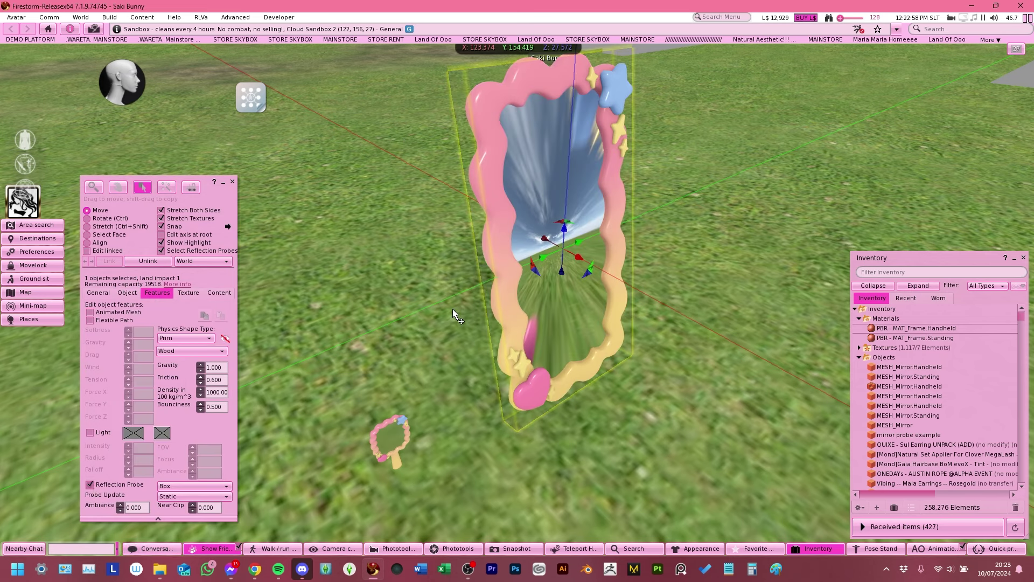
pyautogui.press('Escape')
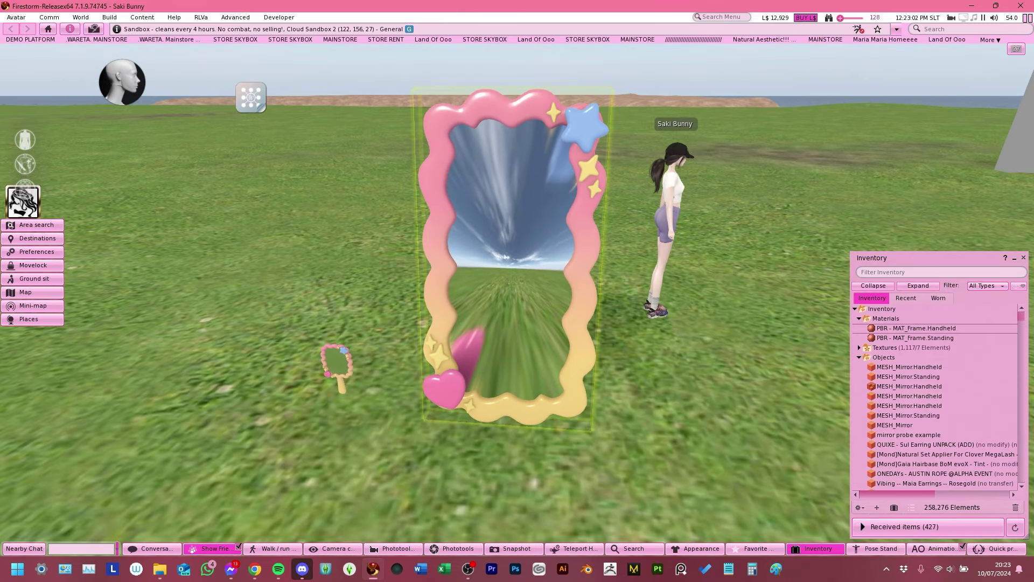
pyautogui.hotkey('ctrl', '3')
pyautogui.click(517, 289)
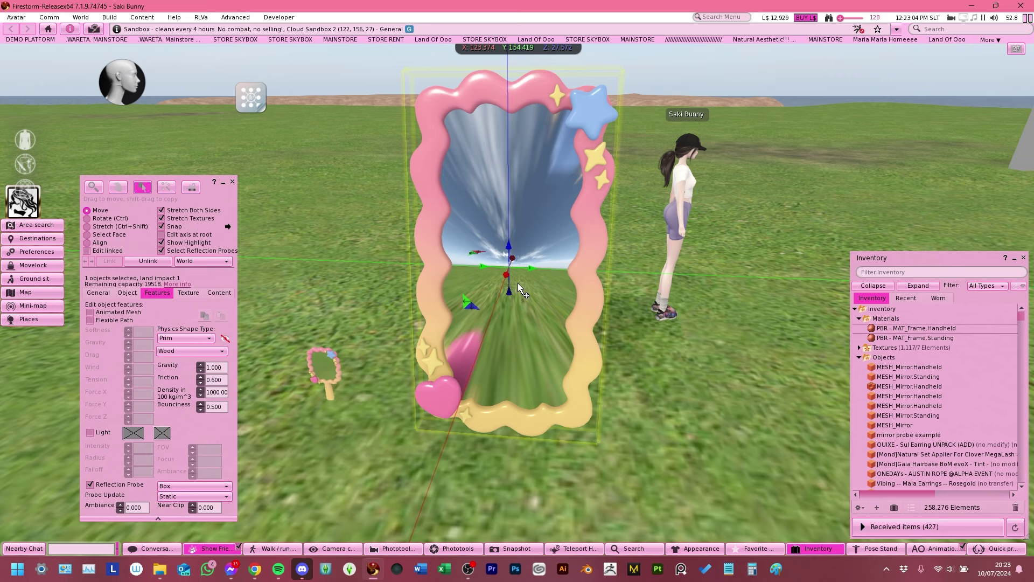
pyautogui.click(172, 496)
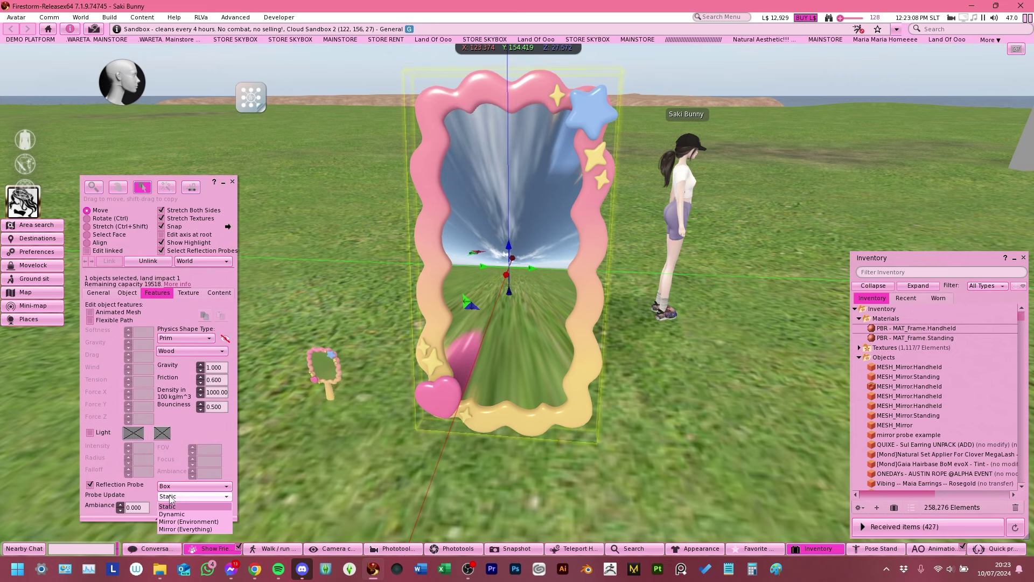
pyautogui.click(176, 529)
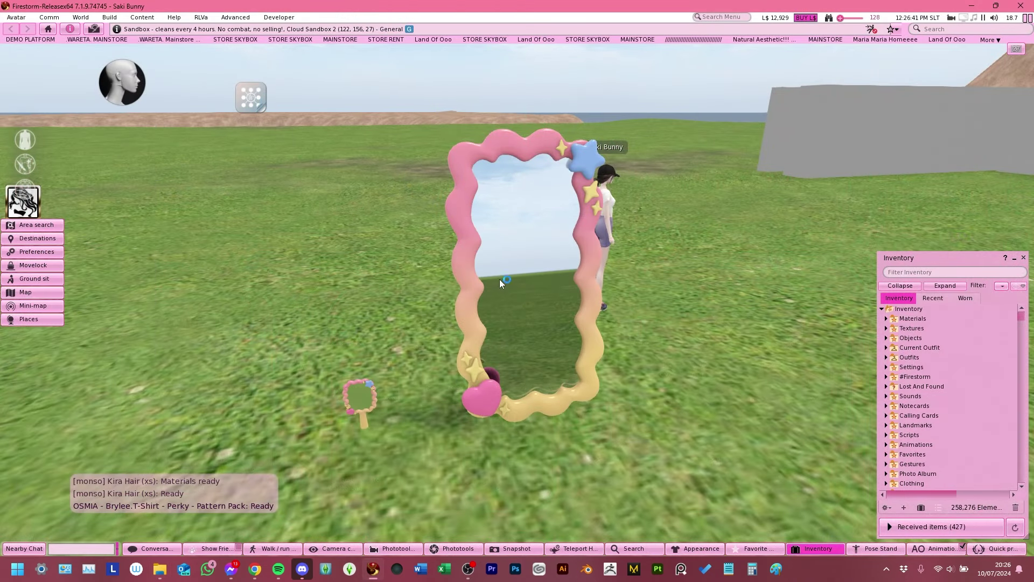
# Step: Reopen the probe box for editing, try Dynamic as its probe update, and inspect the glass reflection
pyautogui.keyDown('ctrl'); pyautogui.keyDown('alt'); pyautogui.moveTo(499, 279); pyautogui.dragTo(538, 307); pyautogui.keyUp('alt'); pyautogui.keyUp('ctrl')
pyautogui.rightClick(529, 302)
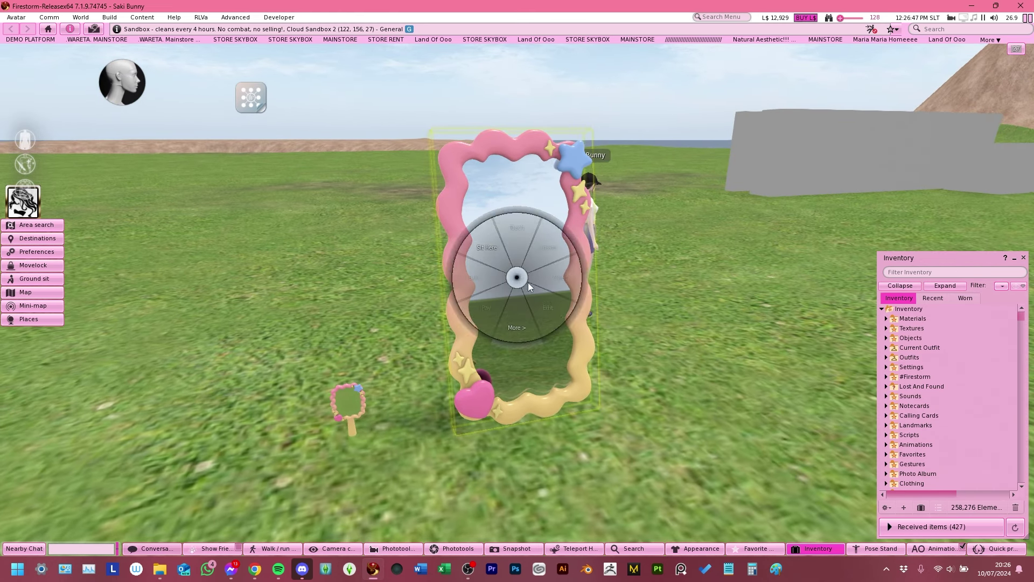
pyautogui.click(541, 290)
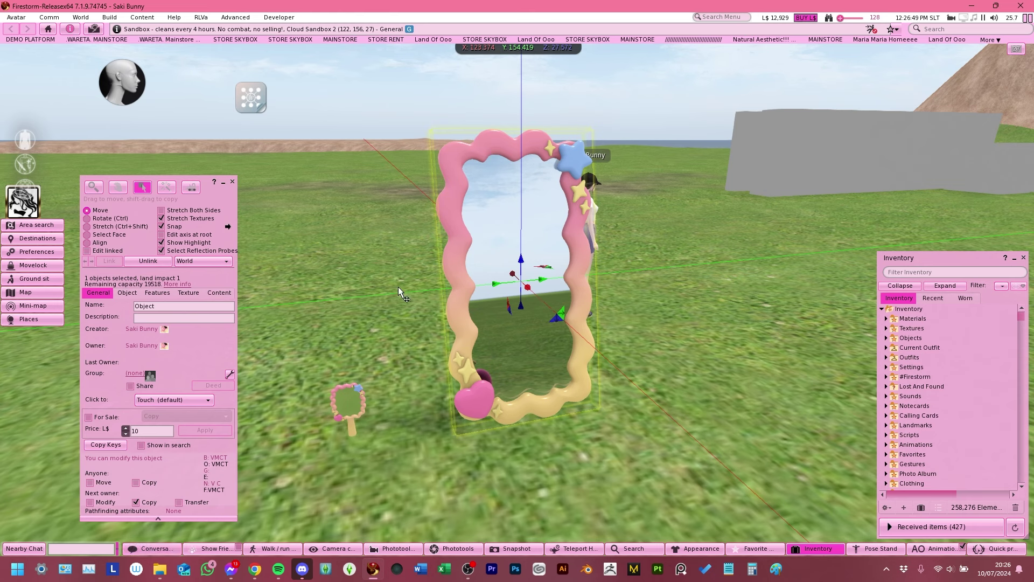
pyautogui.click(162, 294)
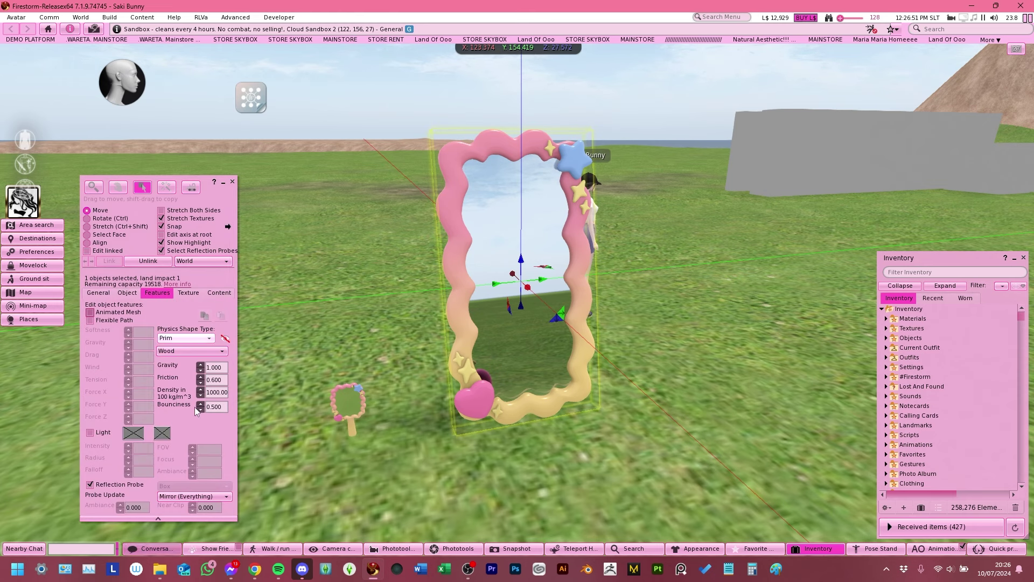
pyautogui.click(201, 496)
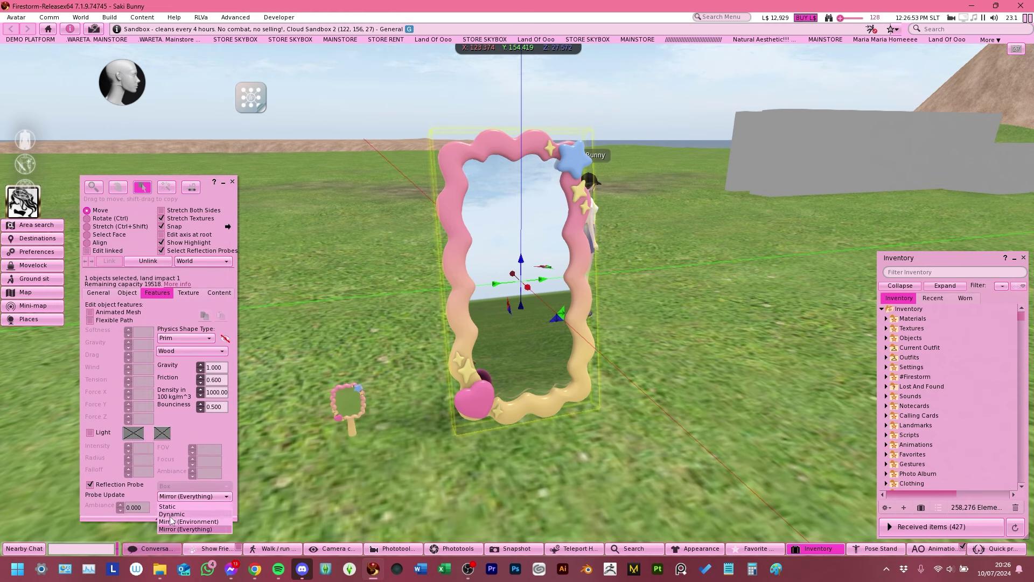
pyautogui.click(174, 519)
pyautogui.press('Escape')
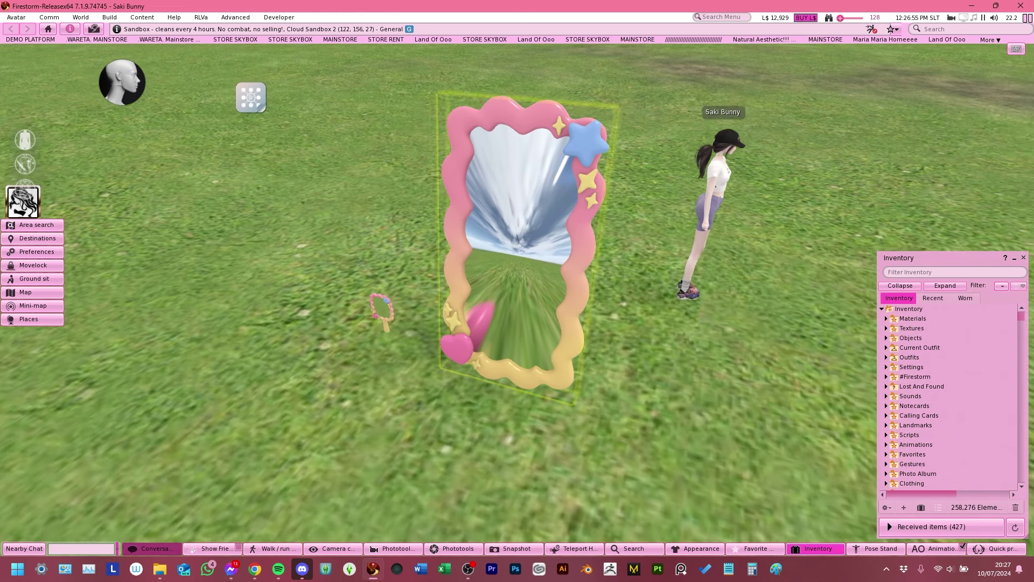
pyautogui.hotkey('ctrl', '3')
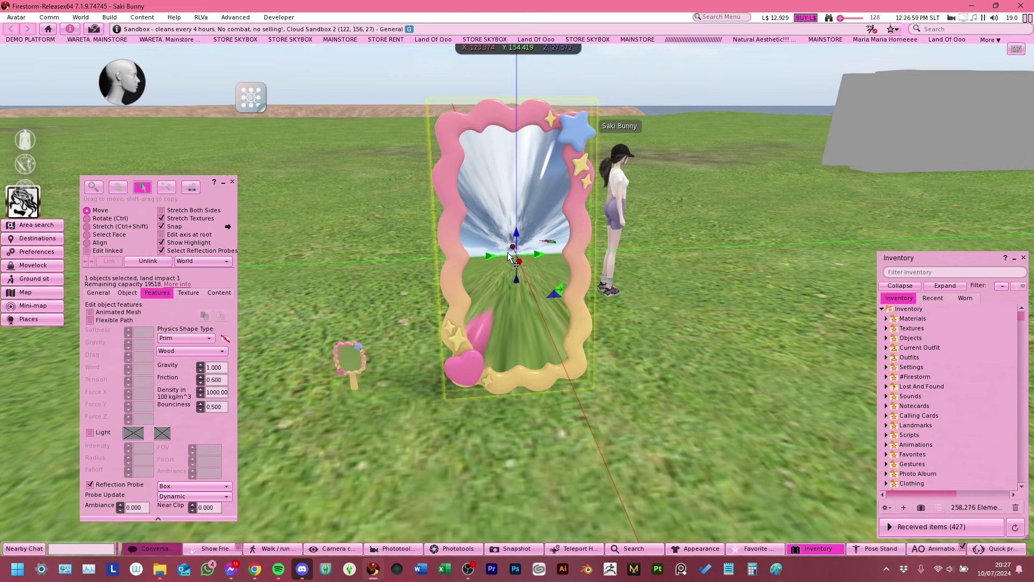
# Step: Set the probe update back to Mirror (Everything) and finish editing
pyautogui.click(171, 496)
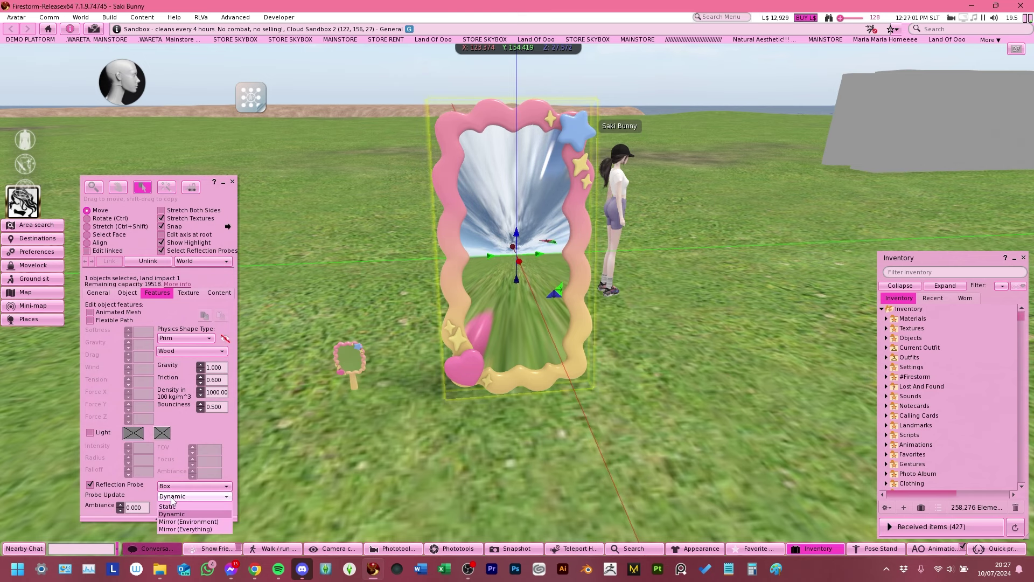
pyautogui.click(168, 529)
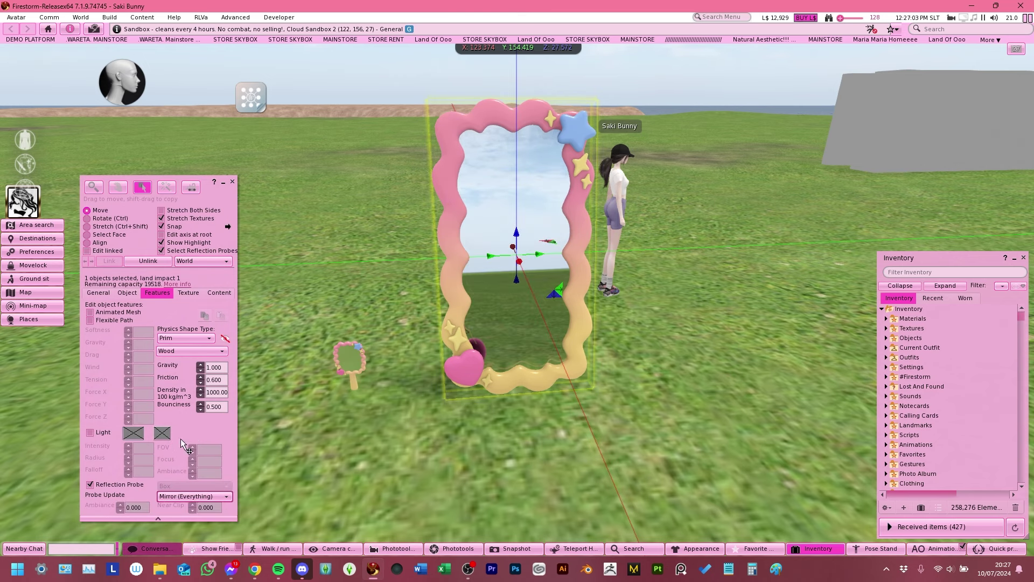
pyautogui.keyDown('alt'); pyautogui.click(426, 300); pyautogui.keyUp('alt')
pyautogui.hotkey('ctrl', 'b')
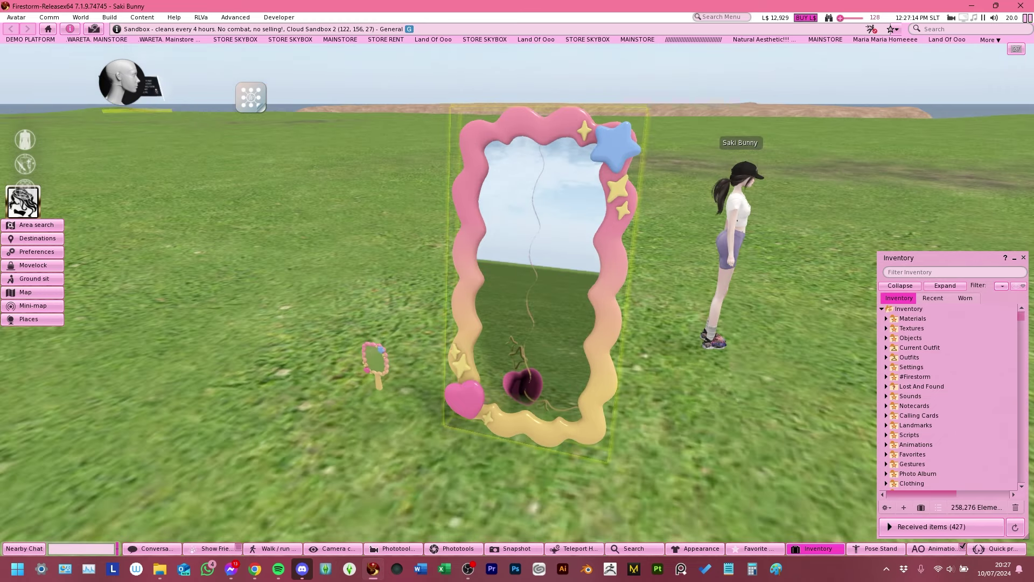
# Step: Link the standing mirror with its probe box, move them behind the avatar, and inspect the avatar's reflection
pyautogui.keyDown('alt'); pyautogui.moveTo(518, 351); pyautogui.dragTo(519, 291); pyautogui.keyUp('alt')
pyautogui.hotkey('ctrl', '3')
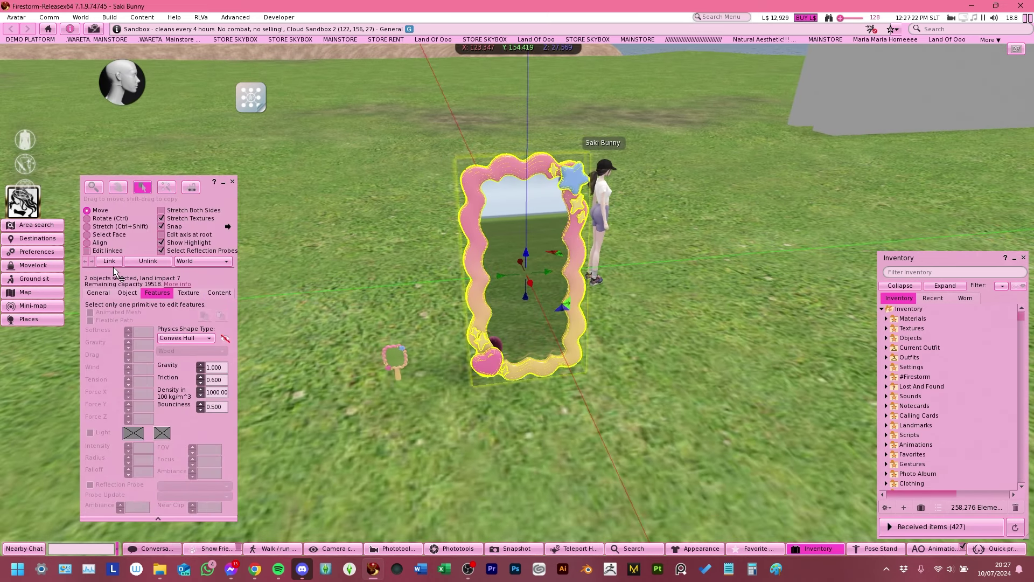
pyautogui.moveTo(530, 283); pyautogui.dragTo(577, 189)
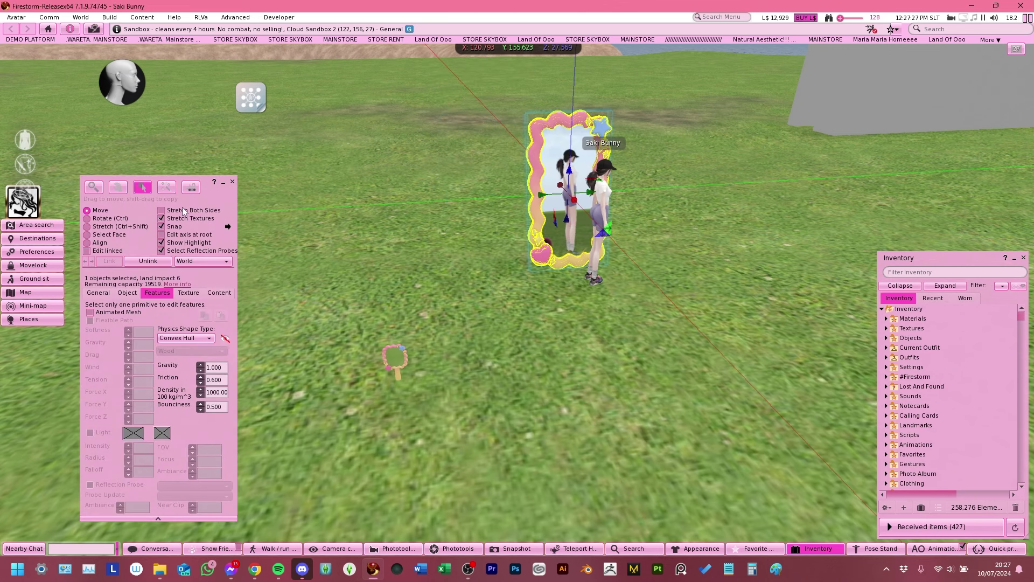
pyautogui.click(232, 183)
pyautogui.keyDown('alt'); pyautogui.click(572, 205); pyautogui.keyUp('alt')
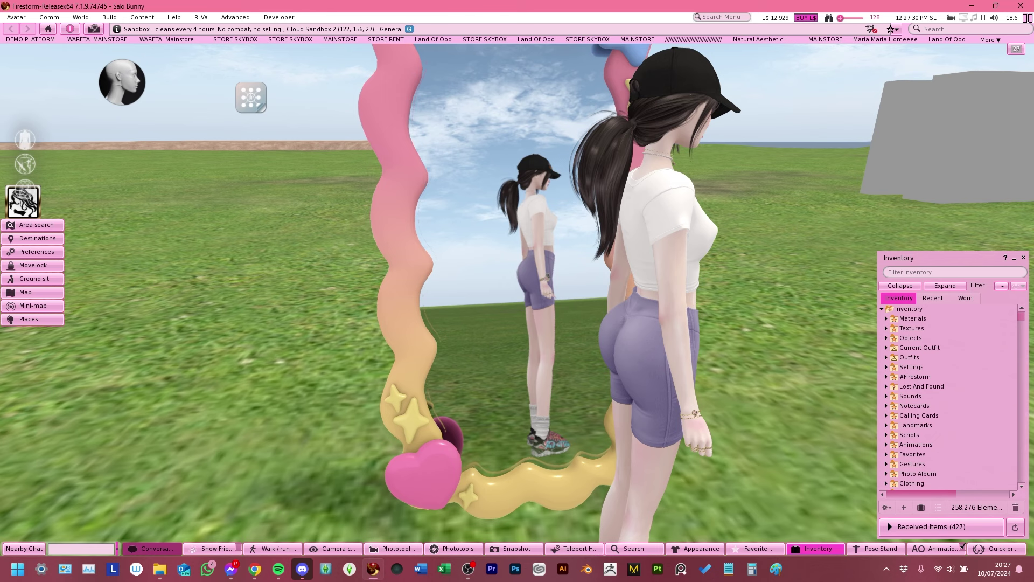
pyautogui.keyDown('alt'); pyautogui.moveTo(576, 255); pyautogui.dragTo(547, 253); pyautogui.keyUp('alt')
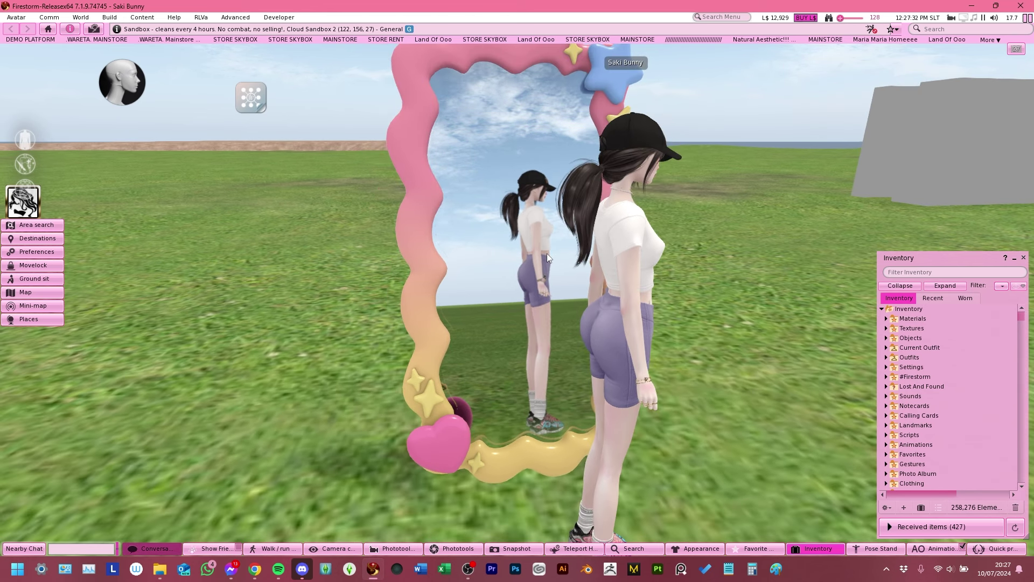
# Step: Set the Mirror Update Rate in the graphics preferences to Every Frame and apply it
pyautogui.hotkey('ctrl', 'p')
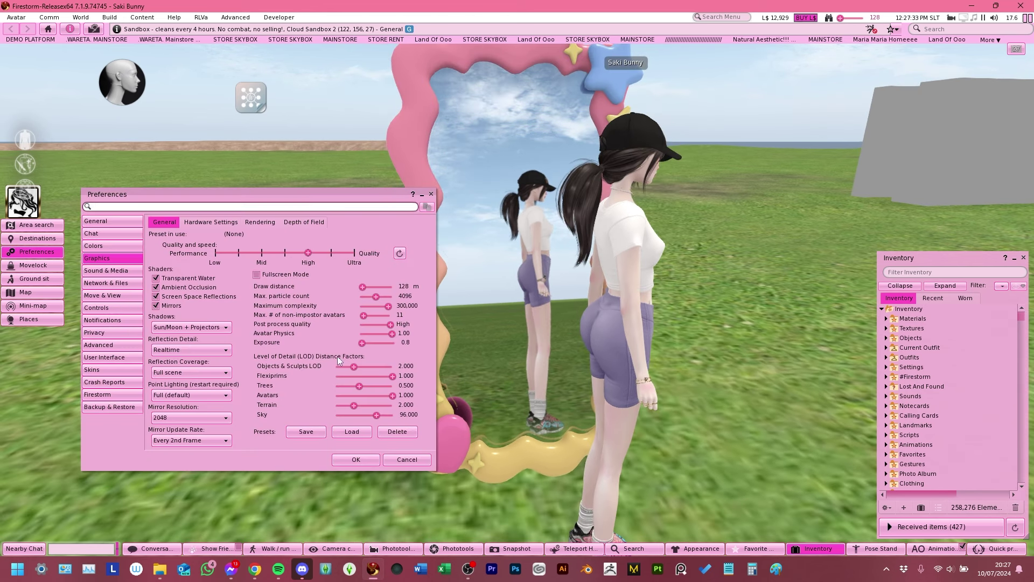
pyautogui.click(173, 441)
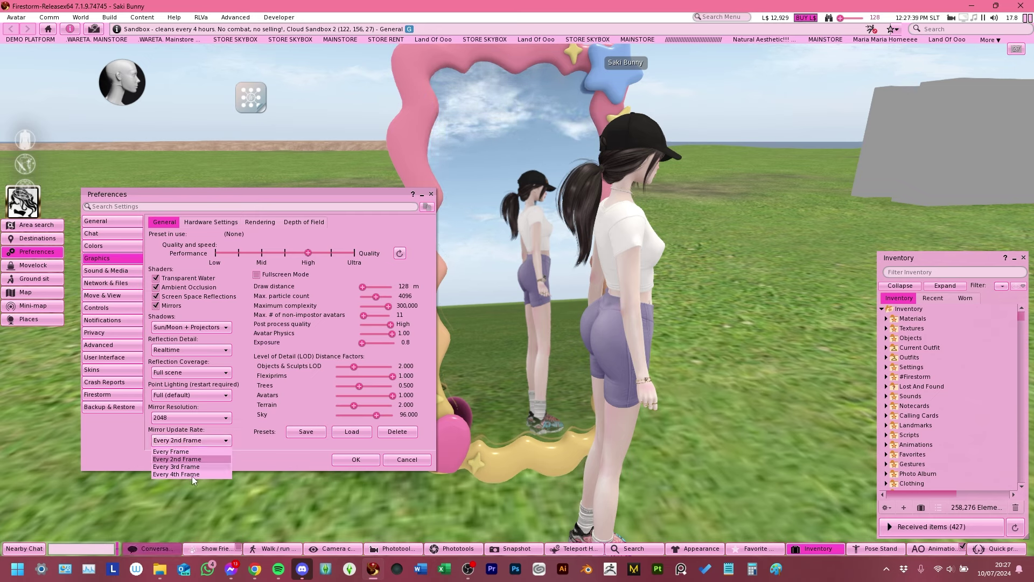
pyautogui.click(171, 452)
pyautogui.click(355, 459)
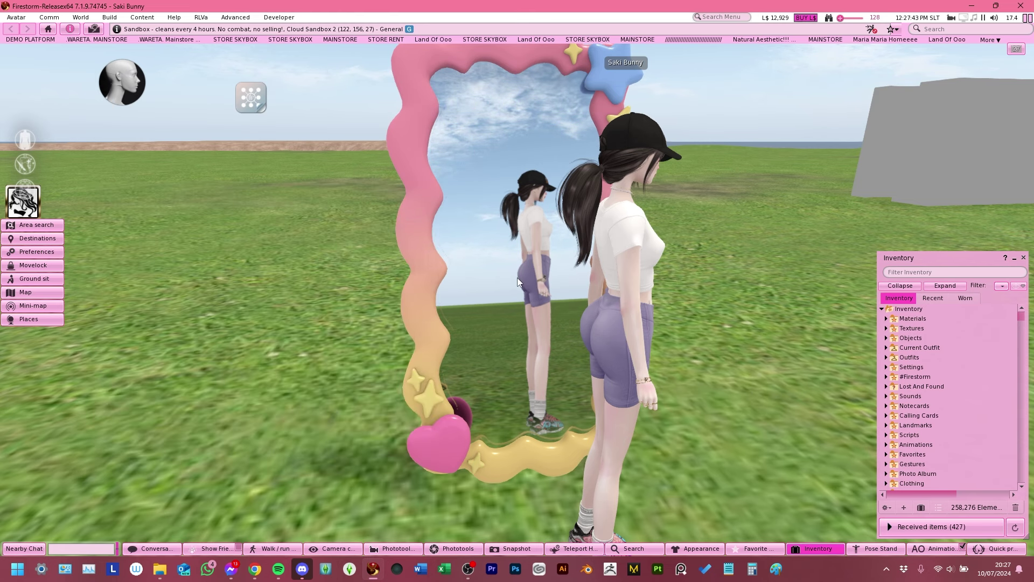
# Step: Edit the standing mirror's linked probe box, turn on Stretch Both Sides, try stretching the box's depth, and finish editing
pyautogui.press('Escape')
pyautogui.keyDown('alt'); pyautogui.moveTo(517, 291); pyautogui.dragTo(474, 293); pyautogui.keyUp('alt')
pyautogui.rightClick(499, 348)
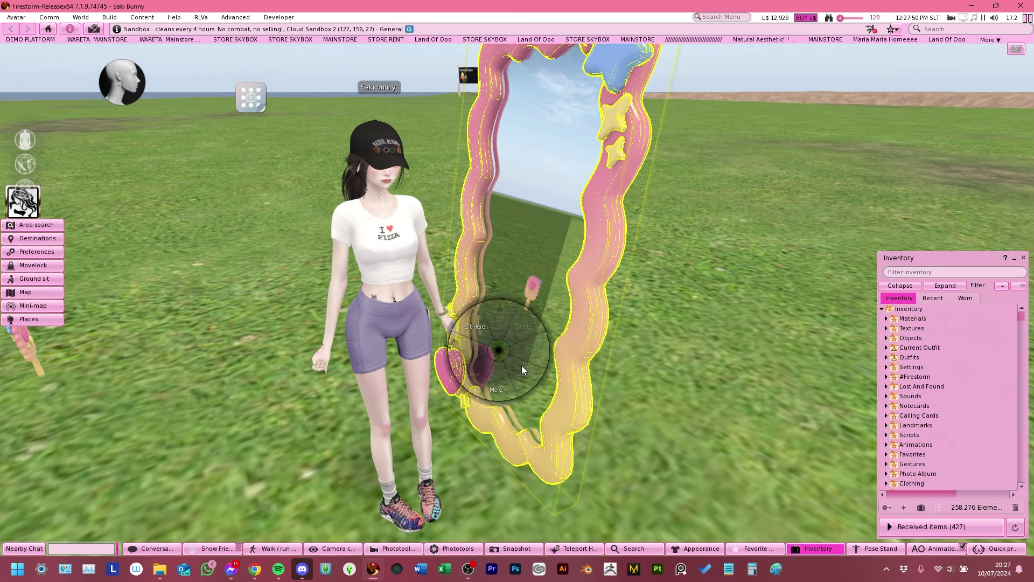
pyautogui.click(522, 366)
pyautogui.click(105, 250)
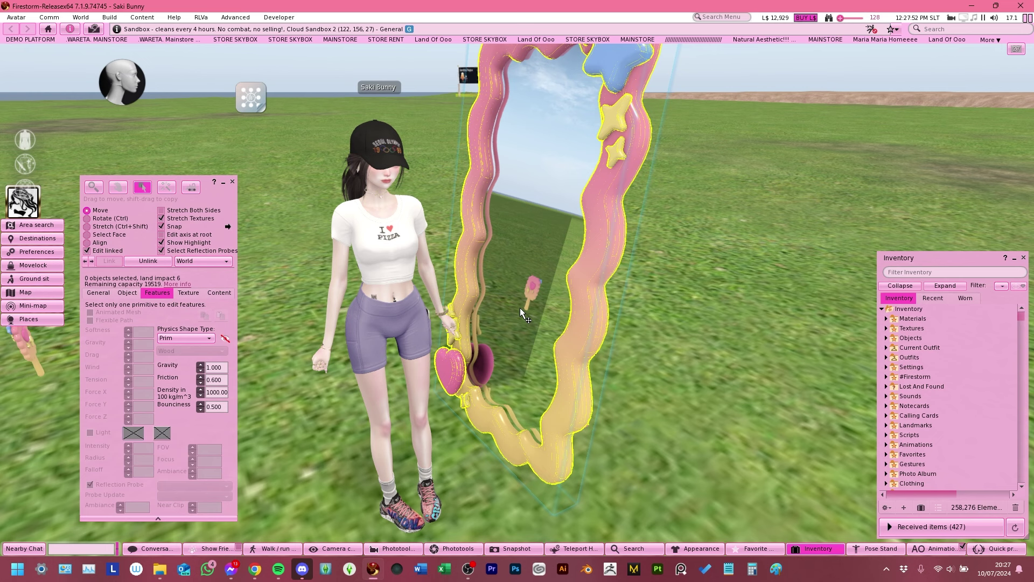
pyautogui.click(532, 306)
pyautogui.press('ctrl')
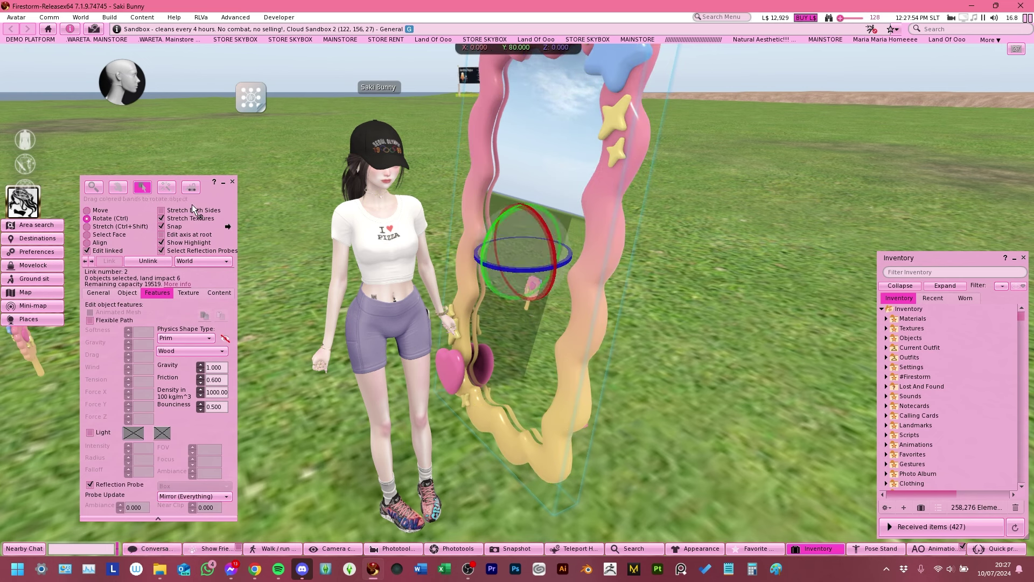
pyautogui.click(181, 211)
pyautogui.hotkey('ctrl', 'shift')
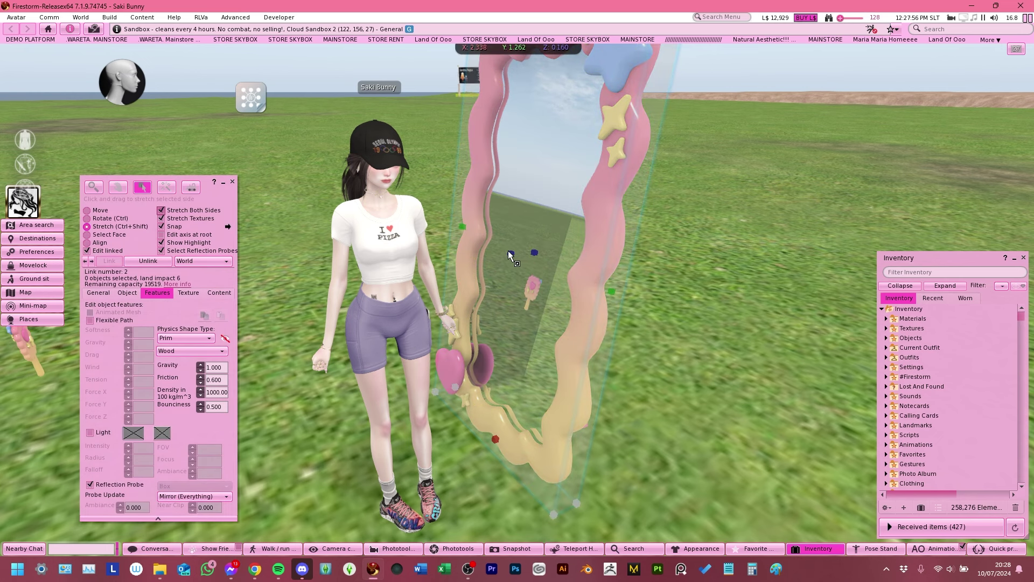
pyautogui.moveTo(519, 256)
pyautogui.mouseDown()
pyautogui.moveTo(472, 259)
pyautogui.moveTo(512, 260)
pyautogui.moveTo(503, 262)
pyautogui.mouseUp()
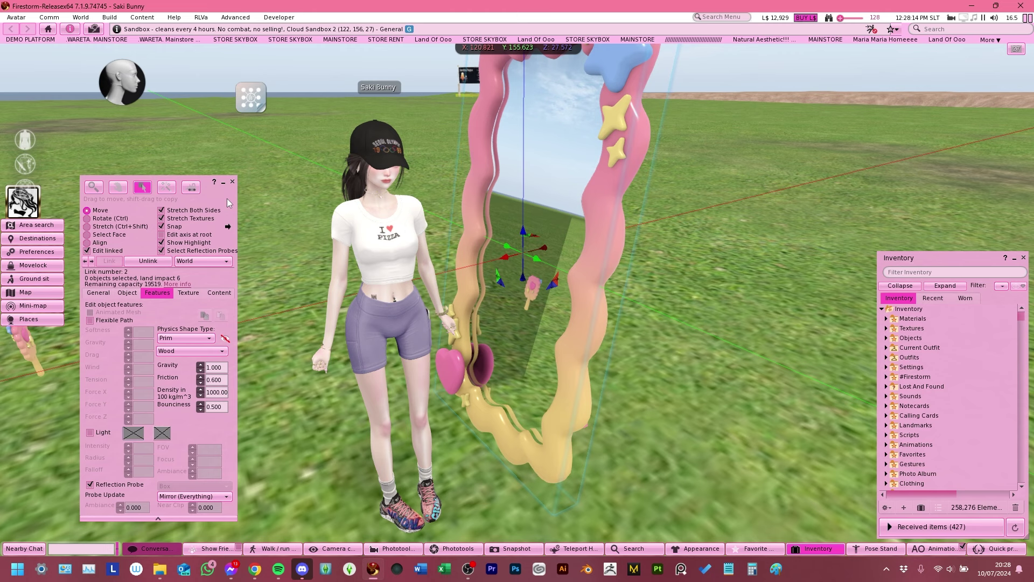
pyautogui.click(232, 182)
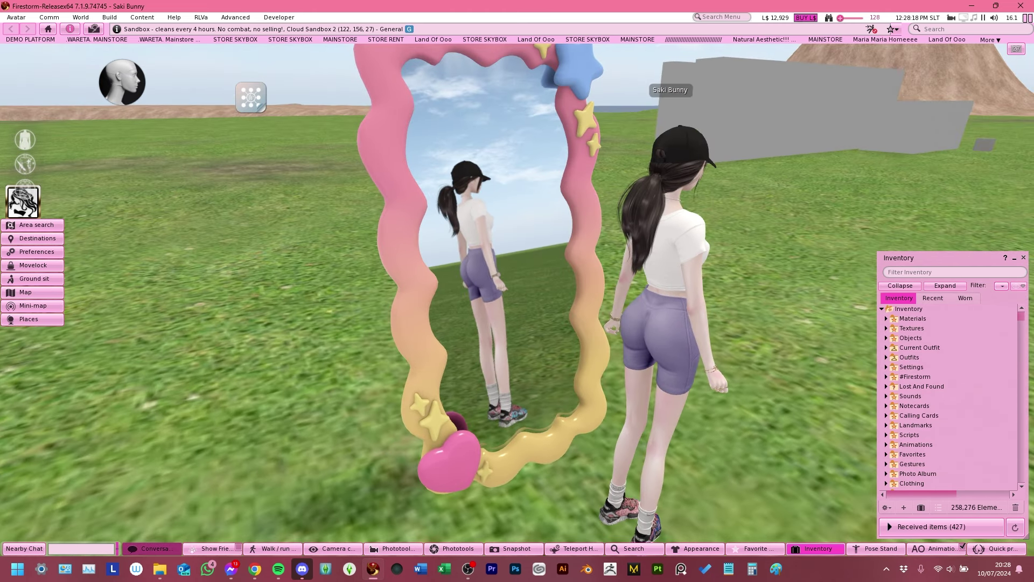
# Step: Select the standing mirror's frame face and examine the Double Sided option of its PBR material
pyautogui.moveTo(518, 291)
pyautogui.keyDown('alt'); pyautogui.mouseDown()
pyautogui.moveTo(452, 297)
pyautogui.moveTo(474, 258)
pyautogui.moveTo(517, 290)
pyautogui.mouseUp(); pyautogui.keyUp('alt')
pyautogui.rightClick(384, 270)
pyautogui.click(409, 293)
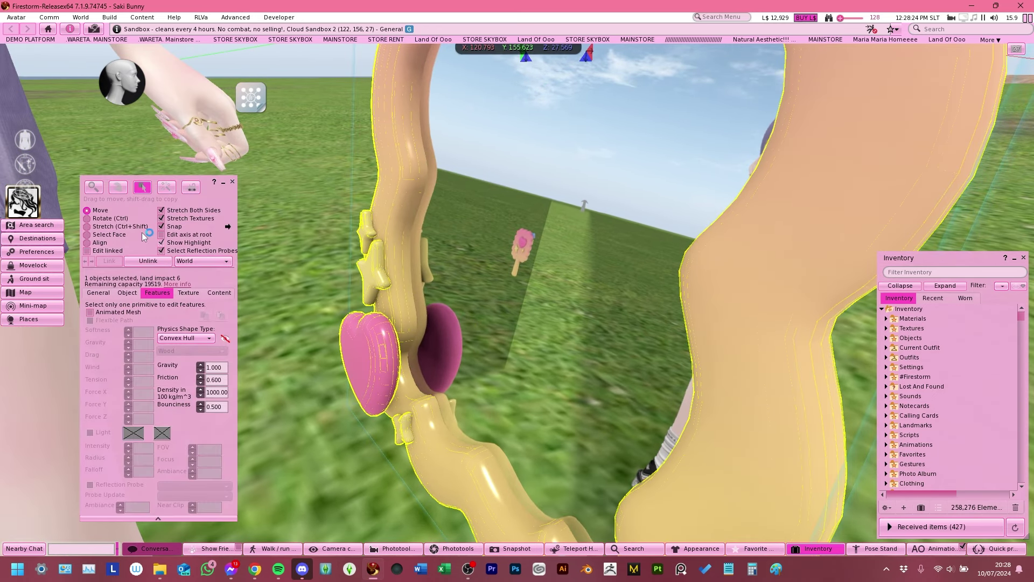
pyautogui.click(119, 234)
pyautogui.click(356, 345)
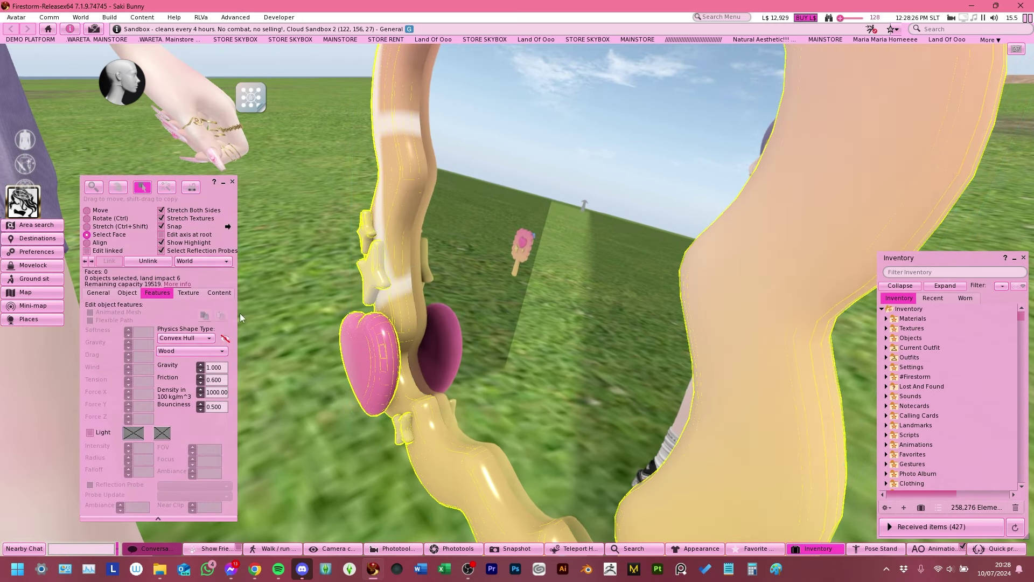
pyautogui.click(130, 291)
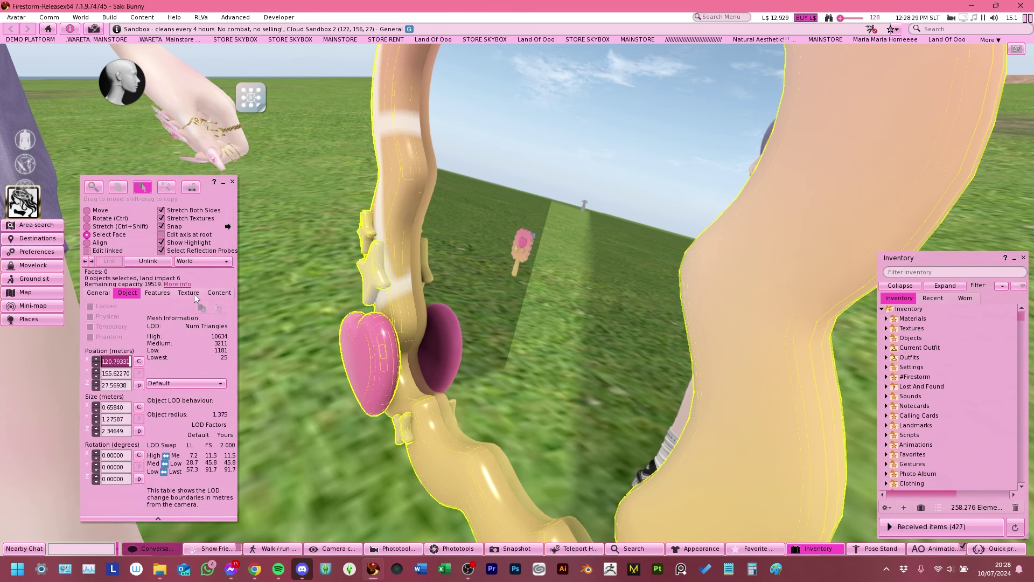
pyautogui.click(193, 293)
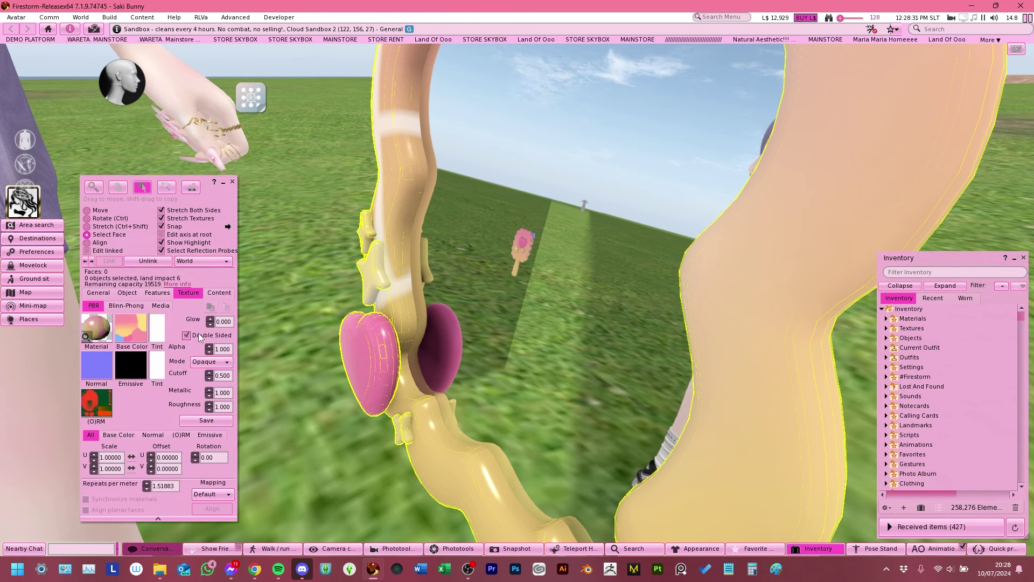
pyautogui.keyDown('alt'); pyautogui.moveTo(377, 345); pyautogui.dragTo(517, 345); pyautogui.keyUp('alt')
pyautogui.moveTo(517, 291)
pyautogui.keyDown('alt'); pyautogui.mouseDown()
pyautogui.moveTo(550, 336)
pyautogui.moveTo(565, 415)
pyautogui.moveTo(517, 289)
pyautogui.mouseUp(); pyautogui.keyUp('alt')
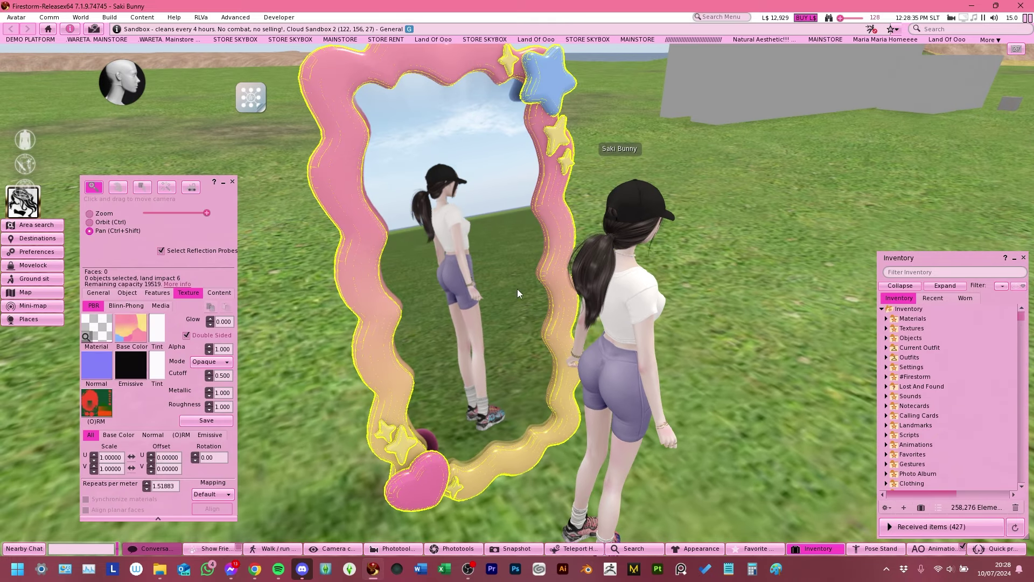
pyautogui.click(187, 335)
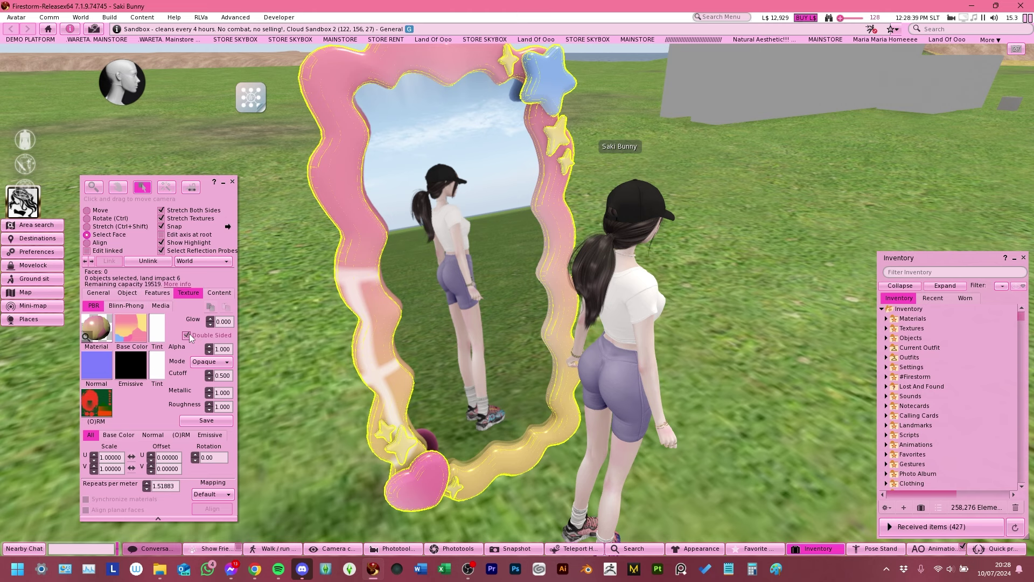
pyautogui.keyDown('alt'); pyautogui.moveTo(408, 259); pyautogui.dragTo(494, 277); pyautogui.keyUp('alt')
pyautogui.click(233, 182)
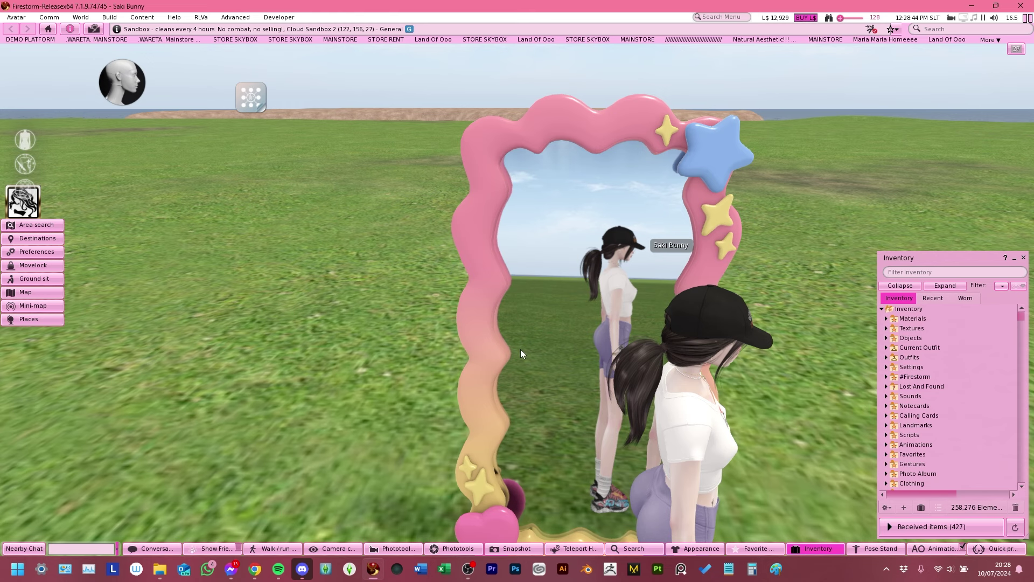
# Step: Reopen the standing mirror for editing with linked parts editable and select its probe box
pyautogui.keyDown('ctrl'); pyautogui.keyDown('alt'); pyautogui.moveTo(596, 349); pyautogui.dragTo(614, 393); pyautogui.keyUp('alt'); pyautogui.keyUp('ctrl')
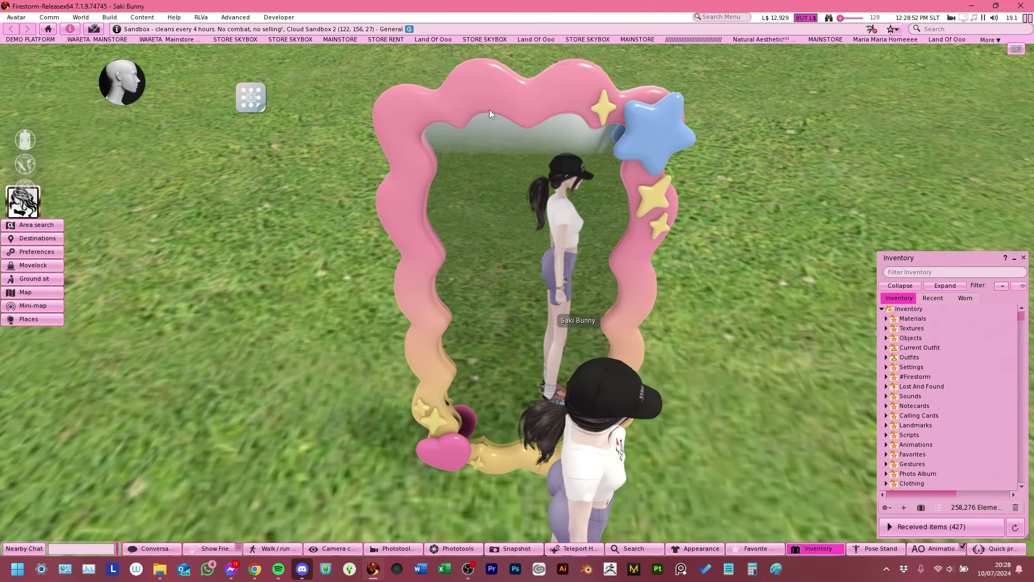
pyautogui.rightClick(494, 188)
pyautogui.click(516, 218)
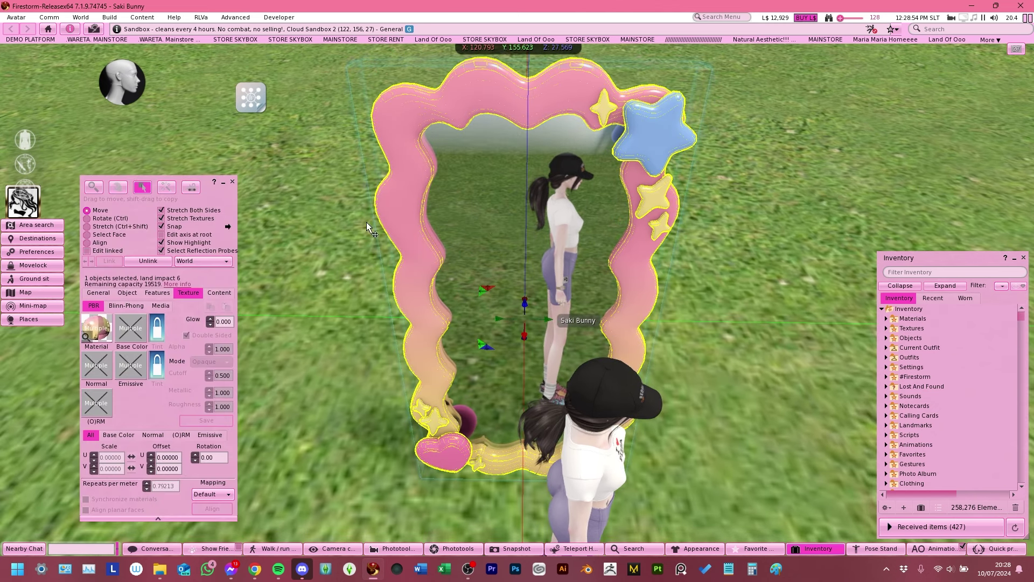
pyautogui.click(104, 248)
pyautogui.click(503, 180)
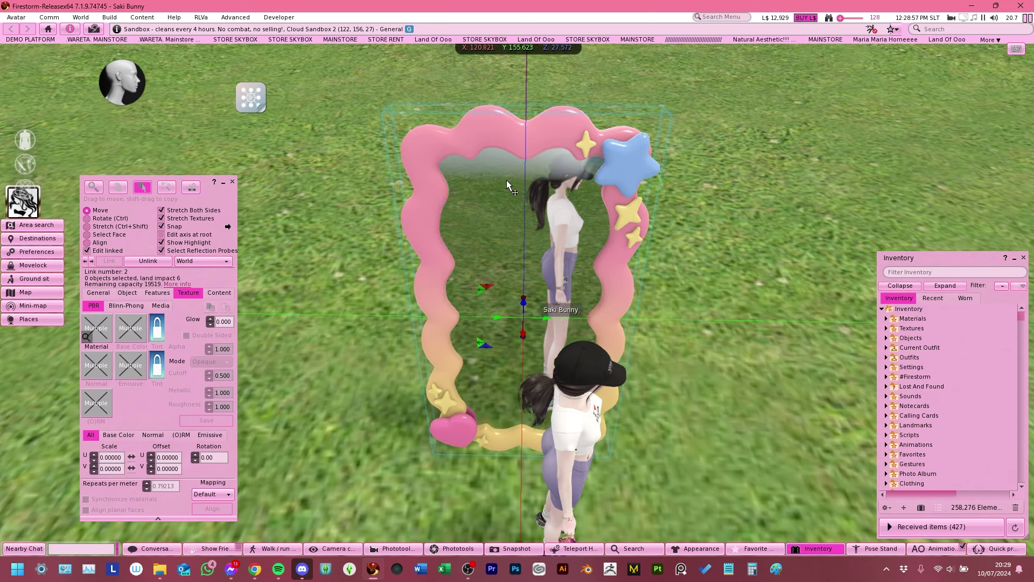
# Step: Try stretching the probe box vertically from both sides to about 2.84 m, and undo the stretch
pyautogui.hotkey('ctrl', 'shift')
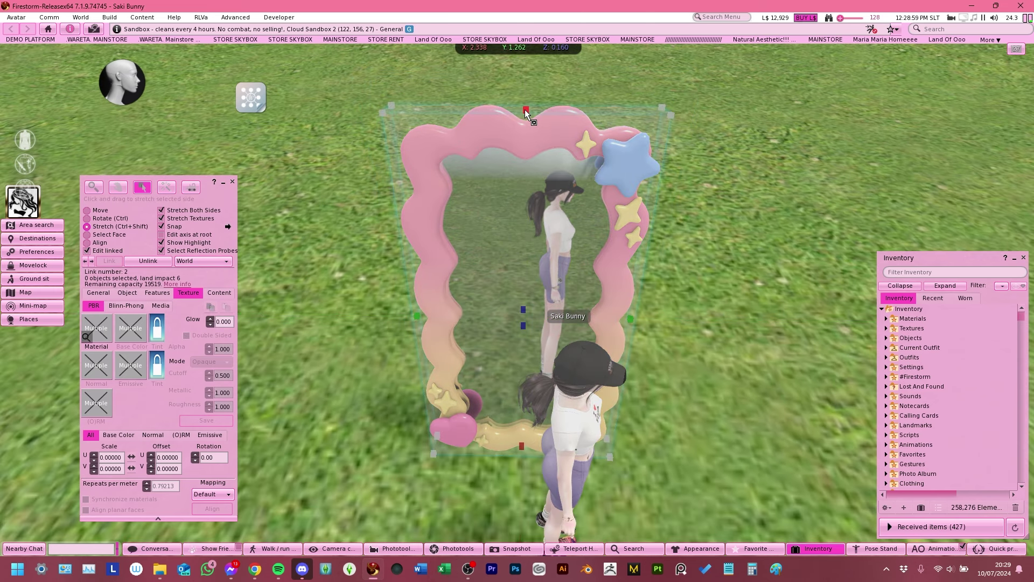
pyautogui.moveTo(526, 111); pyautogui.dragTo(553, 47)
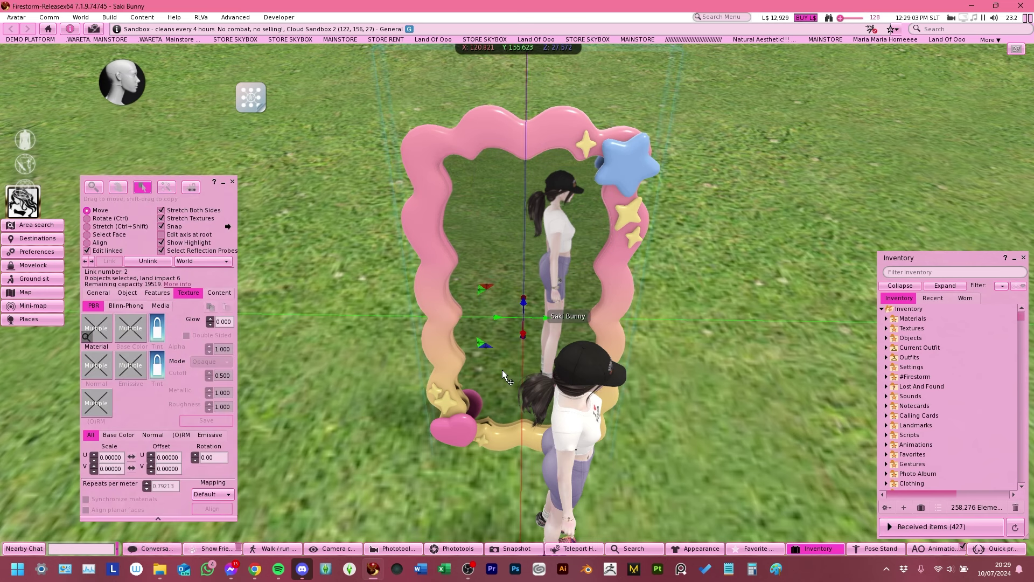
pyautogui.hotkey('ctrl', 'shift')
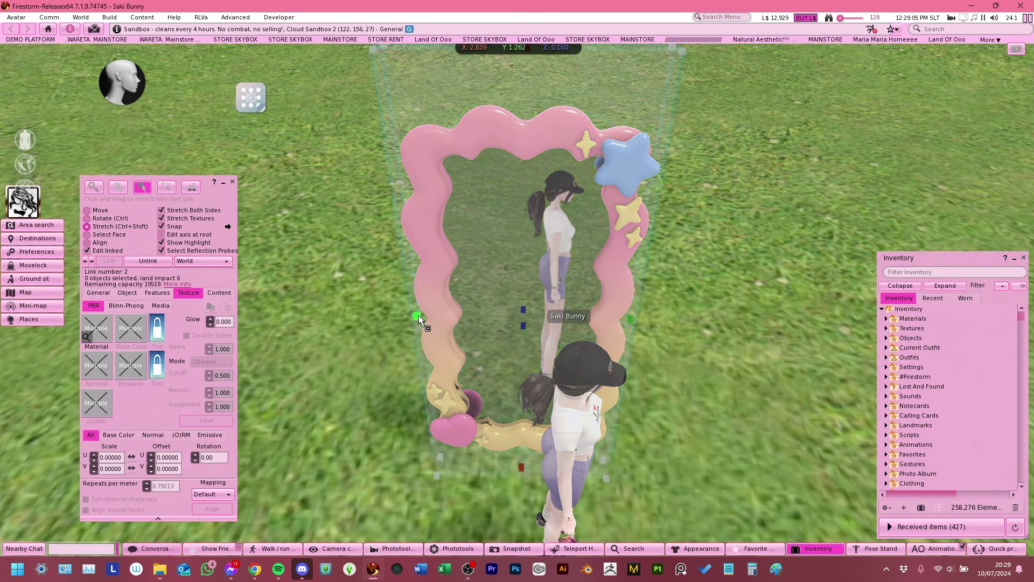
pyautogui.hotkey('ctrl', 'z')
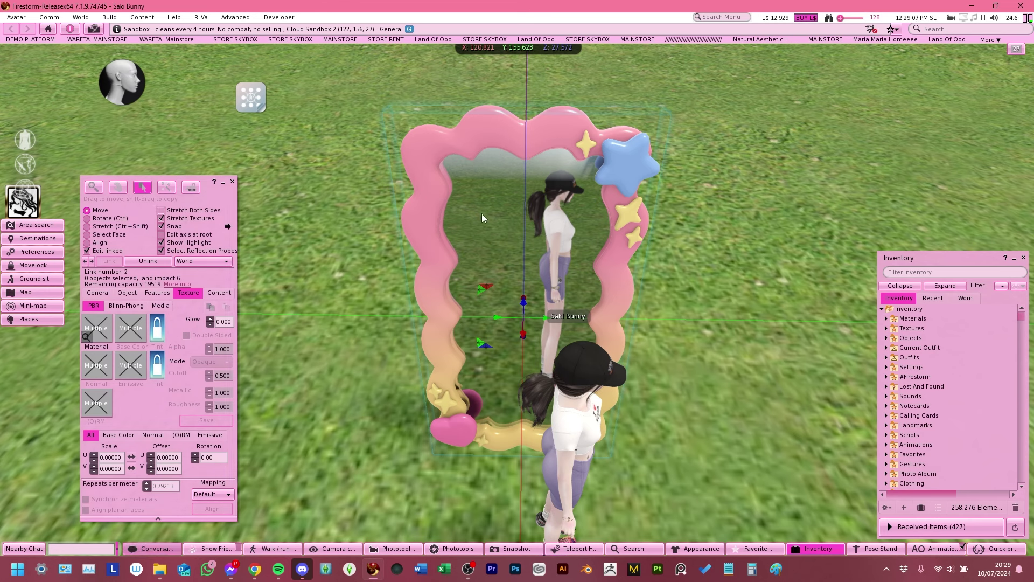
# Step: Stretch the probe box upward from its top side to about 2.54 m and widen it from both sides to about 1.39 m
pyautogui.keyDown('ctrl'); pyautogui.keyDown('shift'); pyautogui.moveTo(525, 108); pyautogui.dragTo(538, 61); pyautogui.keyUp('shift'); pyautogui.keyUp('ctrl')
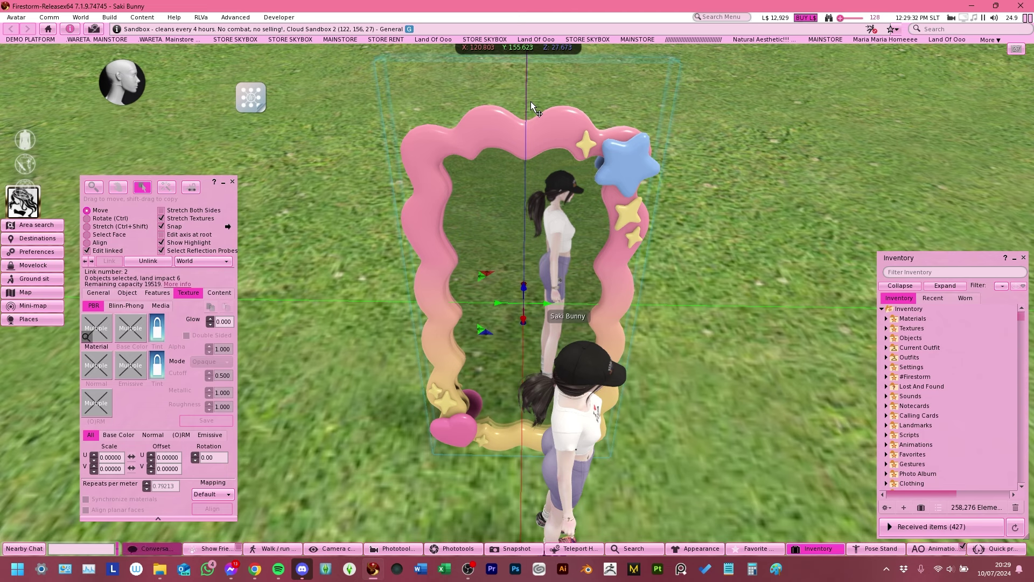
pyautogui.hotkey('ctrl', 'shift')
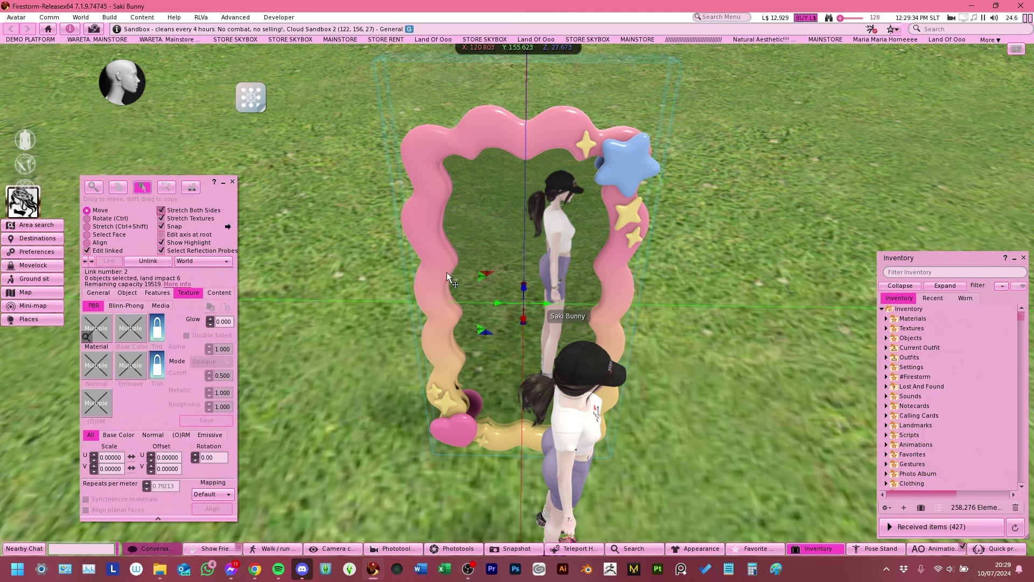
pyautogui.moveTo(412, 305)
pyautogui.mouseDown()
pyautogui.moveTo(390, 305)
pyautogui.moveTo(431, 306)
pyautogui.moveTo(405, 306)
pyautogui.mouseUp()
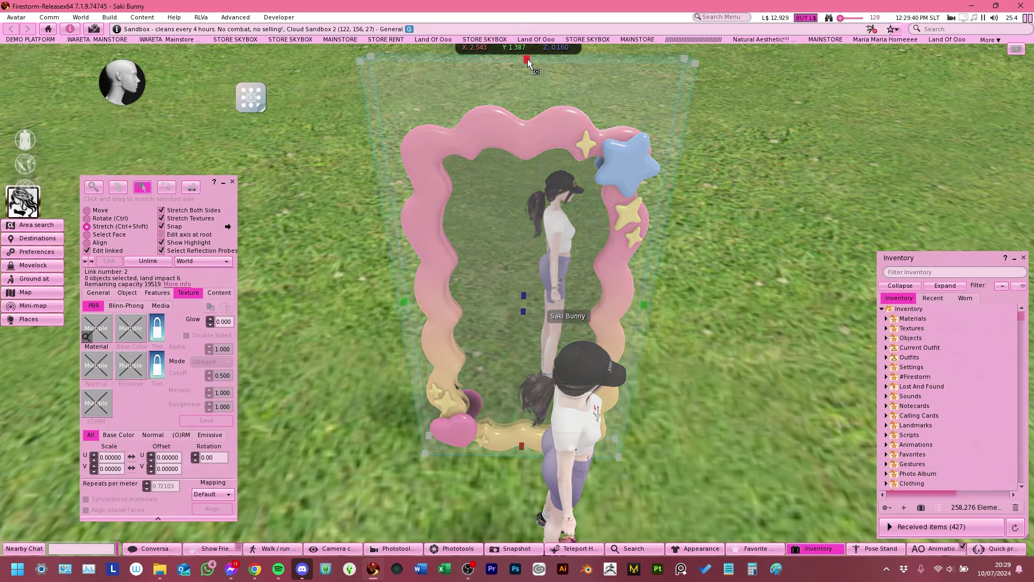
pyautogui.moveTo(528, 59)
pyautogui.mouseDown()
pyautogui.moveTo(527, 83)
pyautogui.moveTo(531, 45)
pyautogui.moveTo(531, 54)
pyautogui.mouseUp()
# Step: Turn off Stretch Both Sides, extend only the probe box's lower side downward, restore the option, and finish editing
pyautogui.click(161, 210)
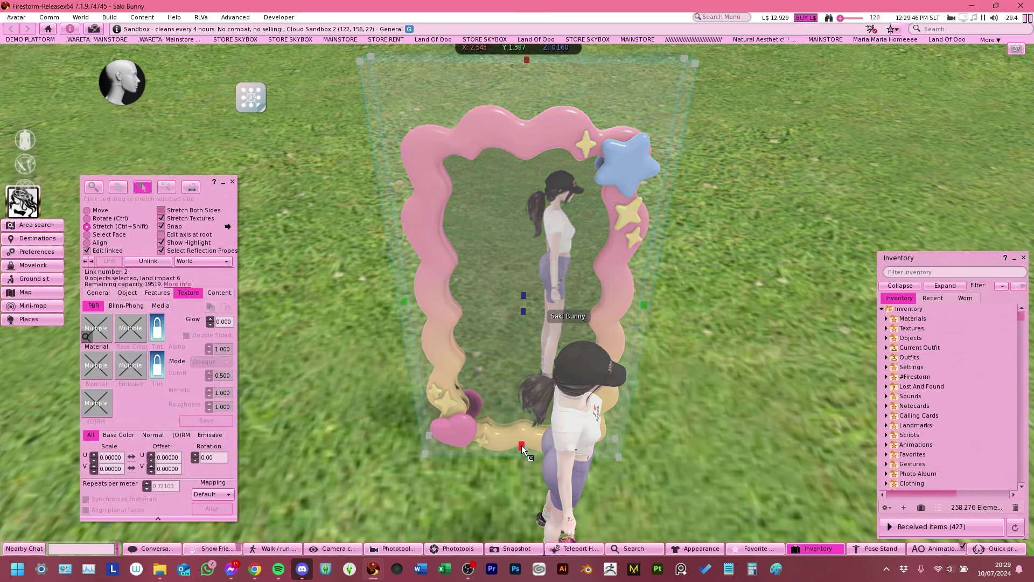
pyautogui.moveTo(522, 447); pyautogui.dragTo(516, 470)
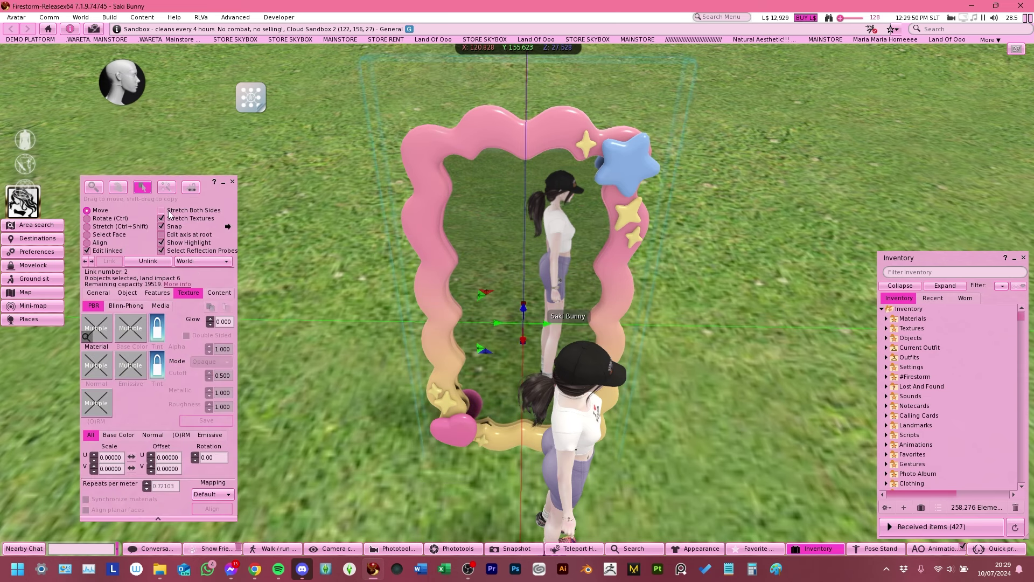
pyautogui.click(166, 210)
pyautogui.click(233, 183)
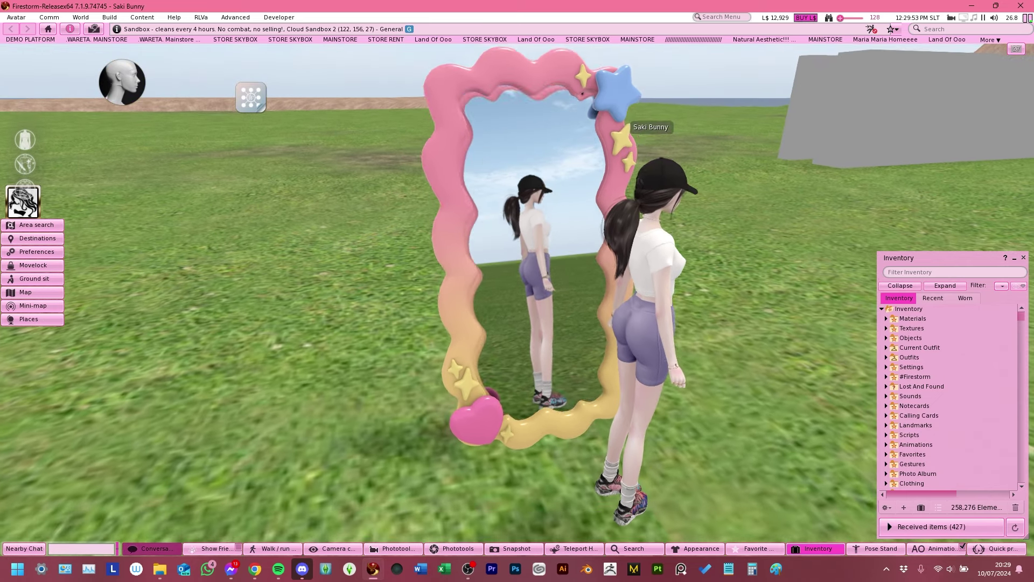
# Step: Inspect the standing mirror's reflection from several angles and move the linked mirror directly behind the avatar
pyautogui.keyDown('alt'); pyautogui.moveTo(517, 287); pyautogui.dragTo(504, 324); pyautogui.keyUp('alt')
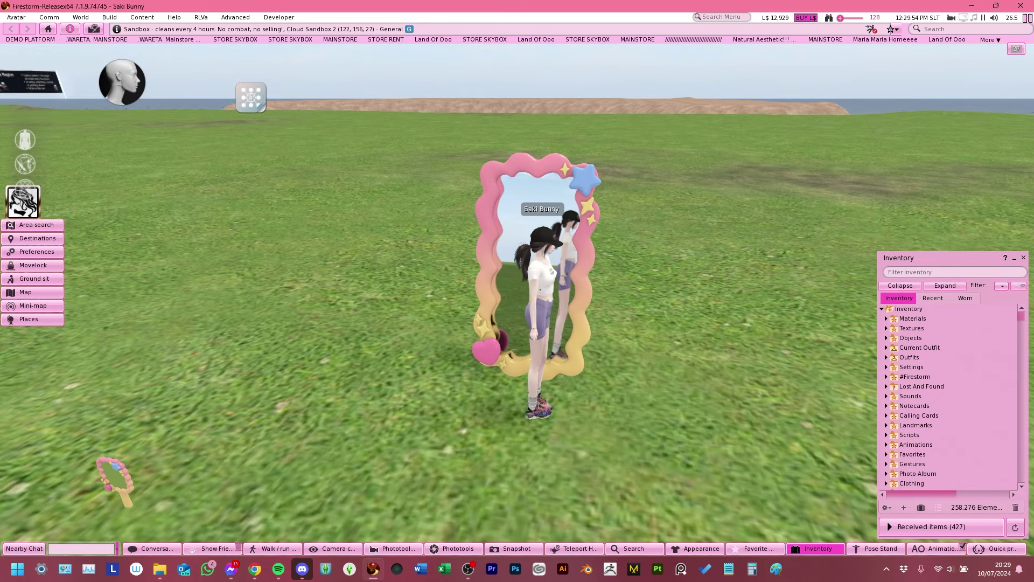
pyautogui.keyDown('ctrl'); pyautogui.keyDown('alt'); pyautogui.moveTo(517, 287); pyautogui.dragTo(656, 320); pyautogui.keyUp('alt'); pyautogui.keyUp('ctrl')
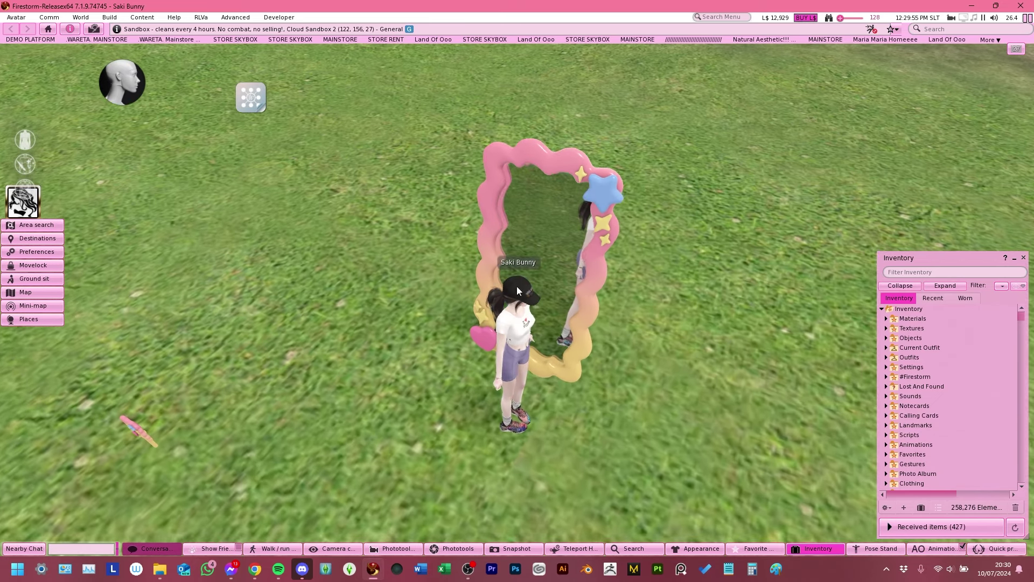
pyautogui.rightClick(554, 210)
pyautogui.click(579, 239)
pyautogui.moveTo(554, 274); pyautogui.dragTo(395, 336)
pyautogui.press('Escape')
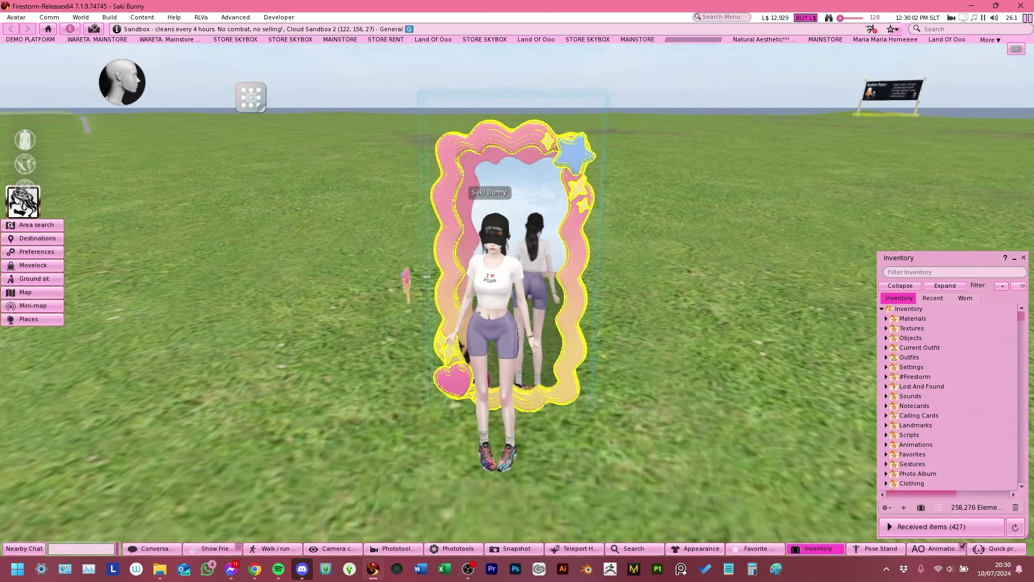
# Step: Set the standing mirror's Physics Shape Type to Prim and finish editing
pyautogui.hotkey('ctrl', '3')
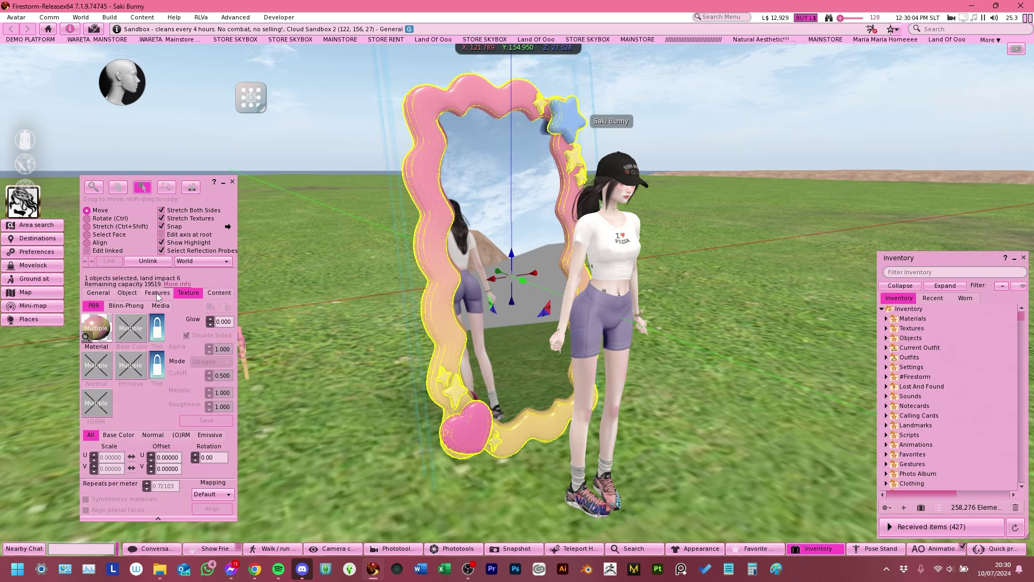
pyautogui.click(157, 293)
pyautogui.click(180, 338)
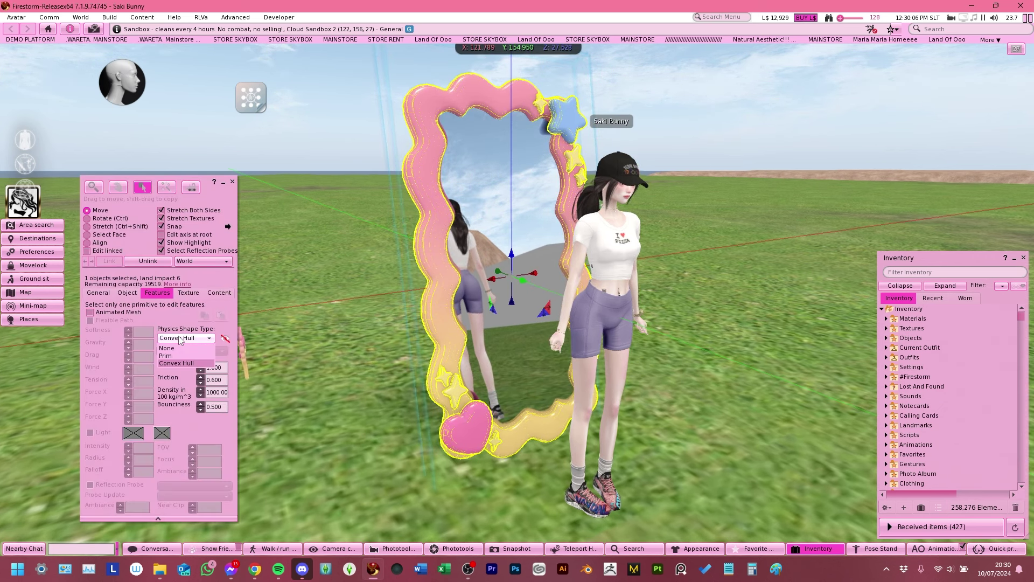
pyautogui.click(173, 357)
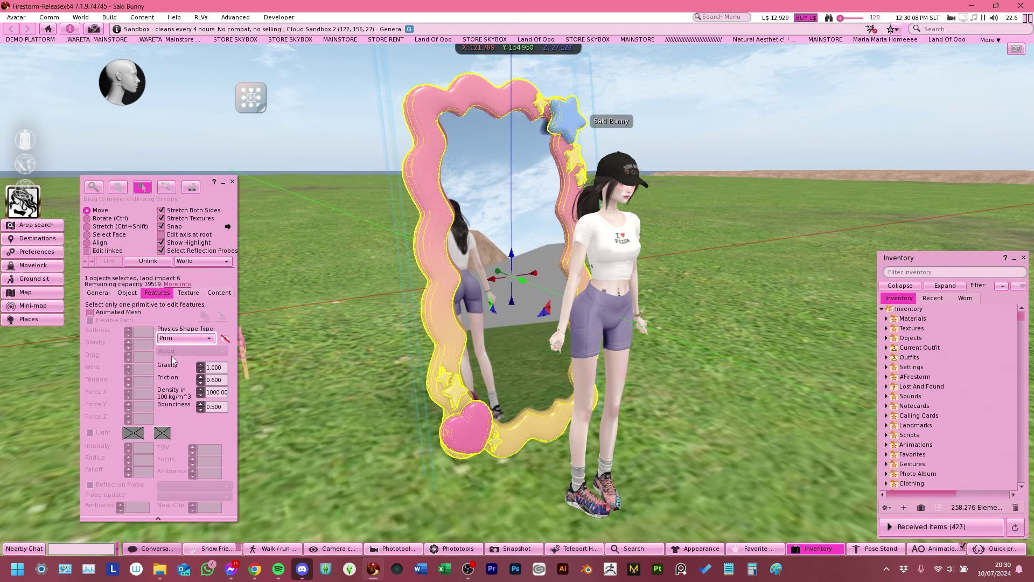
pyautogui.click(233, 183)
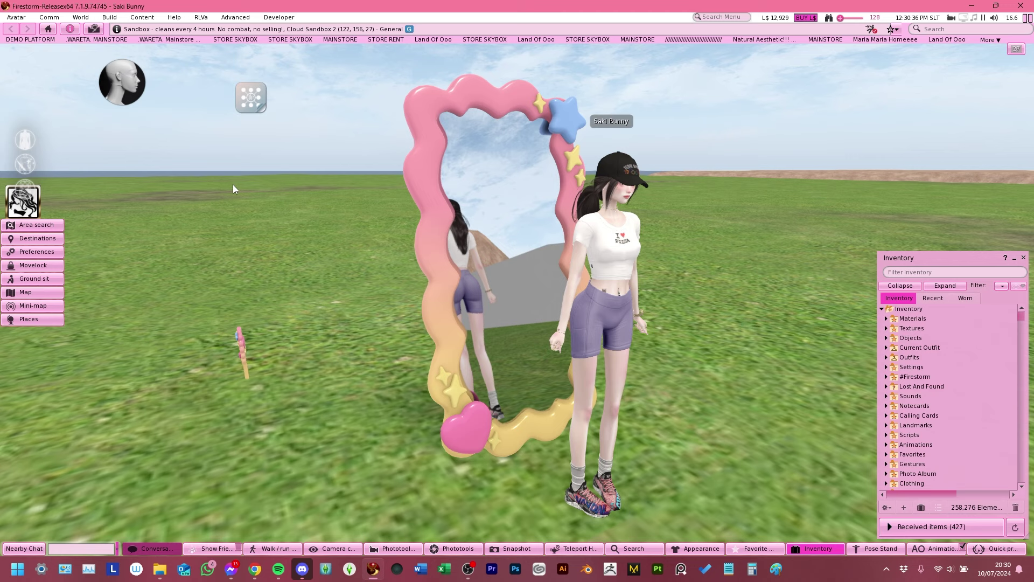
# Step: Enable Double Sided on the handheld mirror's PBR material and finish editing
pyautogui.keyDown('alt'); pyautogui.click(240, 347); pyautogui.keyUp('alt')
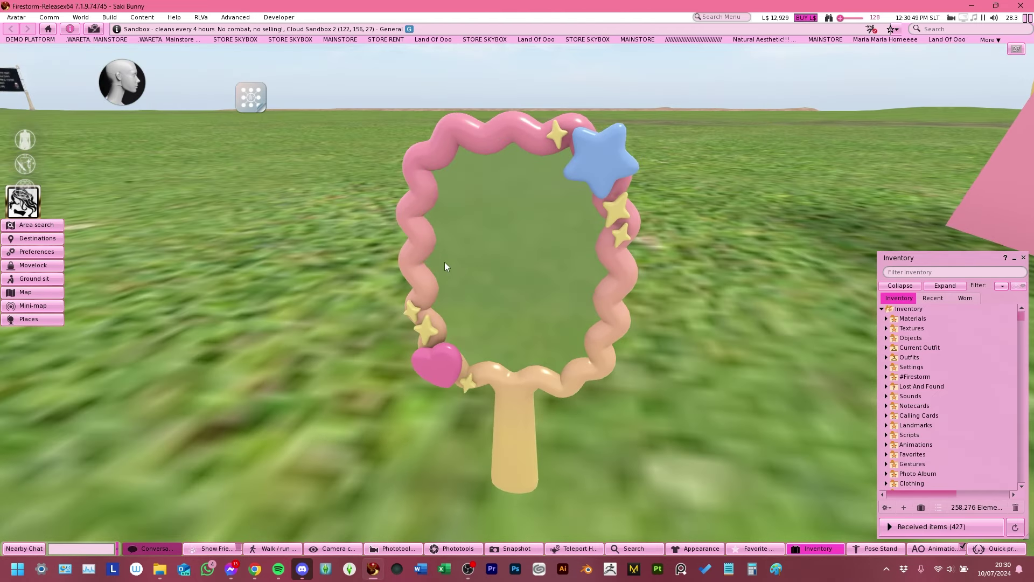
pyautogui.rightClick(420, 249)
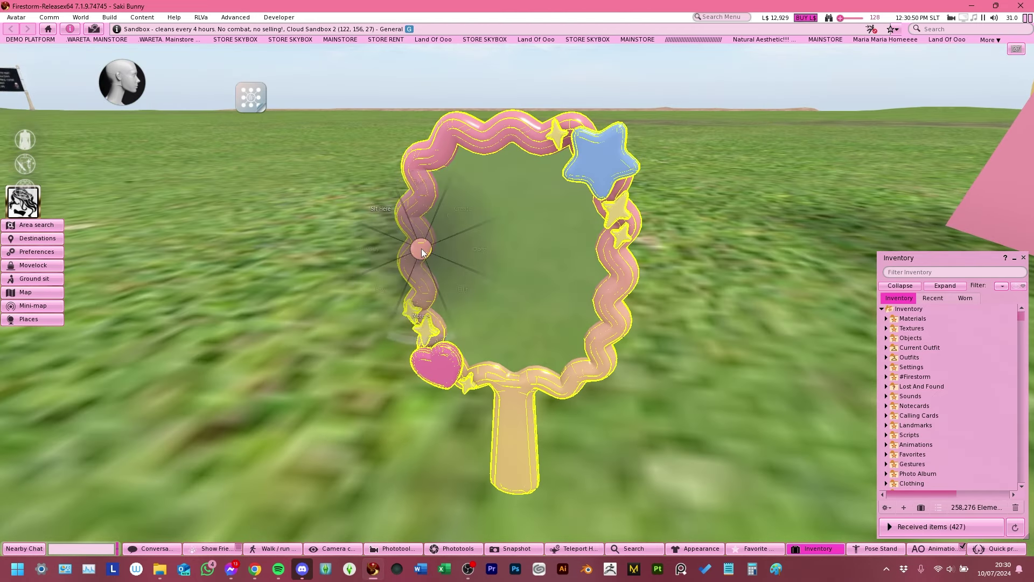
pyautogui.click(439, 271)
pyautogui.click(116, 236)
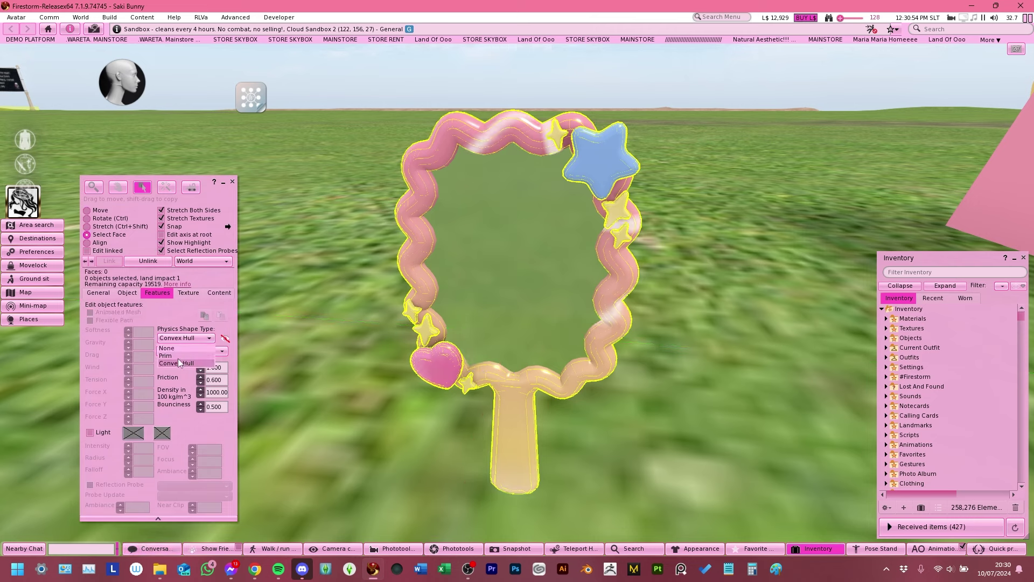
pyautogui.click(189, 293)
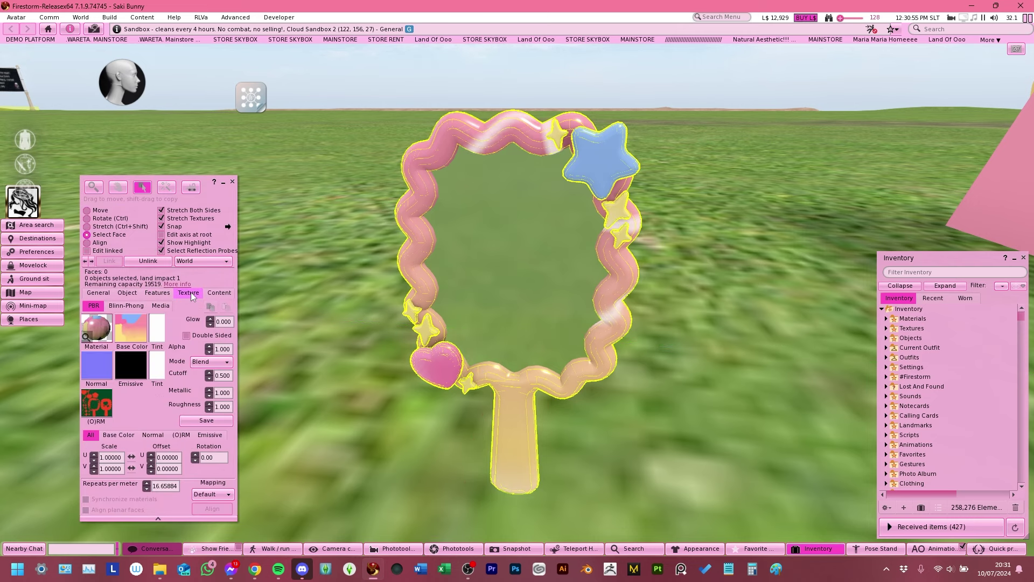
pyautogui.click(187, 335)
pyautogui.click(234, 182)
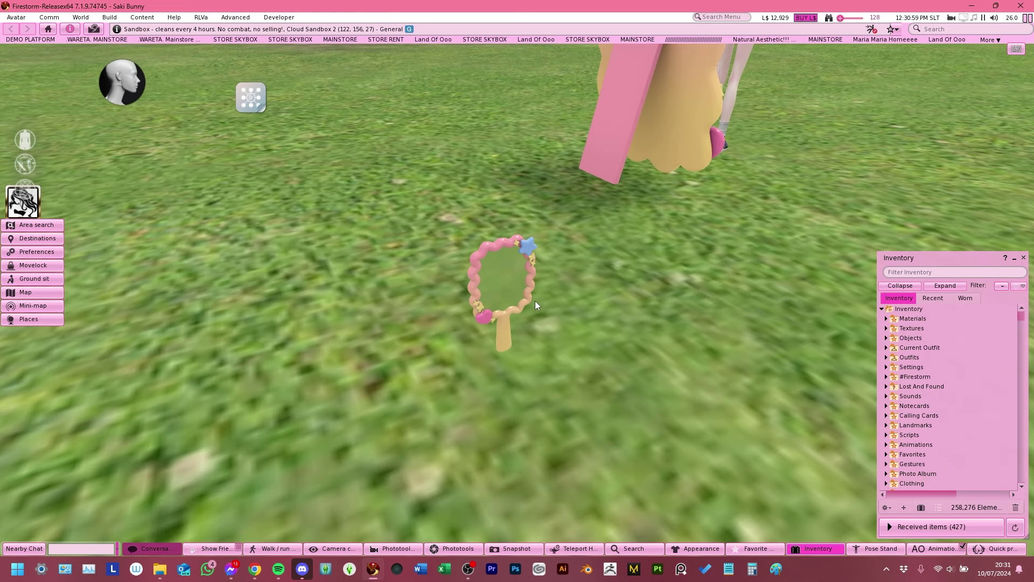
# Step: Create a box beside the handheld mirror and copy the mirror's position onto it
pyautogui.rightClick(580, 318)
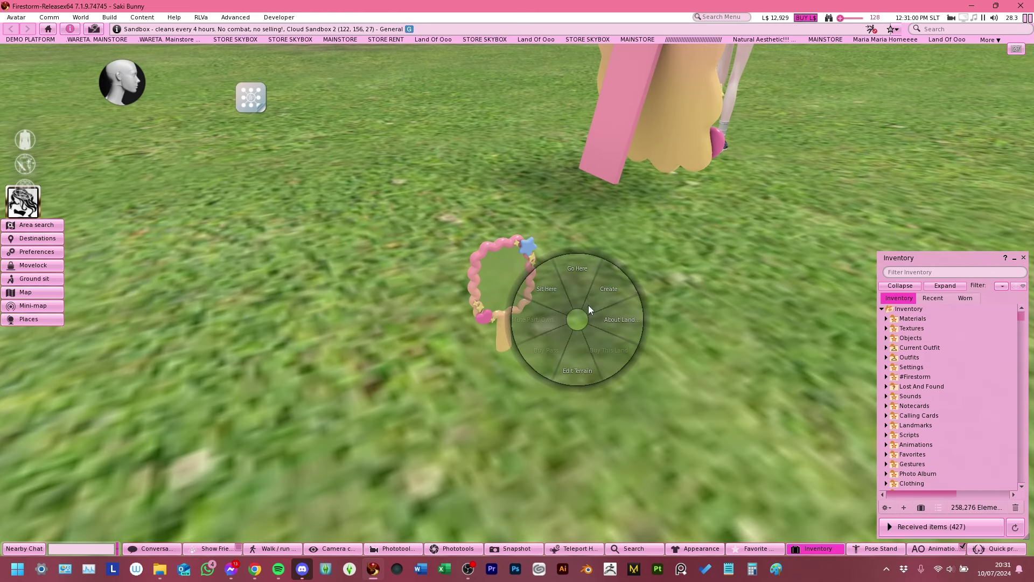
pyautogui.click(589, 305)
pyautogui.click(541, 309)
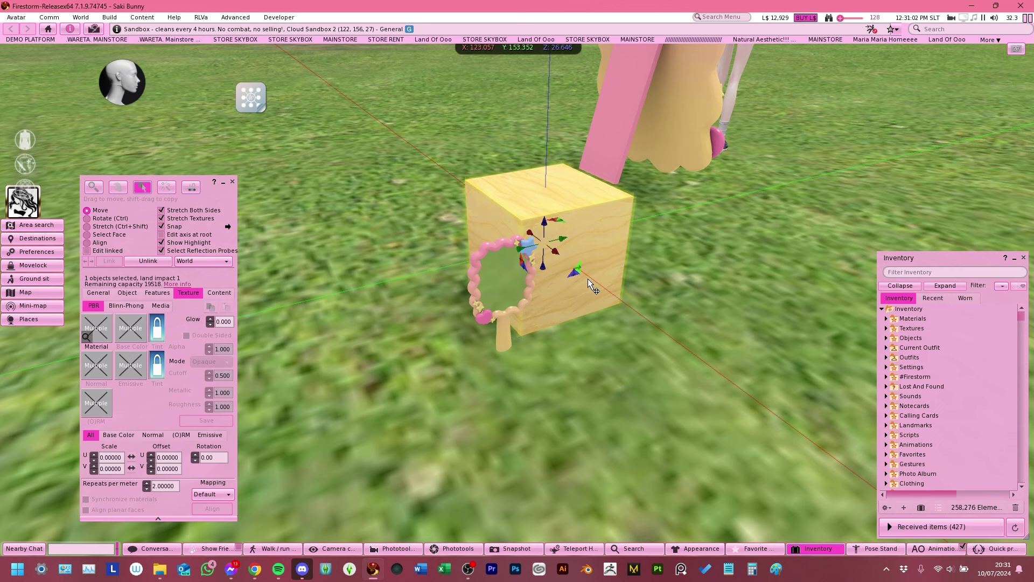
pyautogui.click(477, 266)
pyautogui.click(127, 292)
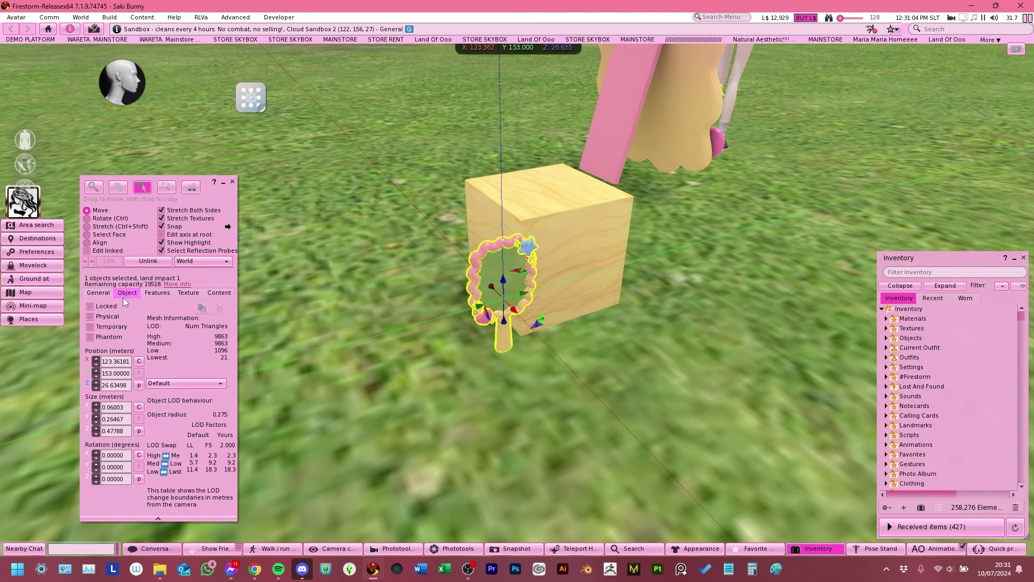
pyautogui.click(575, 247)
pyautogui.click(138, 373)
# Step: Shrink the box around the handheld mirror to about 0.05 × 0.30 × 0.33 m, leaving the handle outside
pyautogui.hotkey('ctrl', 'shift')
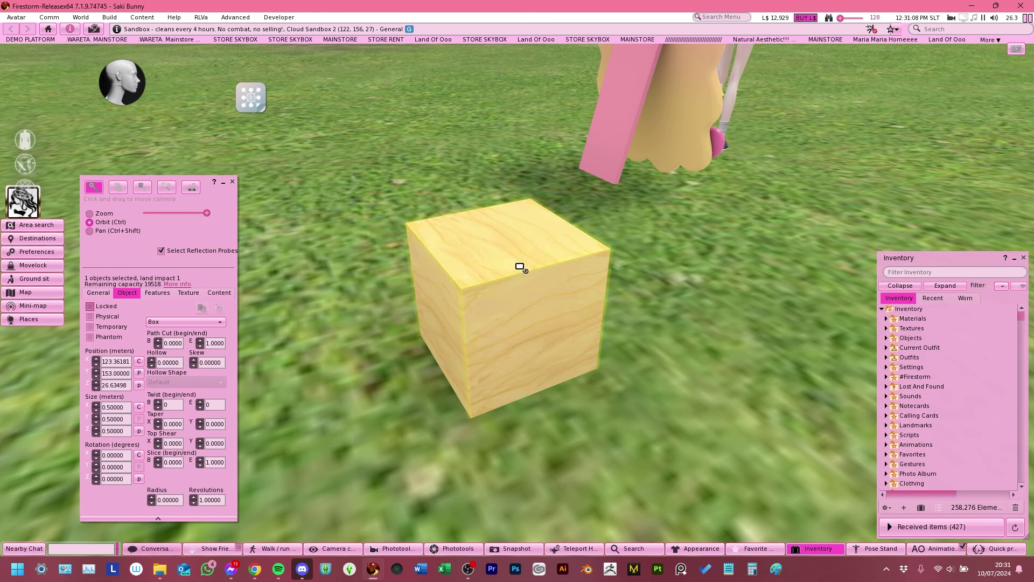
pyautogui.keyDown('ctrl'); pyautogui.keyDown('shift'); pyautogui.scroll(5, 518, 348); pyautogui.keyUp('shift'); pyautogui.keyUp('ctrl')
pyautogui.moveTo(606, 389); pyautogui.dragTo(499, 381)
pyautogui.moveTo(415, 432); pyautogui.dragTo(364, 250)
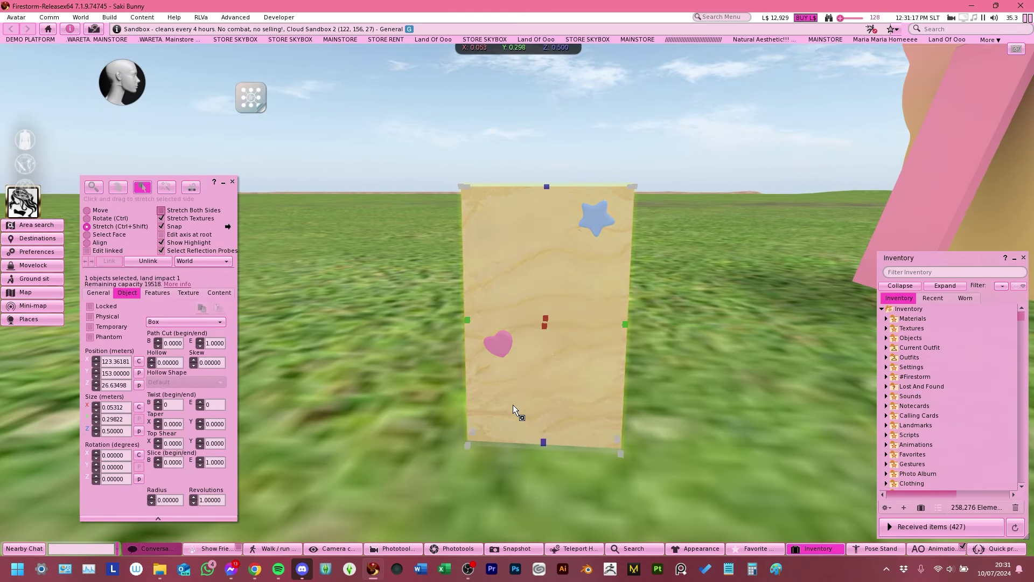
pyautogui.keyDown('ctrl'); pyautogui.keyDown('shift'); pyautogui.moveTo(544, 447); pyautogui.dragTo(550, 389); pyautogui.keyUp('shift'); pyautogui.keyUp('ctrl')
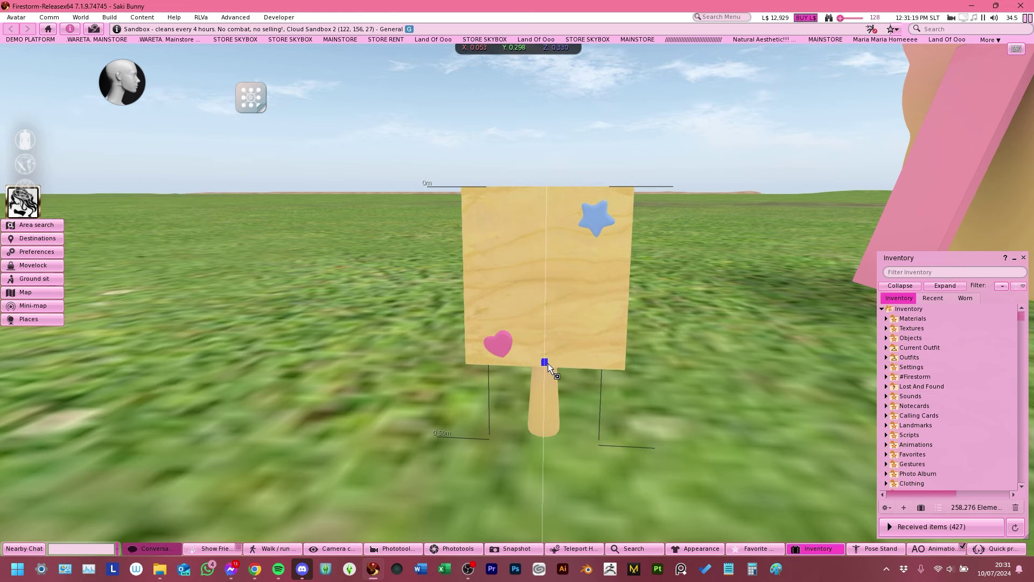
pyautogui.click(548, 363)
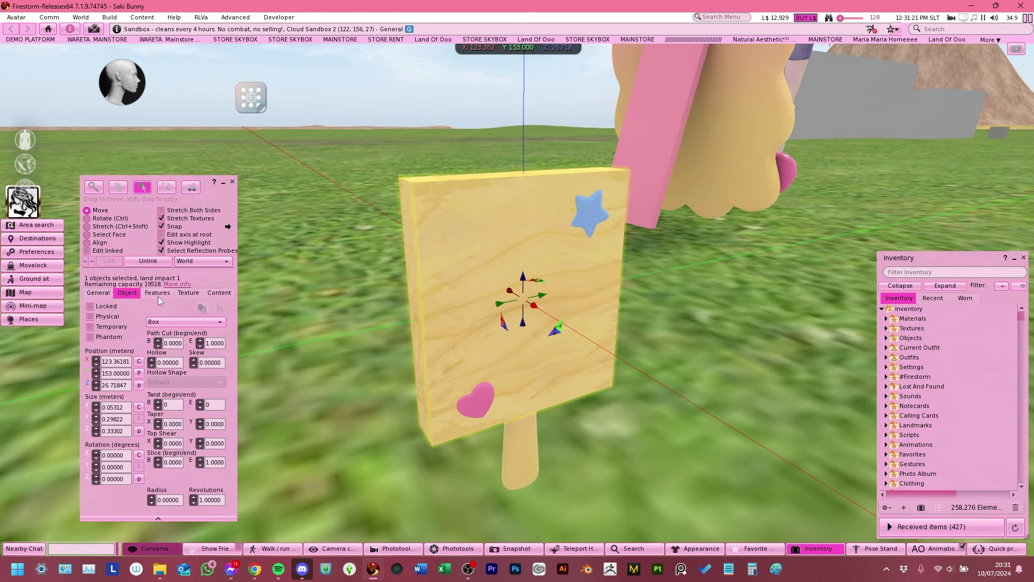
# Step: Undo the box's size changes and rotate the box 90° about its Y axis
pyautogui.keyDown('alt'); pyautogui.moveTo(487, 275); pyautogui.dragTo(518, 290); pyautogui.keyUp('alt')
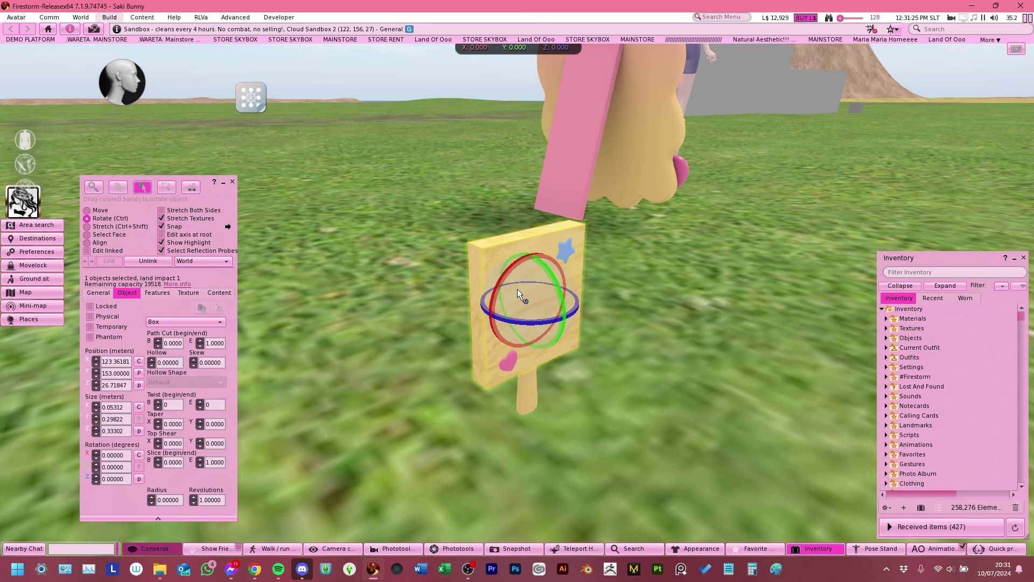
pyautogui.hotkey('ctrl', 'z')
pyautogui.hotkey('ctrl', 'z')
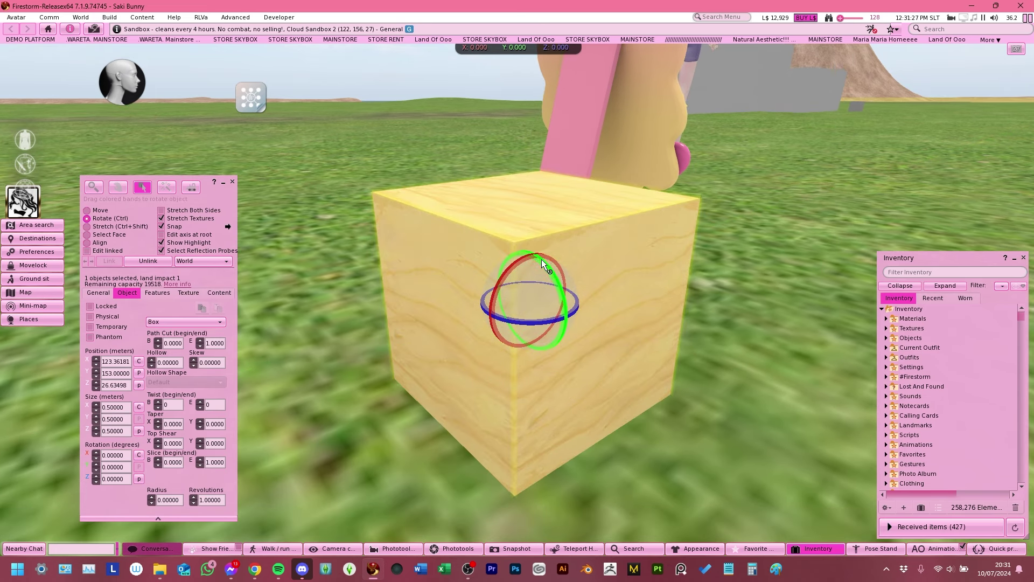
pyautogui.keyDown('ctrl'); pyautogui.moveTo(541, 260); pyautogui.dragTo(641, 347); pyautogui.keyUp('ctrl')
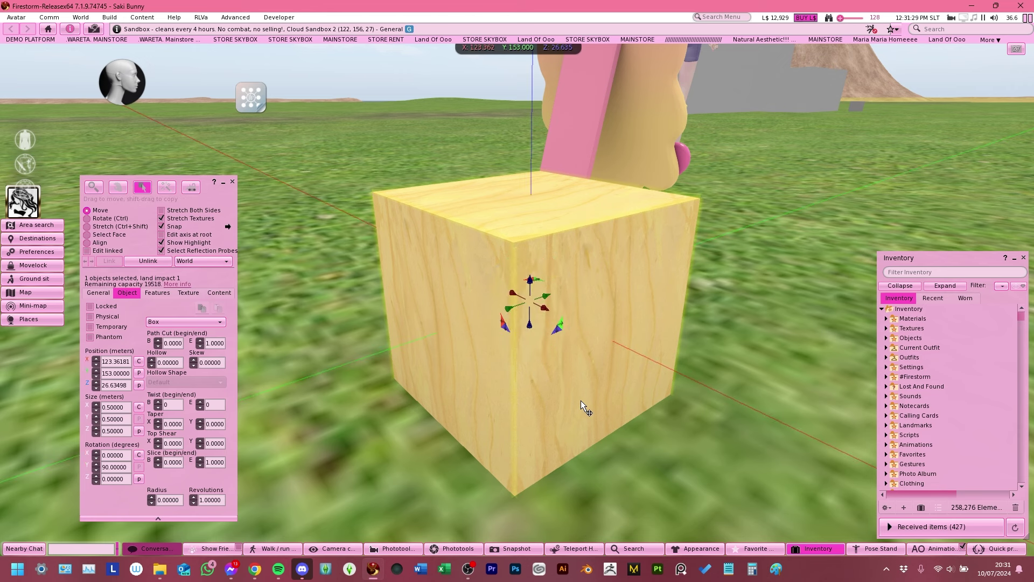
pyautogui.keyDown('ctrl'); pyautogui.keyDown('alt'); pyautogui.moveTo(517, 319); pyautogui.dragTo(509, 291); pyautogui.keyUp('alt'); pyautogui.keyUp('ctrl')
pyautogui.keyDown('ctrl'); pyautogui.keyDown('shift'); pyautogui.moveTo(420, 312); pyautogui.dragTo(458, 287); pyautogui.keyUp('shift'); pyautogui.keyUp('ctrl')
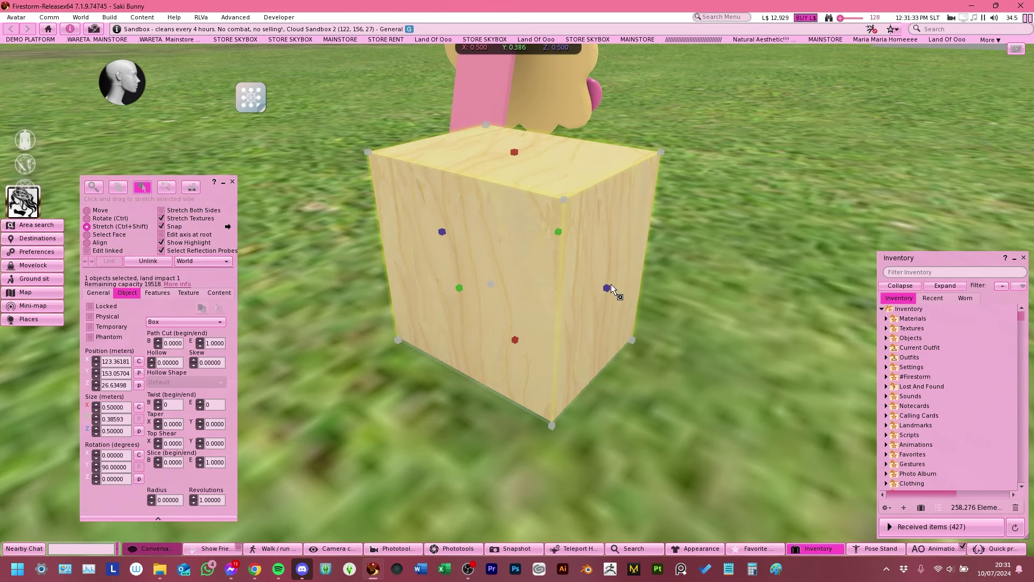
pyautogui.keyDown('ctrl'); pyautogui.keyDown('shift'); pyautogui.moveTo(607, 288); pyautogui.dragTo(504, 272); pyautogui.keyUp('shift'); pyautogui.keyUp('ctrl')
pyautogui.hotkey('ctrl', 'z')
pyautogui.hotkey('ctrl', 'z')
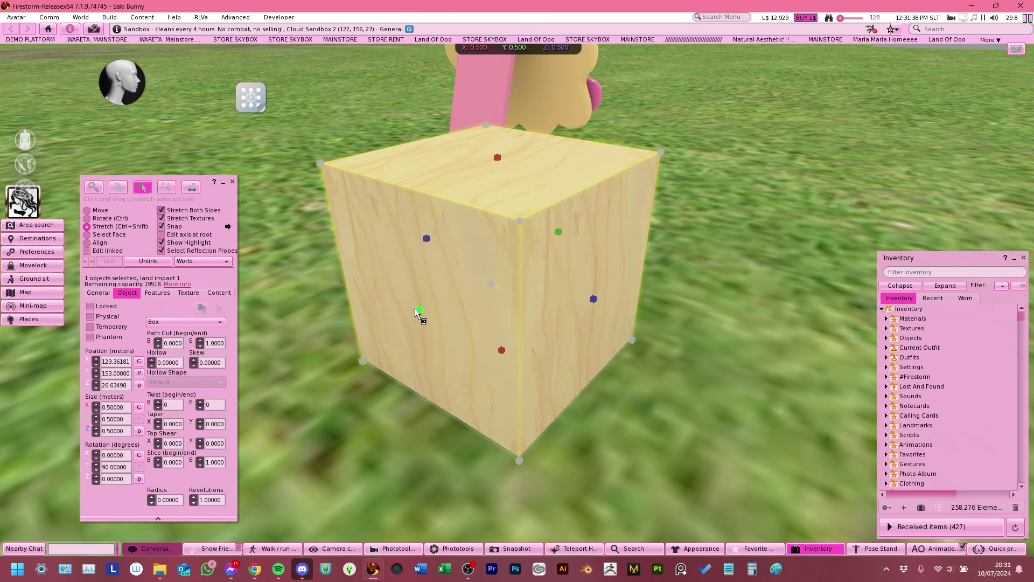
# Step: With Stretch Both Sides on, shrink the box to about 0.28 m wide, 0.05 m deep and 0.48 m tall
pyautogui.keyDown('ctrl'); pyautogui.keyDown('shift'); pyautogui.moveTo(415, 310); pyautogui.dragTo(461, 280); pyautogui.keyUp('shift'); pyautogui.keyUp('ctrl')
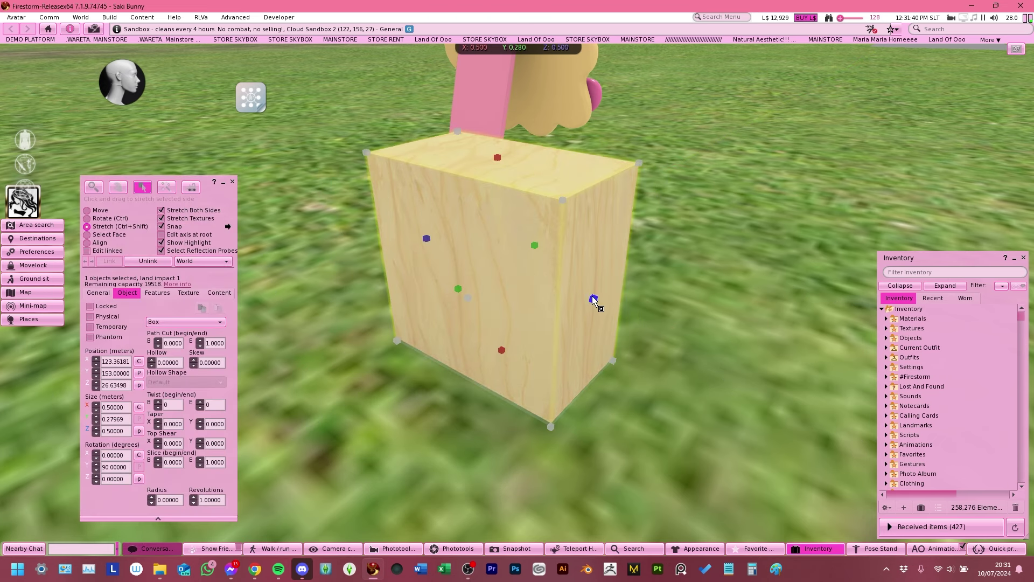
pyautogui.keyDown('ctrl'); pyautogui.keyDown('shift'); pyautogui.moveTo(593, 298); pyautogui.dragTo(509, 281); pyautogui.keyUp('shift'); pyautogui.keyUp('ctrl')
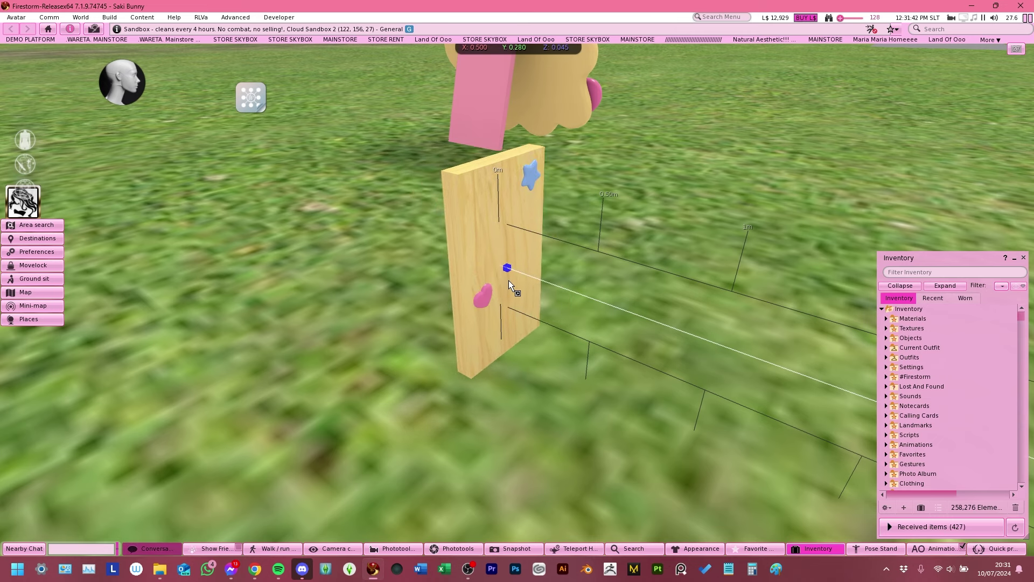
pyautogui.keyDown('ctrl'); pyautogui.keyDown('shift'); pyautogui.moveTo(496, 160); pyautogui.dragTo(398, 81); pyautogui.keyUp('shift'); pyautogui.keyUp('ctrl')
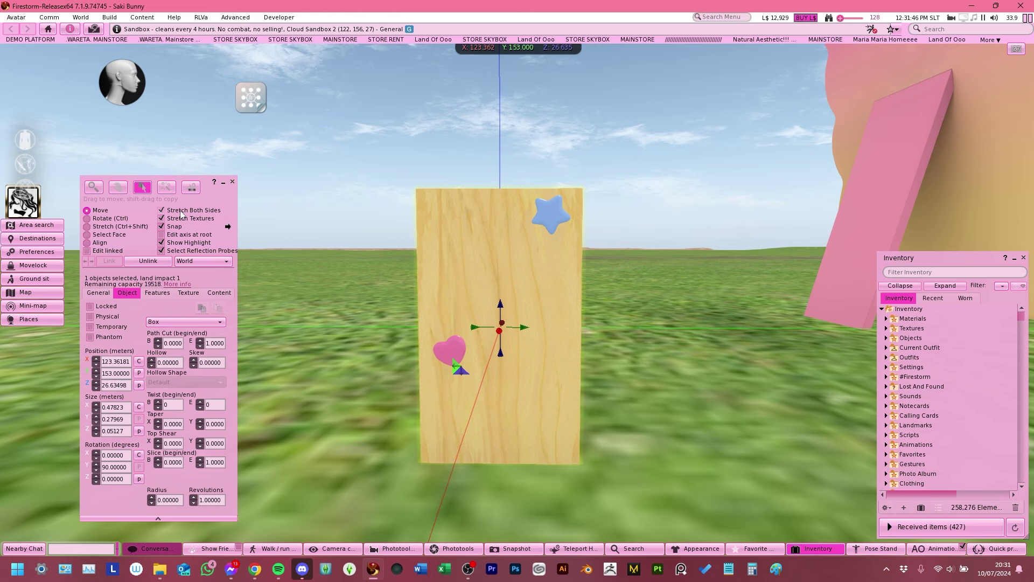
# Step: Turn off Stretch Both Sides and raise only the box's lower side above the handle, to about 0.33 m tall
pyautogui.click(161, 211)
pyautogui.keyDown('ctrl'); pyautogui.keyDown('shift'); pyautogui.moveTo(503, 460); pyautogui.dragTo(503, 379); pyautogui.keyUp('shift'); pyautogui.keyUp('ctrl')
pyautogui.keyDown('ctrl'); pyautogui.keyDown('alt'); pyautogui.moveTo(493, 329); pyautogui.dragTo(598, 382); pyautogui.keyUp('alt'); pyautogui.keyUp('ctrl')
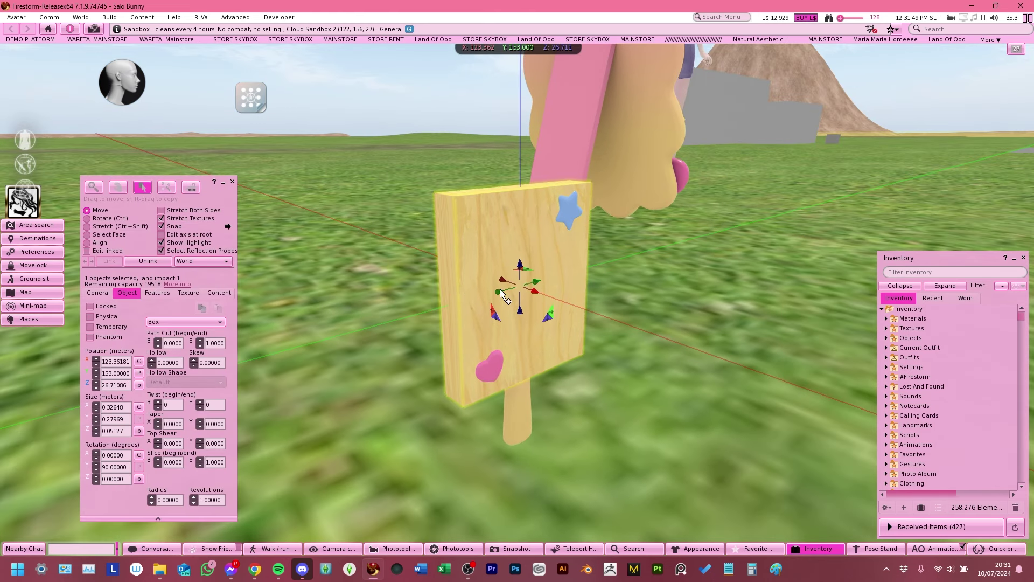
# Step: Make the box a reflection probe with Probe Update set to Mirror (Everything)
pyautogui.click(156, 293)
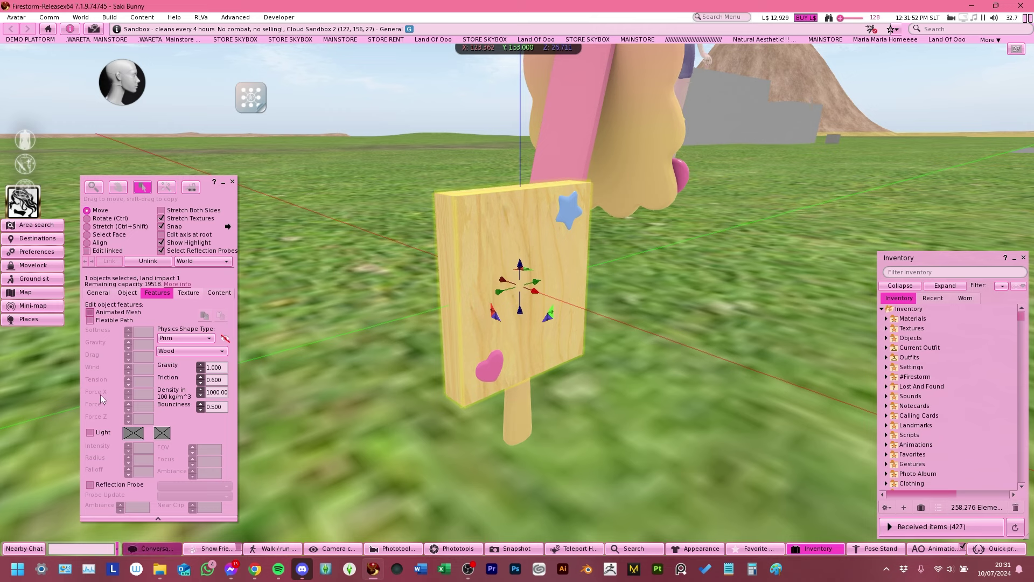
pyautogui.click(91, 485)
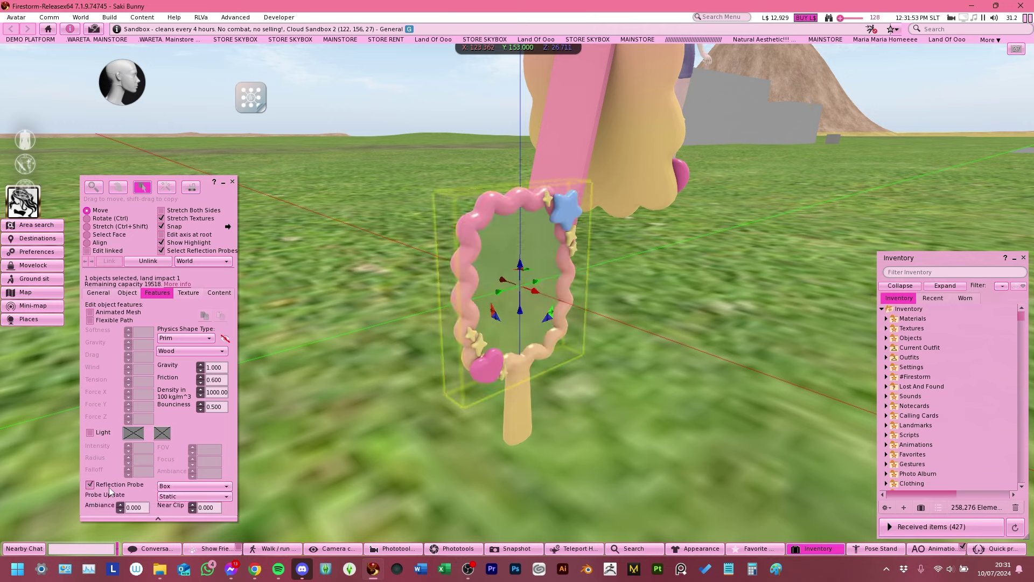
pyautogui.click(195, 496)
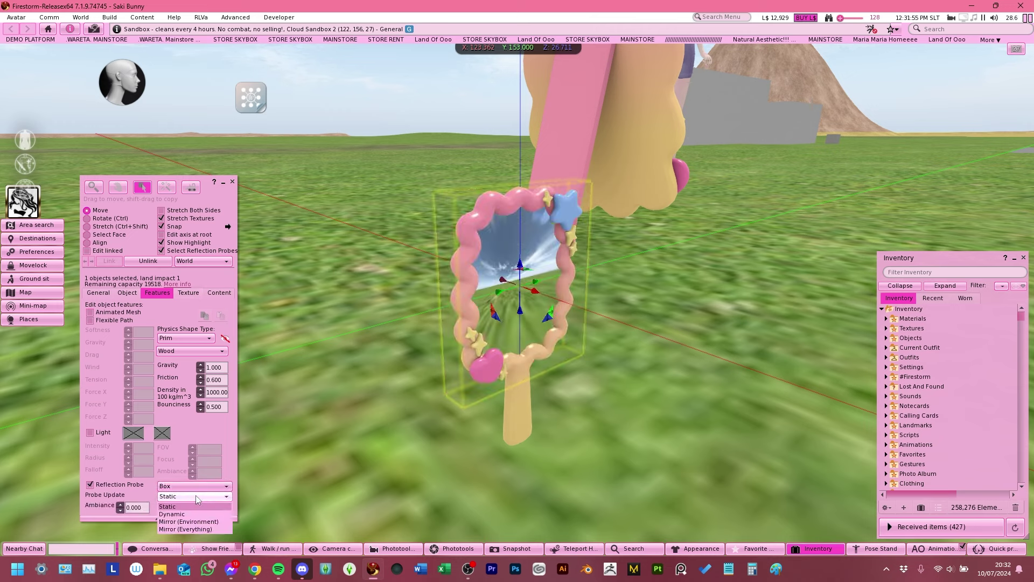
pyautogui.click(182, 531)
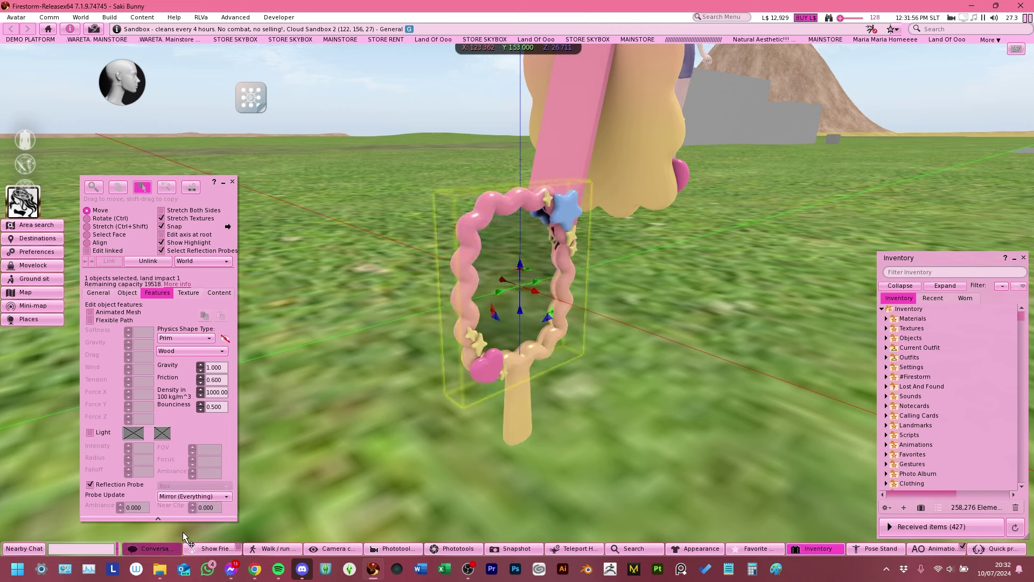
# Step: Link the probe box to the handheld mirror, keeping the mirror as root, and finish editing
pyautogui.keyDown('shift'); pyautogui.click(521, 416); pyautogui.keyUp('shift')
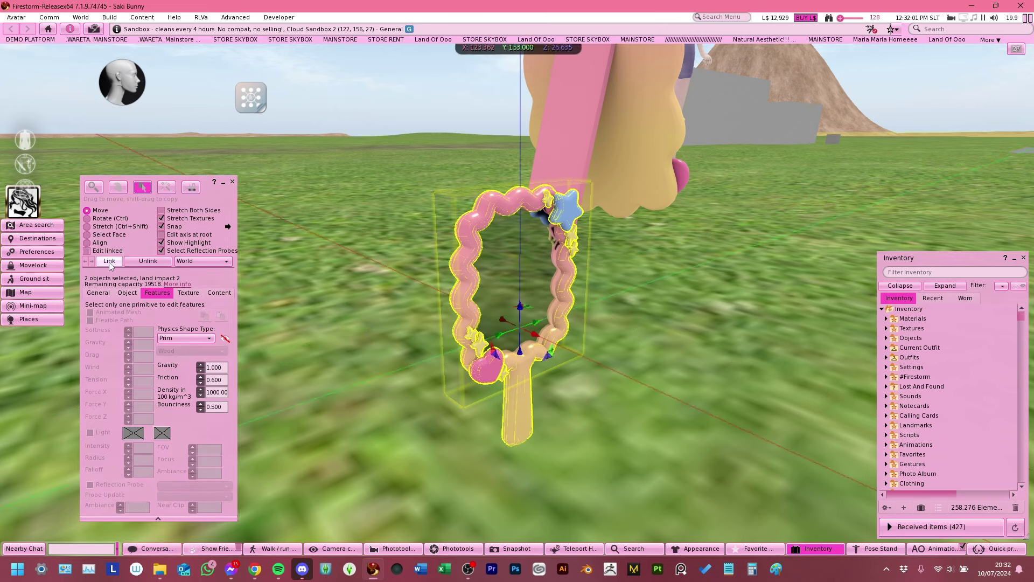
pyautogui.click(109, 262)
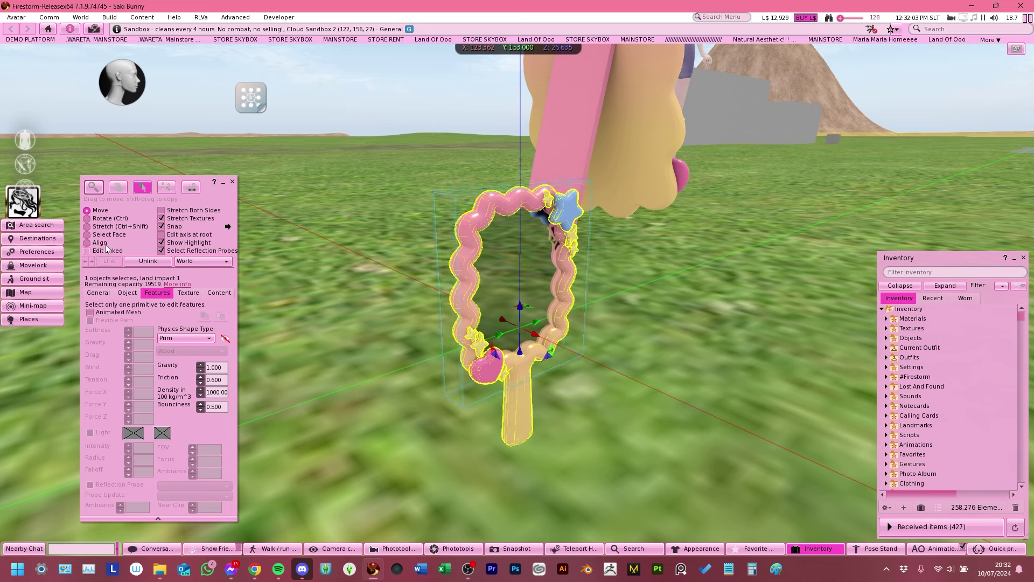
pyautogui.click(107, 235)
pyautogui.click(188, 292)
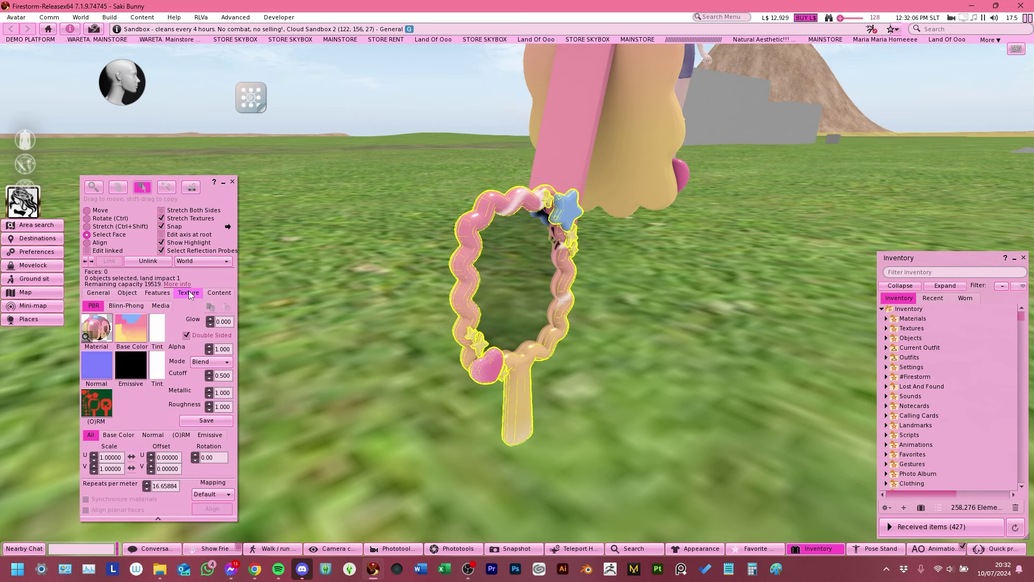
pyautogui.click(233, 181)
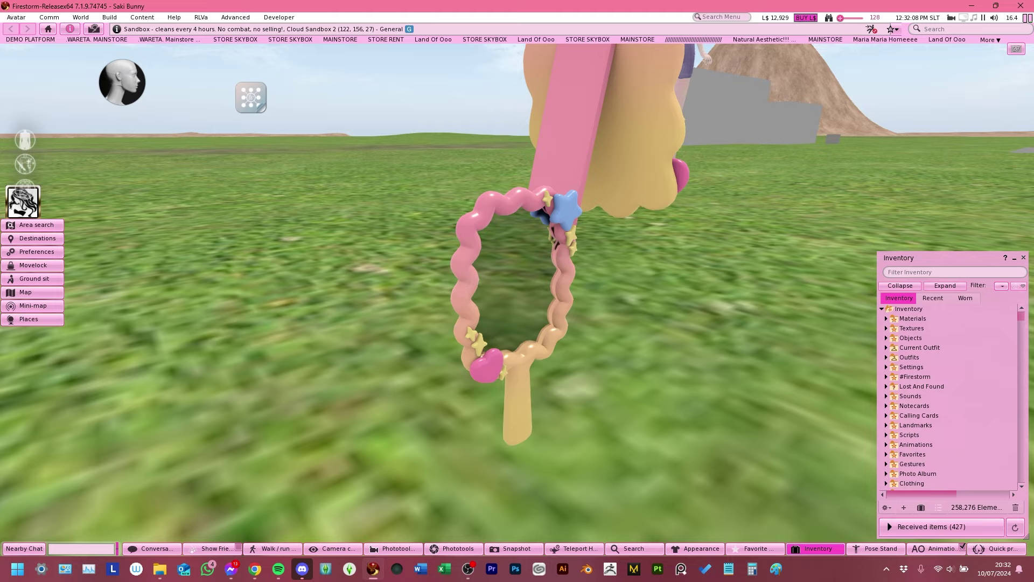
pyautogui.moveTo(517, 291)
pyautogui.keyDown('ctrl'); pyautogui.keyDown('alt'); pyautogui.mouseDown()
pyautogui.moveTo(410, 310)
pyautogui.moveTo(323, 297)
pyautogui.moveTo(307, 280)
pyautogui.moveTo(317, 248)
pyautogui.moveTo(517, 275)
pyautogui.moveTo(517, 253)
pyautogui.moveTo(517, 289)
pyautogui.mouseUp(); pyautogui.keyUp('alt'); pyautogui.keyUp('ctrl')
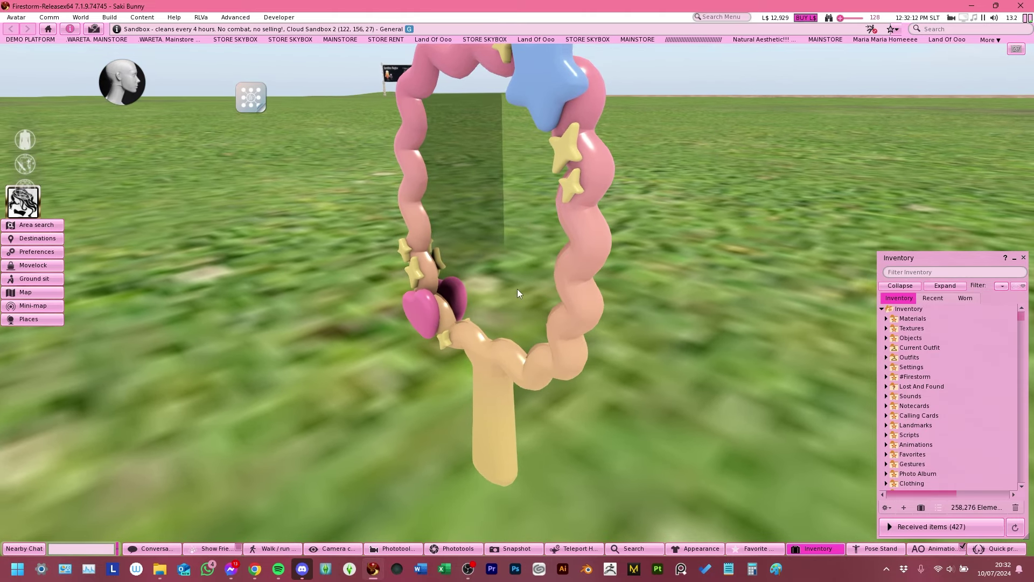
pyautogui.press('Escape')
pyautogui.rightClick(499, 246)
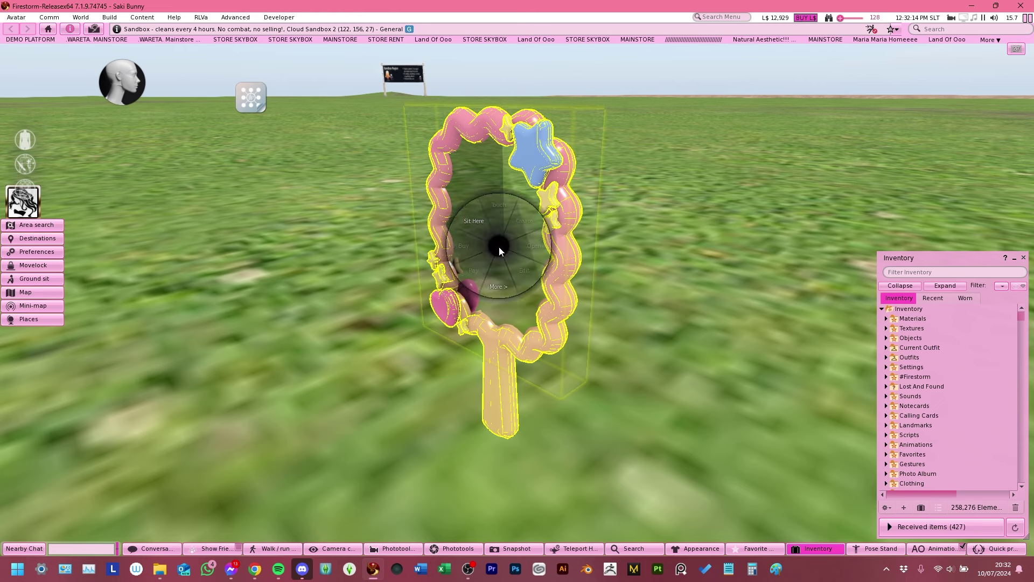
pyautogui.click(521, 270)
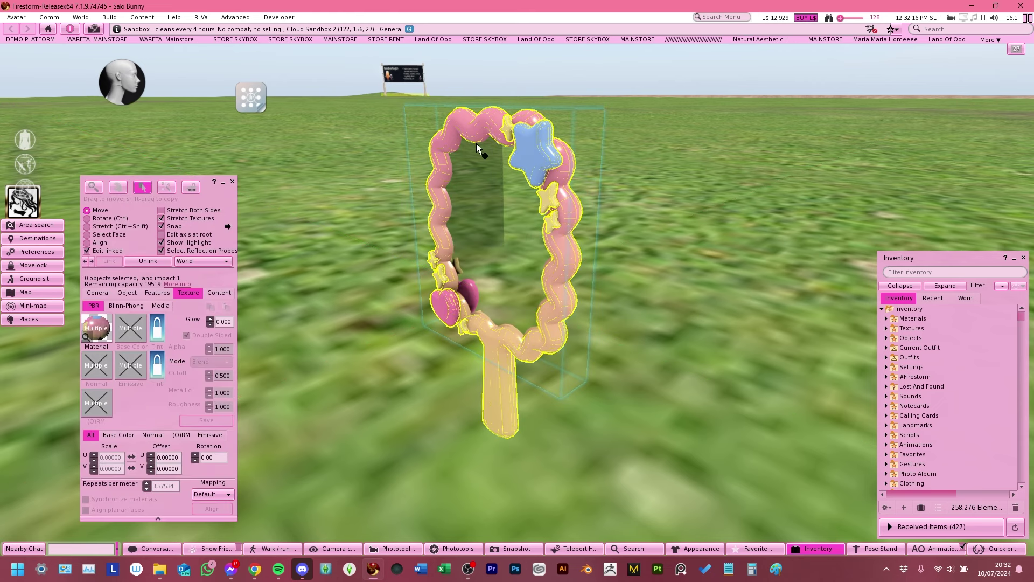
pyautogui.press('Escape')
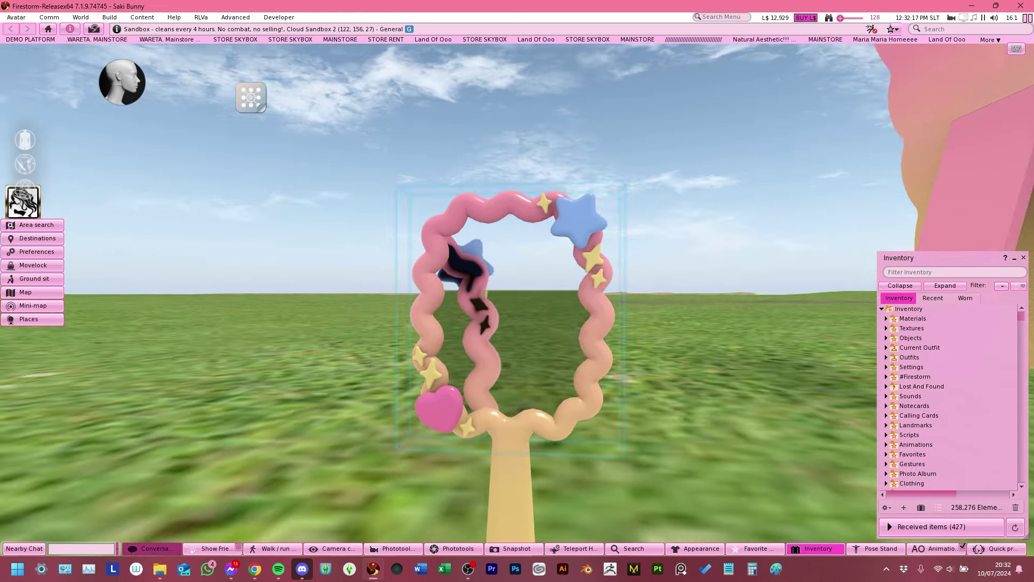
# Step: Stretch the linked probe box upward and, with Stretch Both Sides on, sideways so it extends slightly past the handheld mirror's frame
pyautogui.hotkey('ctrl', '1')
pyautogui.hotkey('ctrl', '3')
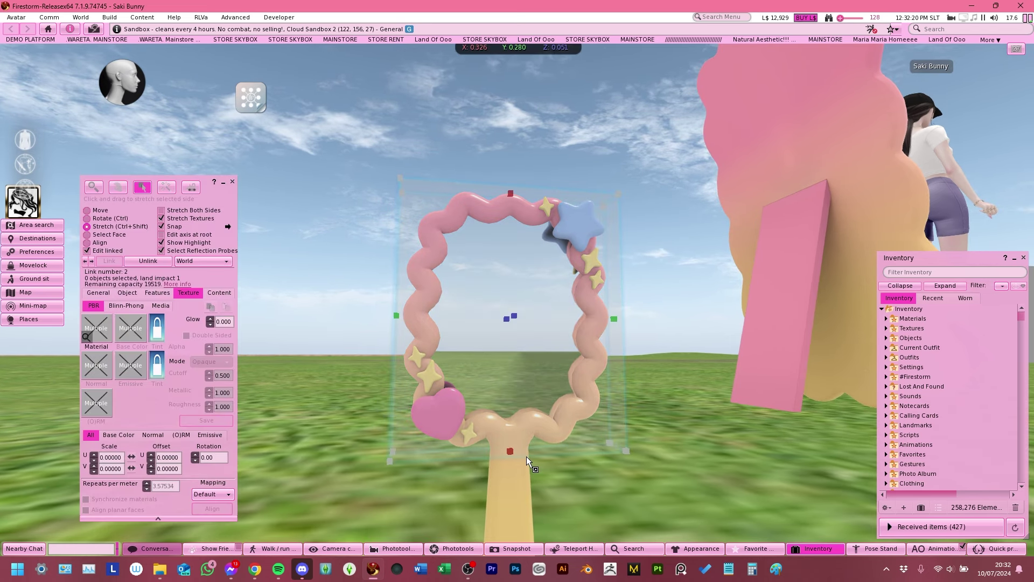
pyautogui.moveTo(509, 451); pyautogui.dragTo(507, 483)
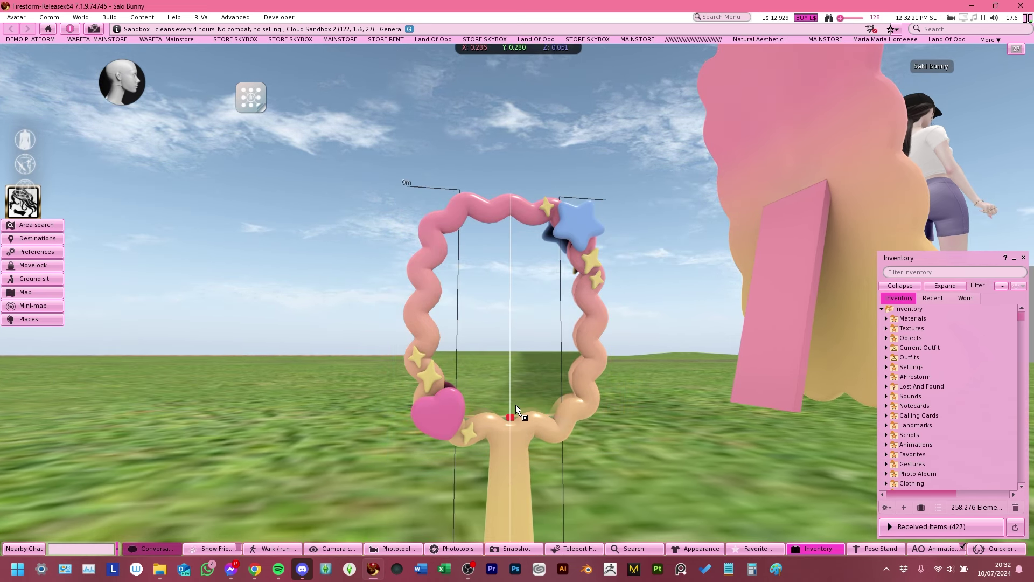
pyautogui.moveTo(515, 405); pyautogui.dragTo(512, 451)
pyautogui.moveTo(510, 199)
pyautogui.mouseDown()
pyautogui.moveTo(510, 210)
pyautogui.moveTo(521, 183)
pyautogui.mouseUp()
pyautogui.press('ctrl')
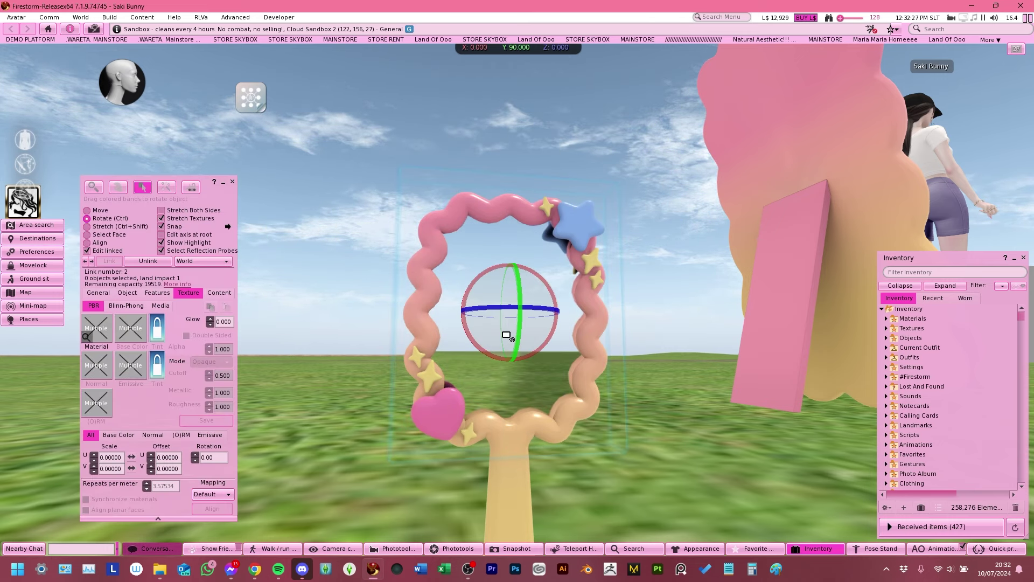
pyautogui.keyDown('ctrl'); pyautogui.keyDown('alt'); pyautogui.moveTo(507, 335); pyautogui.dragTo(393, 267); pyautogui.keyUp('alt'); pyautogui.keyUp('ctrl')
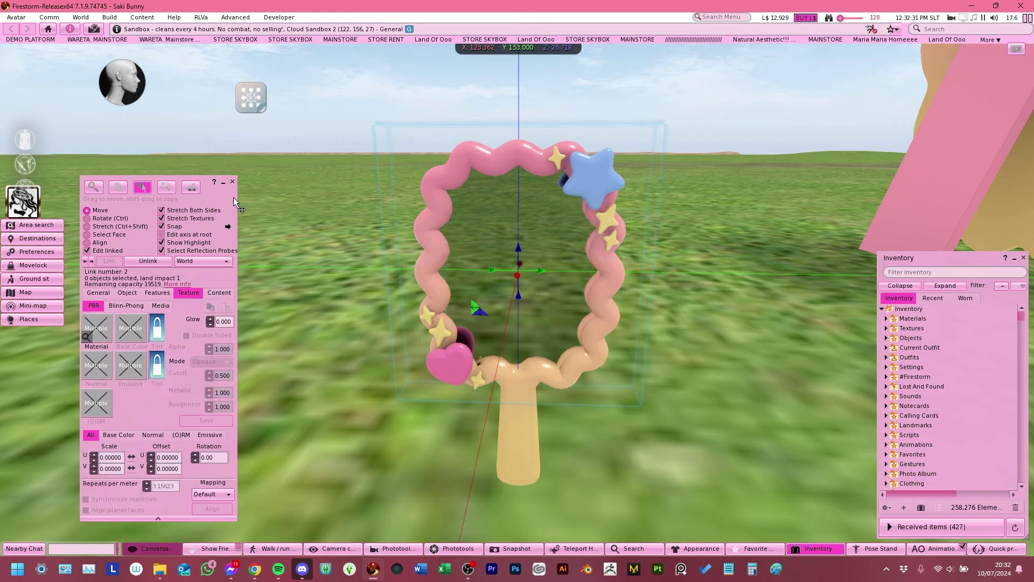
pyautogui.press('Escape')
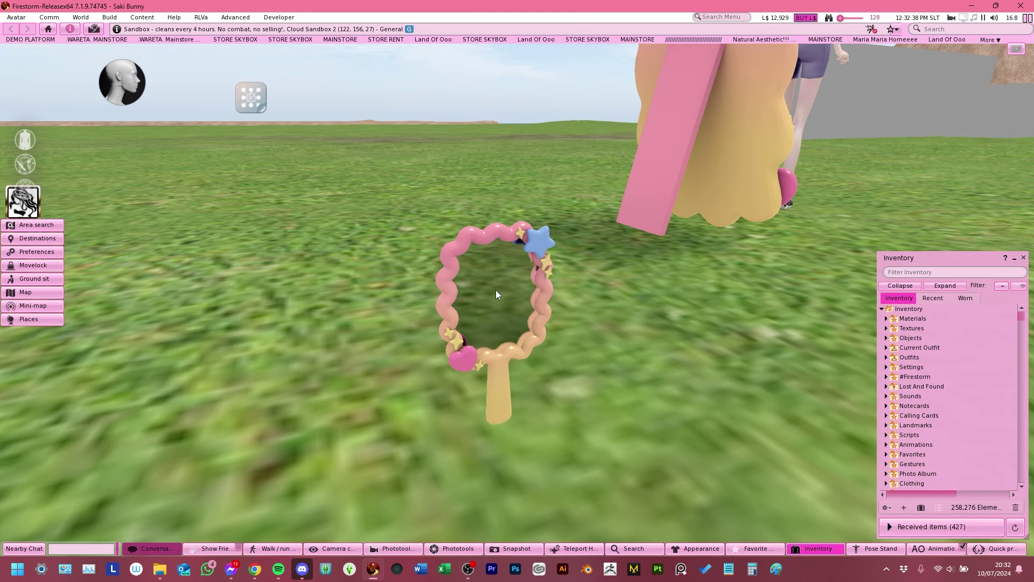
# Step: Take a copy of the linked handheld mirror into the inventory
pyautogui.scroll(-3, 519, 289)
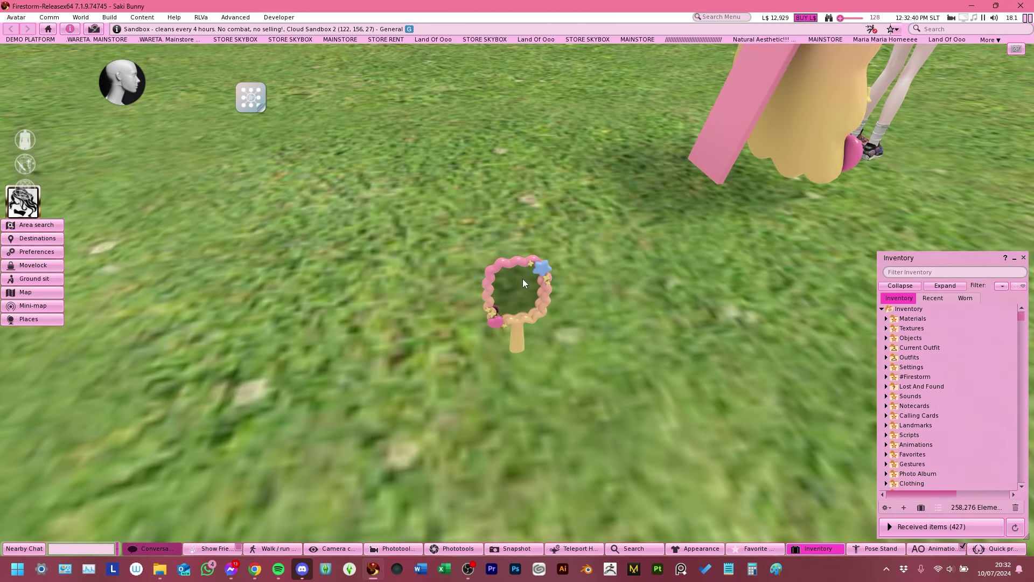
pyautogui.rightClick(521, 279)
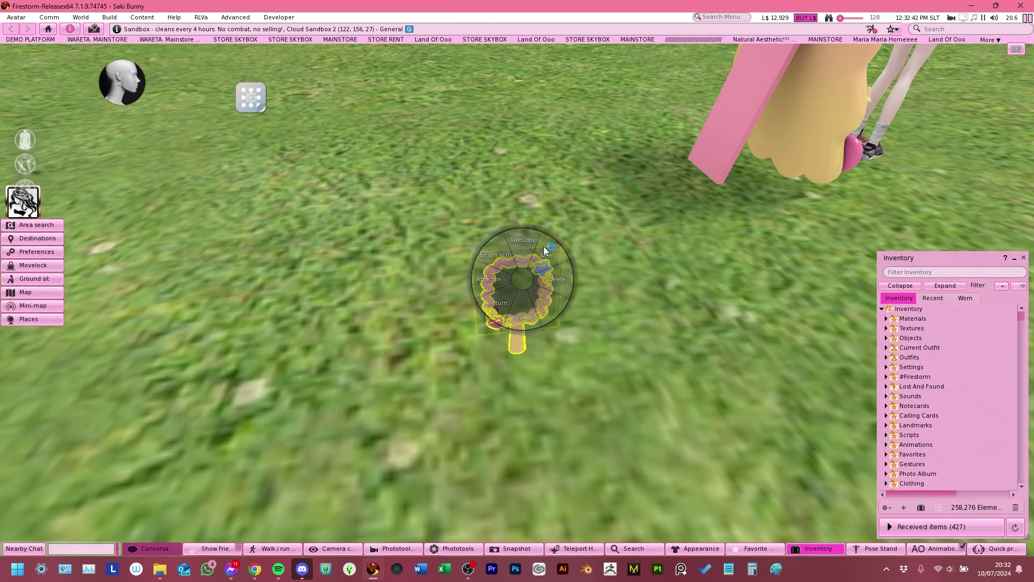
pyautogui.click(865, 97)
pyautogui.press('Escape')
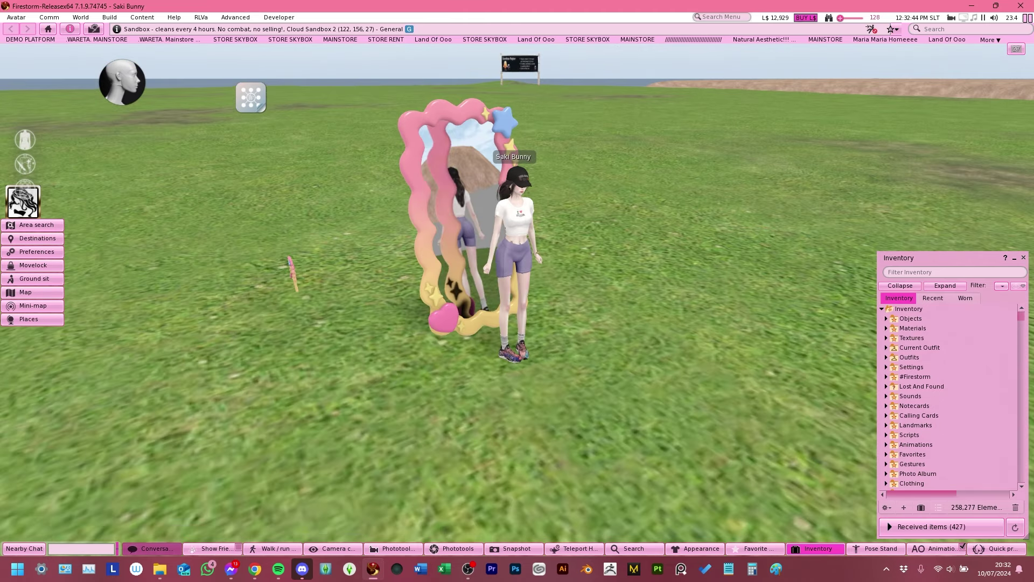
# Step: Duplicate the standing mirror about 1.5 m along the X axis, placing the copy beside the original, and finish editing
pyautogui.scroll(5, 517, 291)
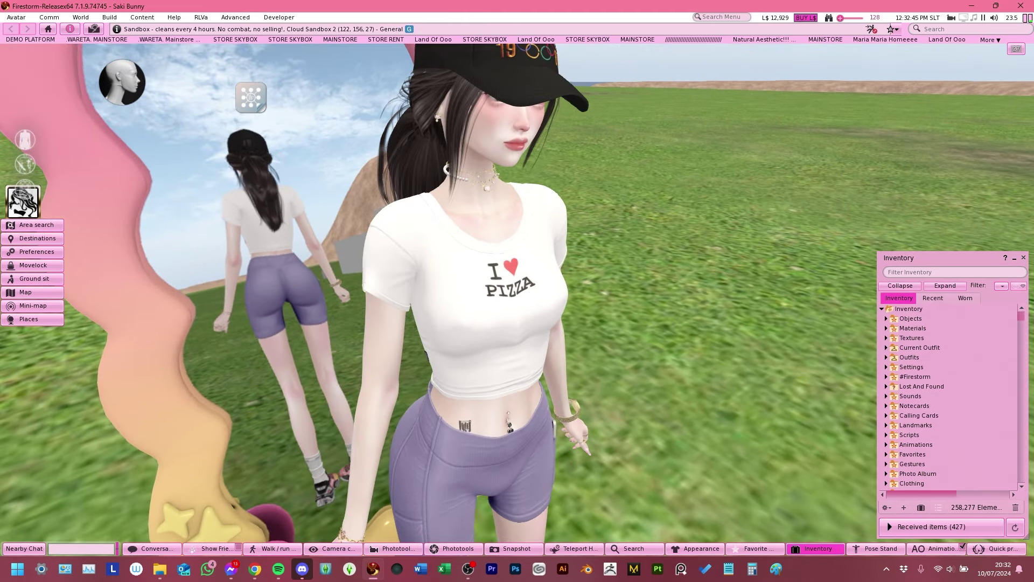
pyautogui.scroll(-5, 516, 286)
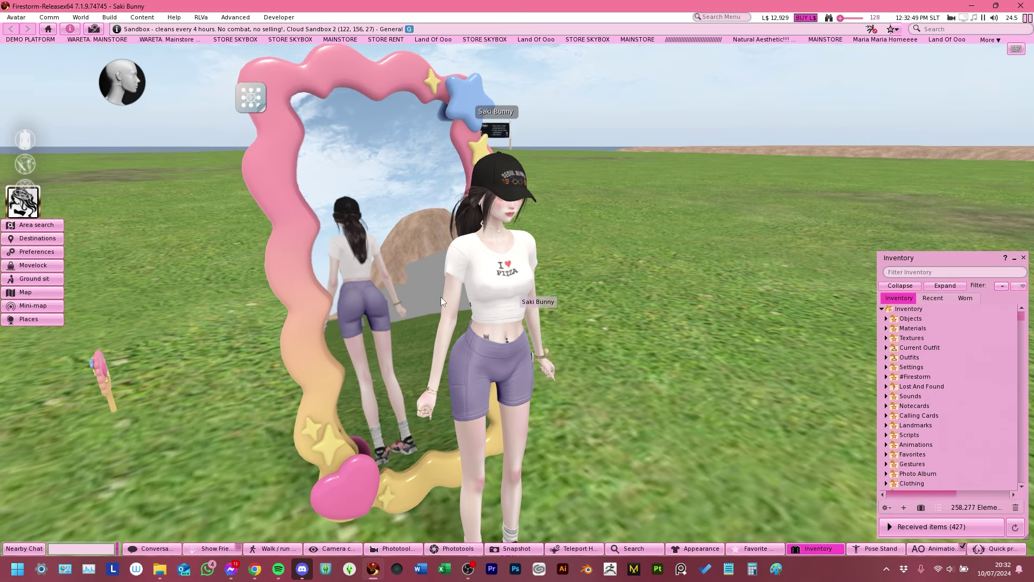
pyautogui.scroll(-2, 441, 296)
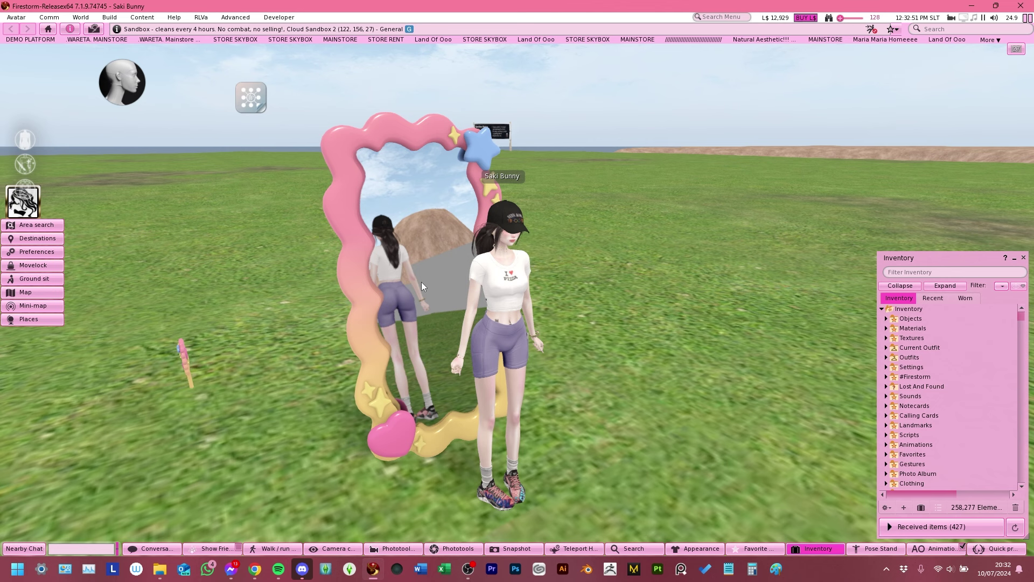
pyautogui.rightClick(421, 286)
pyautogui.click(442, 308)
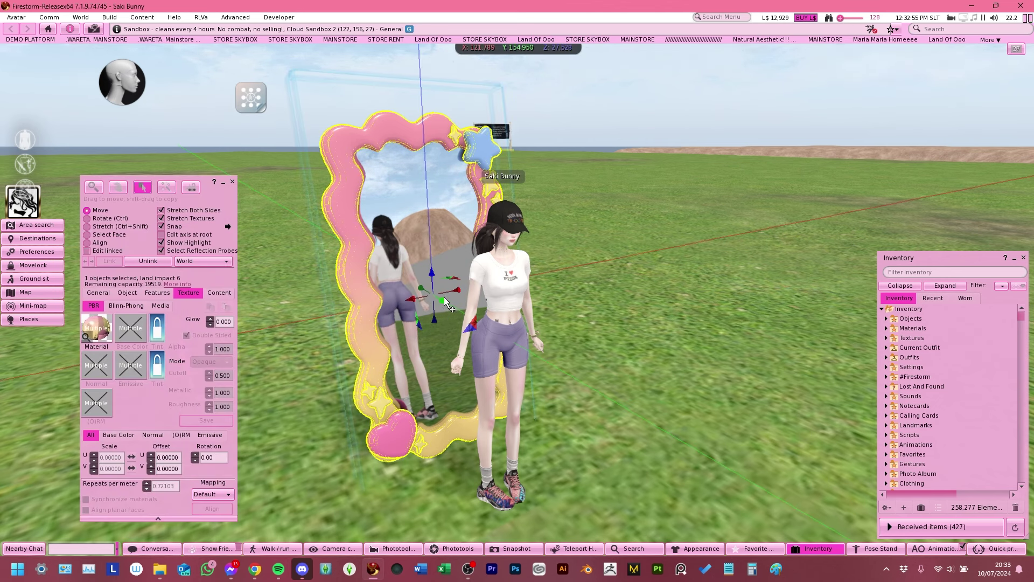
pyautogui.moveTo(459, 290); pyautogui.dragTo(592, 263)
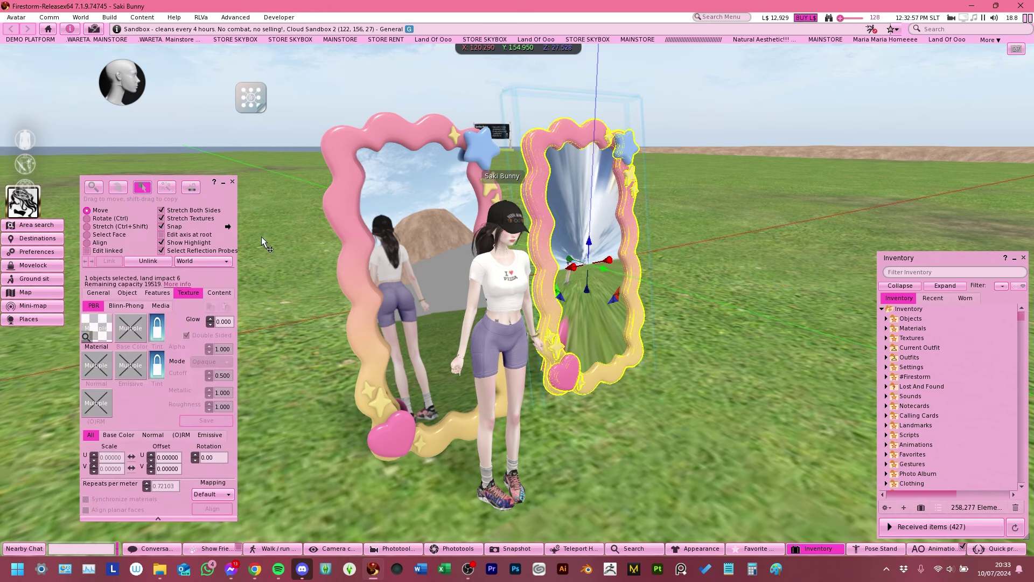
pyautogui.click(232, 182)
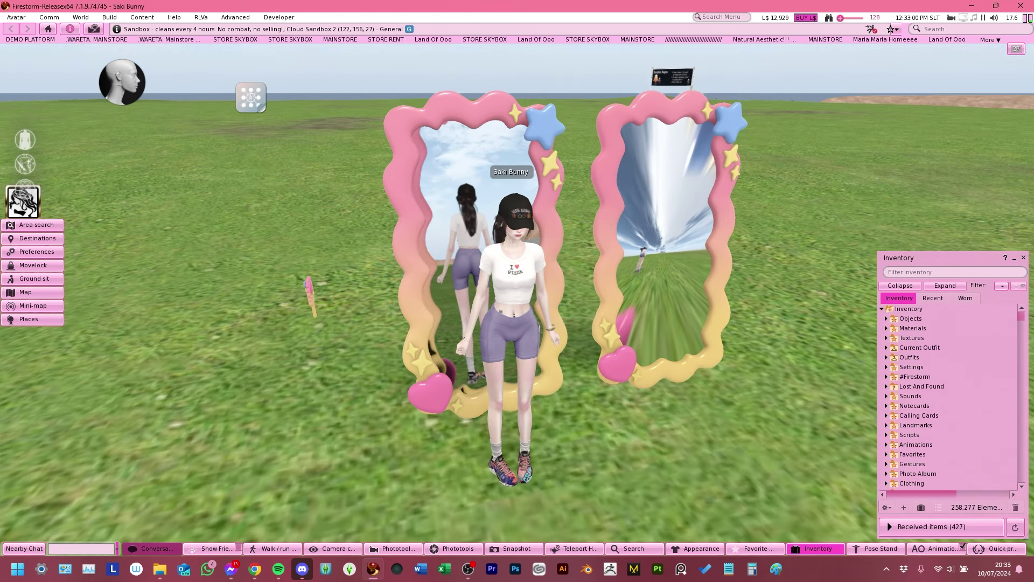
# Step: Delete the duplicate standing mirror, keeping the original behind the avatar
pyautogui.keyDown('ctrl'); pyautogui.keyDown('alt'); pyautogui.moveTo(516, 300); pyautogui.dragTo(552, 281); pyautogui.keyUp('alt'); pyautogui.keyUp('ctrl')
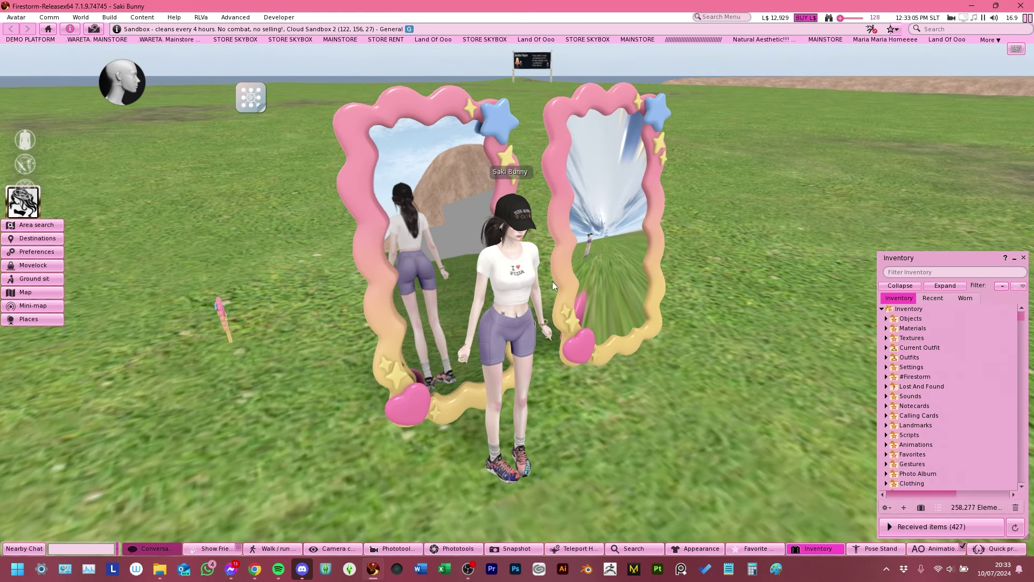
pyautogui.rightClick(599, 256)
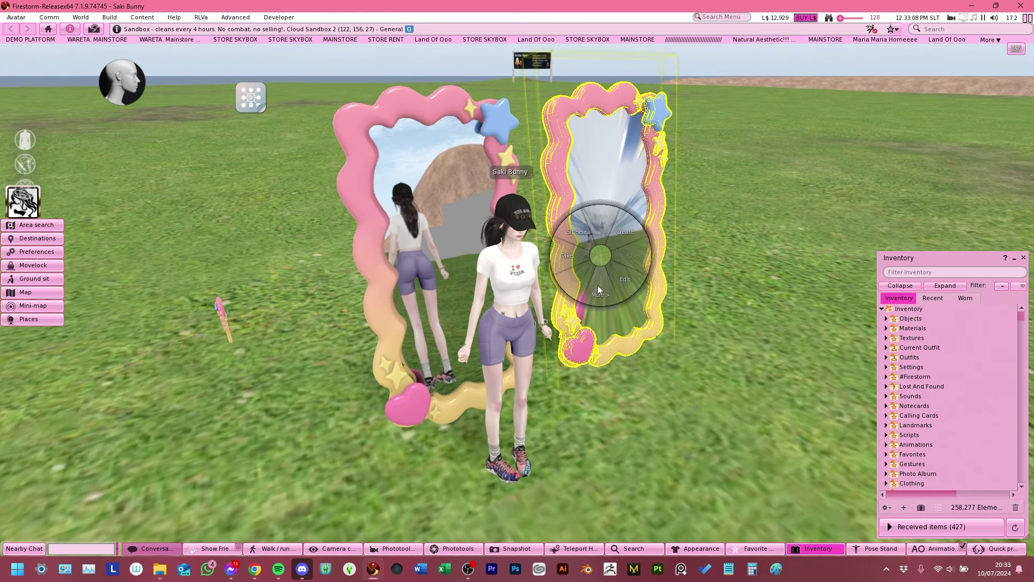
pyautogui.click(597, 286)
pyautogui.click(630, 258)
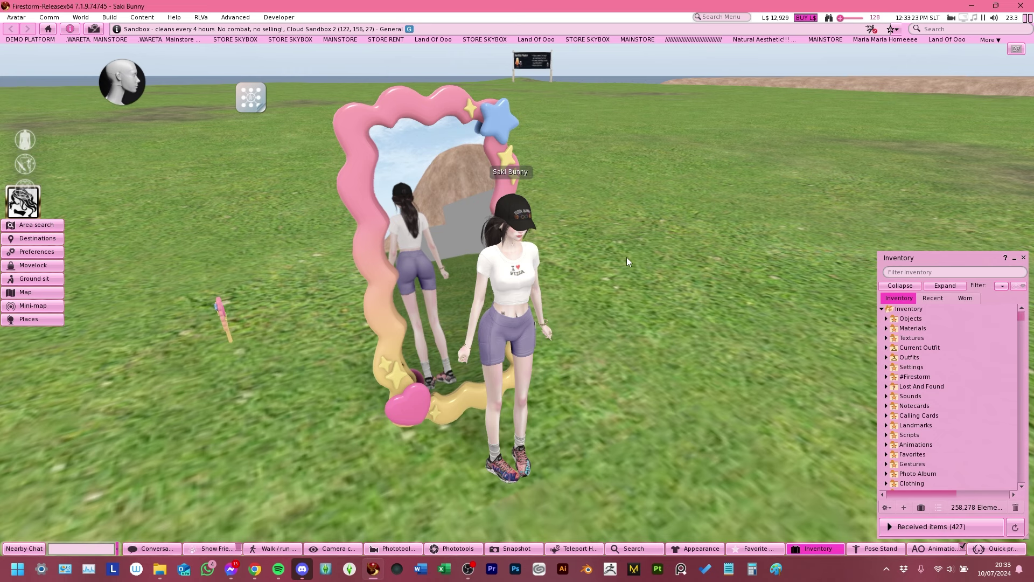
# Step: Attach the newest MESH_Mirror.Handheld copy from the inventory to the avatar's Right Hand
pyautogui.click(935, 299)
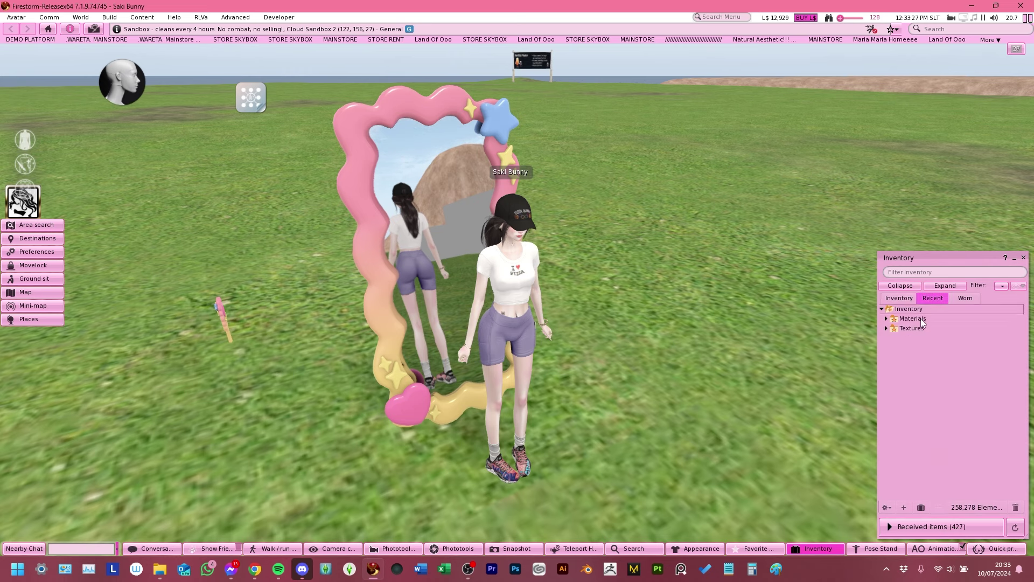
pyautogui.rightClick(927, 328)
pyautogui.moveTo(967, 506)
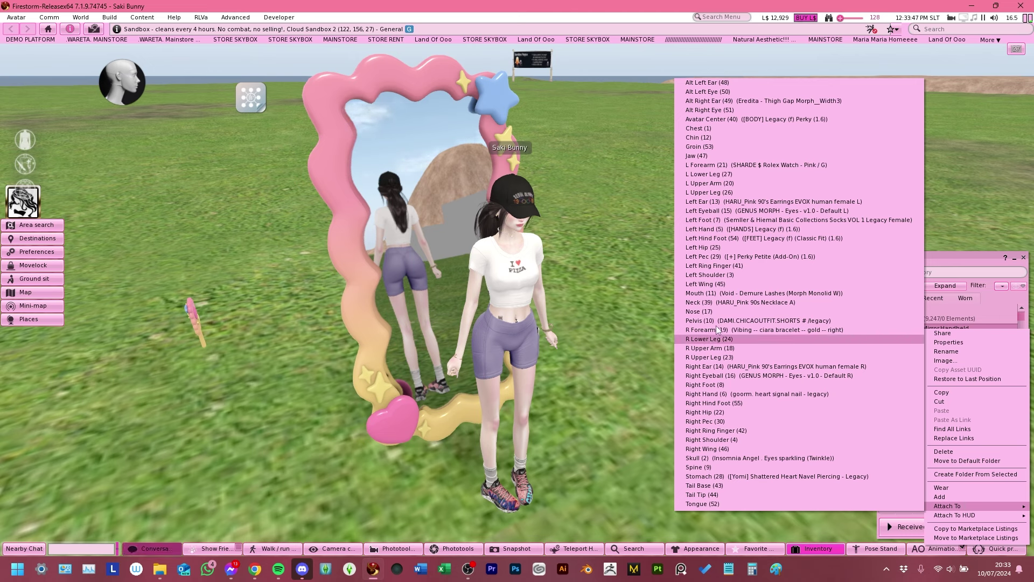
pyautogui.click(712, 395)
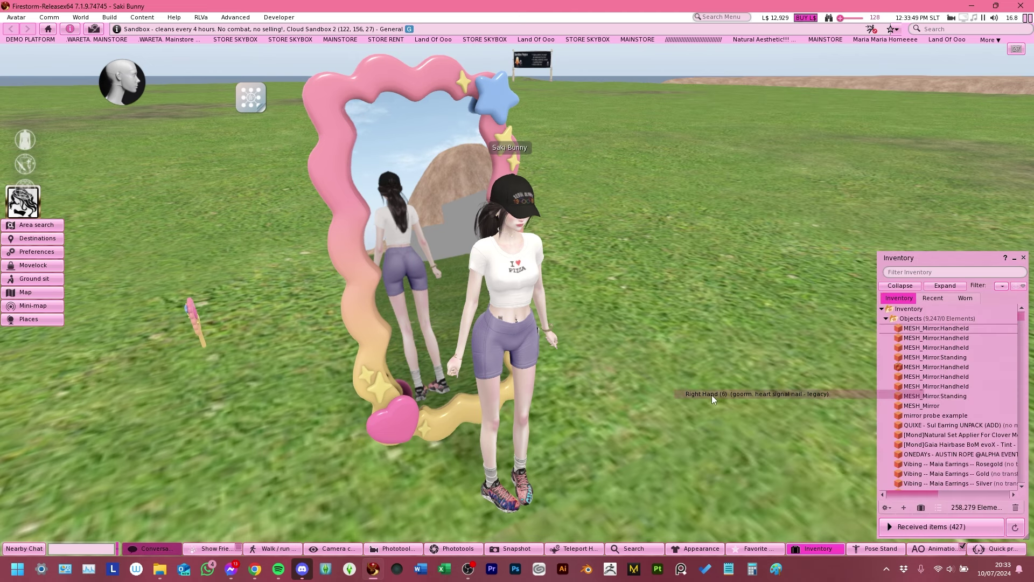
# Step: Edit the worn handheld mirror, nudge it slightly relative to the avatar's right hand, and finish editing
pyautogui.keyDown('alt'); pyautogui.click(477, 358); pyautogui.keyUp('alt')
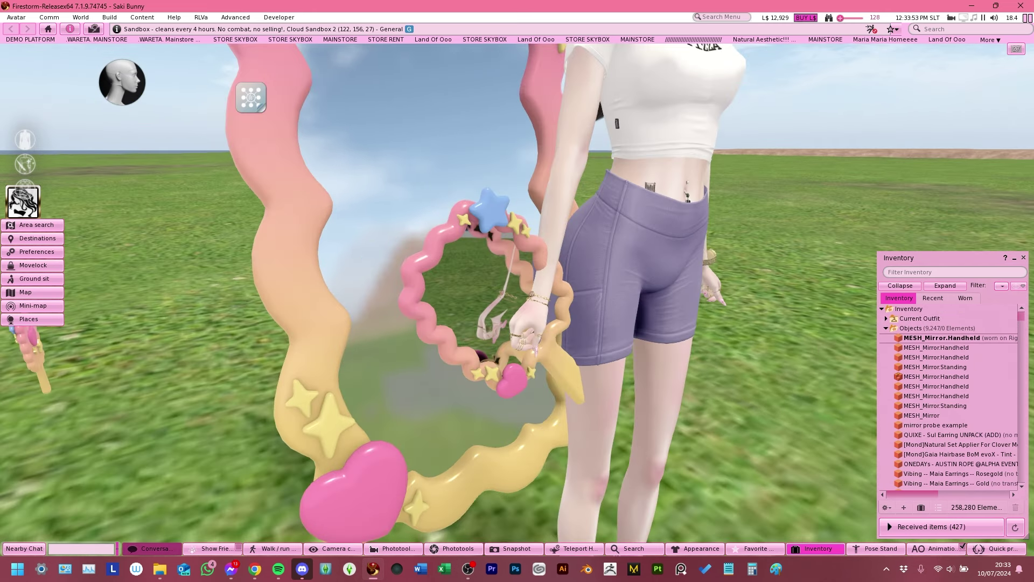
pyautogui.scroll(-5, 517, 291)
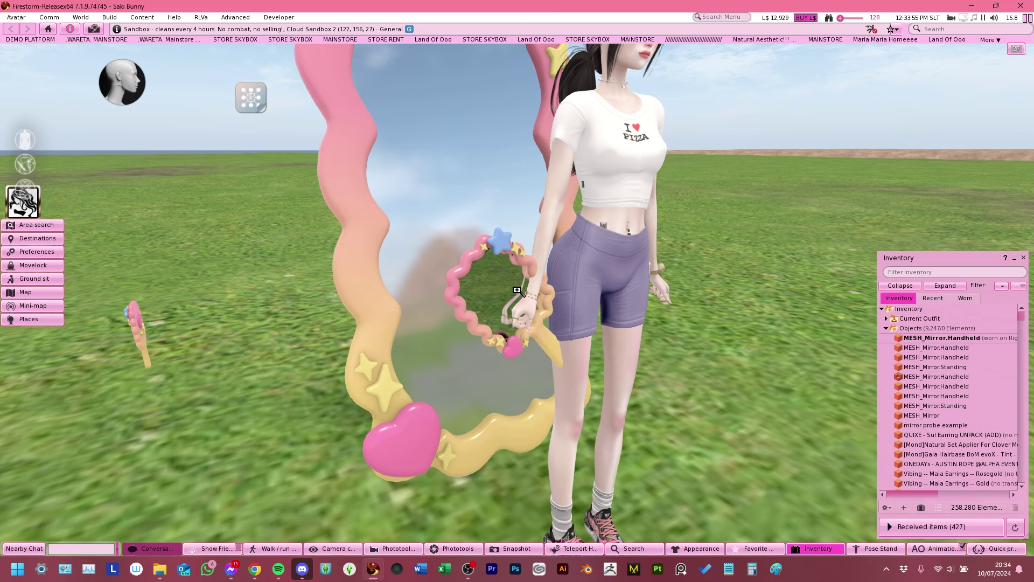
pyautogui.rightClick(509, 295)
pyautogui.click(534, 323)
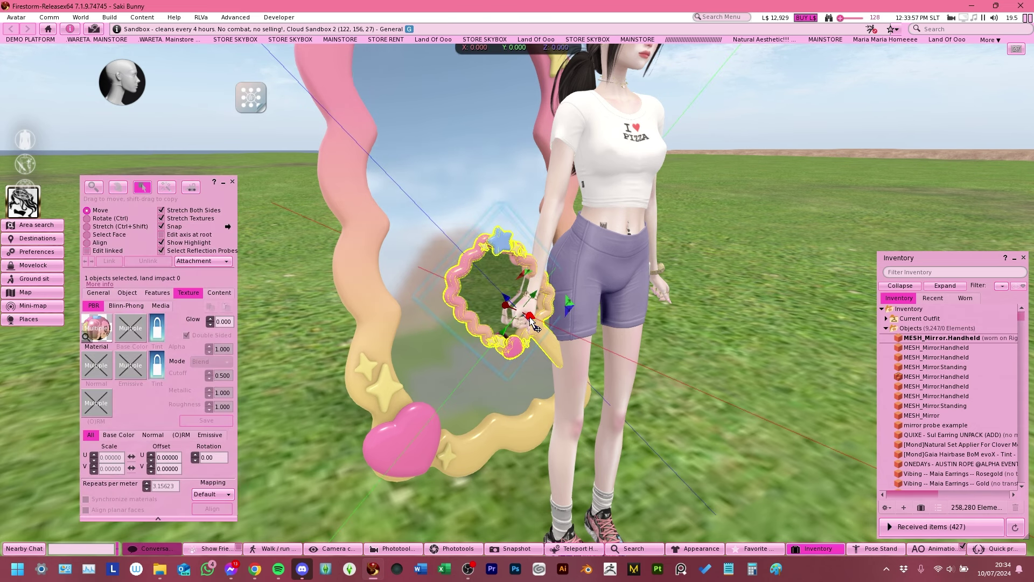
pyautogui.moveTo(534, 323); pyautogui.dragTo(517, 318)
pyautogui.click(233, 183)
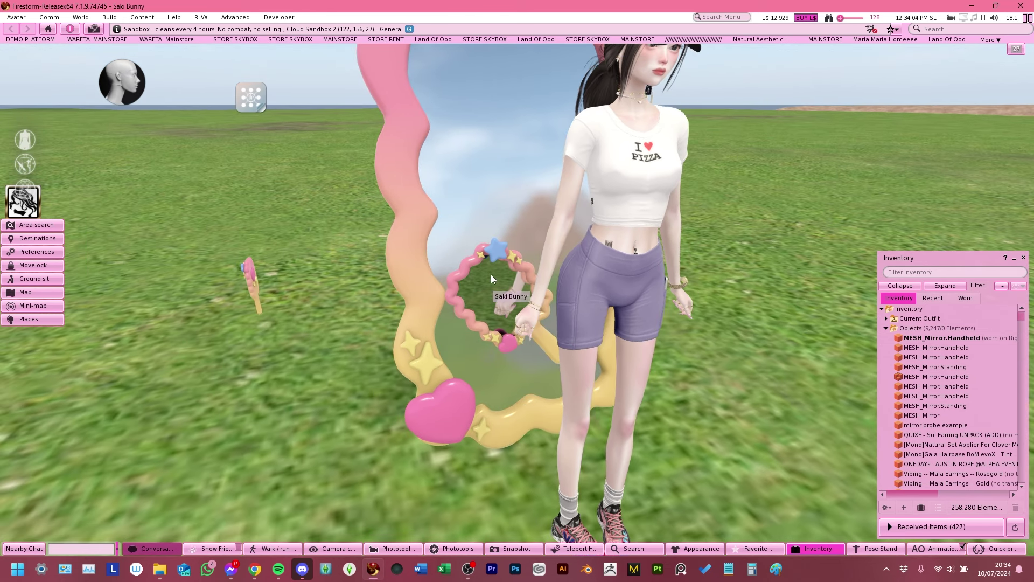
# Step: Detach the handheld mirror from the avatar's hand
pyautogui.rightClick(491, 275)
pyautogui.click(463, 276)
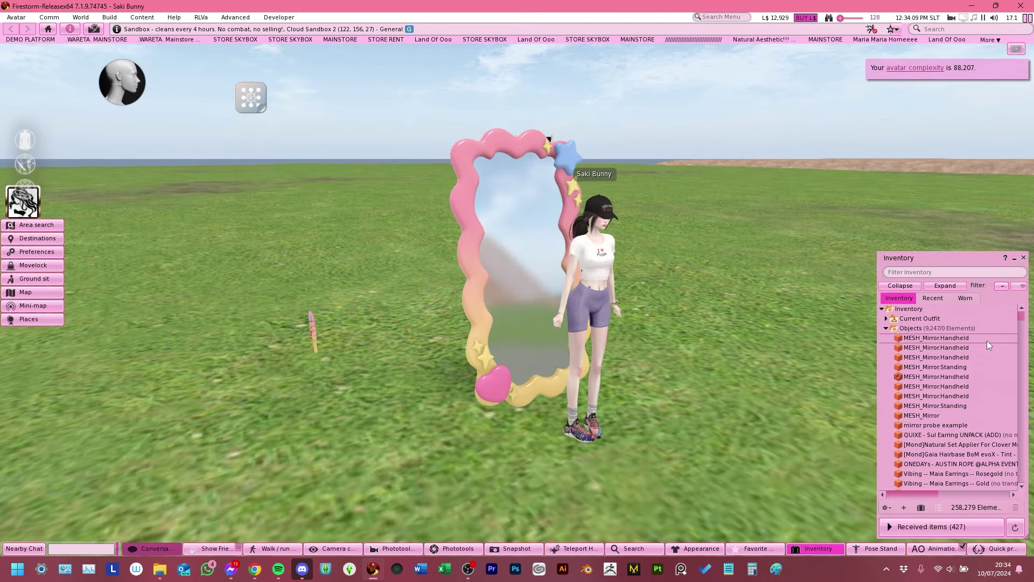
pyautogui.click(973, 339)
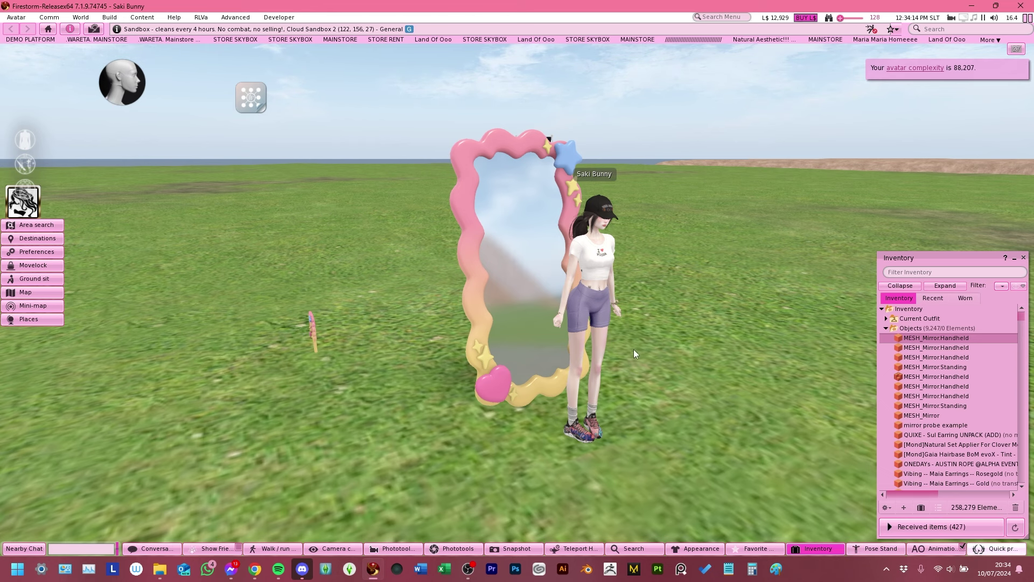
# Step: In Personal Lighting, move the sun to azimuth 230.44 and elevation 40.10, and close the lighting settings
pyautogui.scroll(3, 579, 292)
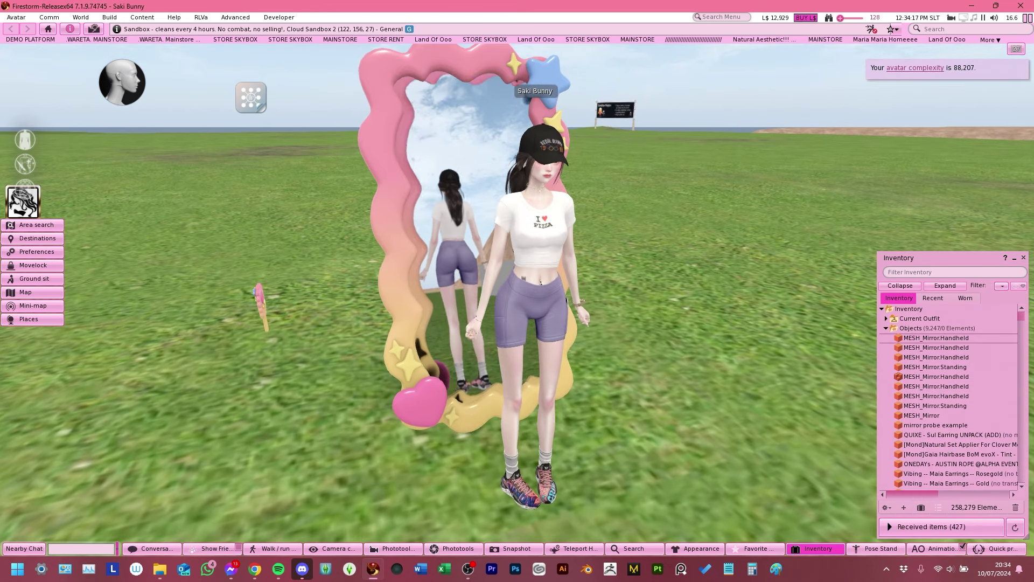
pyautogui.scroll(-2, 577, 356)
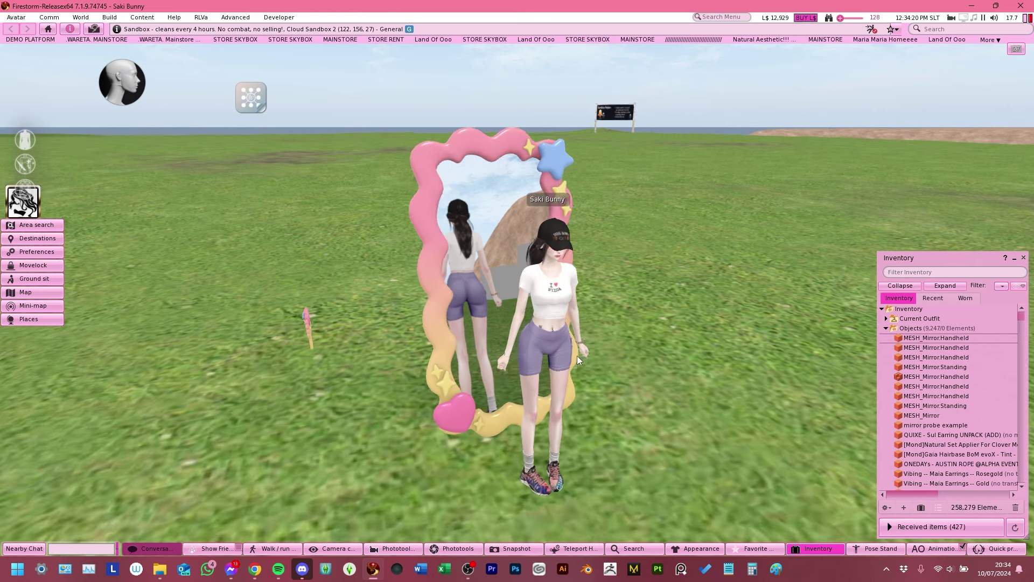
pyautogui.scroll(-5, 577, 356)
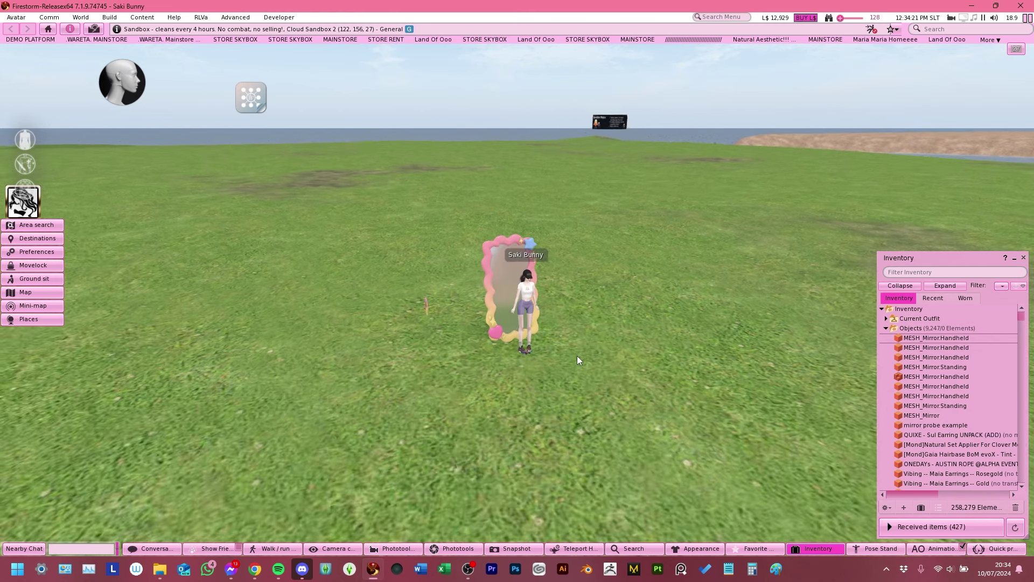
pyautogui.scroll(6, 525, 317)
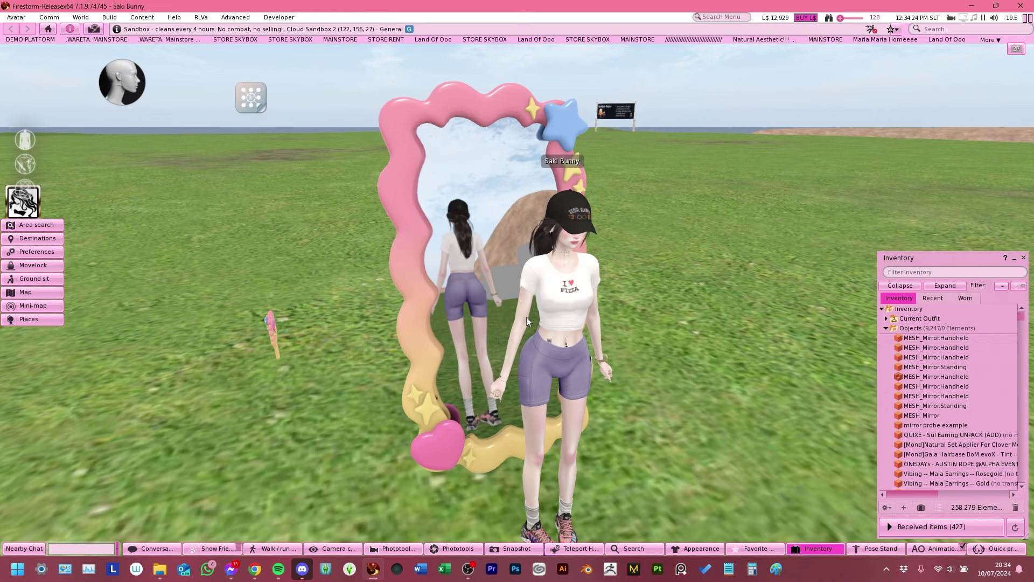
pyautogui.click(995, 553)
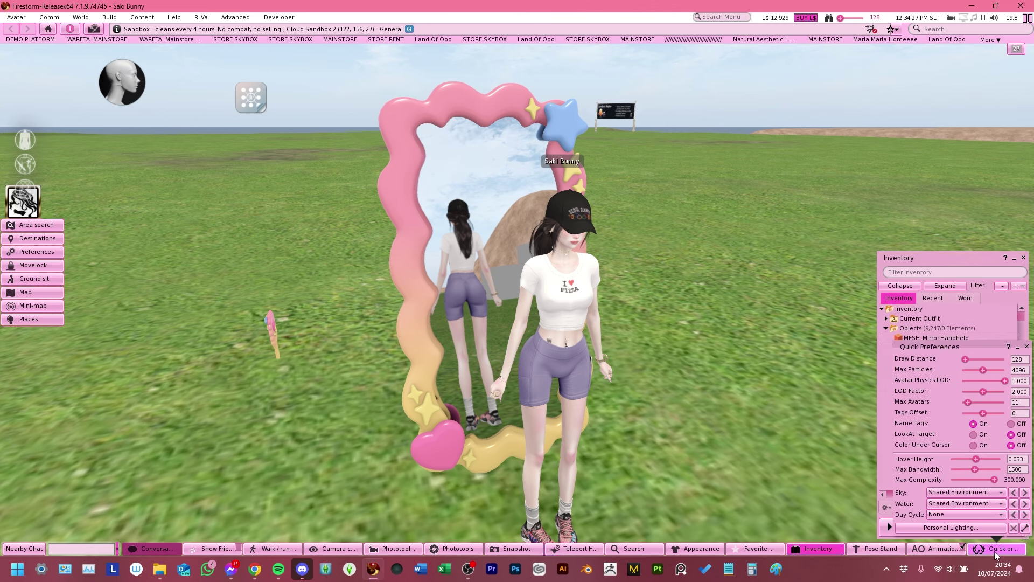
pyautogui.click(966, 529)
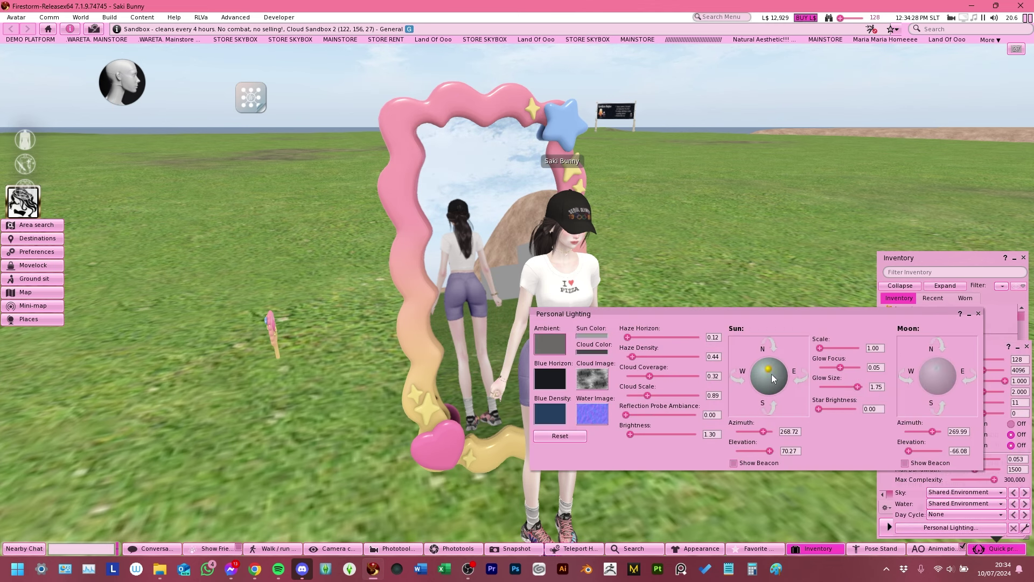
pyautogui.moveTo(774, 379)
pyautogui.mouseDown()
pyautogui.moveTo(768, 387)
pyautogui.moveTo(760, 364)
pyautogui.mouseUp()
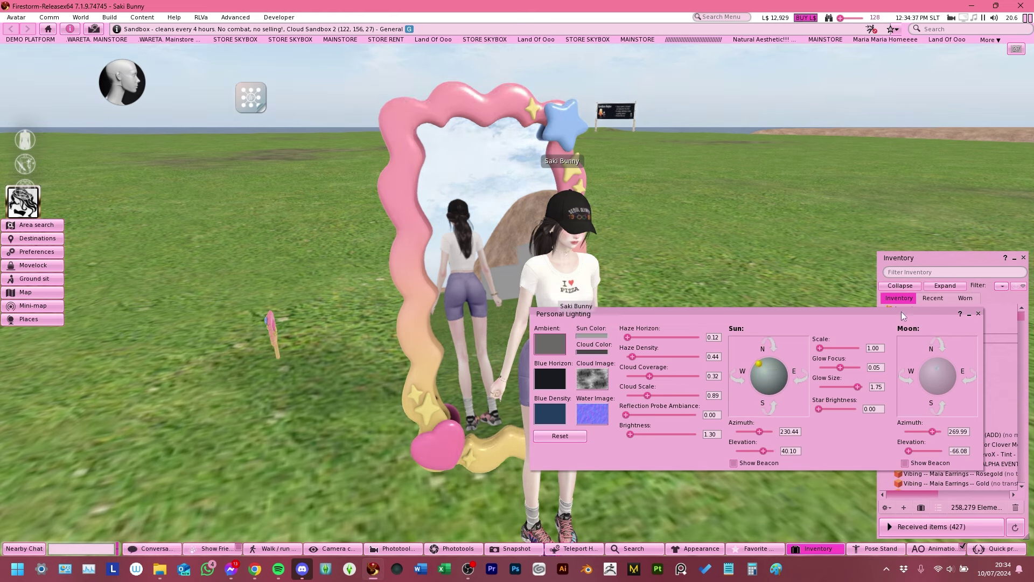
pyautogui.hotkey('ctrl', 'w')
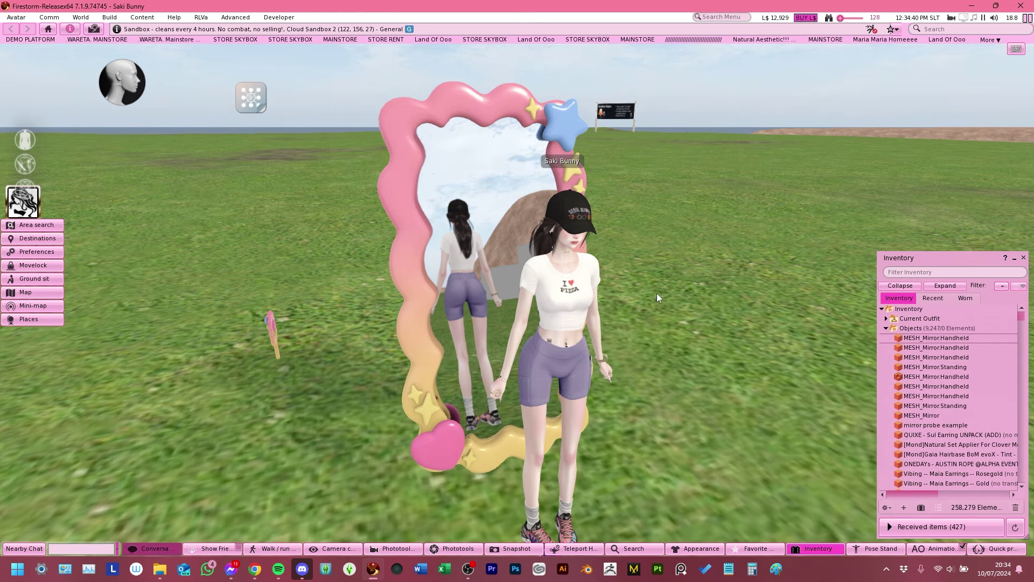